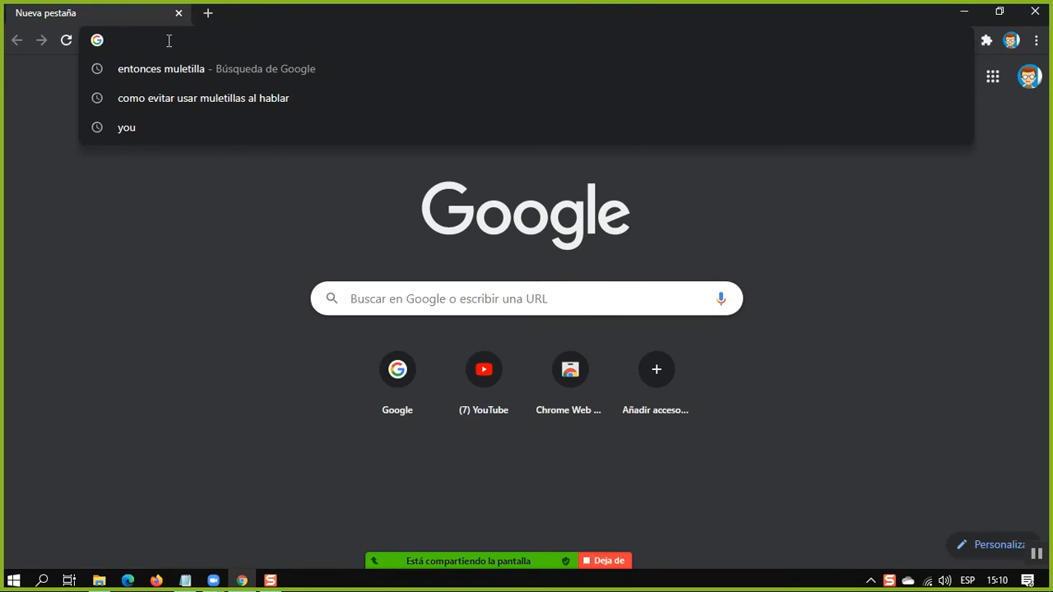
Go to google.com and open Classroom from the Google apps
{"action": "type", "text": "google"}
{"action": "key", "text": "Return"}
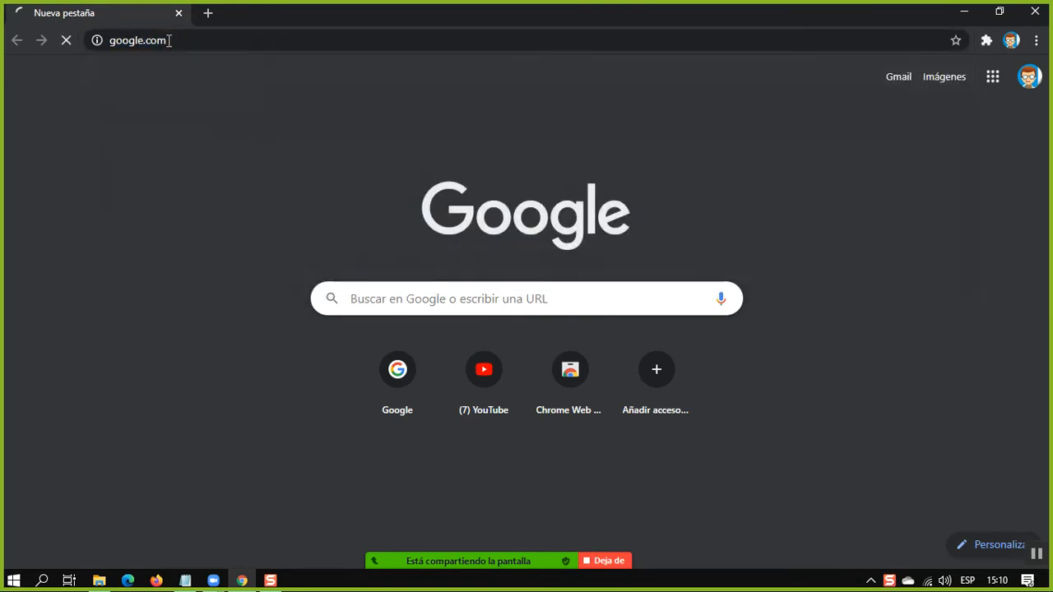
{"action": "left_click", "coordinate": [985, 80]}
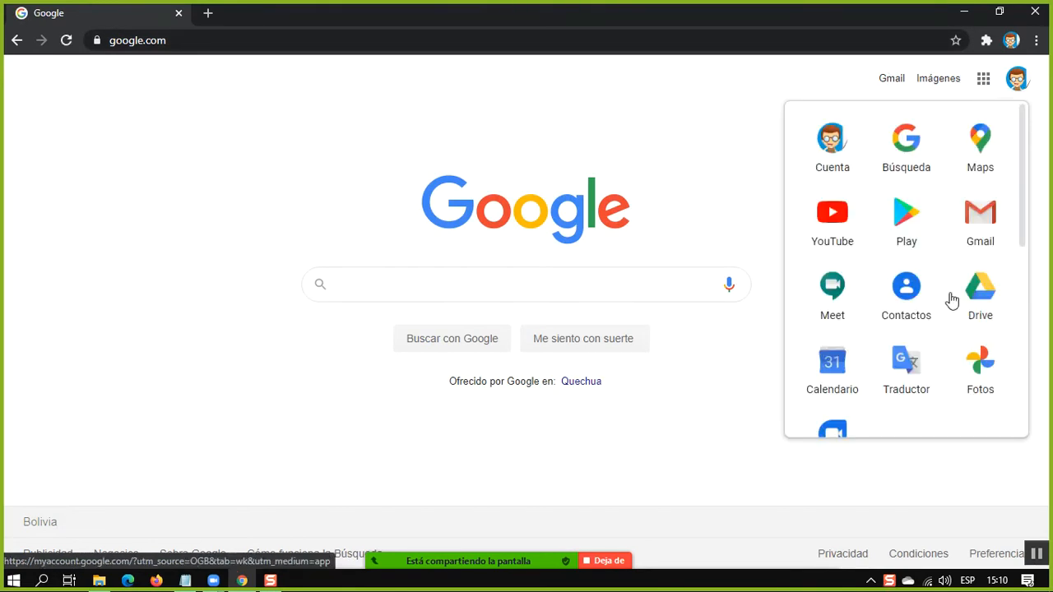
{"action": "scroll", "coordinate": [970, 263], "scroll_direction": "down", "scroll_amount": 3}
{"action": "scroll", "coordinate": [1000, 235], "scroll_direction": "down", "scroll_amount": 3}
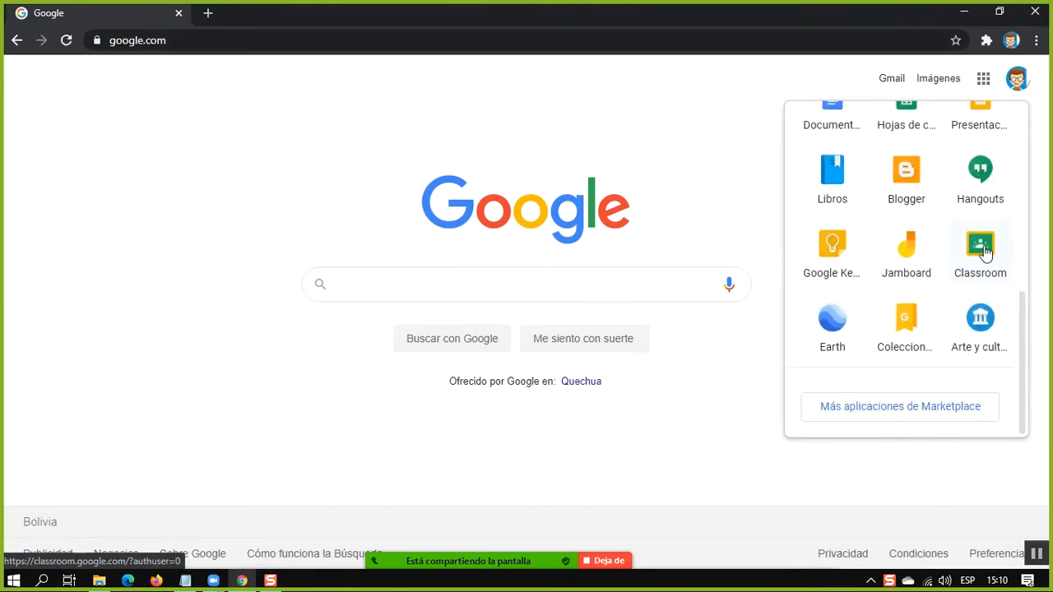
{"action": "left_click", "coordinate": [985, 252]}
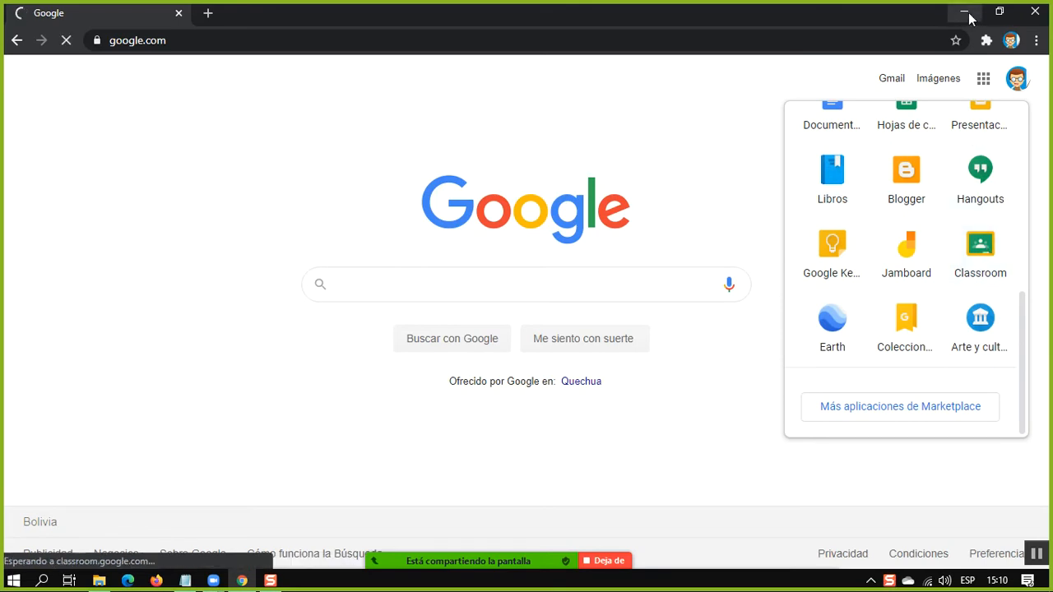
Launch Pointofix from the desktop and place its small control window beside the class cards on the Classroom page
{"action": "left_click", "coordinate": [965, 13]}
{"action": "left_click", "coordinate": [804, 25]}
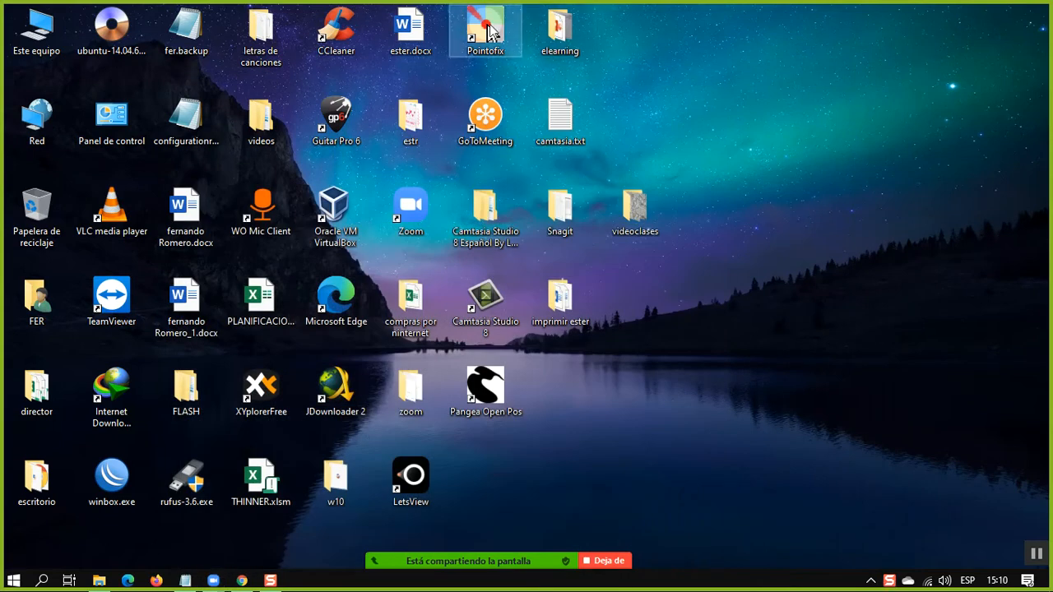
{"action": "left_click", "coordinate": [242, 580]}
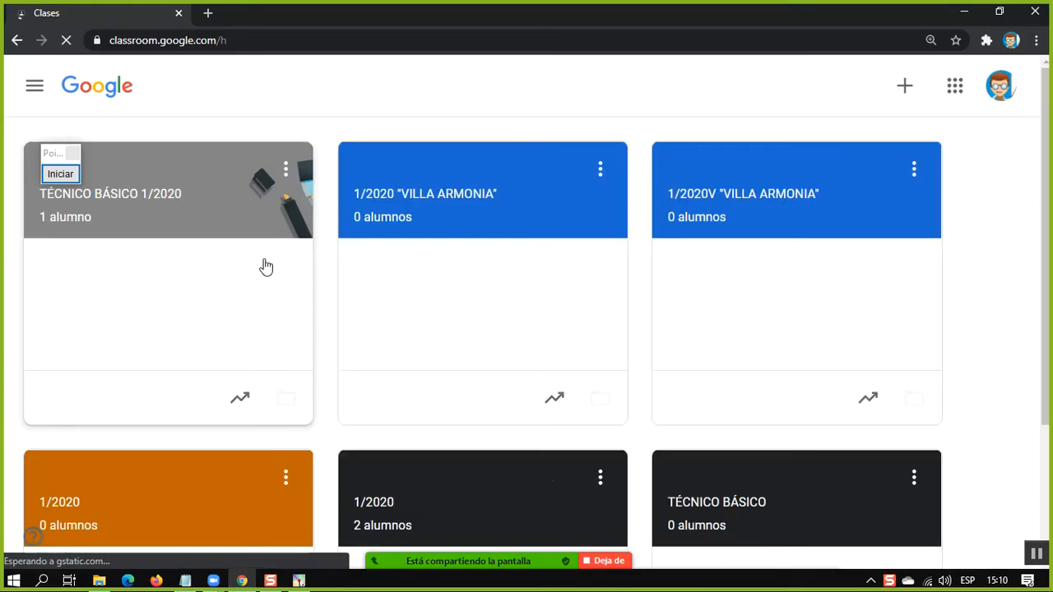
{"action": "left_click_drag", "start_coordinate": [46, 157], "coordinate": [1005, 235]}
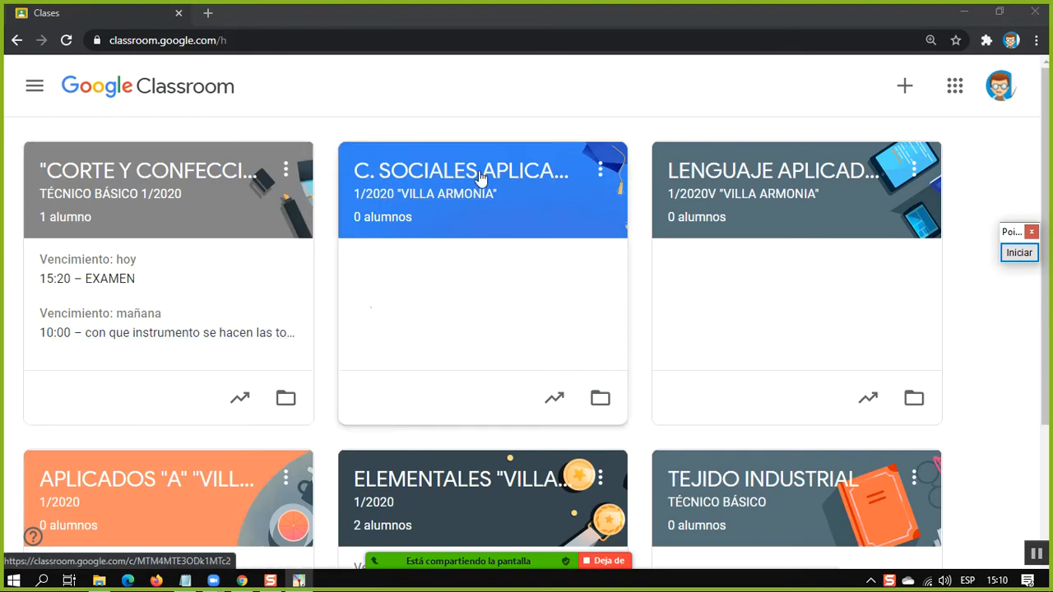
Look through the class cards on the Classroom home page and their upcoming due dates
{"action": "scroll", "coordinate": [277, 333], "scroll_direction": "down", "scroll_amount": 1}
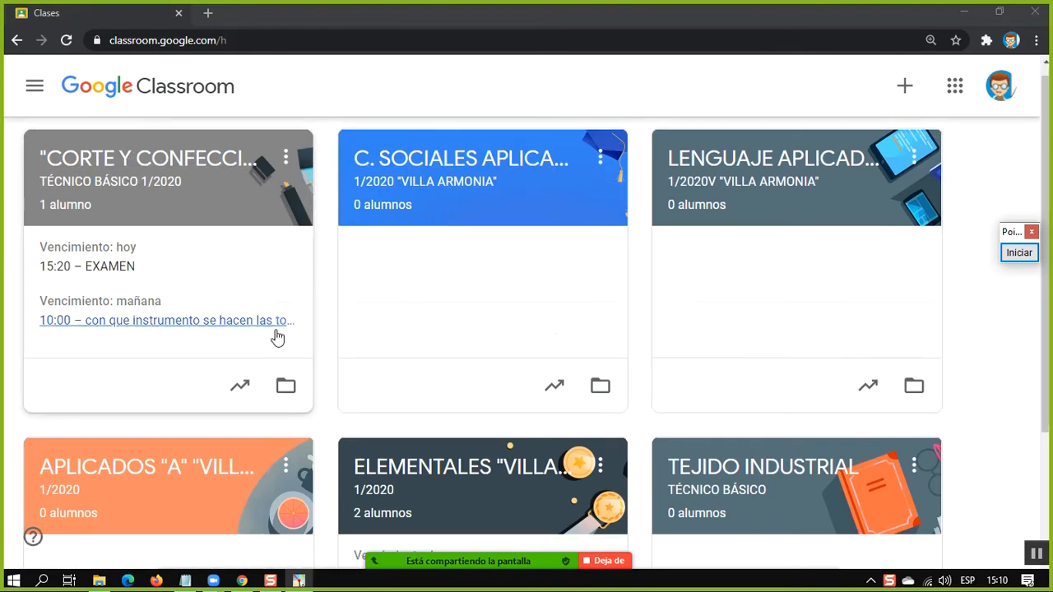
{"action": "scroll", "coordinate": [277, 333], "scroll_direction": "down", "scroll_amount": 2}
{"action": "scroll", "coordinate": [280, 333], "scroll_direction": "up", "scroll_amount": 3}
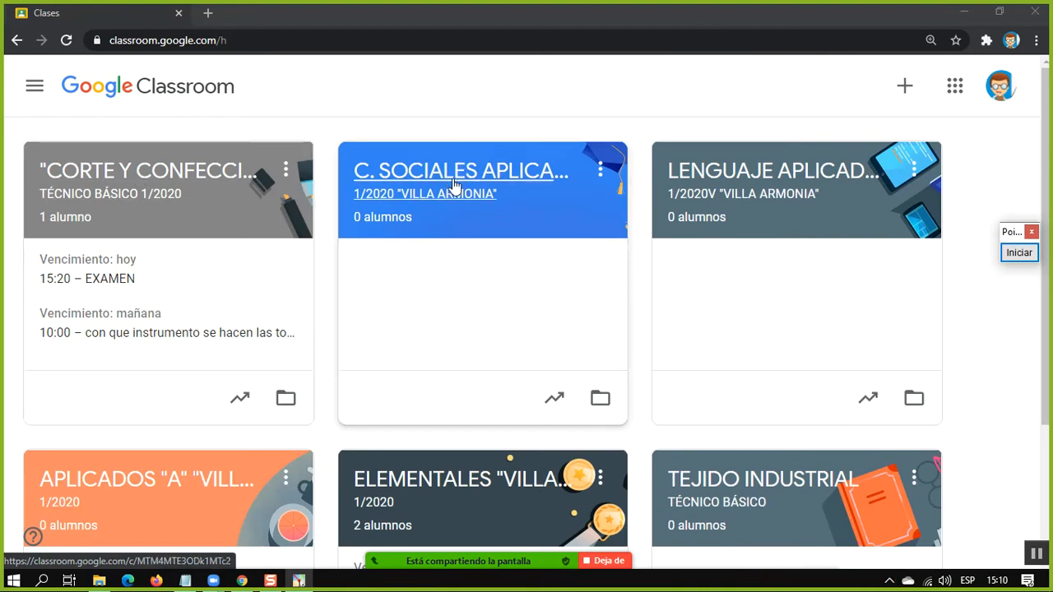
{"action": "scroll", "coordinate": [765, 379], "scroll_direction": "down", "scroll_amount": 1}
{"action": "scroll", "coordinate": [765, 378], "scroll_direction": "down", "scroll_amount": 2}
{"action": "scroll", "coordinate": [475, 383], "scroll_direction": "up", "scroll_amount": 1}
{"action": "scroll", "coordinate": [603, 371], "scroll_direction": "down", "scroll_amount": 1}
{"action": "scroll", "coordinate": [584, 403], "scroll_direction": "up", "scroll_amount": 2}
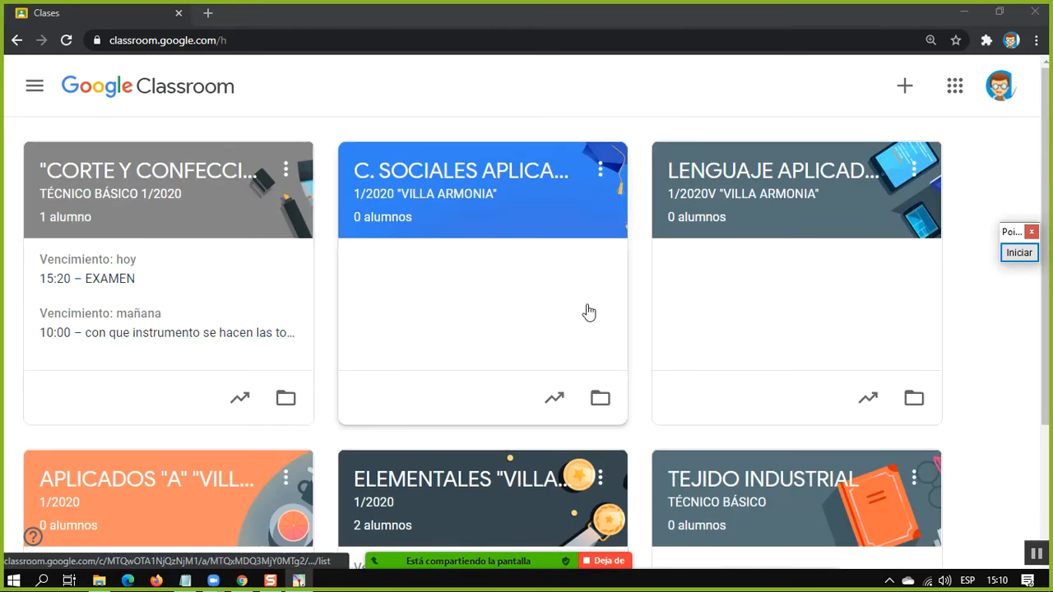
Look through the main menu's list of taught classes, including archived classes and settings, and close it
{"action": "left_click", "coordinate": [34, 85]}
{"action": "left_click", "coordinate": [374, 122]}
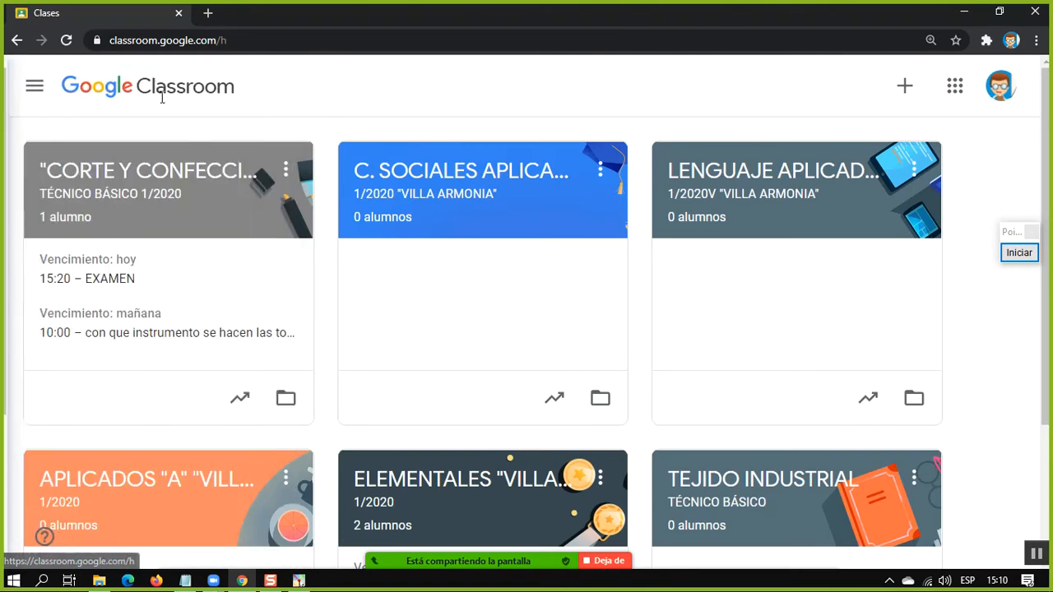
{"action": "left_click", "coordinate": [33, 88]}
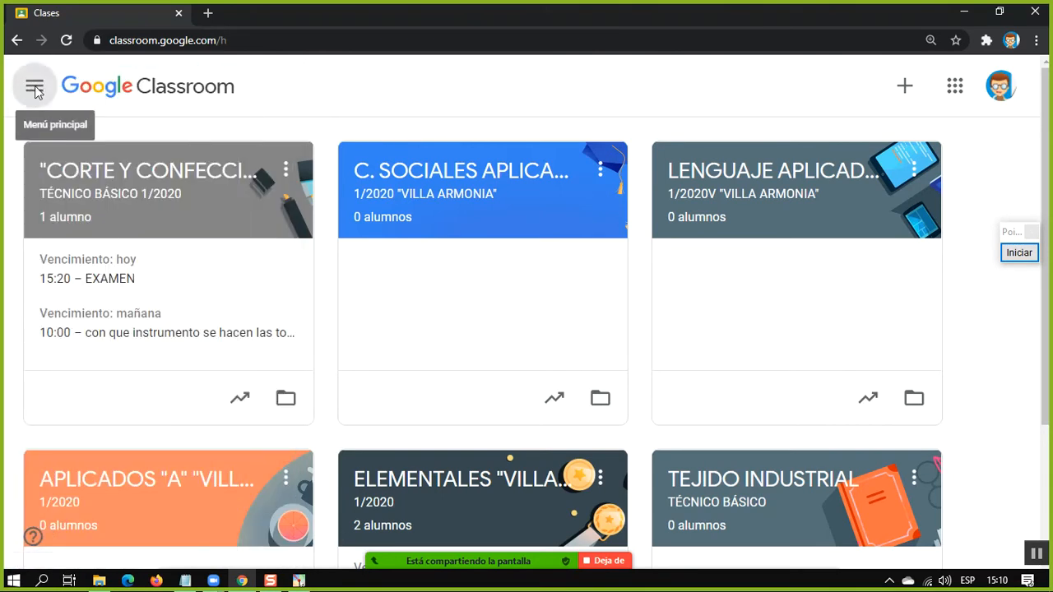
{"action": "scroll", "coordinate": [82, 346], "scroll_direction": "down", "scroll_amount": 2}
{"action": "scroll", "coordinate": [83, 345], "scroll_direction": "down", "scroll_amount": 3}
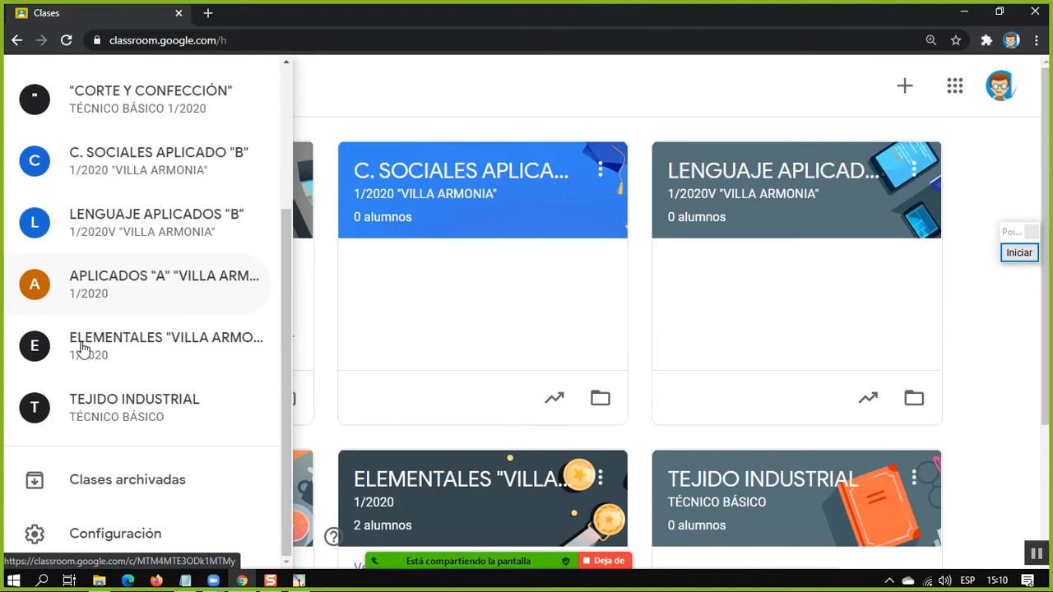
{"action": "scroll", "coordinate": [98, 255], "scroll_direction": "up", "scroll_amount": 3}
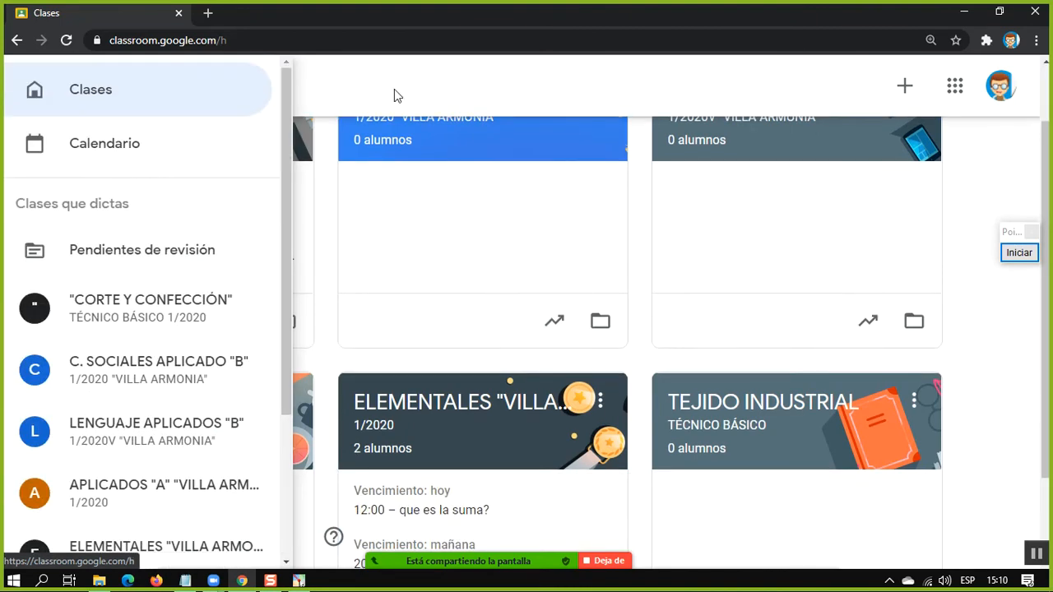
{"action": "left_click", "coordinate": [331, 288]}
{"action": "scroll", "coordinate": [348, 242], "scroll_direction": "up", "scroll_amount": 1}
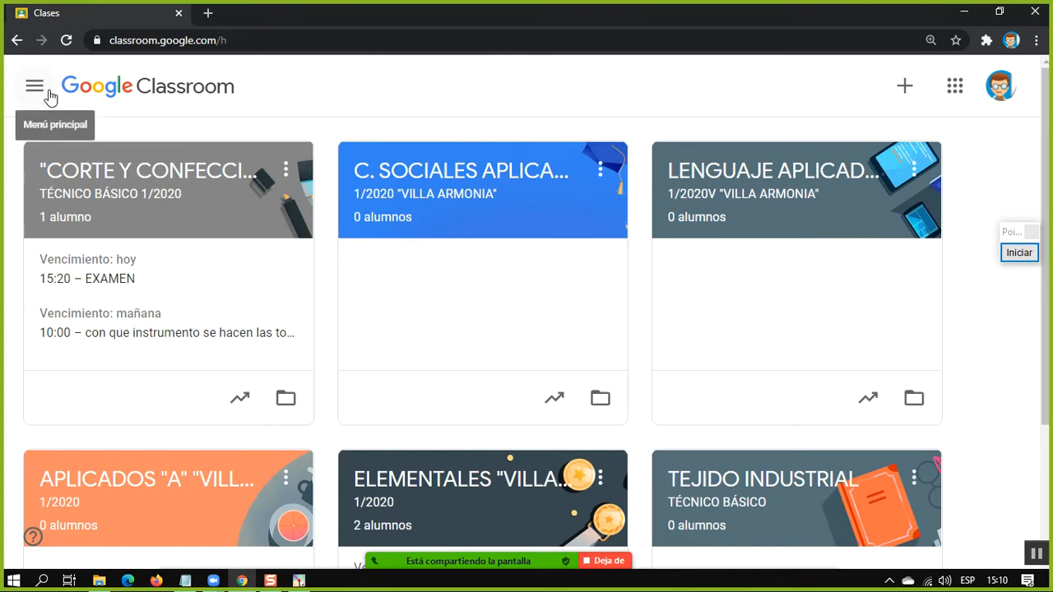
Open the ELEMENTALES "VILLA ARMONIA" class and look through the posts in its Novedades stream
{"action": "scroll", "coordinate": [280, 458], "scroll_direction": "down", "scroll_amount": 2}
{"action": "scroll", "coordinate": [299, 278], "scroll_direction": "up", "scroll_amount": 2}
{"action": "scroll", "coordinate": [516, 499], "scroll_direction": "down", "scroll_amount": 2}
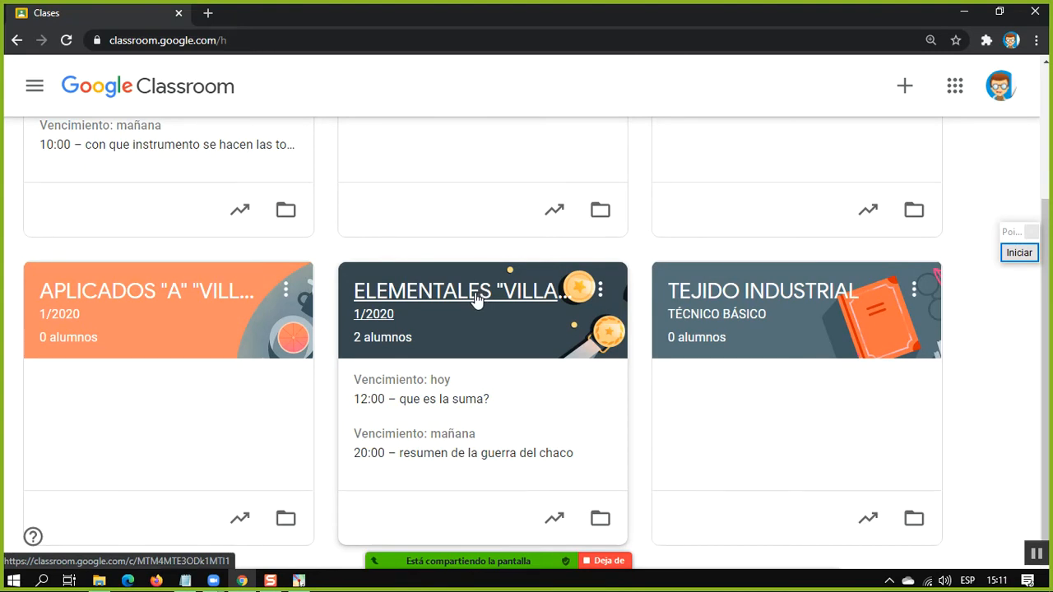
{"action": "left_click", "coordinate": [475, 297]}
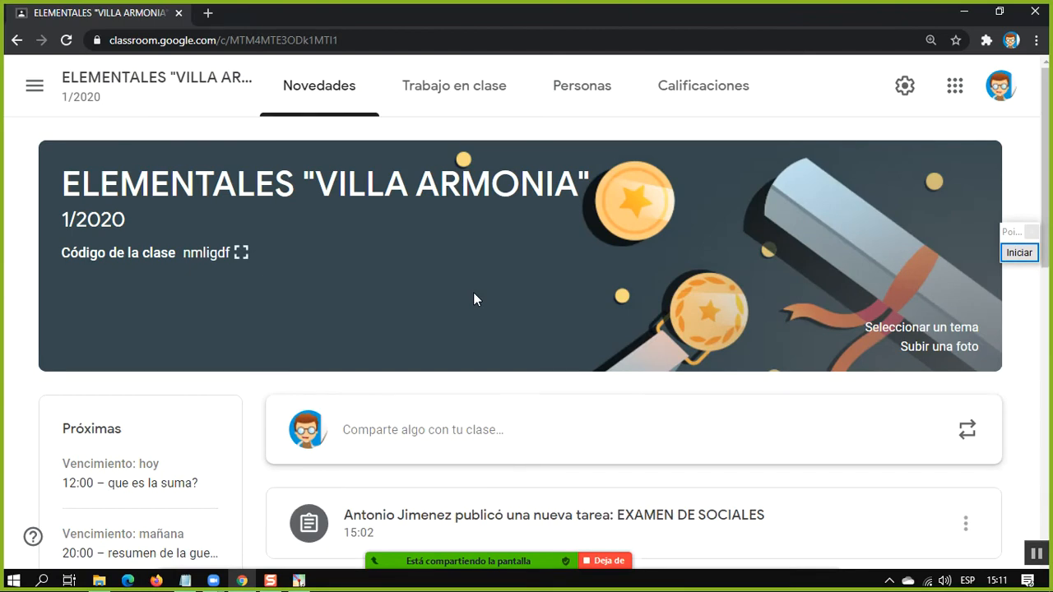
{"action": "scroll", "coordinate": [481, 296], "scroll_direction": "down", "scroll_amount": 4}
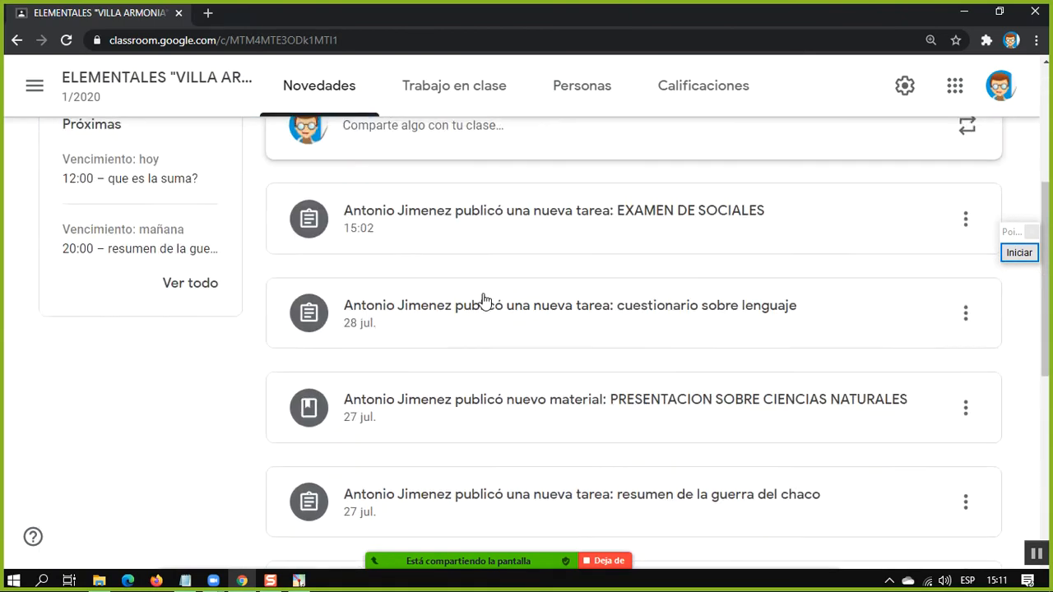
{"action": "scroll", "coordinate": [484, 297], "scroll_direction": "up", "scroll_amount": 3}
{"action": "scroll", "coordinate": [486, 301], "scroll_direction": "down", "scroll_amount": 9}
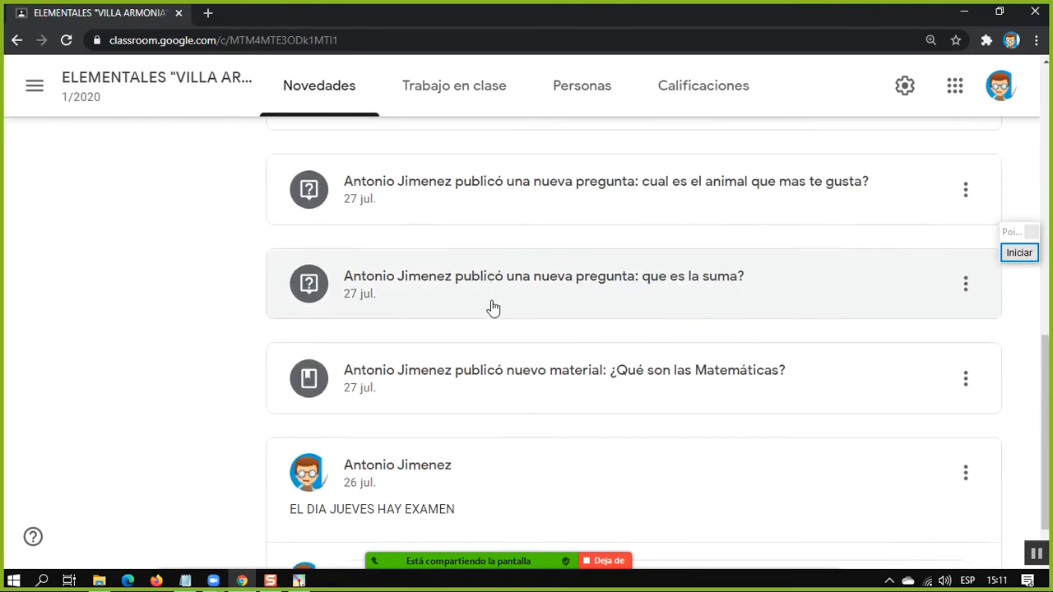
{"action": "scroll", "coordinate": [386, 400], "scroll_direction": "up", "scroll_amount": 9}
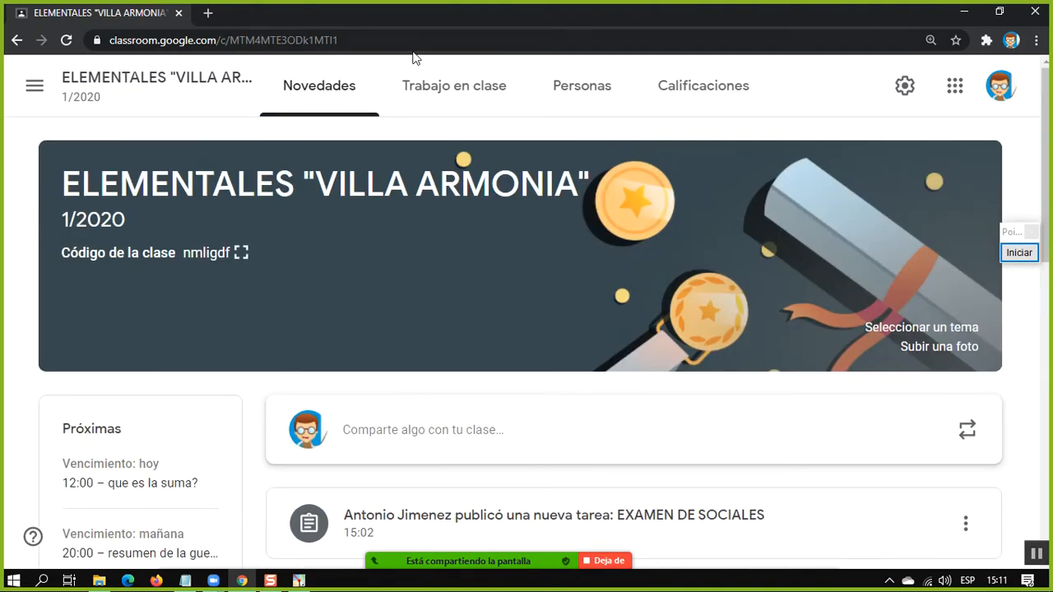
Open the class's Trabajo en clase page and look through its topics and published items
{"action": "left_click", "coordinate": [441, 97]}
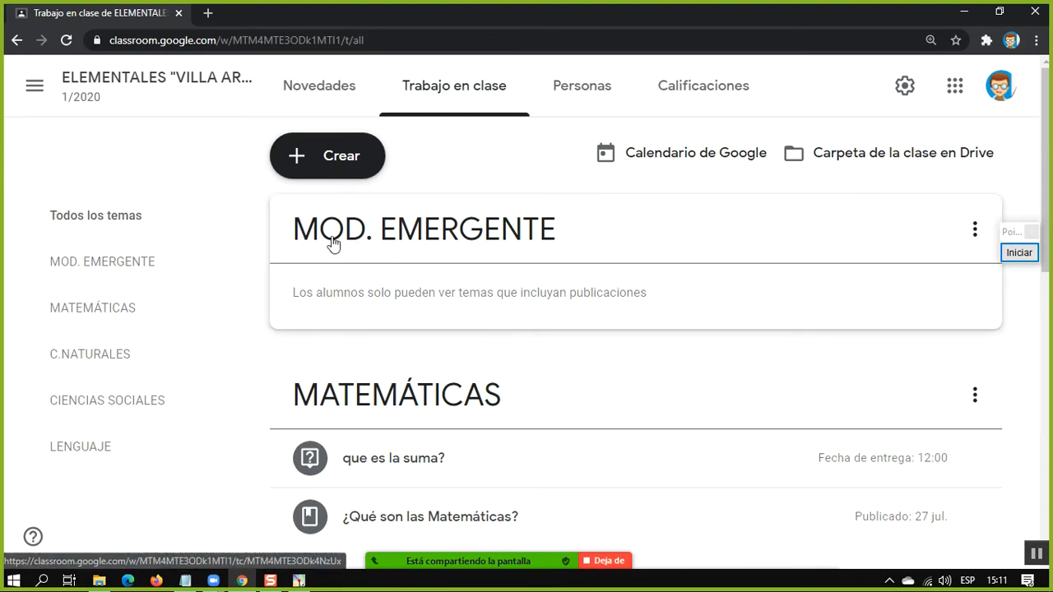
{"action": "scroll", "coordinate": [430, 327], "scroll_direction": "down", "scroll_amount": 4}
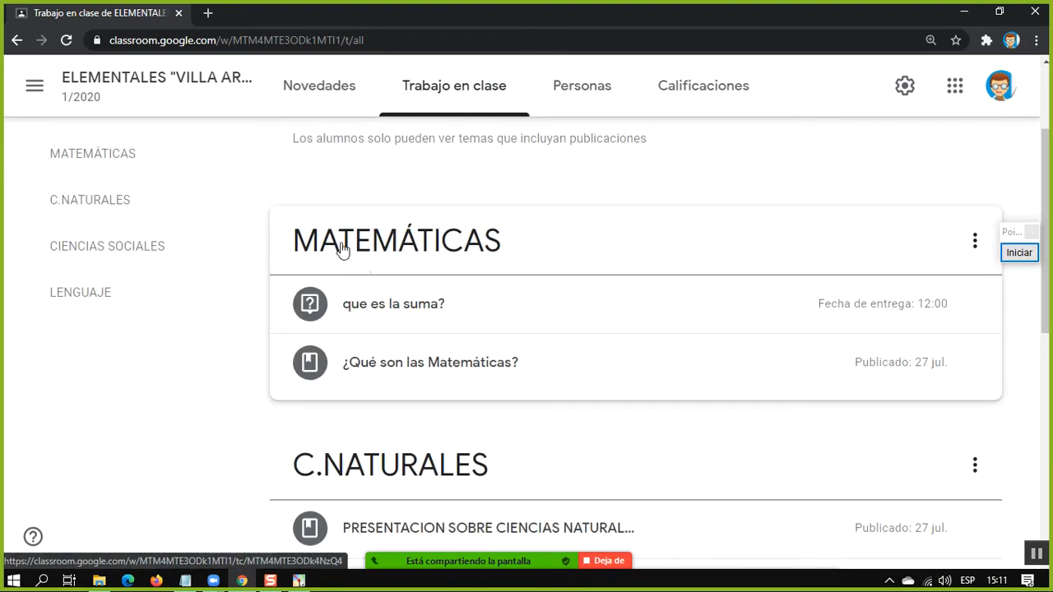
{"action": "scroll", "coordinate": [362, 280], "scroll_direction": "down", "scroll_amount": 4}
{"action": "scroll", "coordinate": [493, 333], "scroll_direction": "down", "scroll_amount": 1}
{"action": "scroll", "coordinate": [362, 362], "scroll_direction": "up", "scroll_amount": 9}
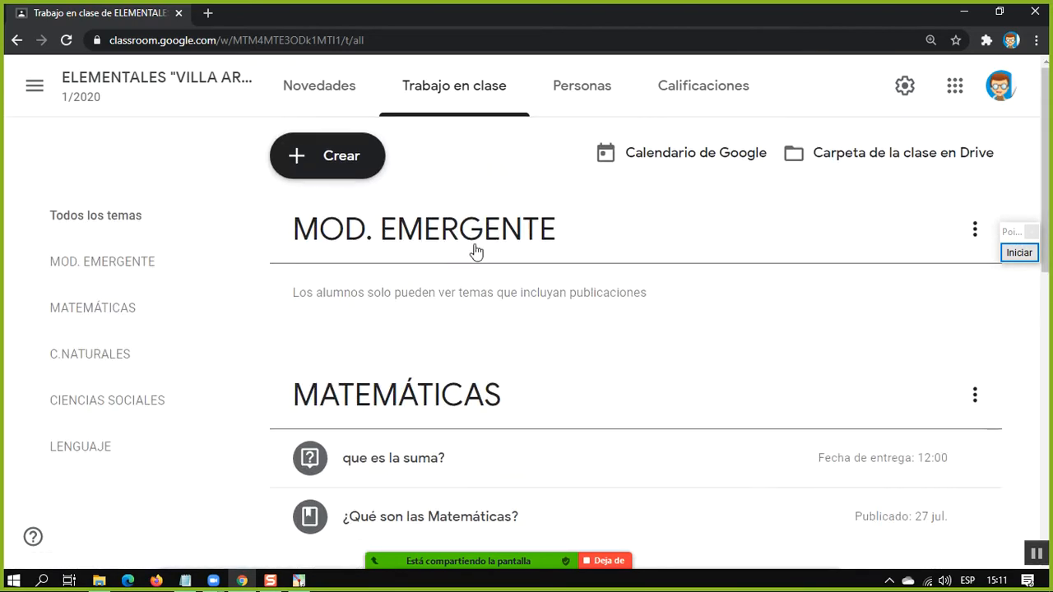
Check the content types that can be created for the class and view the blank Pregunta form, leaving it without posting
{"action": "left_click", "coordinate": [368, 160]}
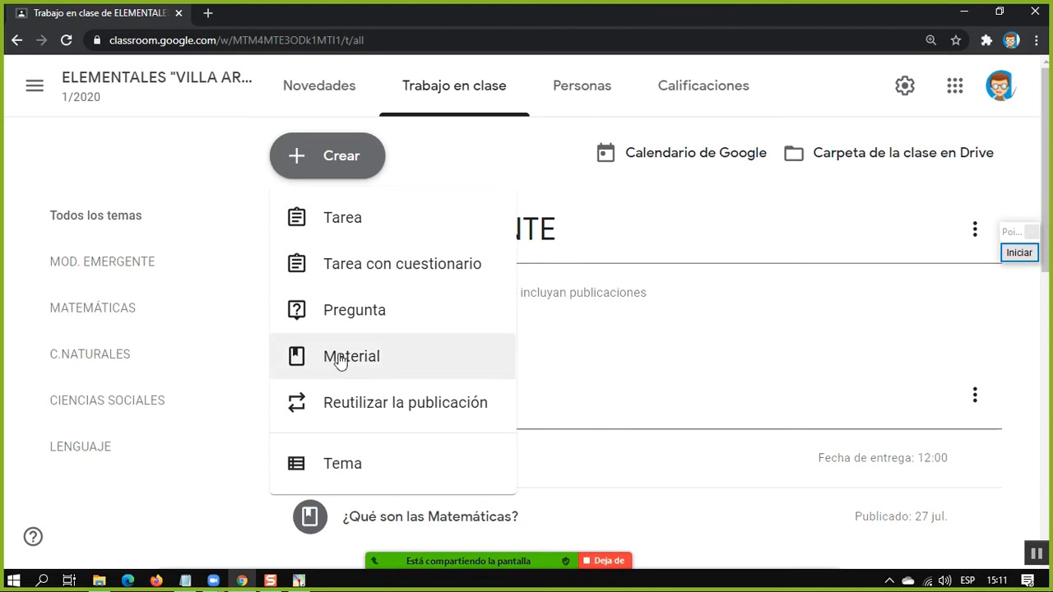
{"action": "left_click", "coordinate": [242, 499]}
{"action": "scroll", "coordinate": [390, 451], "scroll_direction": "down", "scroll_amount": 4}
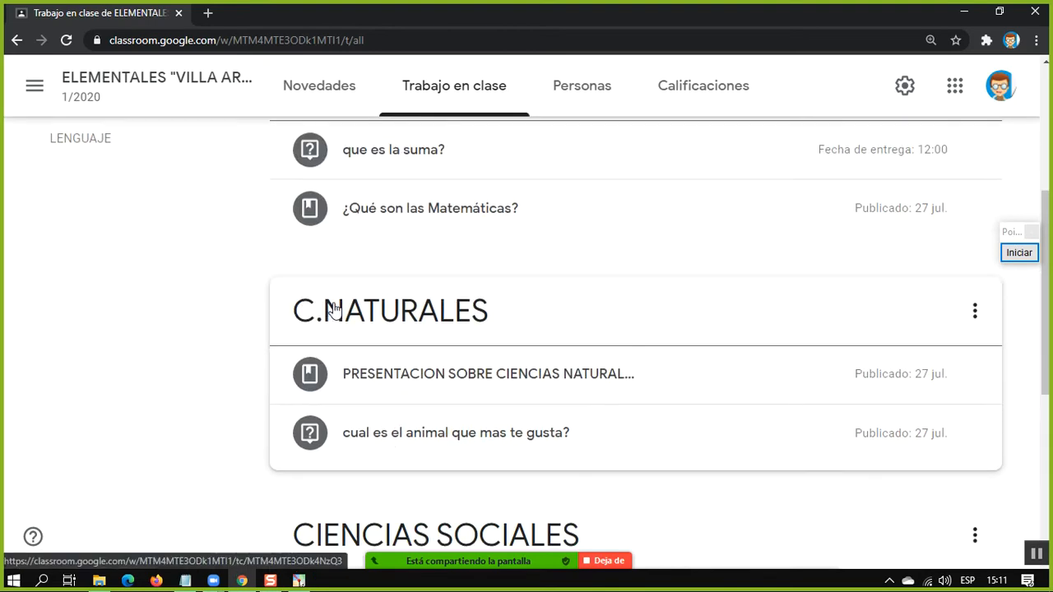
{"action": "scroll", "coordinate": [383, 214], "scroll_direction": "up", "scroll_amount": 4}
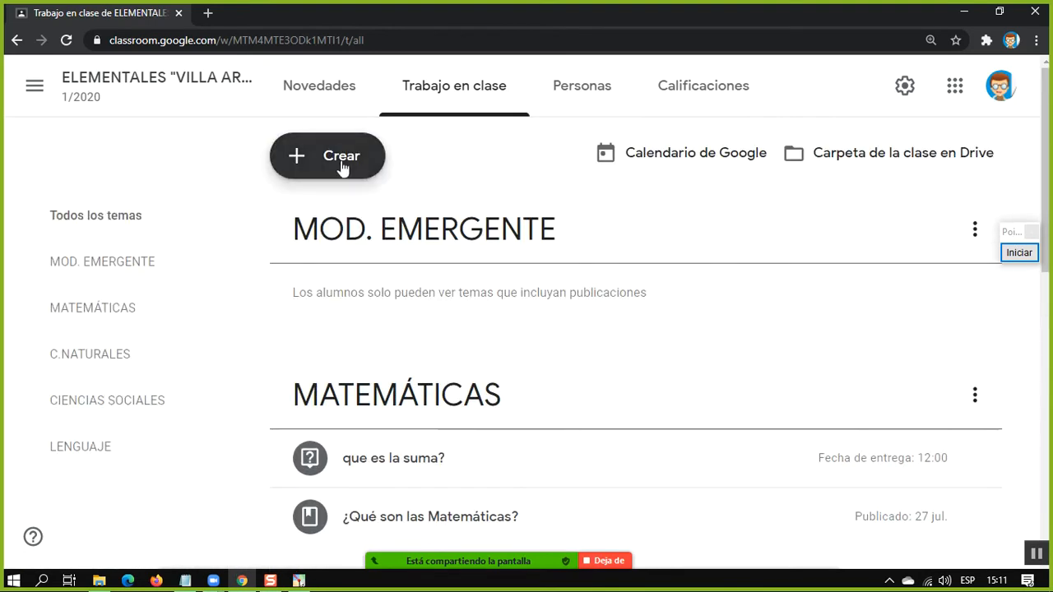
{"action": "left_click", "coordinate": [343, 161]}
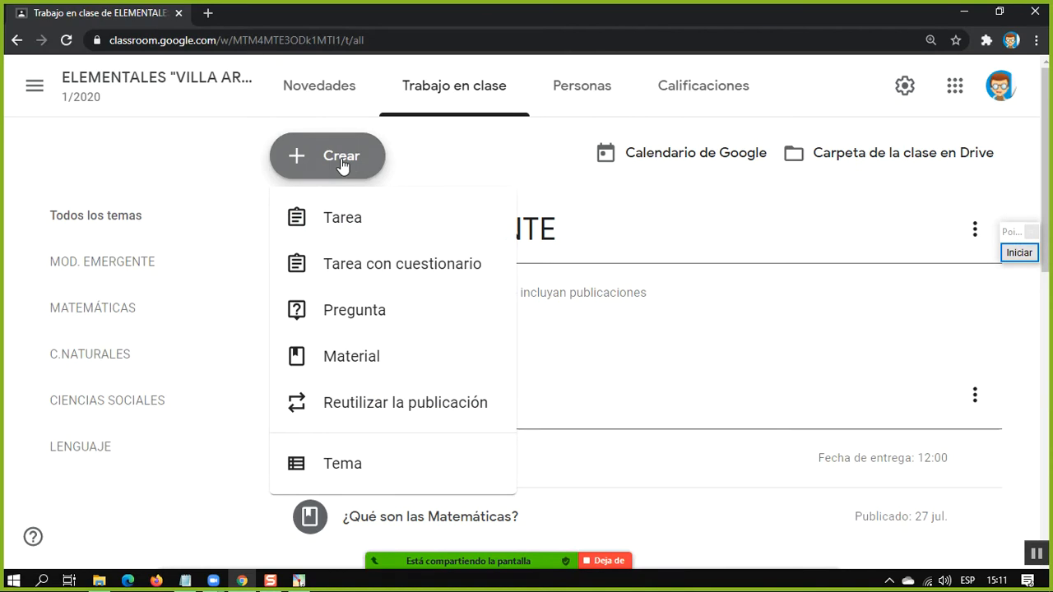
{"action": "left_click", "coordinate": [345, 324]}
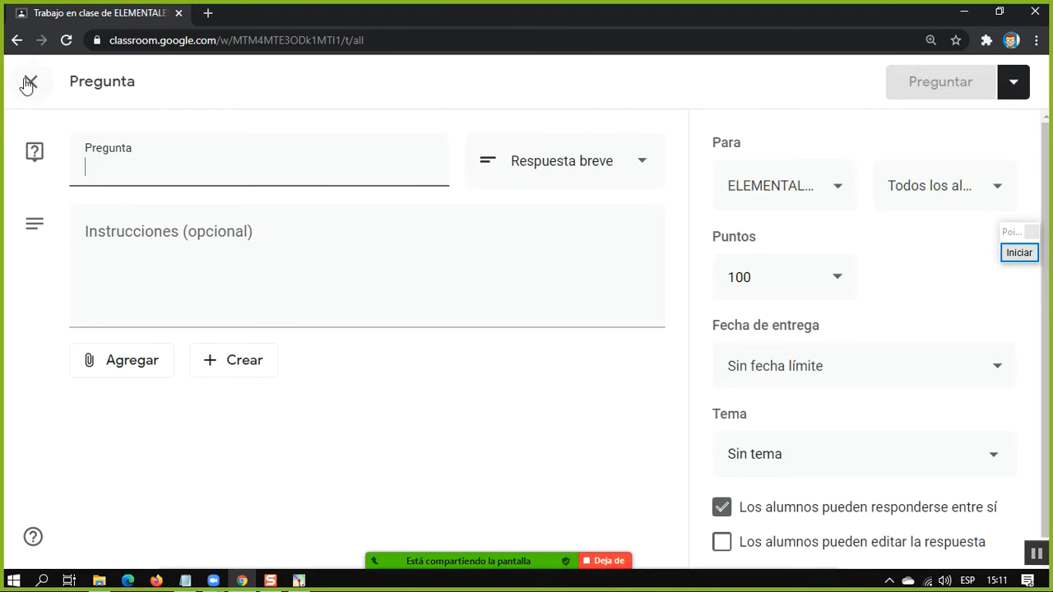
{"action": "left_click", "coordinate": [28, 83]}
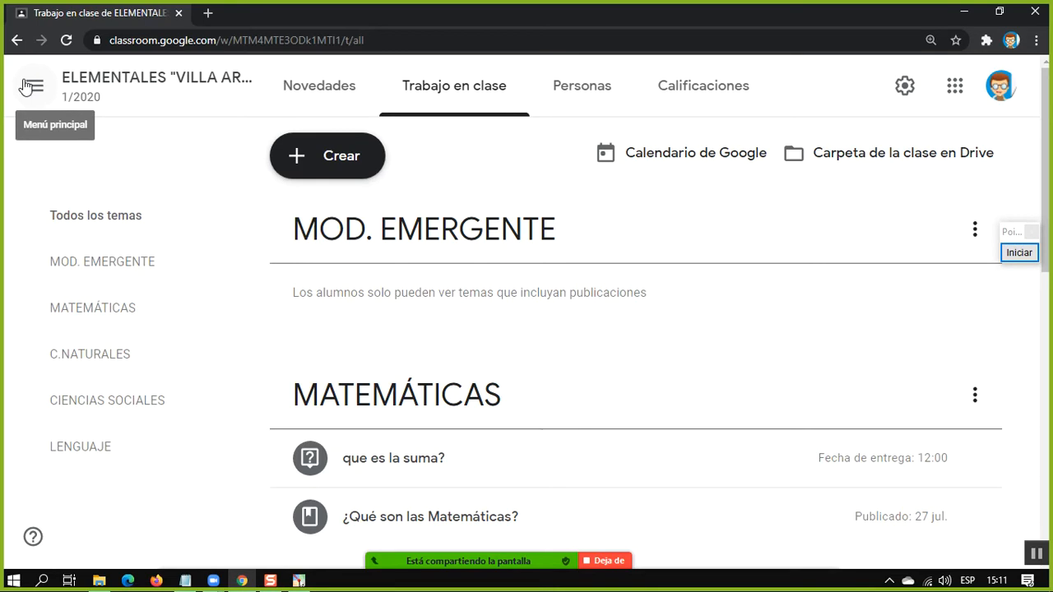
Outline the title, instructions, recipients and points-to-rubric areas of a blank Tarea form with black Pointofix rectangles, and discard the annotations and form
{"action": "left_click", "coordinate": [338, 160]}
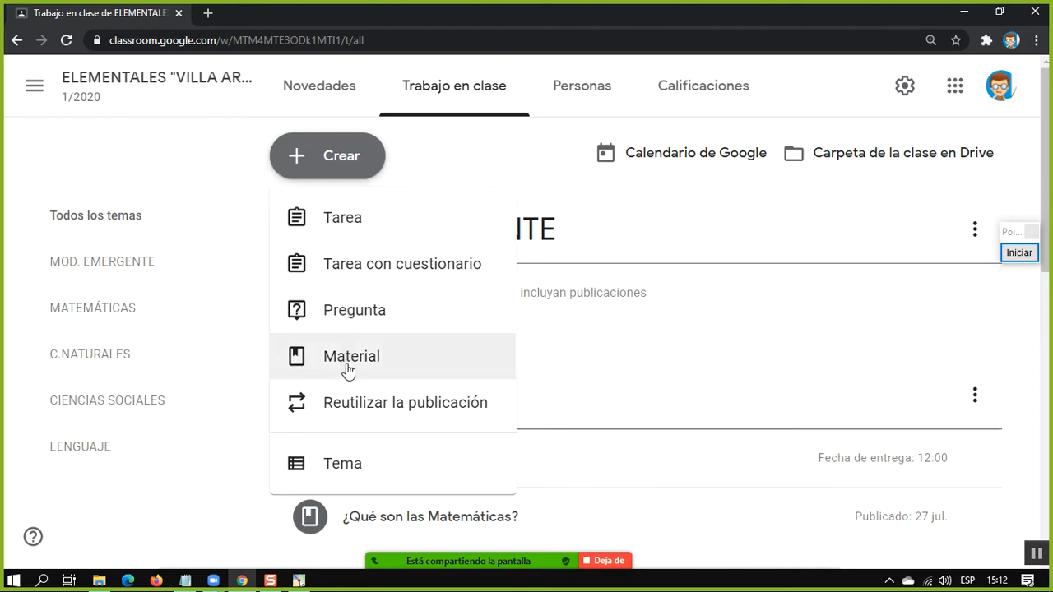
{"action": "left_click", "coordinate": [333, 220]}
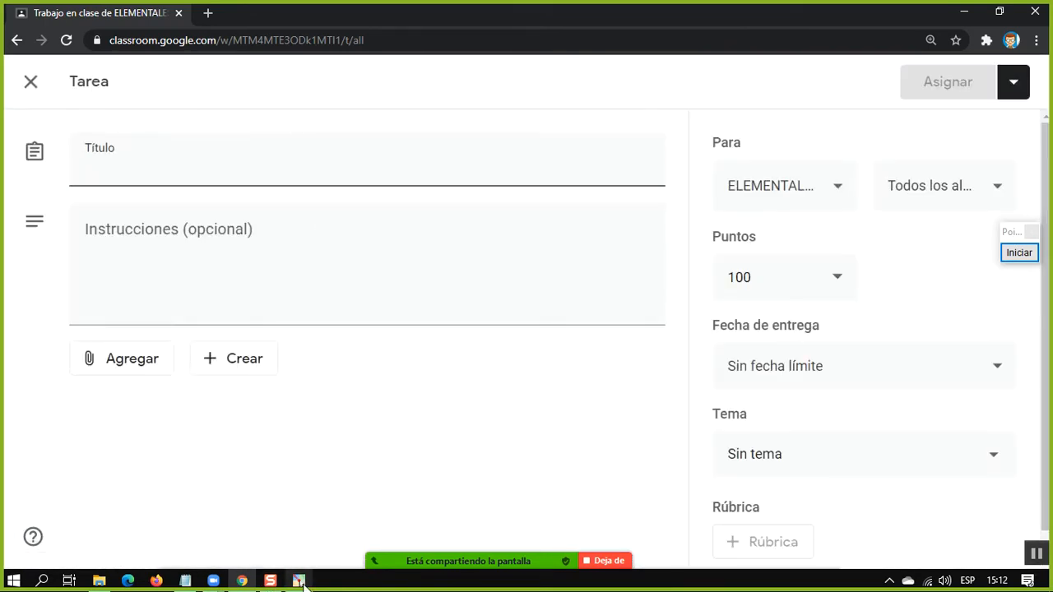
{"action": "left_click", "coordinate": [299, 580]}
{"action": "left_click", "coordinate": [1018, 252]}
{"action": "mouse_move", "coordinate": [14, 115]}
{"action": "left_mouse_down"}
{"action": "mouse_move", "coordinate": [451, 209]}
{"action": "mouse_move", "coordinate": [693, 207]}
{"action": "mouse_move", "coordinate": [681, 194]}
{"action": "left_mouse_up"}
{"action": "mouse_move", "coordinate": [11, 203]}
{"action": "left_mouse_down"}
{"action": "mouse_move", "coordinate": [399, 283]}
{"action": "mouse_move", "coordinate": [671, 311]}
{"action": "left_mouse_up"}
{"action": "mouse_move", "coordinate": [715, 120]}
{"action": "left_mouse_down"}
{"action": "mouse_move", "coordinate": [1032, 221]}
{"action": "mouse_move", "coordinate": [1015, 215]}
{"action": "left_mouse_up"}
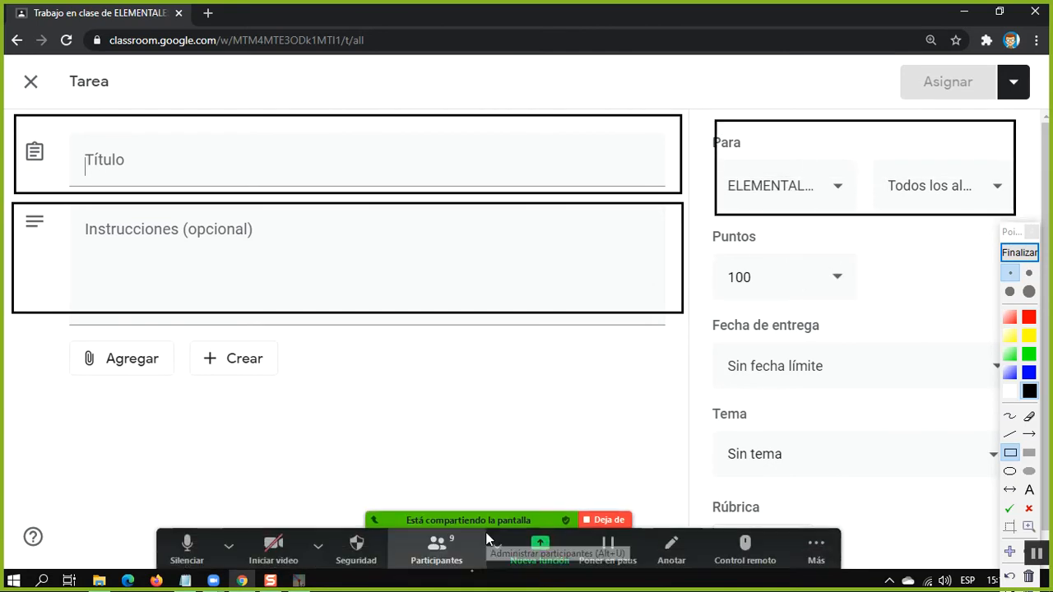
{"action": "left_click_drag", "start_coordinate": [696, 225], "coordinate": [973, 517]}
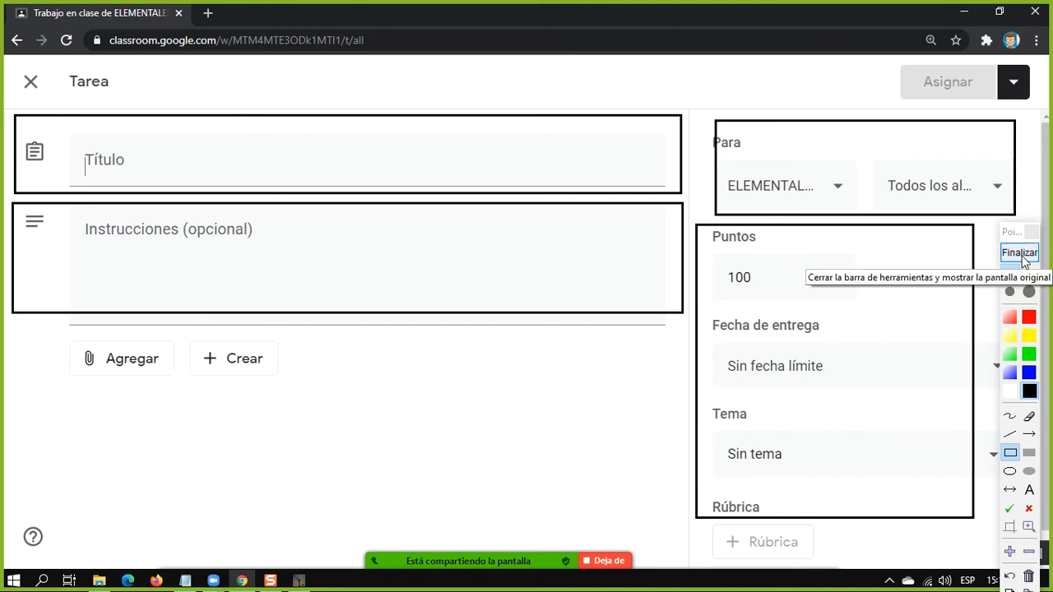
{"action": "left_click", "coordinate": [1019, 253]}
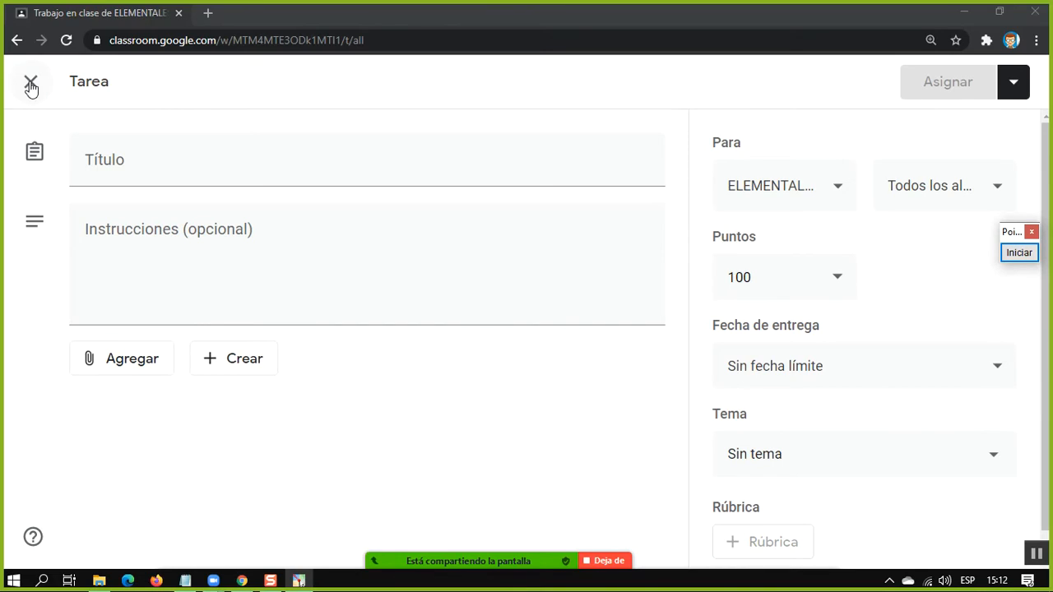
{"action": "left_click", "coordinate": [32, 85]}
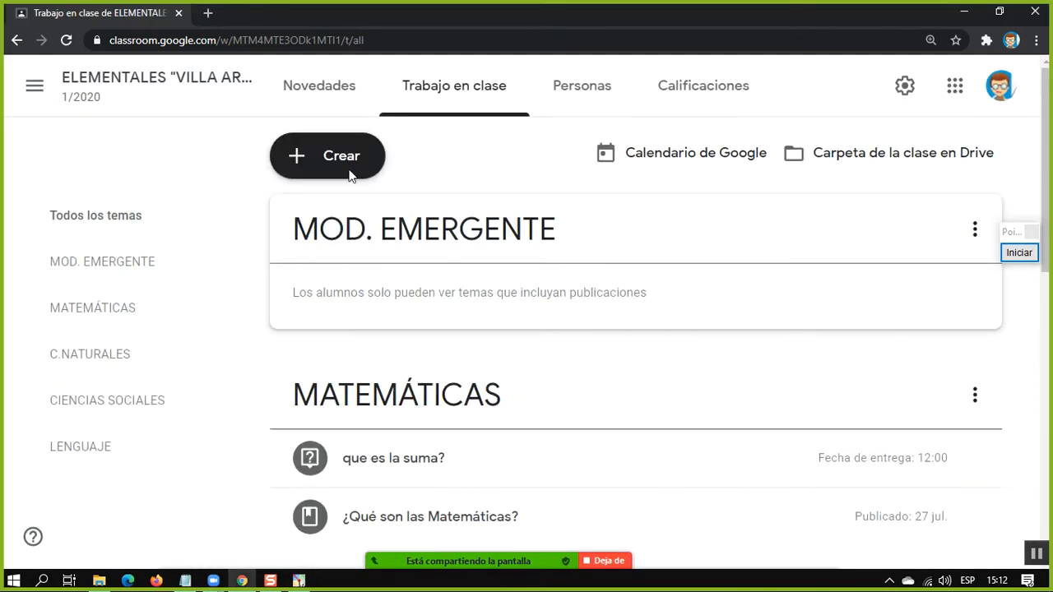
Start a new Tarea con cuestionario and check its class, student and points choices, leaving the points at 100
{"action": "left_click", "coordinate": [347, 154]}
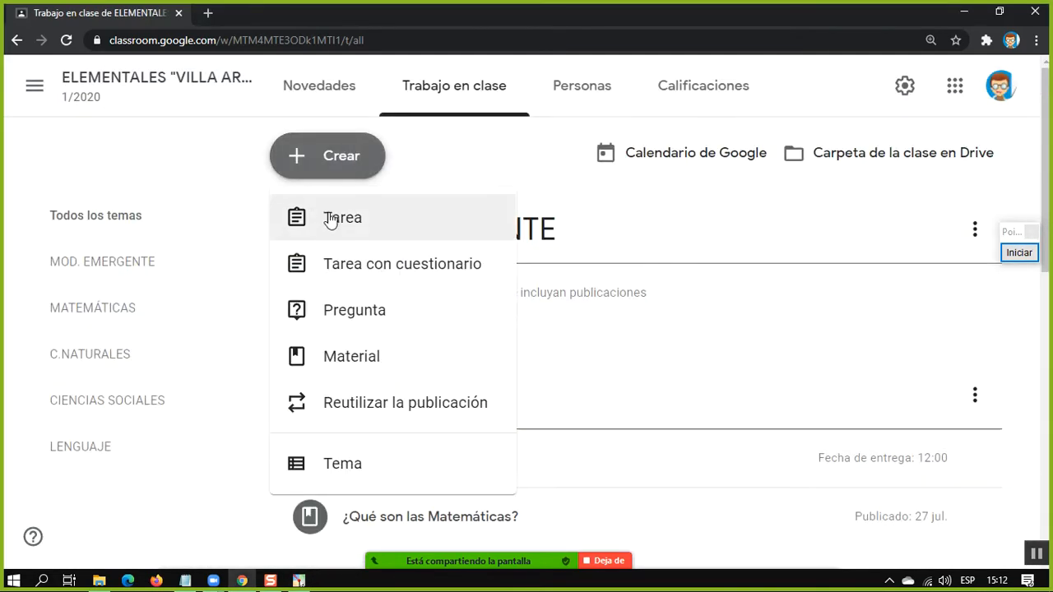
{"action": "left_click", "coordinate": [350, 274]}
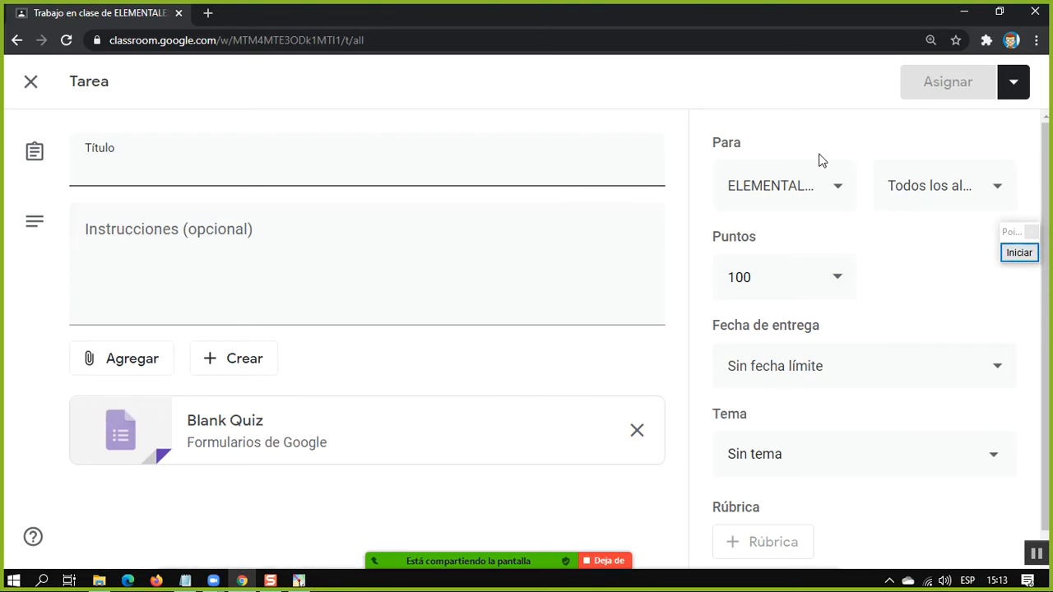
{"action": "left_click", "coordinate": [798, 206]}
{"action": "left_click", "coordinate": [798, 182]}
{"action": "left_click", "coordinate": [916, 176]}
{"action": "left_click", "coordinate": [917, 156]}
{"action": "left_click", "coordinate": [775, 279]}
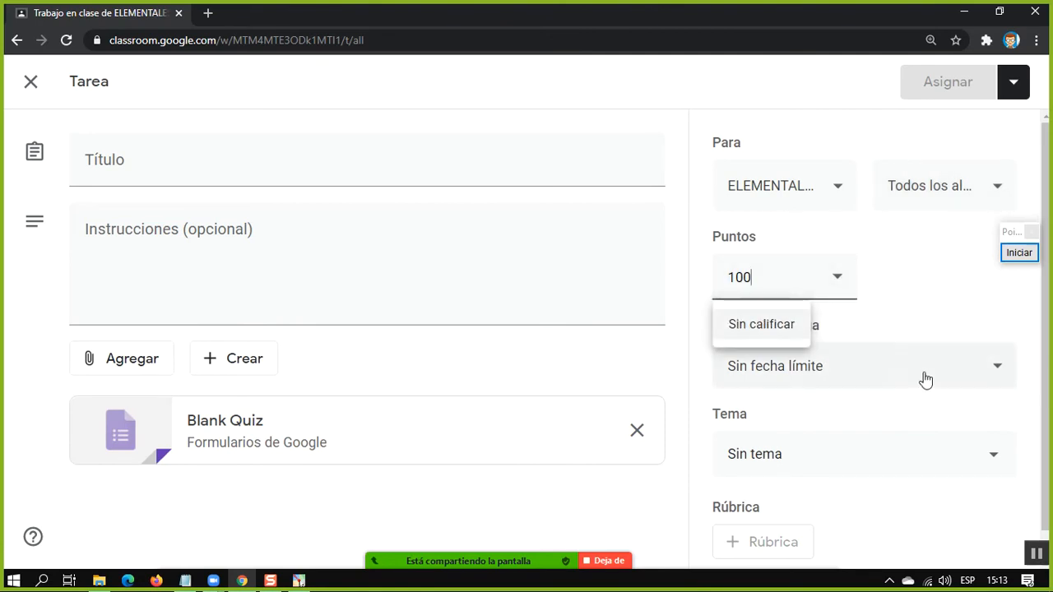
Check the due date and topic choices of the quiz assignment, leaving Sin fecha límite and Sin tema selected
{"action": "left_click", "coordinate": [910, 322]}
{"action": "left_click", "coordinate": [834, 373]}
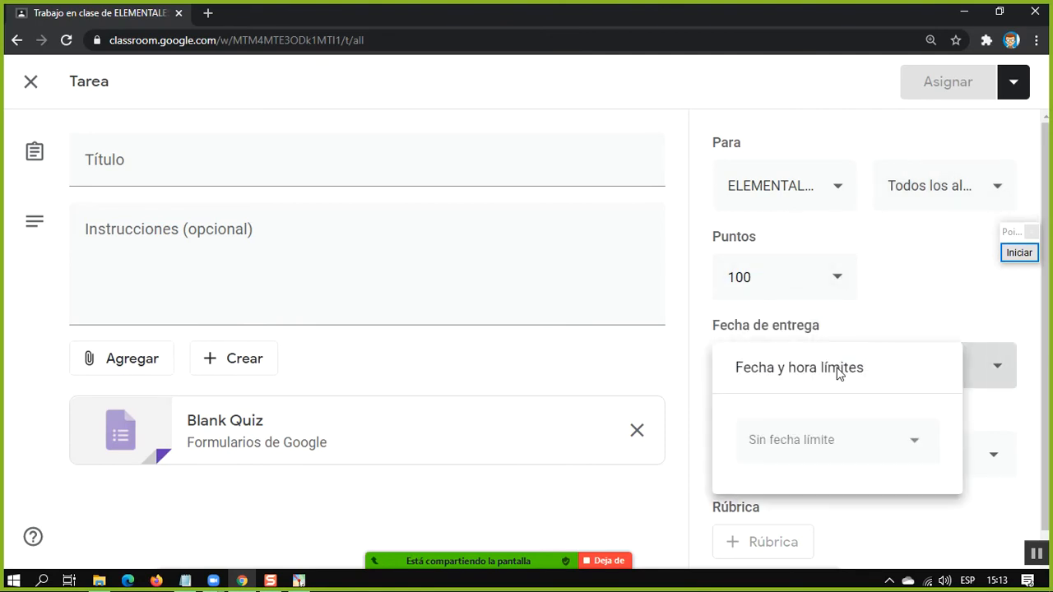
{"action": "left_click", "coordinate": [896, 306]}
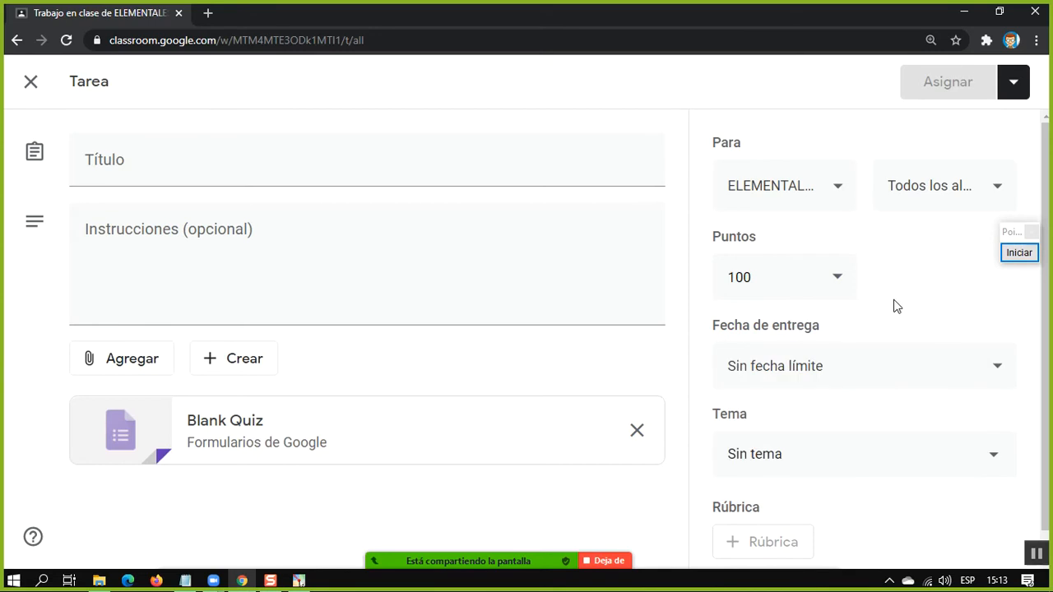
{"action": "left_click", "coordinate": [777, 383]}
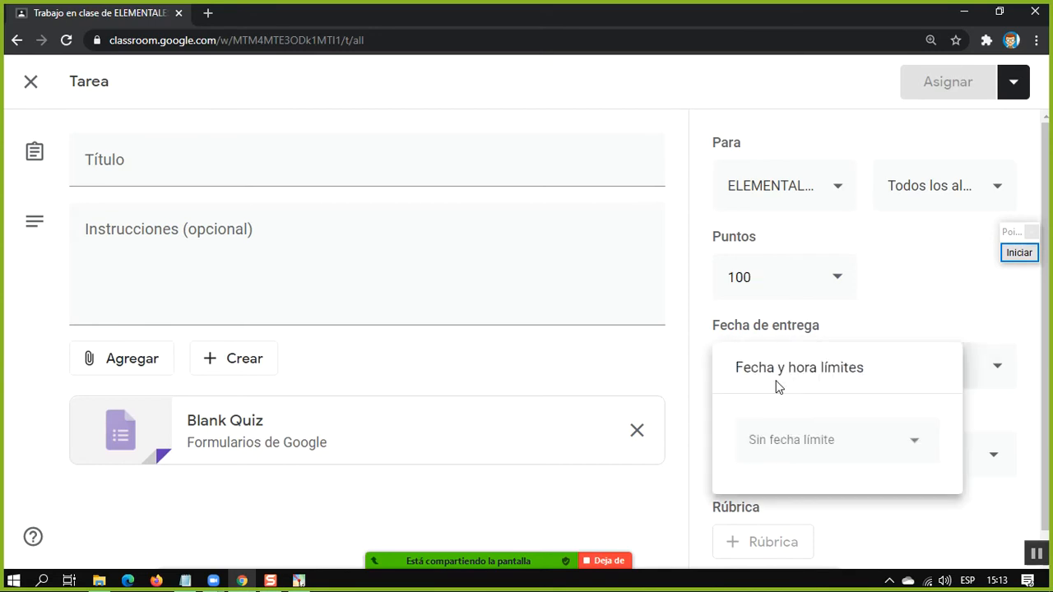
{"action": "left_click", "coordinate": [840, 329]}
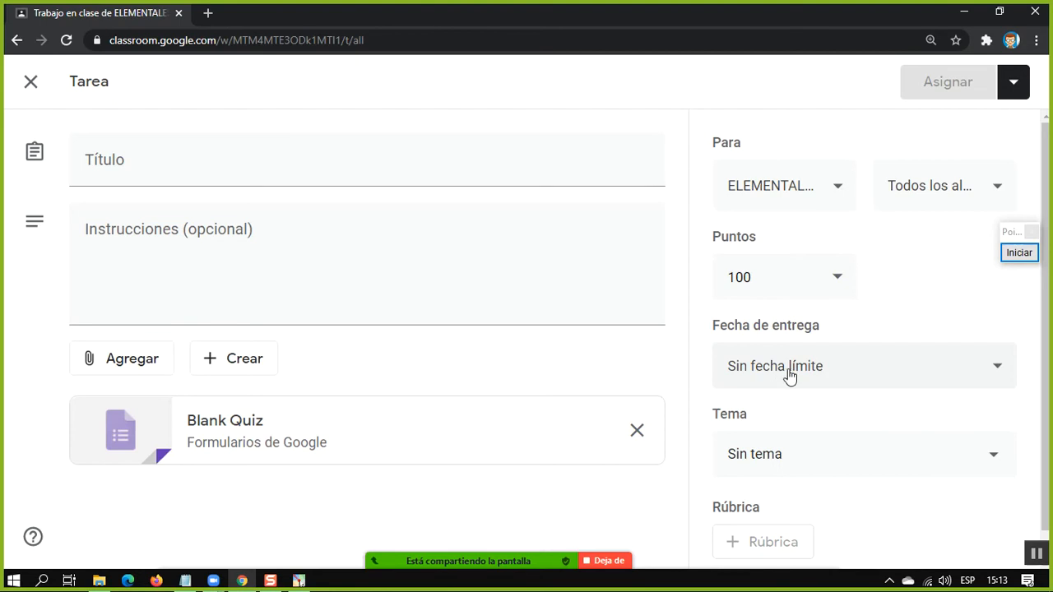
{"action": "scroll", "coordinate": [796, 442], "scroll_direction": "down", "scroll_amount": 1}
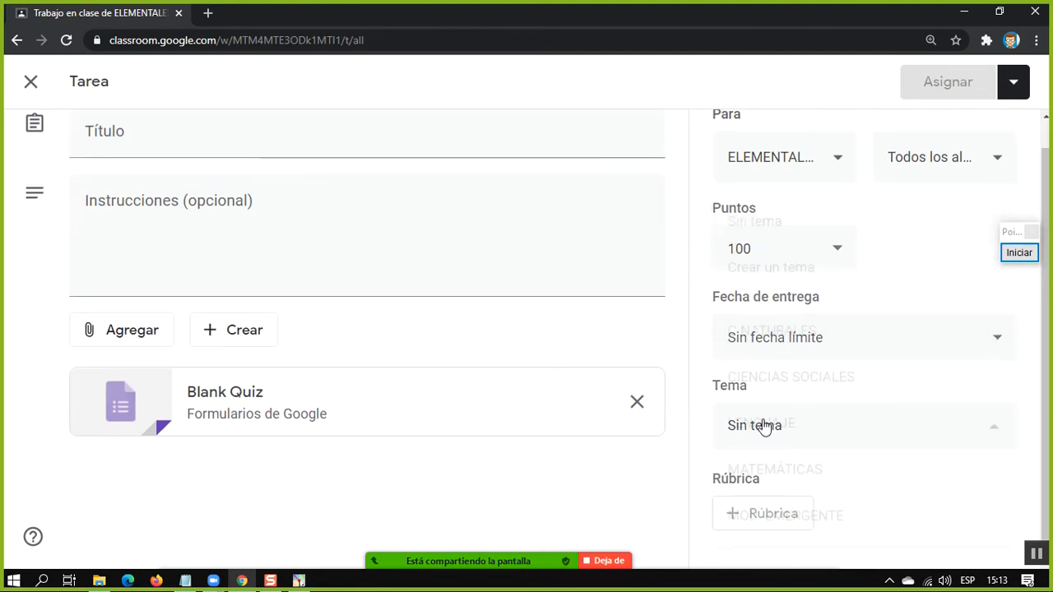
{"action": "left_click", "coordinate": [764, 426]}
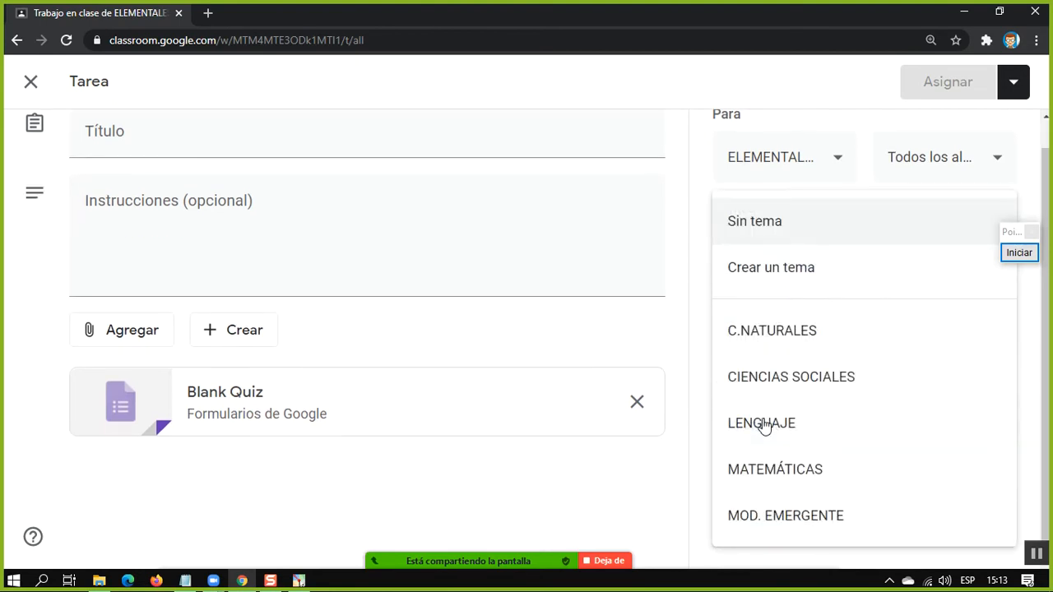
{"action": "left_click", "coordinate": [691, 345]}
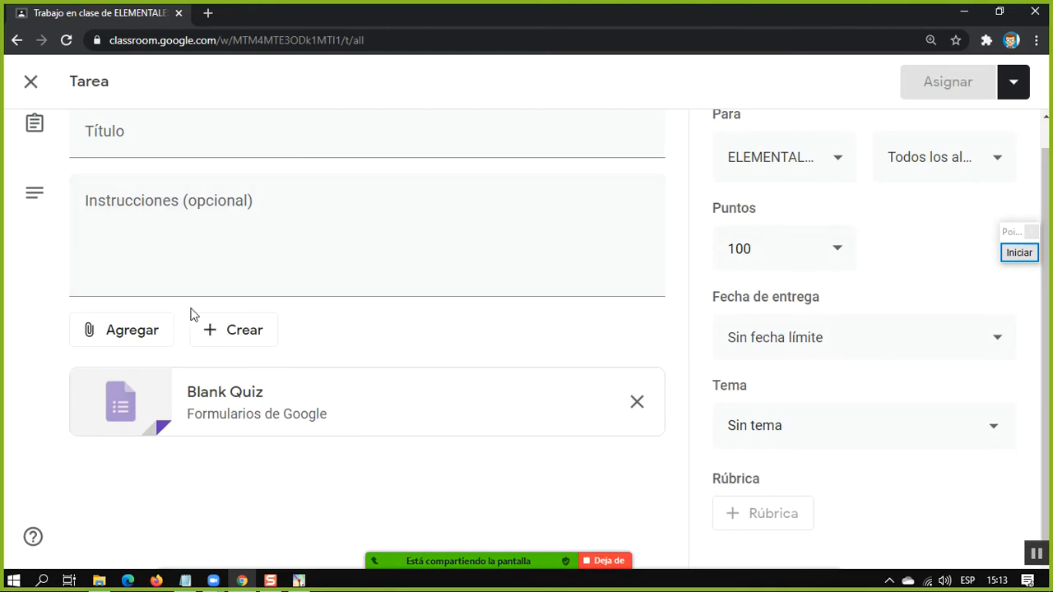
Open the attached Blank Quiz in Google Forms and select its untitled question
{"action": "left_click", "coordinate": [188, 393]}
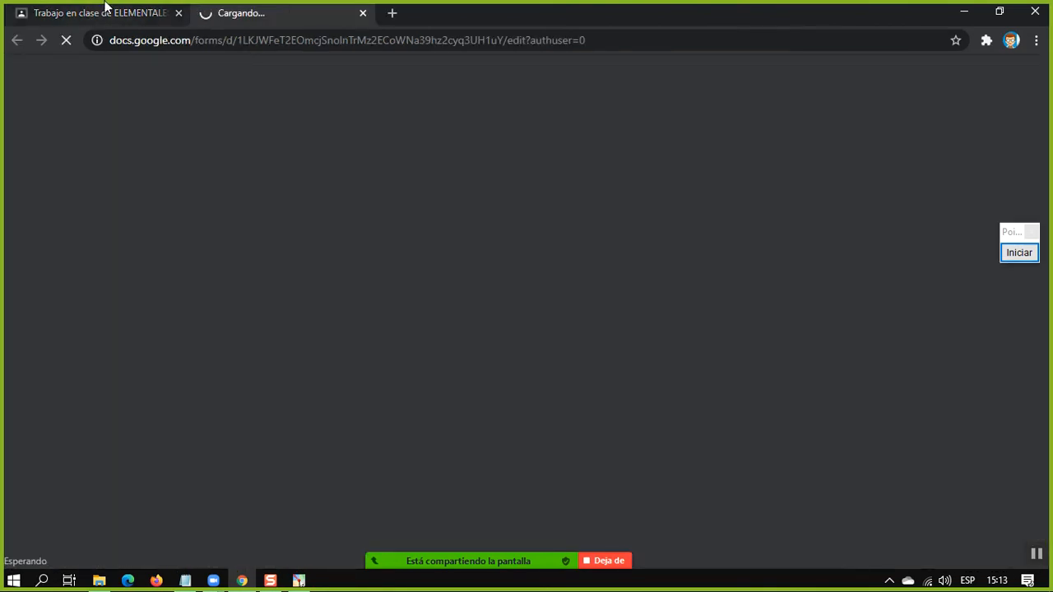
{"action": "left_click", "coordinate": [104, 7]}
{"action": "left_click", "coordinate": [292, 8]}
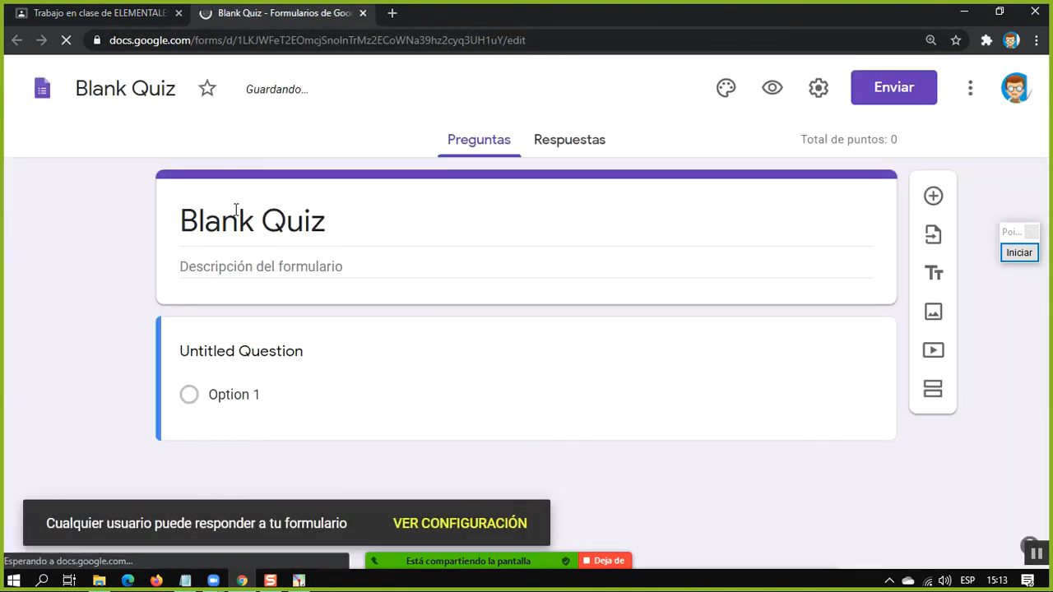
{"action": "left_click", "coordinate": [282, 348]}
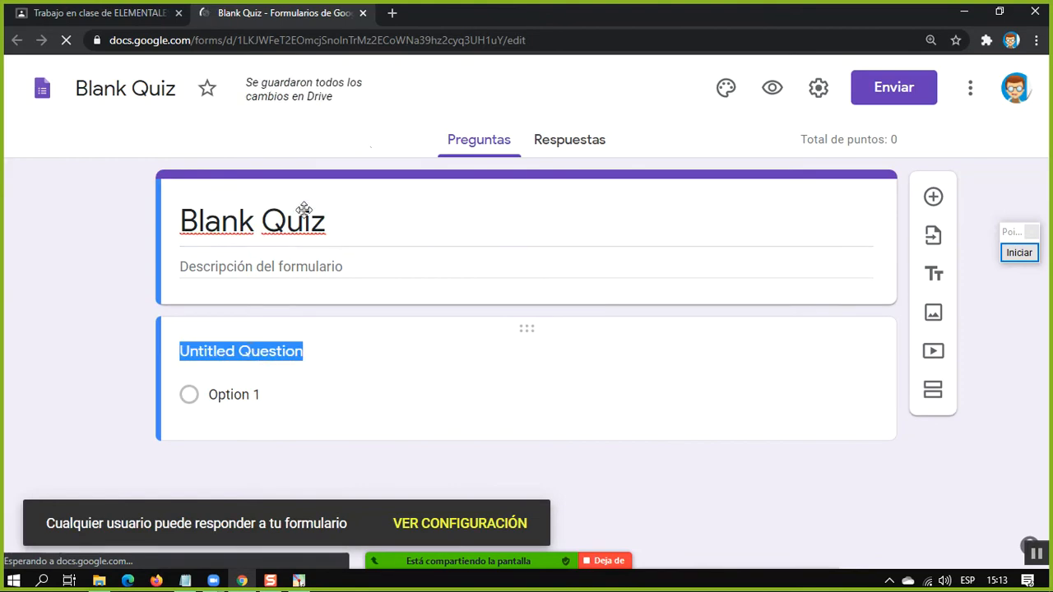
Add the custom olive colour #67611a to the Blank Quiz theme and apply it as the theme colour
{"action": "left_click", "coordinate": [725, 88]}
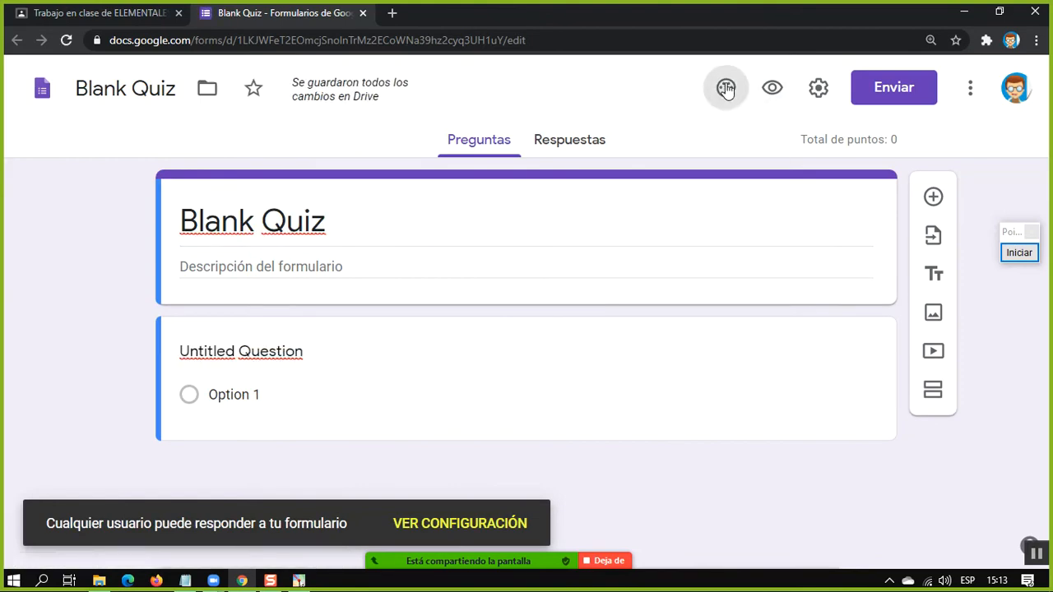
{"action": "left_click", "coordinate": [835, 423]}
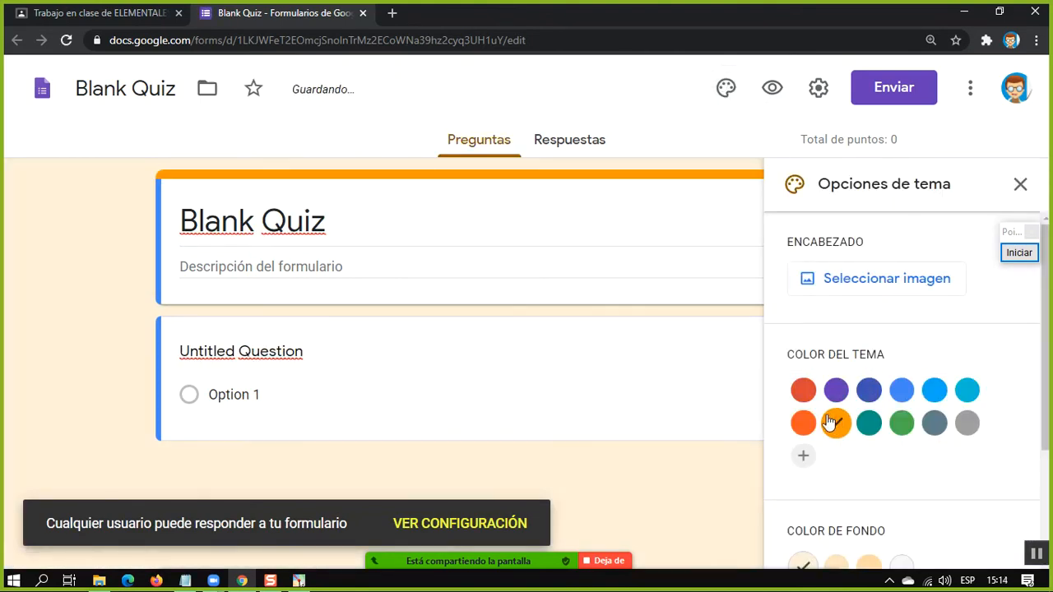
{"action": "left_click", "coordinate": [804, 423]}
{"action": "left_click", "coordinate": [803, 455]}
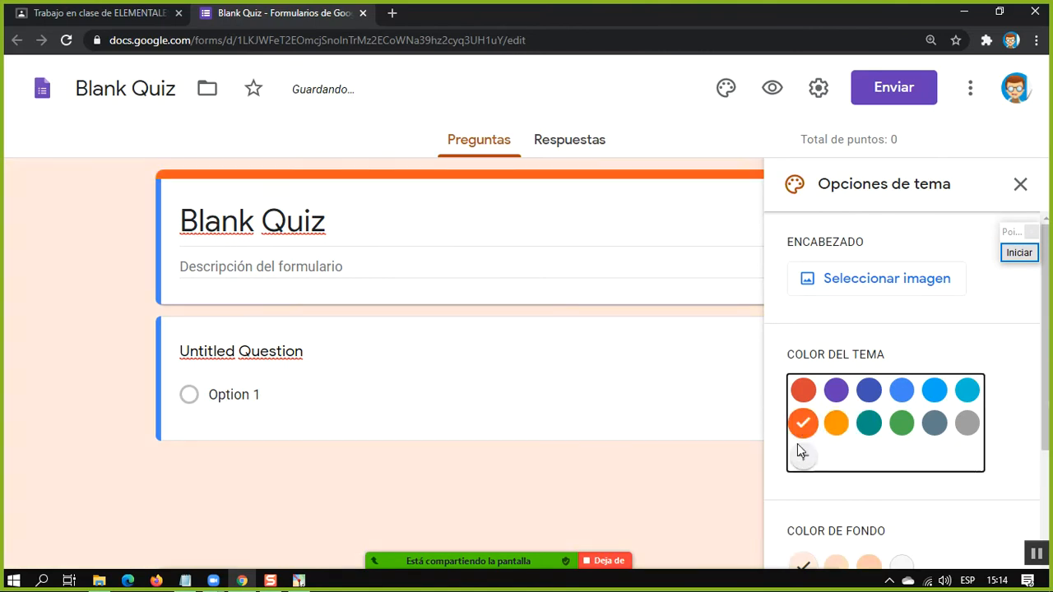
{"action": "left_click_drag", "start_coordinate": [911, 448], "coordinate": [888, 434]}
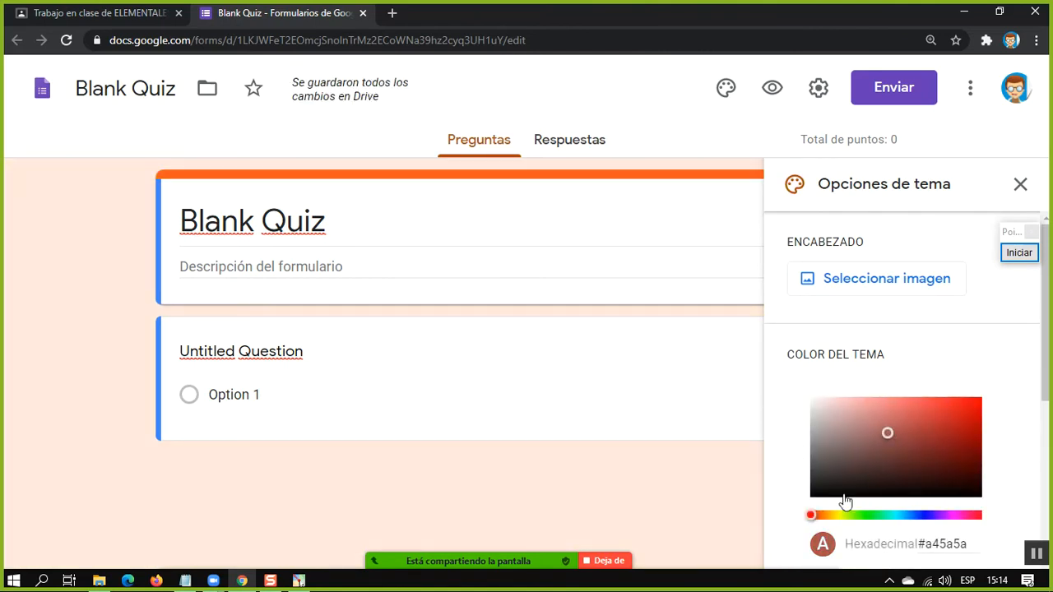
{"action": "left_click_drag", "start_coordinate": [819, 516], "coordinate": [835, 515]}
{"action": "left_click_drag", "start_coordinate": [891, 430], "coordinate": [938, 459]}
{"action": "scroll", "coordinate": [992, 395], "scroll_direction": "down", "scroll_amount": 2}
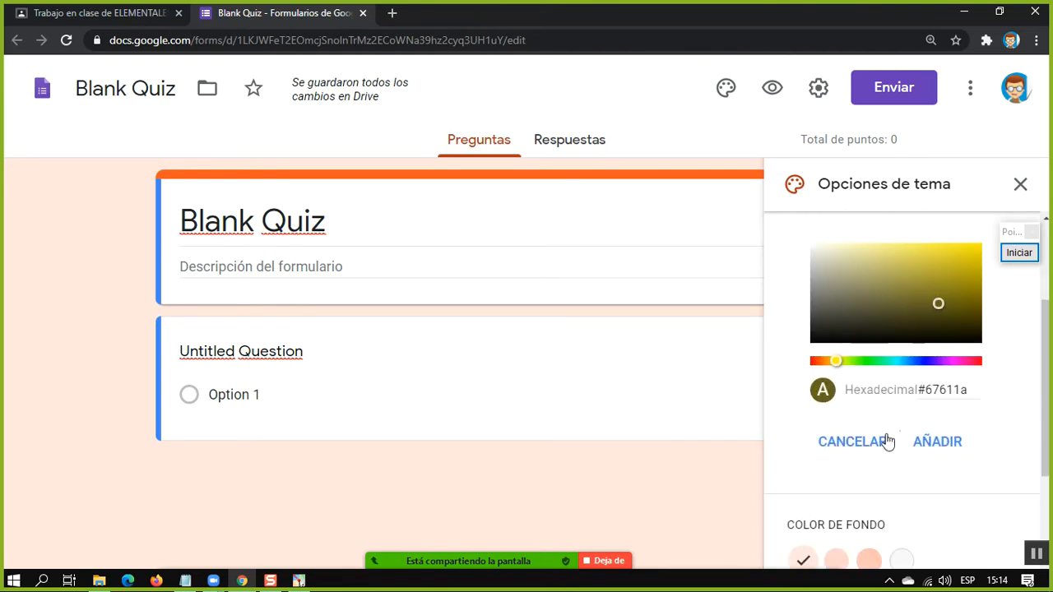
{"action": "left_click", "coordinate": [940, 444]}
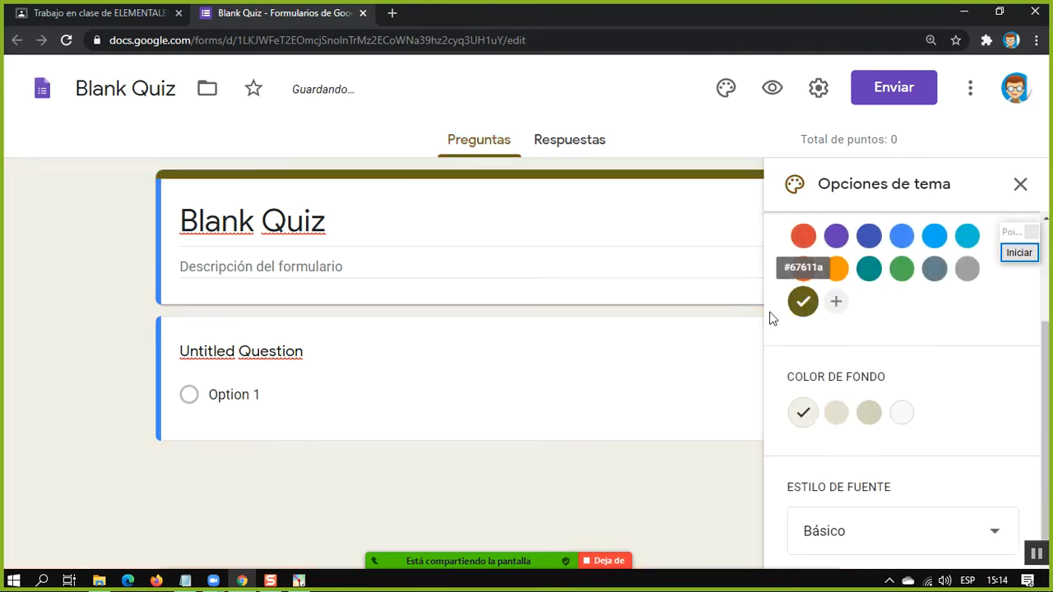
Try the dark #d1d0ba background and several preset theme colours, and return to the custom #67611a colour
{"action": "left_click", "coordinate": [864, 413]}
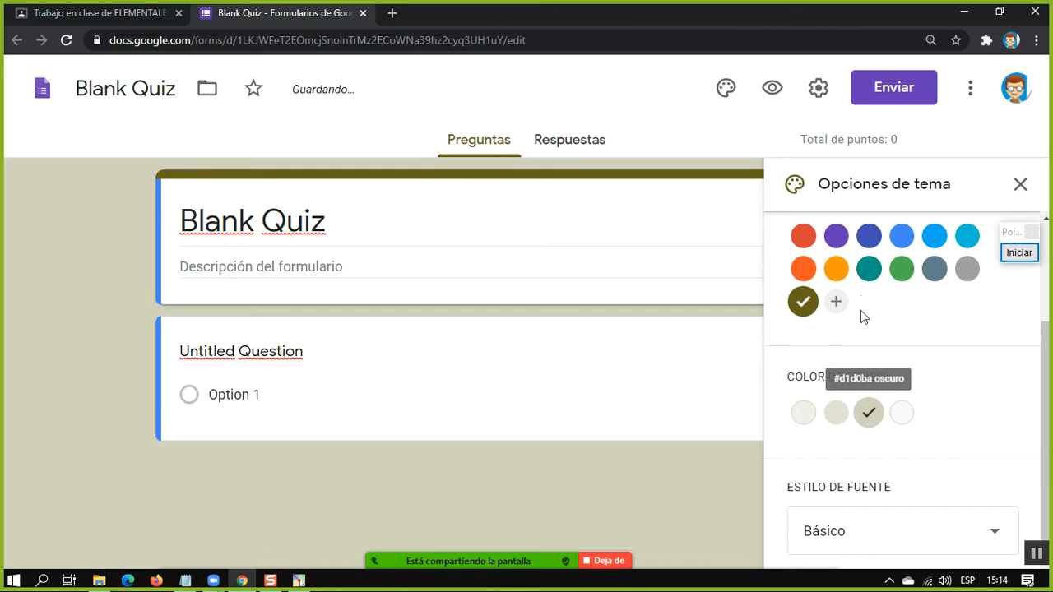
{"action": "left_click", "coordinate": [836, 268]}
{"action": "left_click", "coordinate": [869, 268]}
{"action": "left_click", "coordinate": [878, 234]}
{"action": "left_click", "coordinate": [803, 301]}
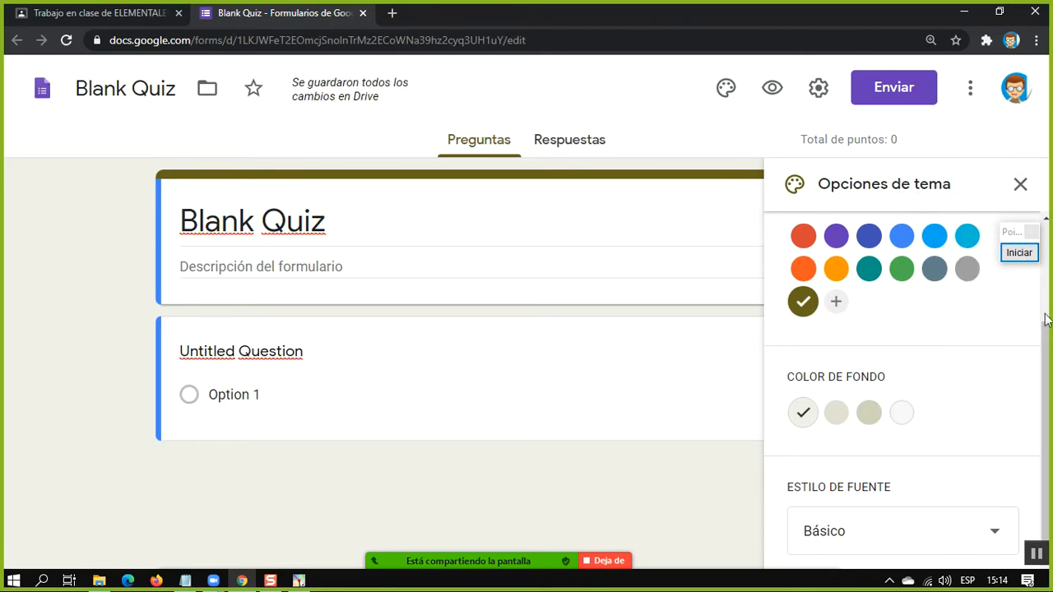
Insert the guitar picture from the Trabajo y escuela themes as the form's header image
{"action": "scroll", "coordinate": [1050, 295], "scroll_direction": "up", "scroll_amount": 1}
{"action": "scroll", "coordinate": [1050, 295], "scroll_direction": "up", "scroll_amount": 1}
{"action": "left_click", "coordinate": [914, 276]}
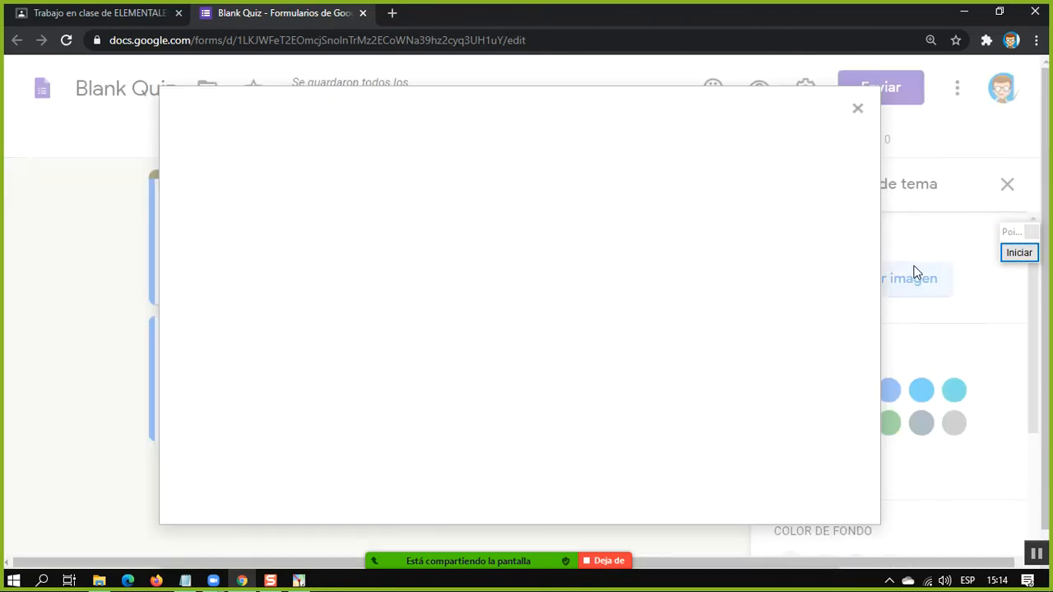
{"action": "left_click", "coordinate": [234, 288]}
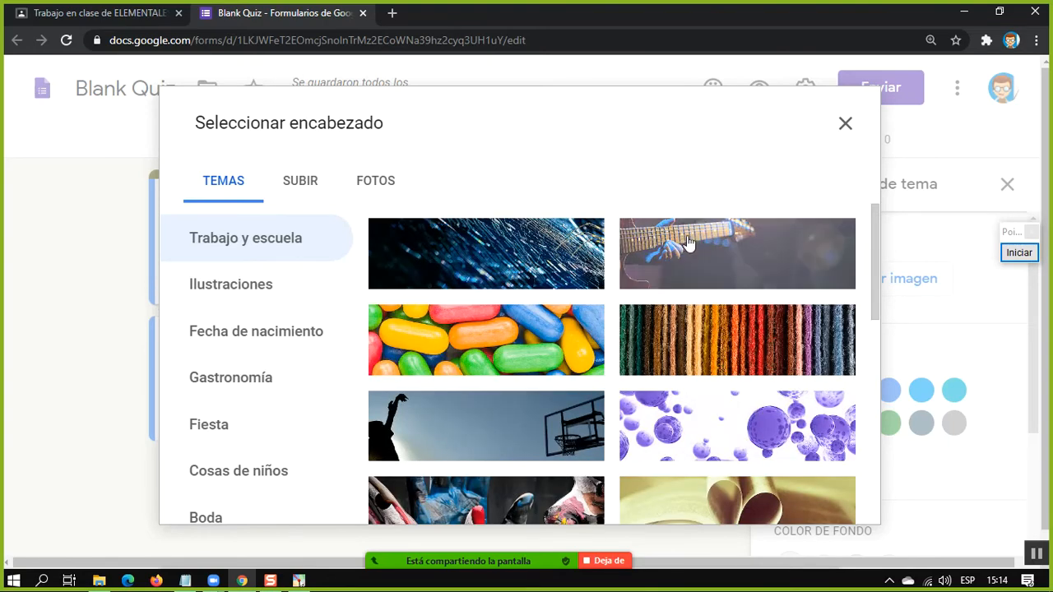
{"action": "left_click", "coordinate": [740, 275]}
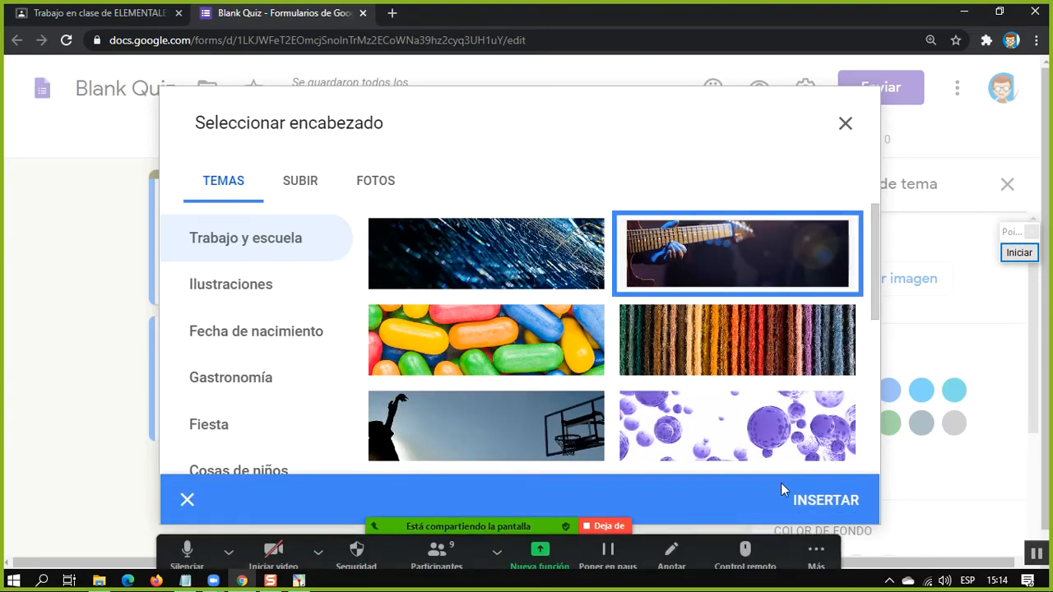
{"action": "left_click", "coordinate": [825, 498]}
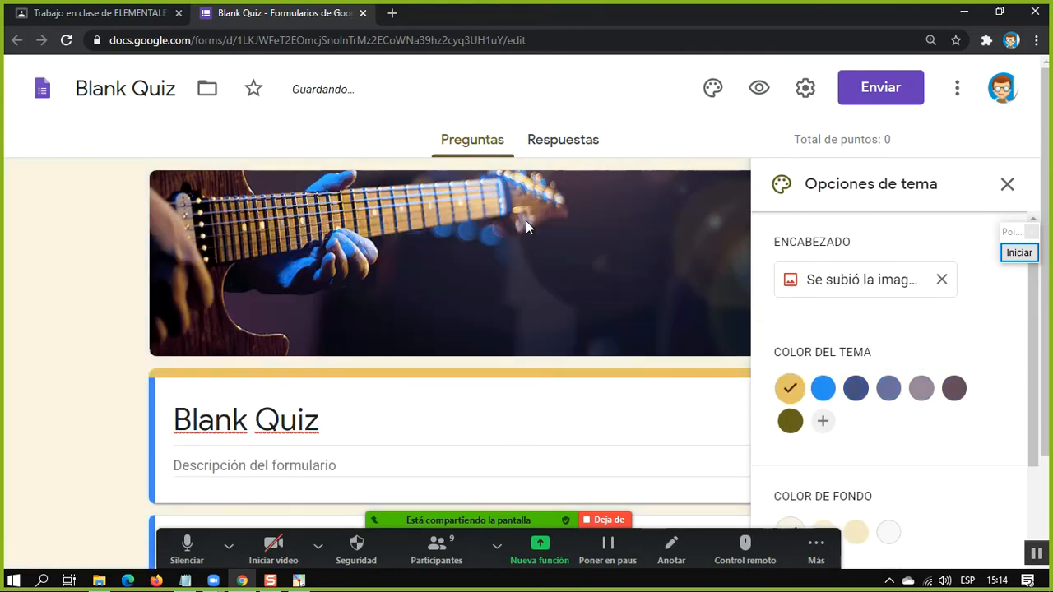
Change the form's theme colour to the dark blue from the header image's palette and close the theme options
{"action": "left_click", "coordinate": [822, 387]}
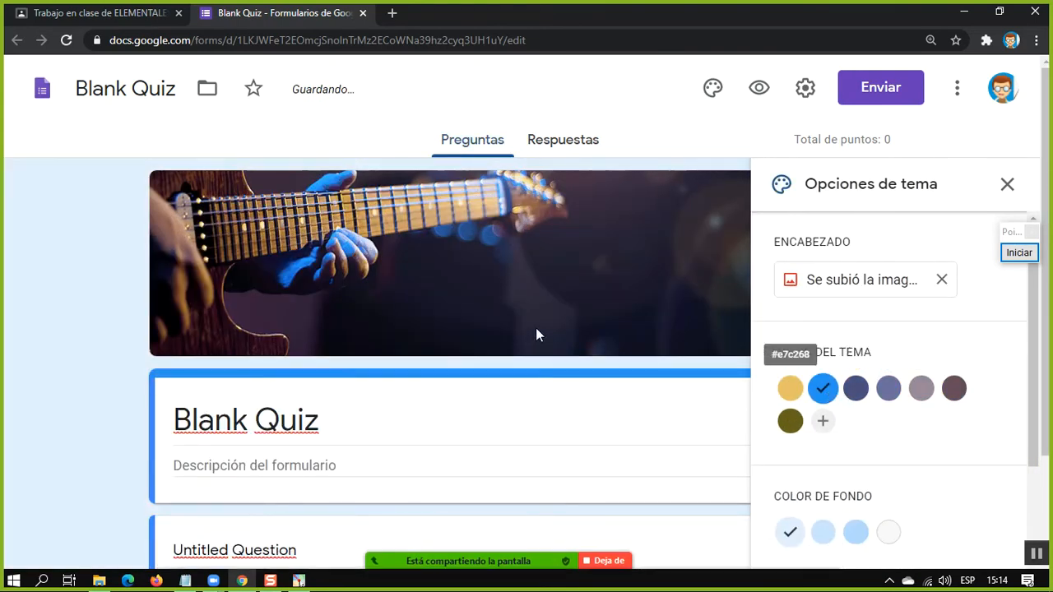
{"action": "left_click", "coordinate": [856, 387]}
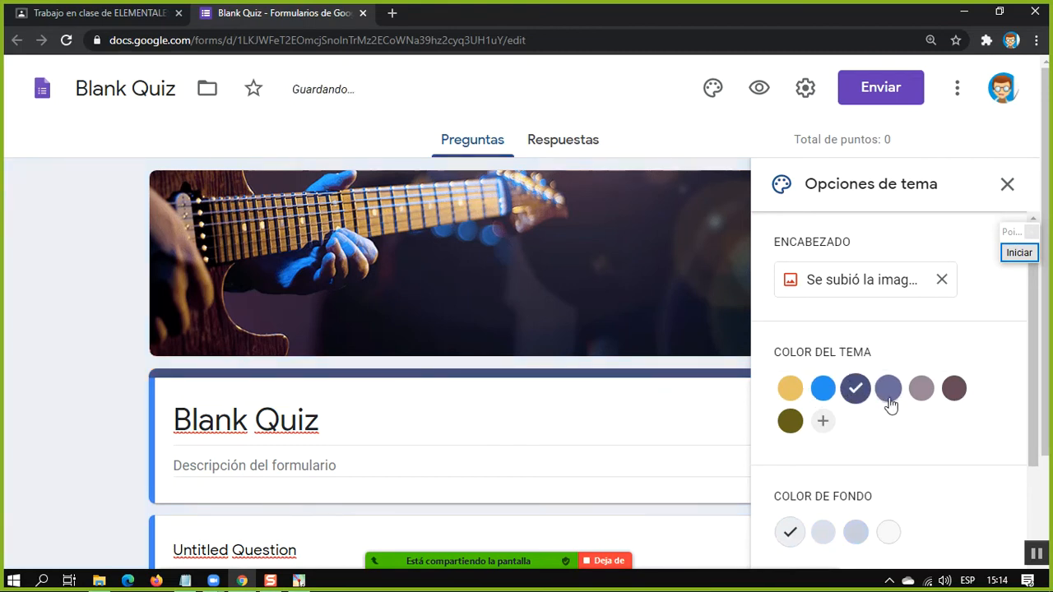
{"action": "scroll", "coordinate": [374, 305], "scroll_direction": "down", "scroll_amount": 2}
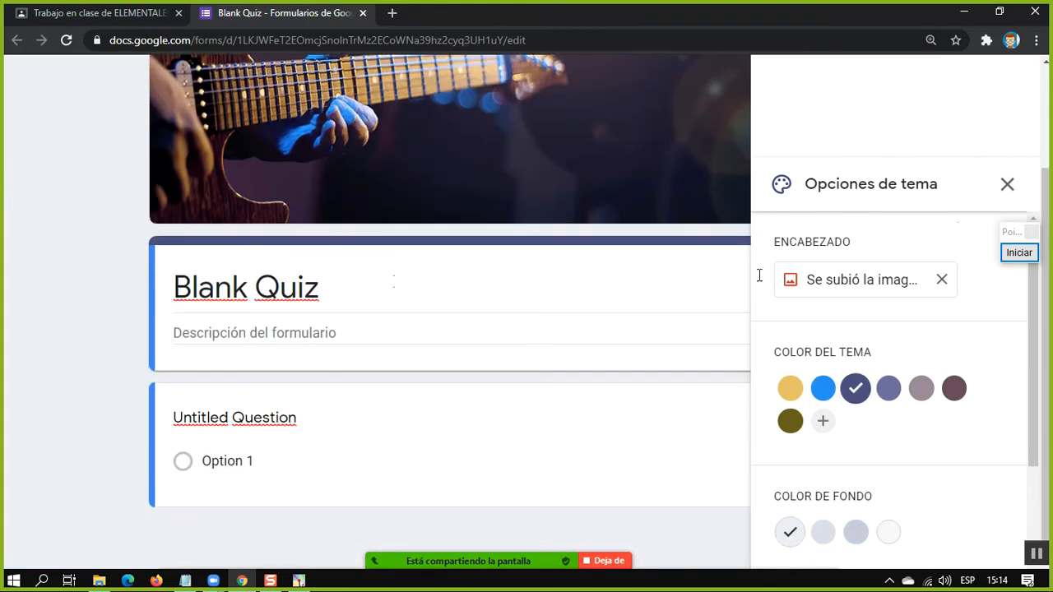
{"action": "left_click", "coordinate": [1015, 178]}
Review the question types available for the untitled question, from Respuesta breve to Hora, leaving Opción múltiple selected
{"action": "scroll", "coordinate": [319, 385], "scroll_direction": "down", "scroll_amount": 2}
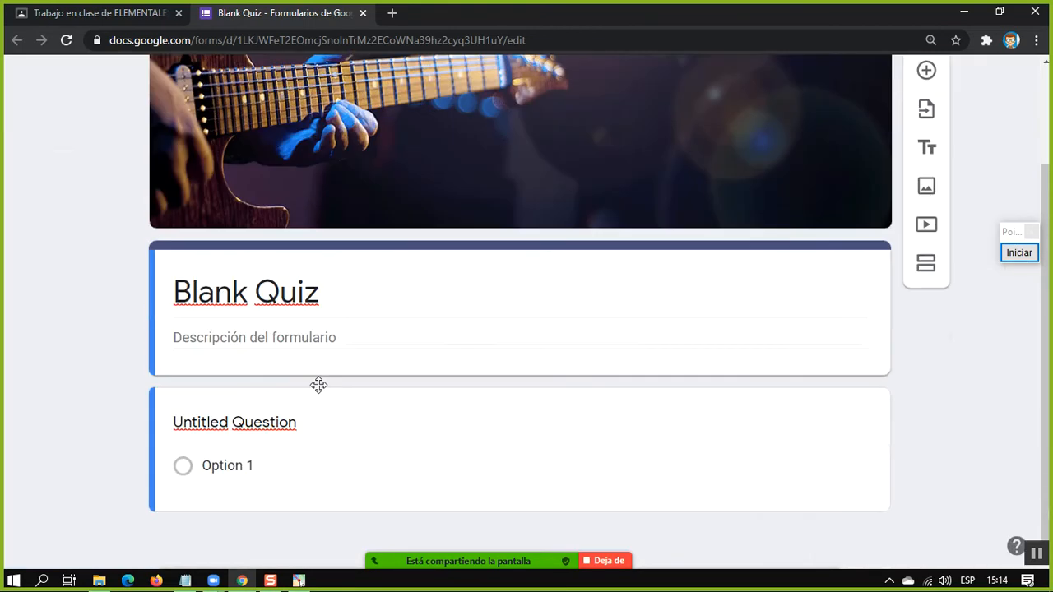
{"action": "left_click", "coordinate": [389, 436]}
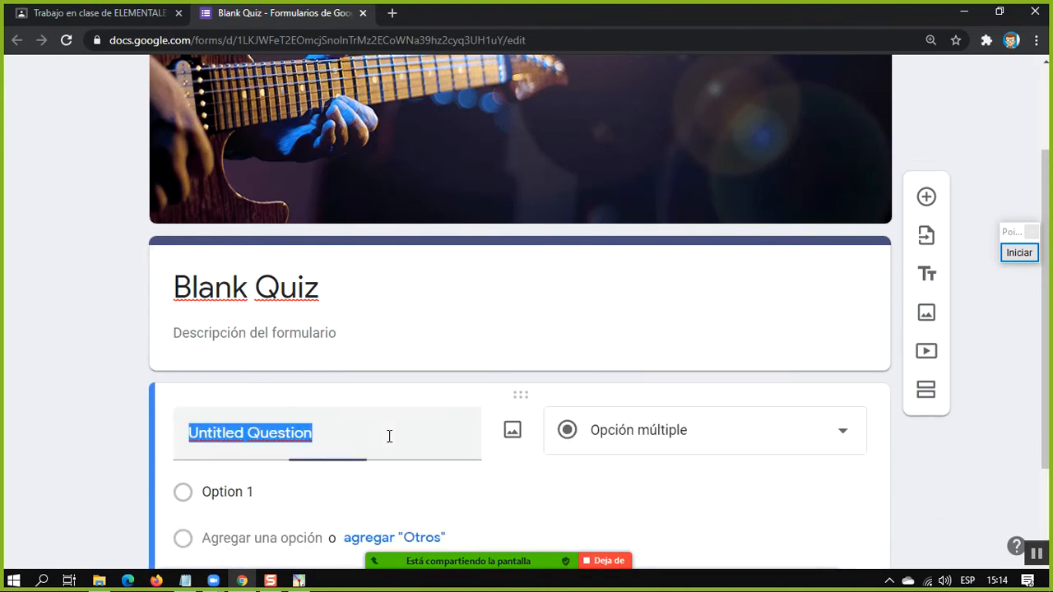
{"action": "left_click", "coordinate": [664, 442]}
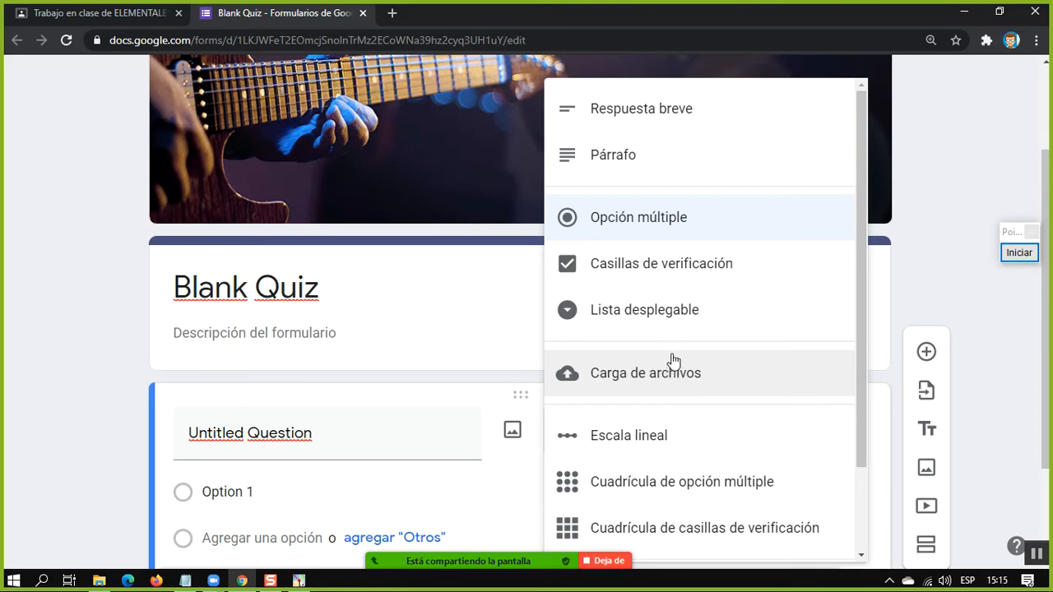
{"action": "scroll", "coordinate": [669, 362], "scroll_direction": "down", "scroll_amount": 2}
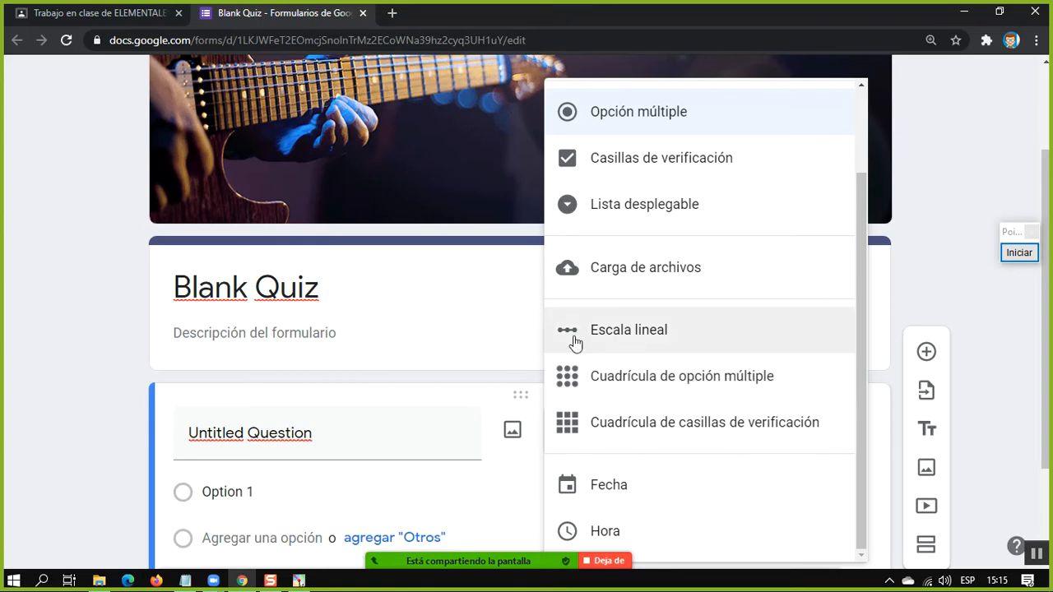
{"action": "left_click", "coordinate": [413, 320]}
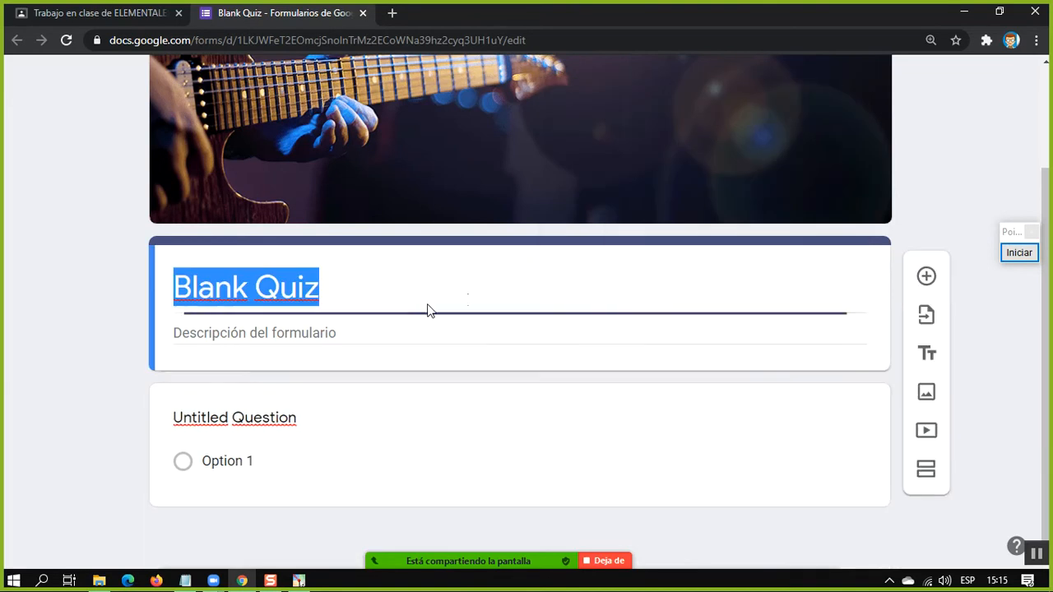
View the image sources available for the untitled question, leave without inserting an image, and select the question's title text
{"action": "left_click", "coordinate": [362, 403]}
{"action": "left_click", "coordinate": [516, 434]}
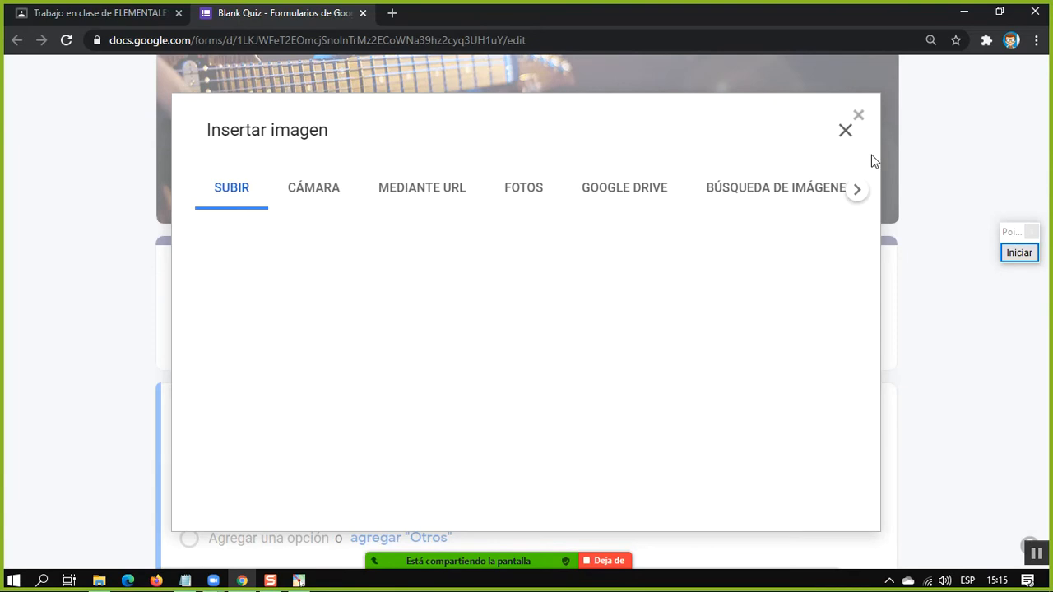
{"action": "left_click", "coordinate": [845, 132]}
{"action": "left_click", "coordinate": [354, 430]}
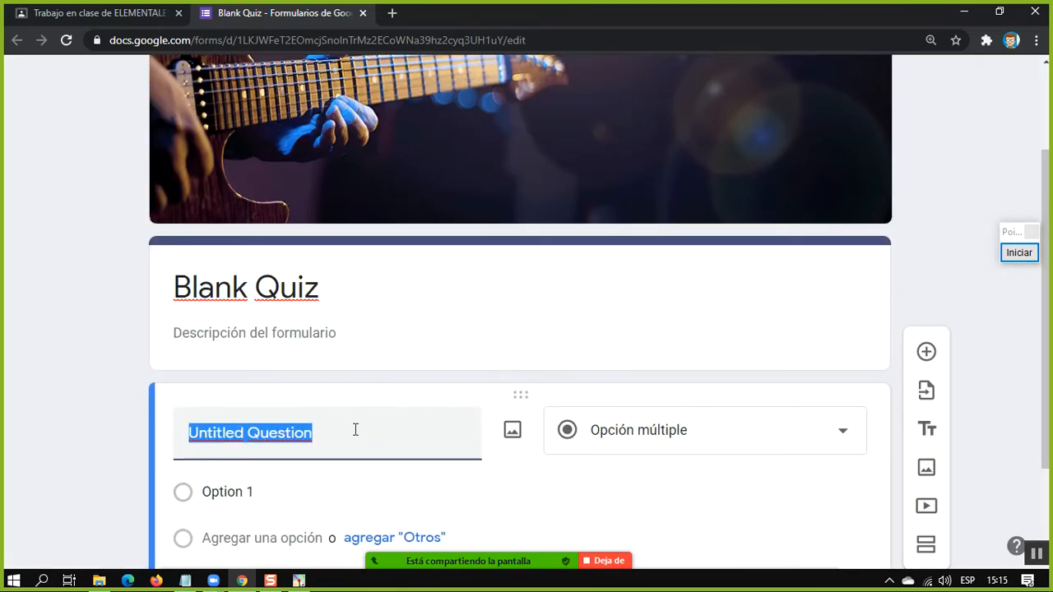
Check the Google image search source available for the untitled question's image and leave without inserting one
{"action": "left_click", "coordinate": [511, 431]}
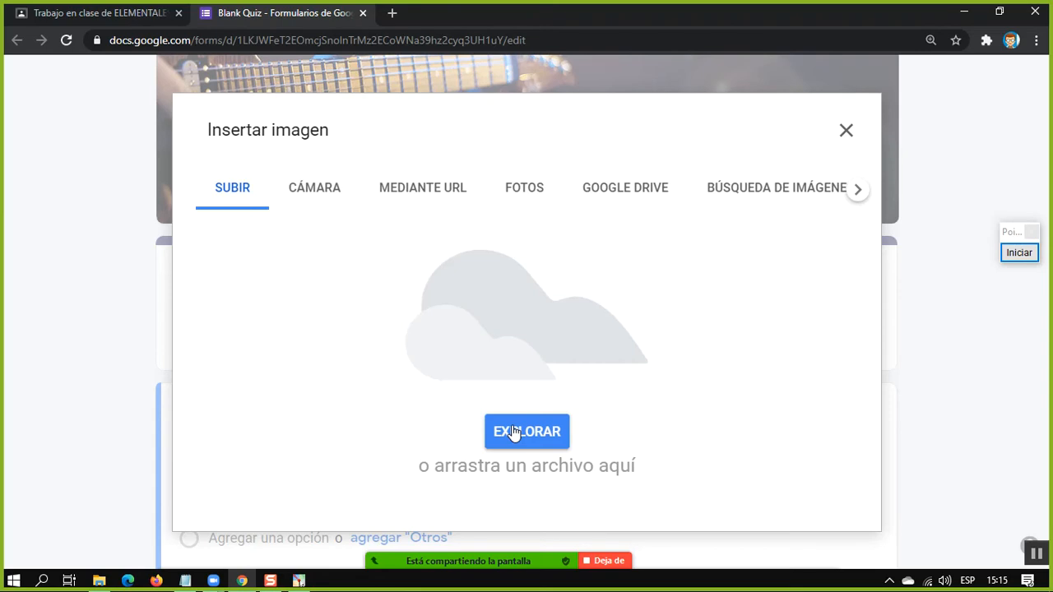
{"action": "left_click", "coordinate": [817, 190]}
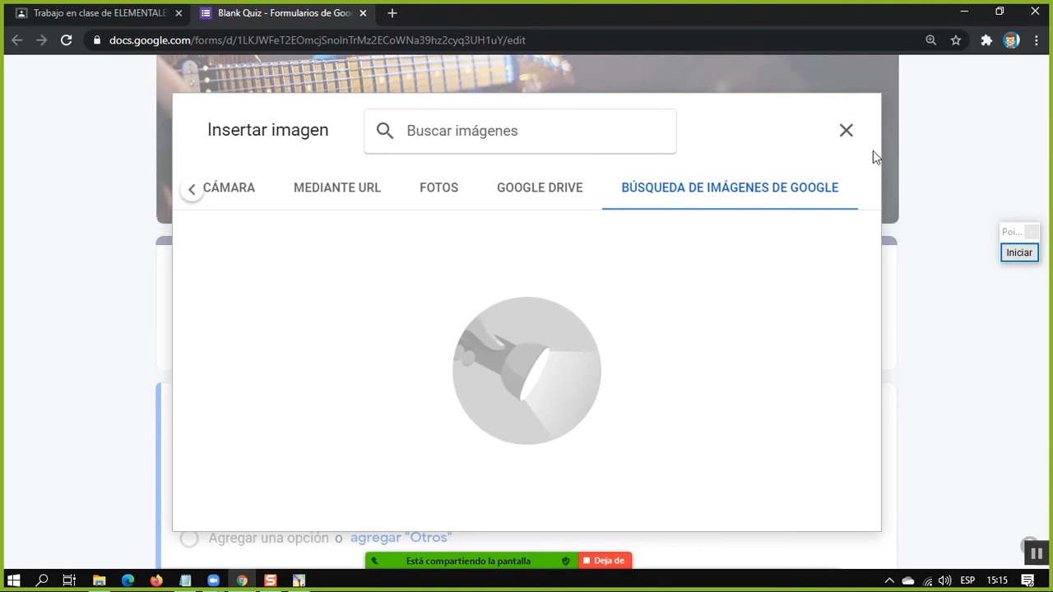
{"action": "left_click", "coordinate": [844, 131]}
{"action": "scroll", "coordinate": [743, 396], "scroll_direction": "down", "scroll_amount": 2}
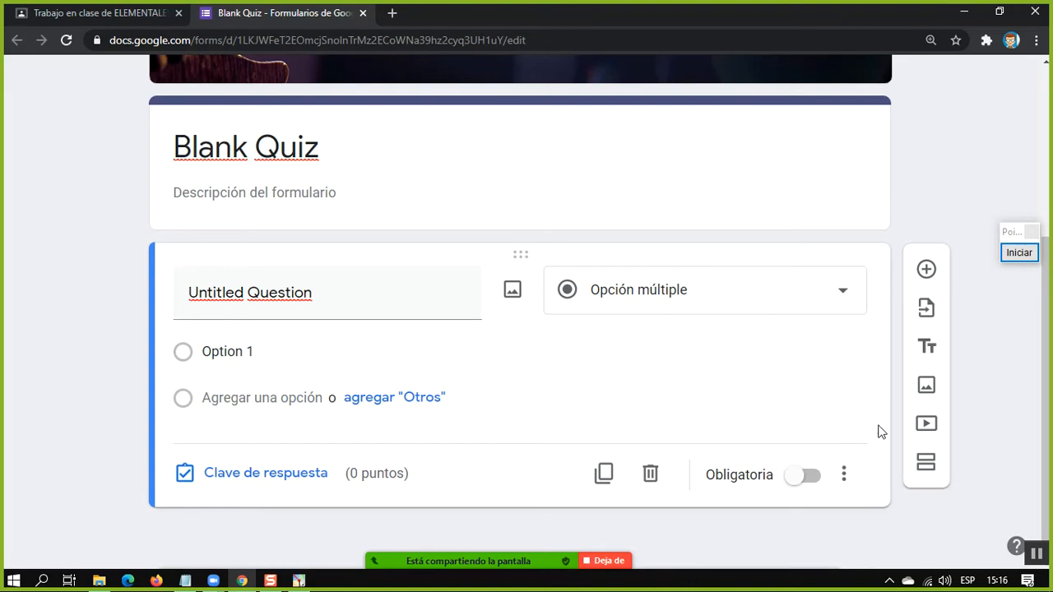
Add a title and description block below the untitled question and hide its description
{"action": "left_click", "coordinate": [926, 346]}
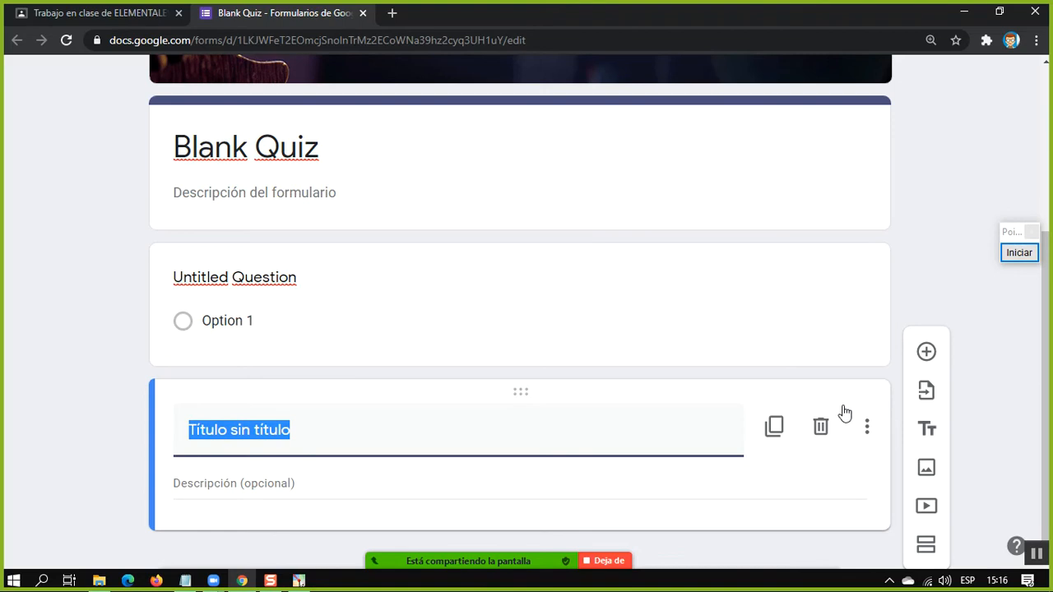
{"action": "left_click", "coordinate": [868, 427]}
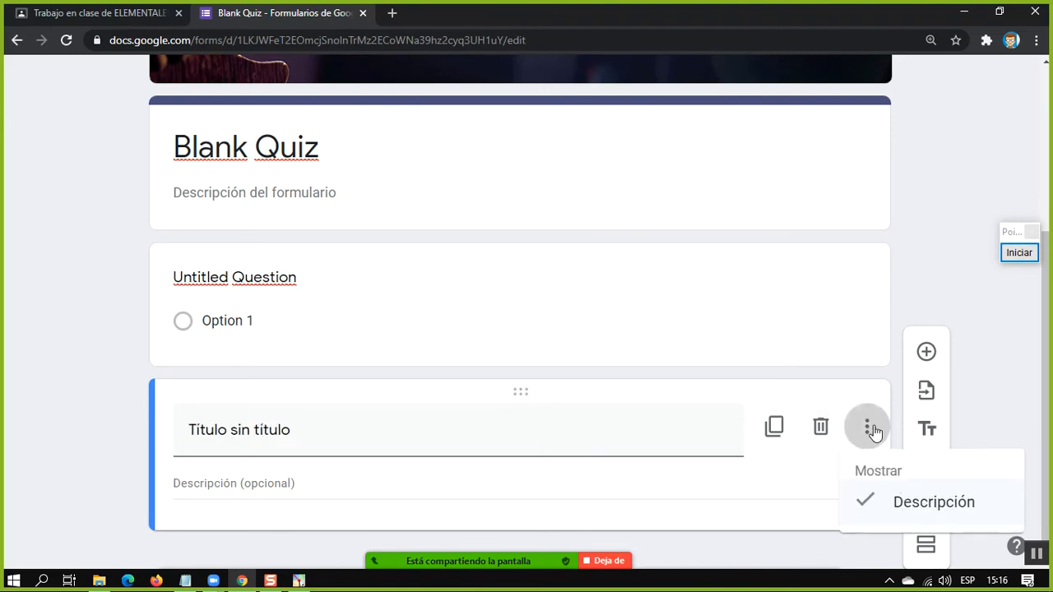
{"action": "left_click", "coordinate": [863, 500]}
Select the untitled question, view the YouTube video search for adding a video, and leave without choosing one
{"action": "left_click", "coordinate": [377, 347]}
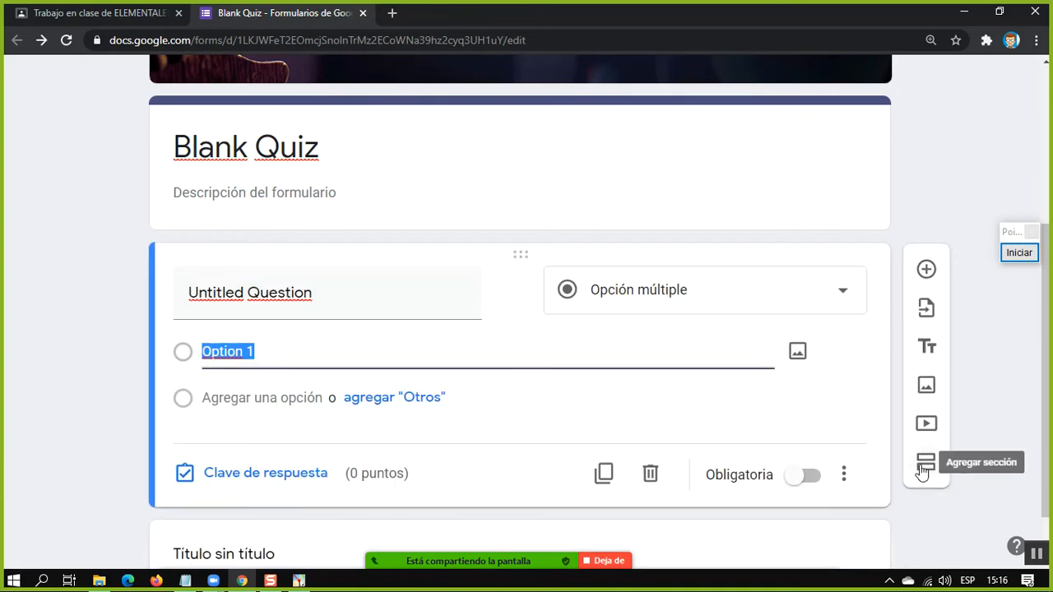
{"action": "left_click", "coordinate": [925, 424]}
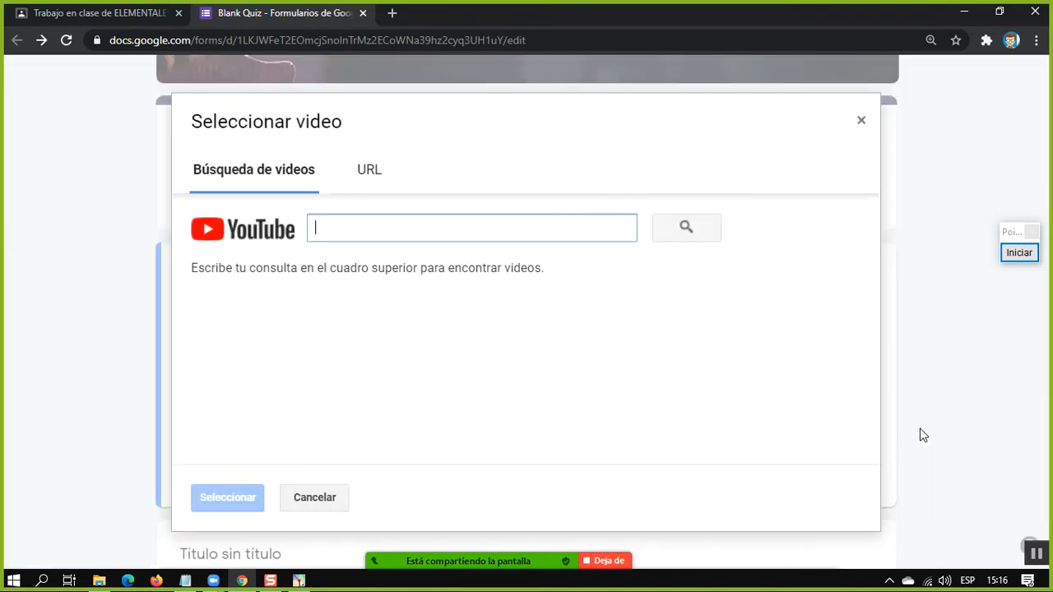
{"action": "left_click", "coordinate": [861, 121]}
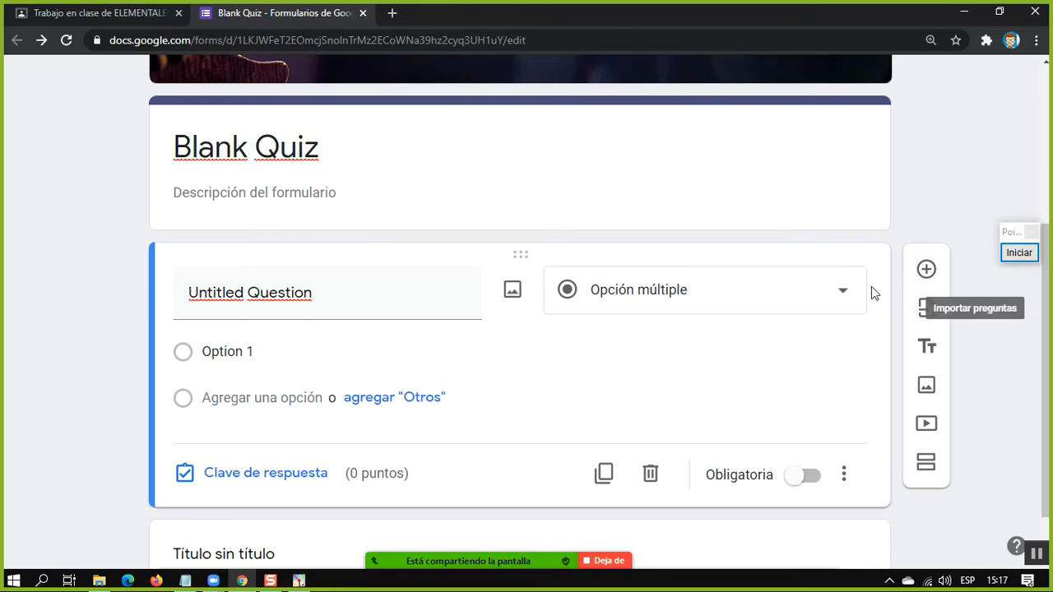
Mark the question import control with an on-screen rectangle, set the annotation colour to red, and end the annotation
{"action": "left_click", "coordinate": [1015, 257]}
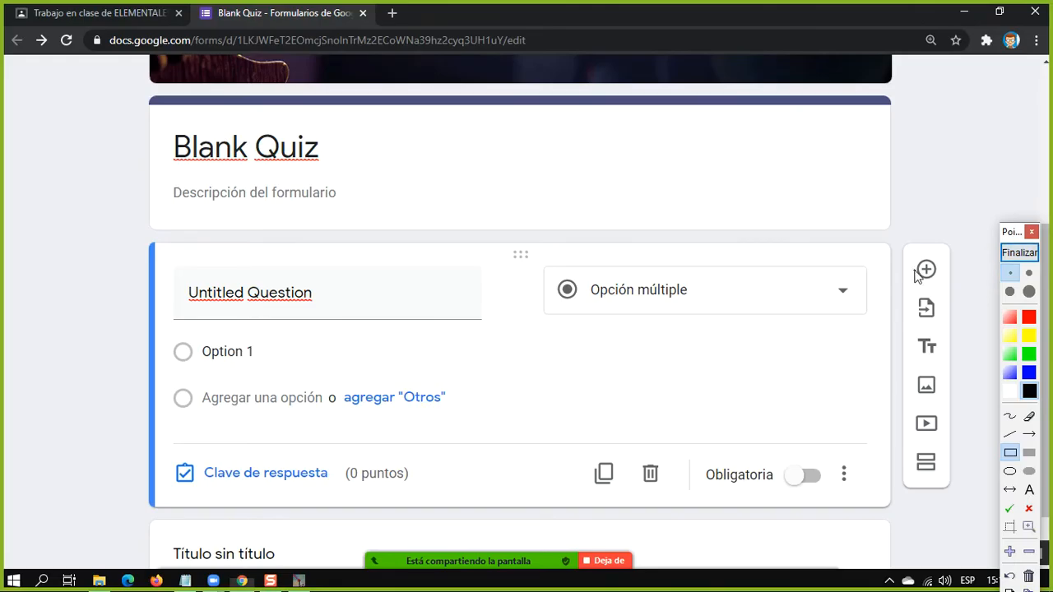
{"action": "left_click_drag", "start_coordinate": [897, 280], "coordinate": [946, 333]}
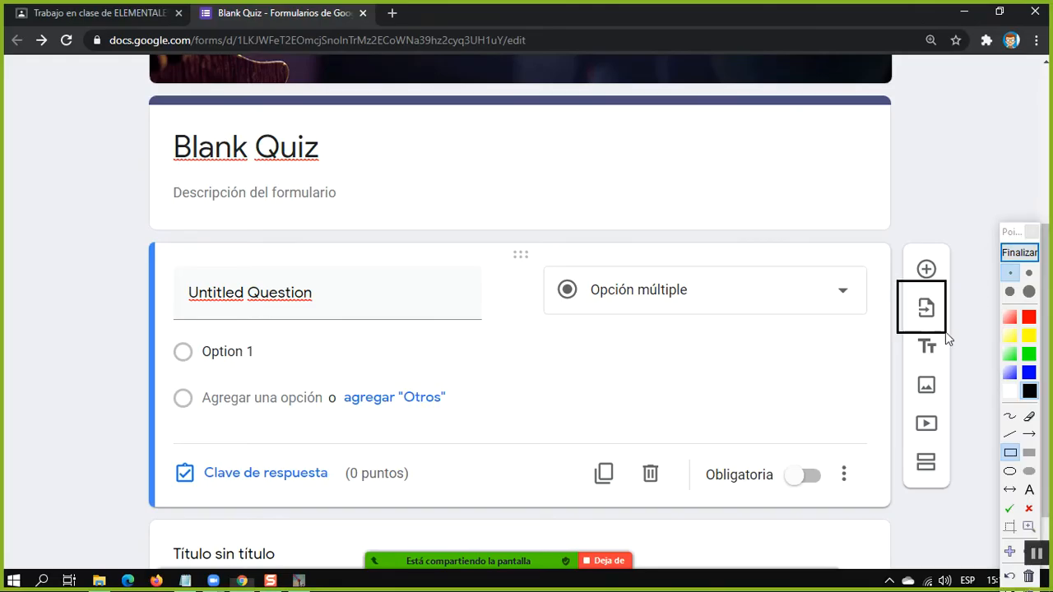
{"action": "left_click", "coordinate": [1028, 317]}
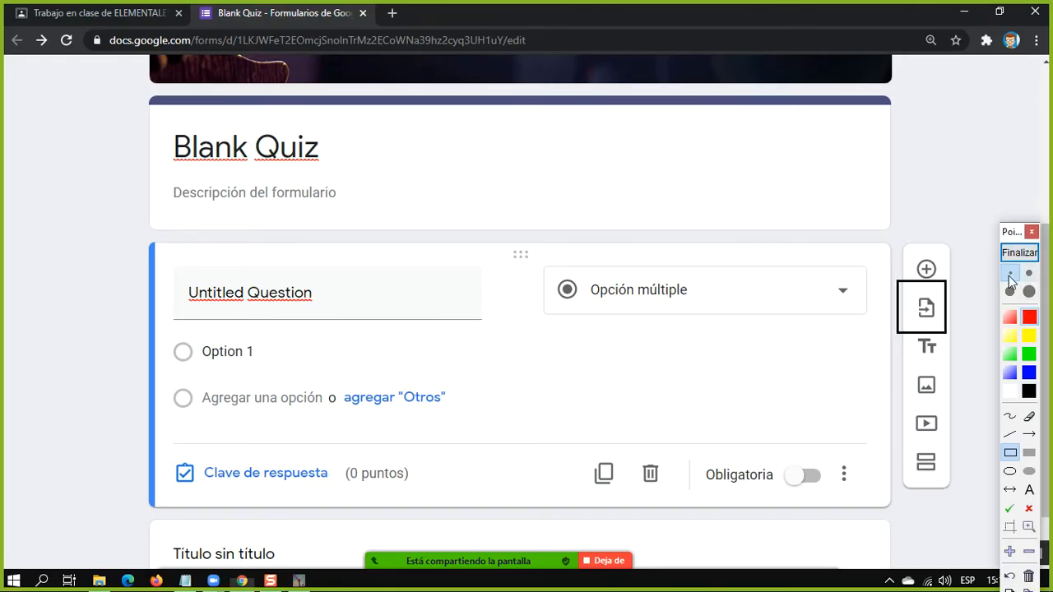
{"action": "left_click", "coordinate": [1035, 252]}
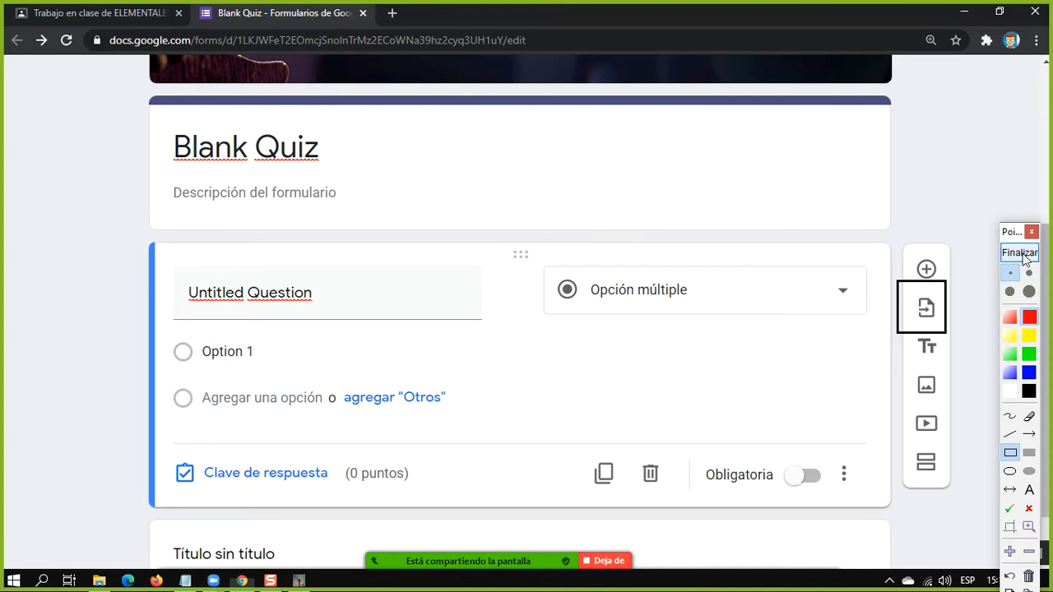
Choose the existing form headed CUESTIONARIO DE LA FALDA as the source for importing questions
{"action": "left_click", "coordinate": [923, 310]}
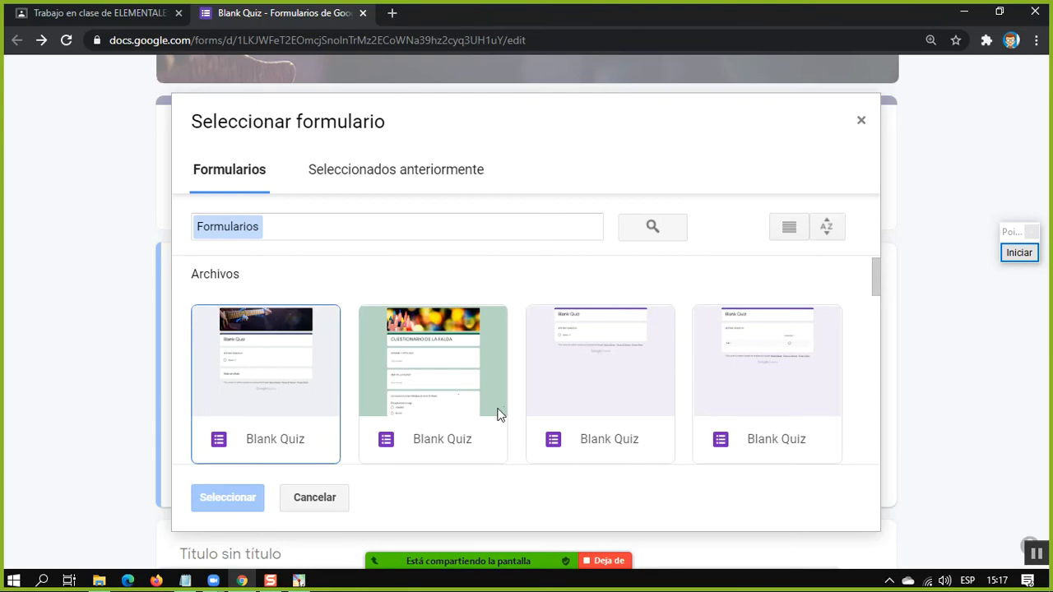
{"action": "scroll", "coordinate": [493, 407], "scroll_direction": "down", "scroll_amount": 3}
{"action": "scroll", "coordinate": [507, 407], "scroll_direction": "down", "scroll_amount": 5}
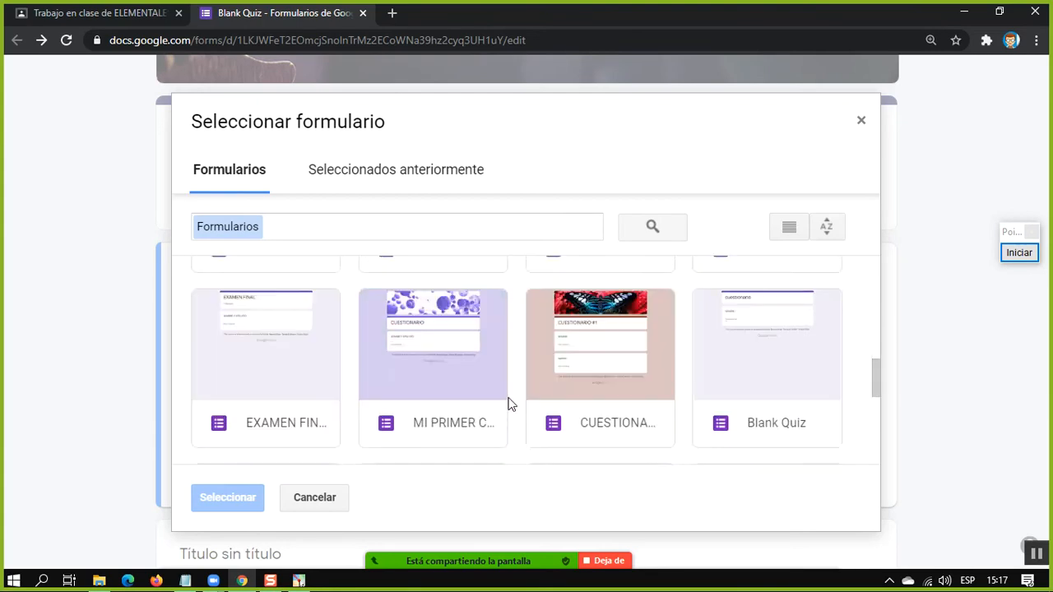
{"action": "scroll", "coordinate": [510, 401], "scroll_direction": "up", "scroll_amount": 10}
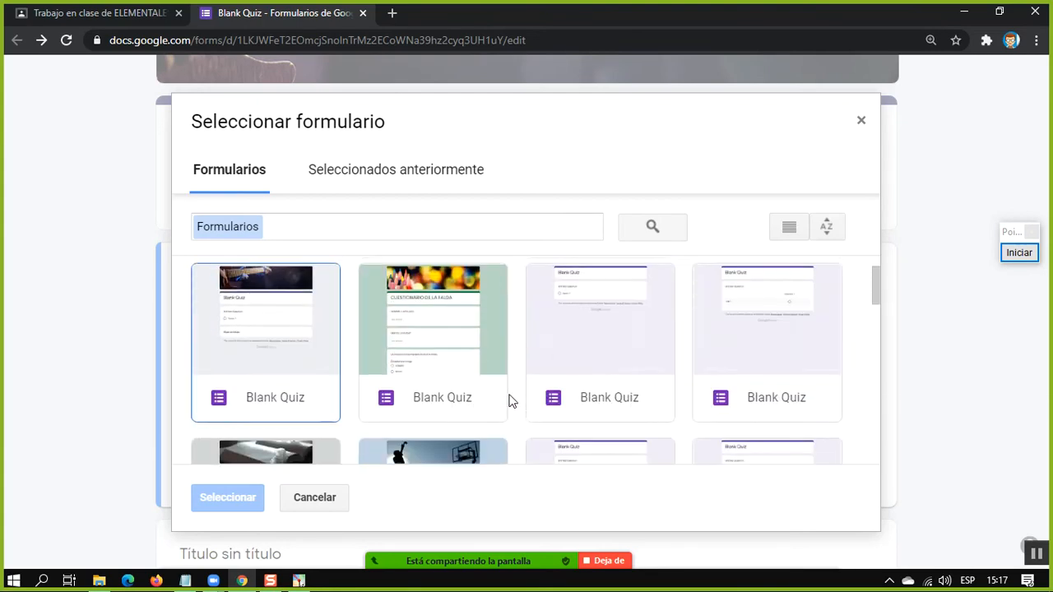
{"action": "double_click", "coordinate": [449, 379]}
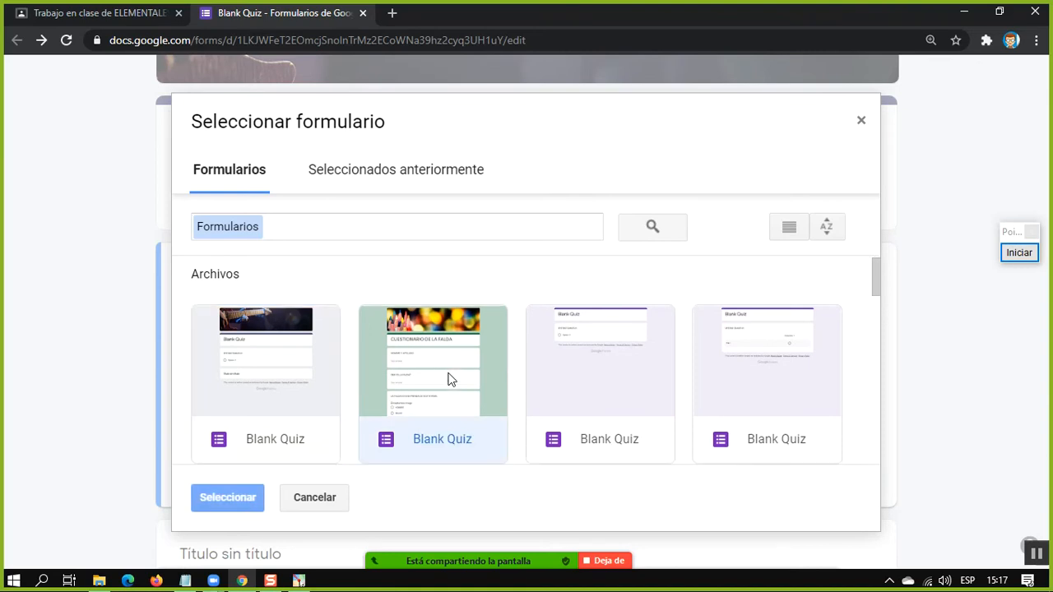
{"action": "scroll", "coordinate": [966, 232], "scroll_direction": "down", "scroll_amount": 2}
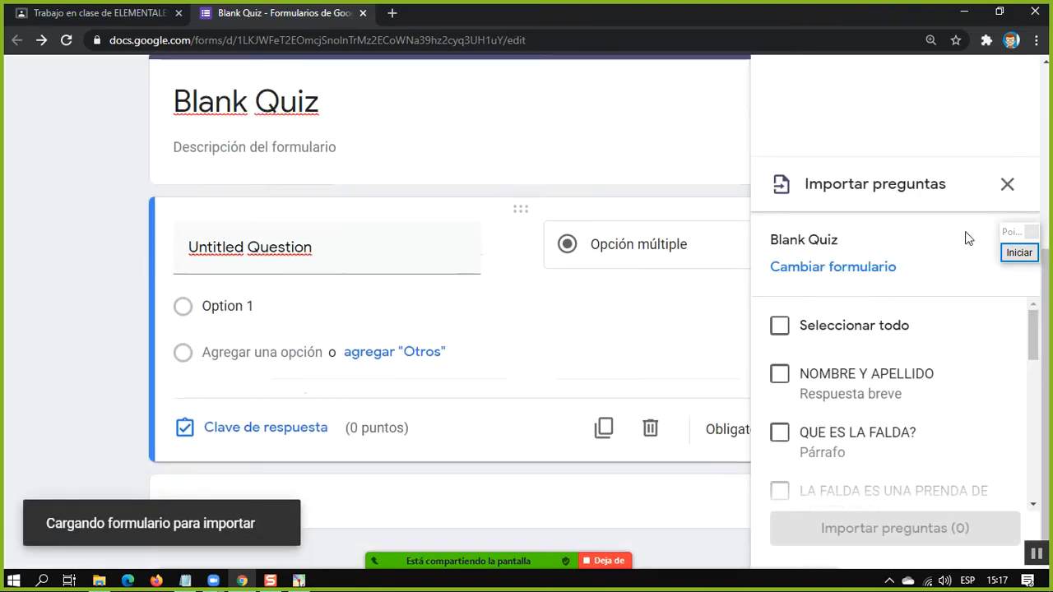
Frame the list of importable questions with a red on-screen rectangle and end the annotation
{"action": "left_click_drag", "start_coordinate": [1034, 332], "coordinate": [1041, 315]}
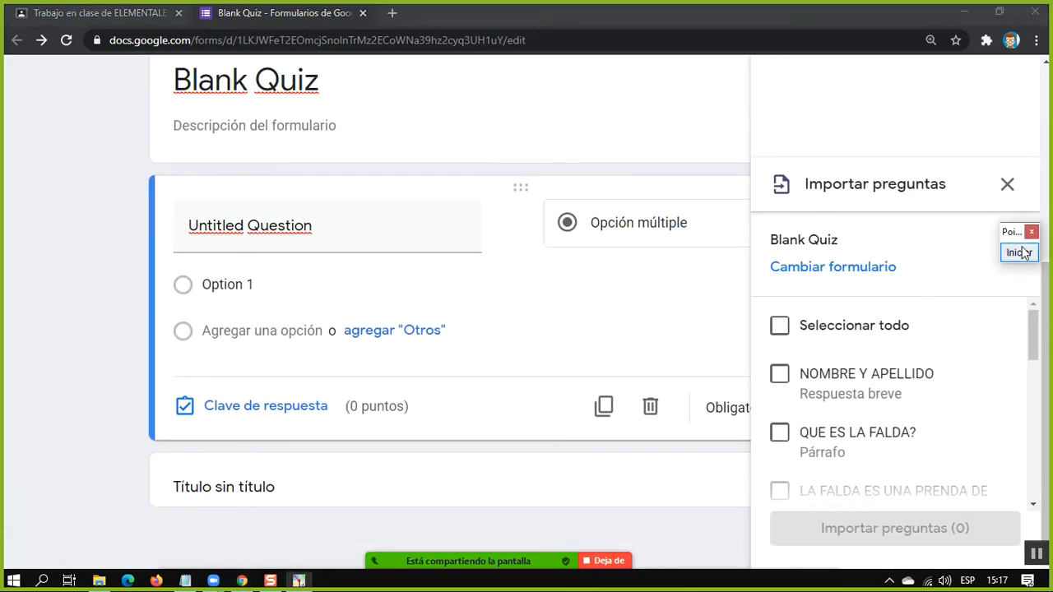
{"action": "left_click", "coordinate": [1018, 253]}
{"action": "mouse_move", "coordinate": [765, 154]}
{"action": "left_mouse_down"}
{"action": "mouse_move", "coordinate": [896, 472]}
{"action": "mouse_move", "coordinate": [946, 515]}
{"action": "left_mouse_up"}
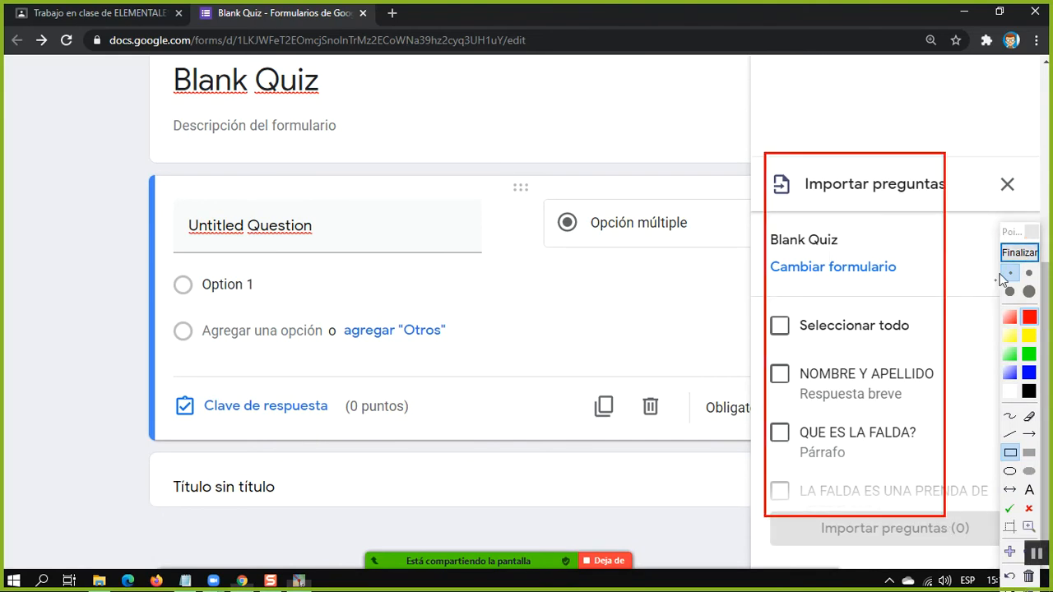
{"action": "left_click", "coordinate": [1018, 253]}
Try selecting individual questions and the whole list for import, and clear the entire selection
{"action": "left_click_drag", "start_coordinate": [1032, 337], "coordinate": [1032, 440]}
{"action": "left_click", "coordinate": [779, 424]}
{"action": "left_click", "coordinate": [779, 424]}
{"action": "scroll", "coordinate": [848, 380], "scroll_direction": "down", "scroll_amount": 2}
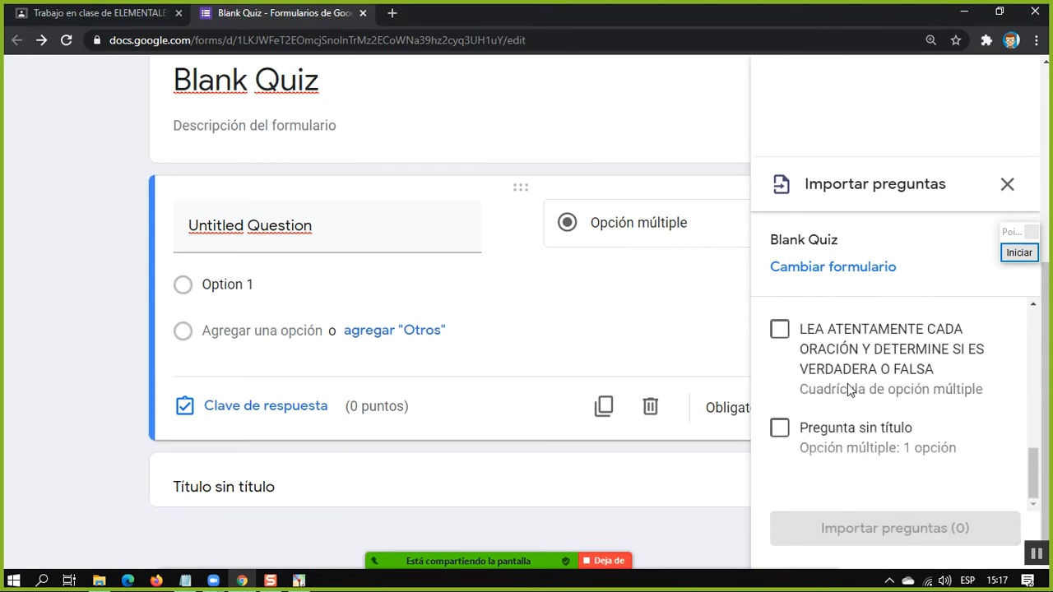
{"action": "left_click", "coordinate": [779, 426]}
{"action": "left_click", "coordinate": [780, 329]}
{"action": "scroll", "coordinate": [782, 331], "scroll_direction": "up", "scroll_amount": 10}
{"action": "left_click", "coordinate": [780, 327]}
{"action": "scroll", "coordinate": [814, 342], "scroll_direction": "down", "scroll_amount": 10}
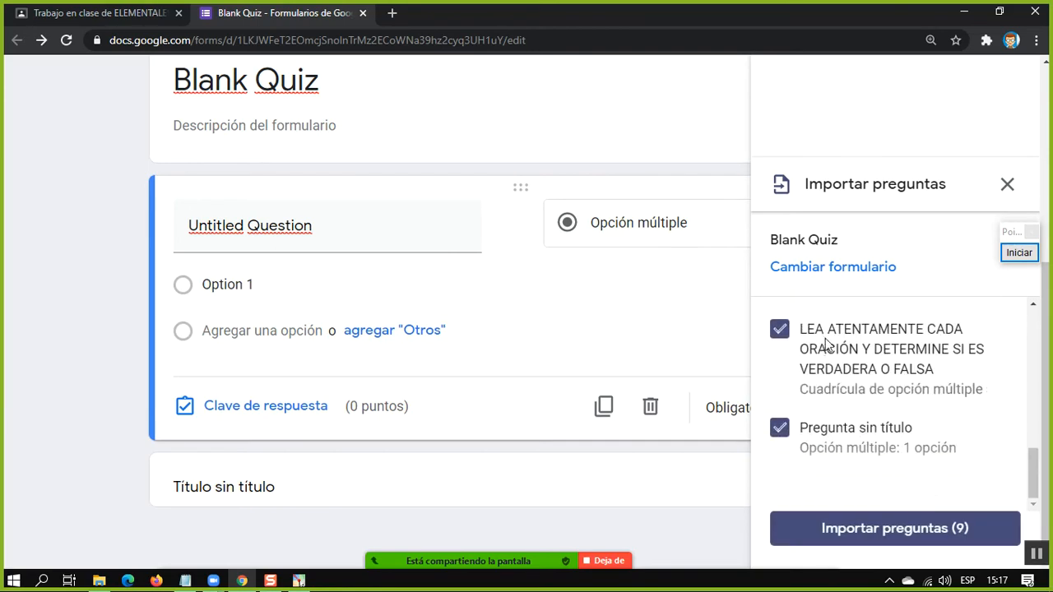
{"action": "scroll", "coordinate": [858, 354], "scroll_direction": "up", "scroll_amount": 10}
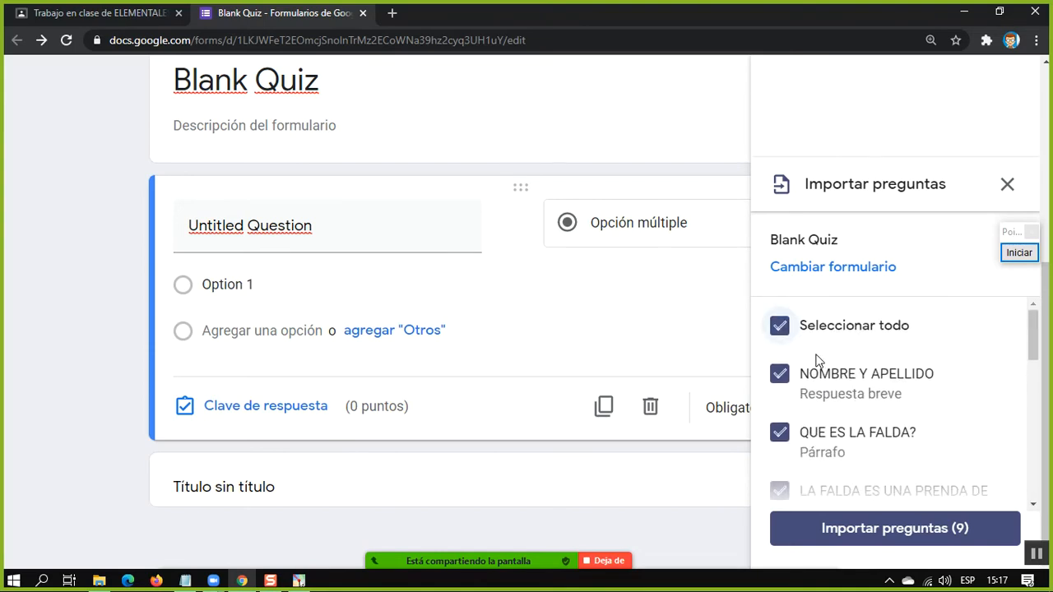
{"action": "left_click", "coordinate": [795, 331]}
Import the questions on how many skirt models are known, the true-or-false grid, and Pregunta sin título
{"action": "scroll", "coordinate": [802, 386], "scroll_direction": "up", "scroll_amount": 1}
{"action": "scroll", "coordinate": [801, 393], "scroll_direction": "down", "scroll_amount": 5}
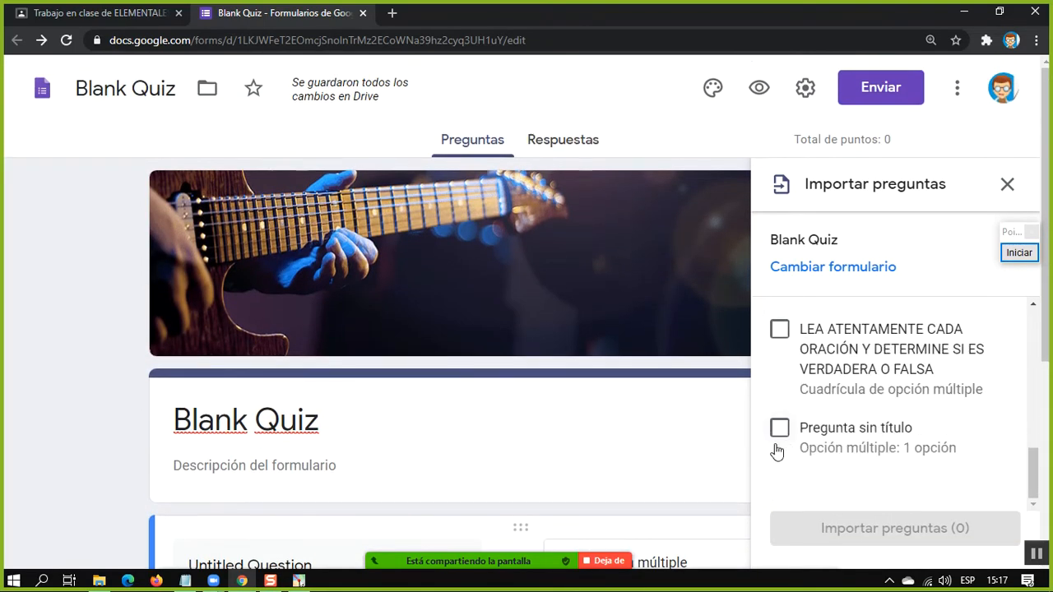
{"action": "left_click", "coordinate": [779, 428]}
{"action": "left_click", "coordinate": [779, 329]}
{"action": "scroll", "coordinate": [782, 359], "scroll_direction": "up", "scroll_amount": 4}
{"action": "left_click", "coordinate": [779, 402]}
{"action": "scroll", "coordinate": [925, 306], "scroll_direction": "down", "scroll_amount": 1}
{"action": "scroll", "coordinate": [924, 306], "scroll_direction": "down", "scroll_amount": 3}
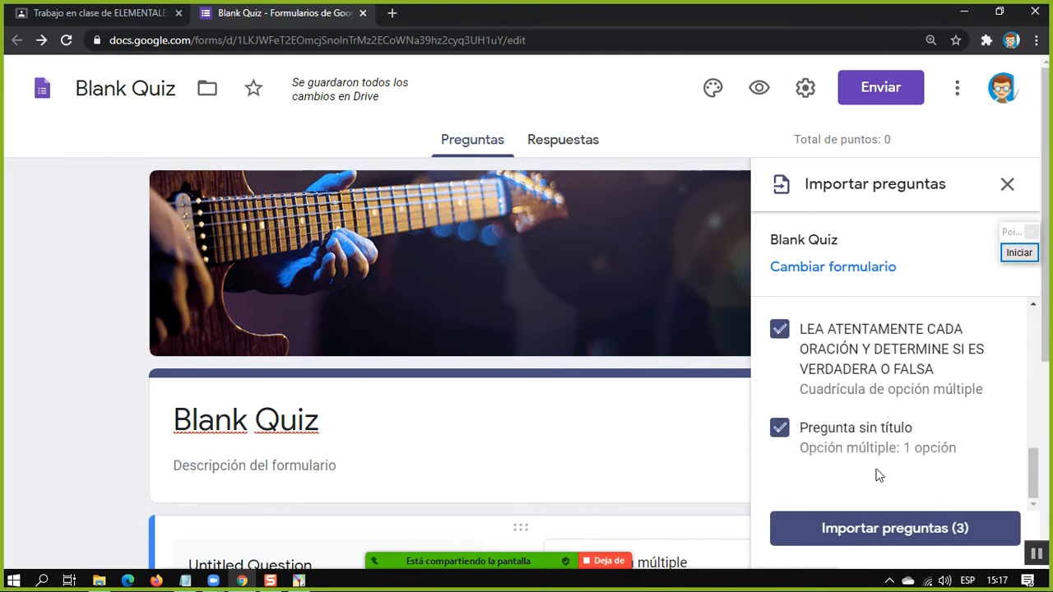
{"action": "left_click", "coordinate": [869, 531]}
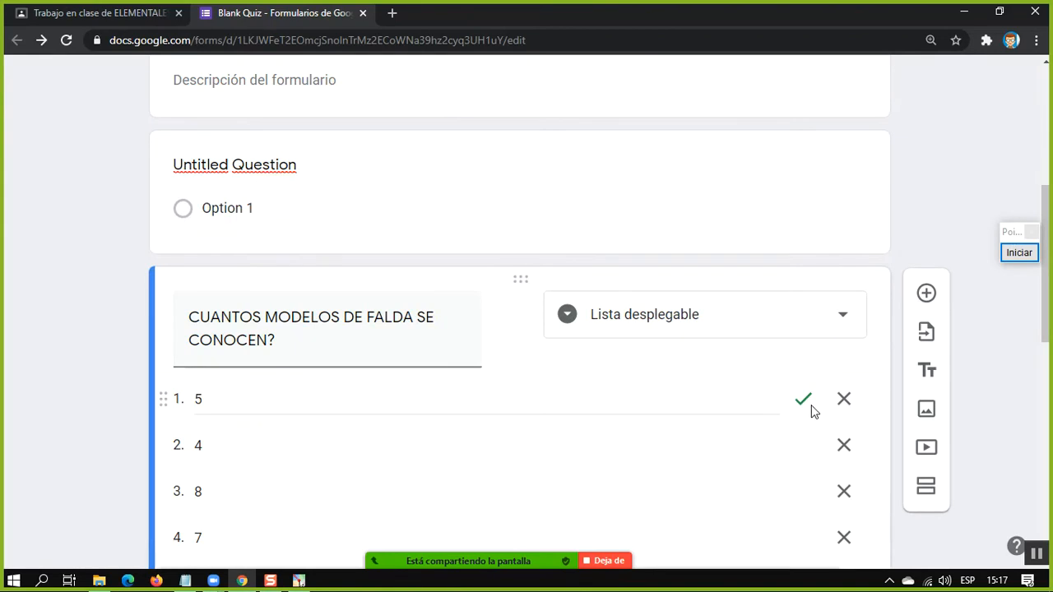
Review the imported question CUANTOS MODELOS DE FALDA SE CONOCEN?, including its options, marked correct answer and points
{"action": "left_click_drag", "start_coordinate": [273, 338], "coordinate": [170, 309]}
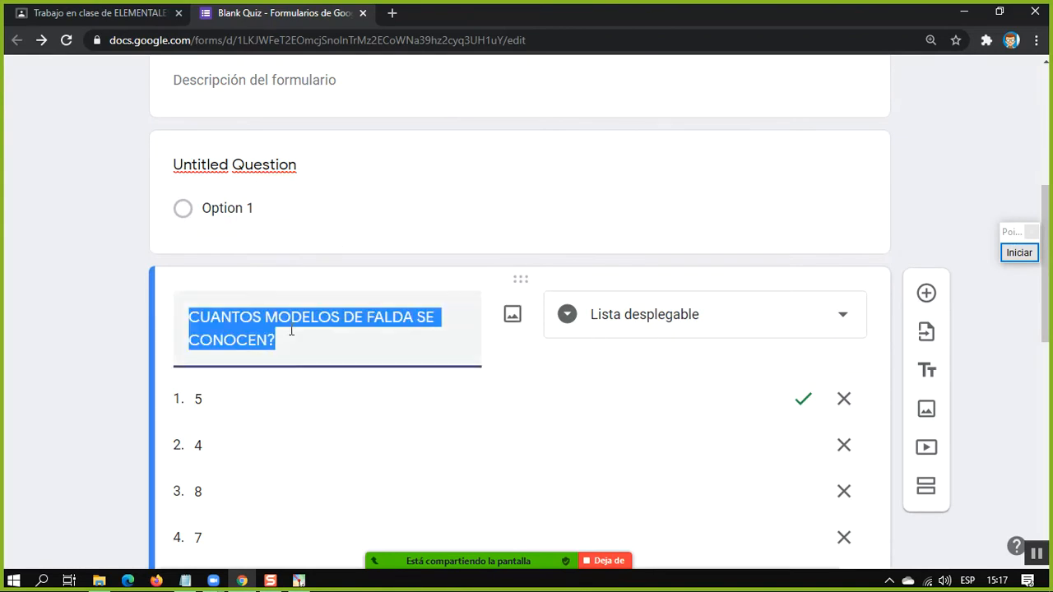
{"action": "scroll", "coordinate": [168, 308], "scroll_direction": "down", "scroll_amount": 5}
{"action": "scroll", "coordinate": [346, 329], "scroll_direction": "up", "scroll_amount": 1}
{"action": "left_click_drag", "start_coordinate": [349, 352], "coordinate": [415, 354]}
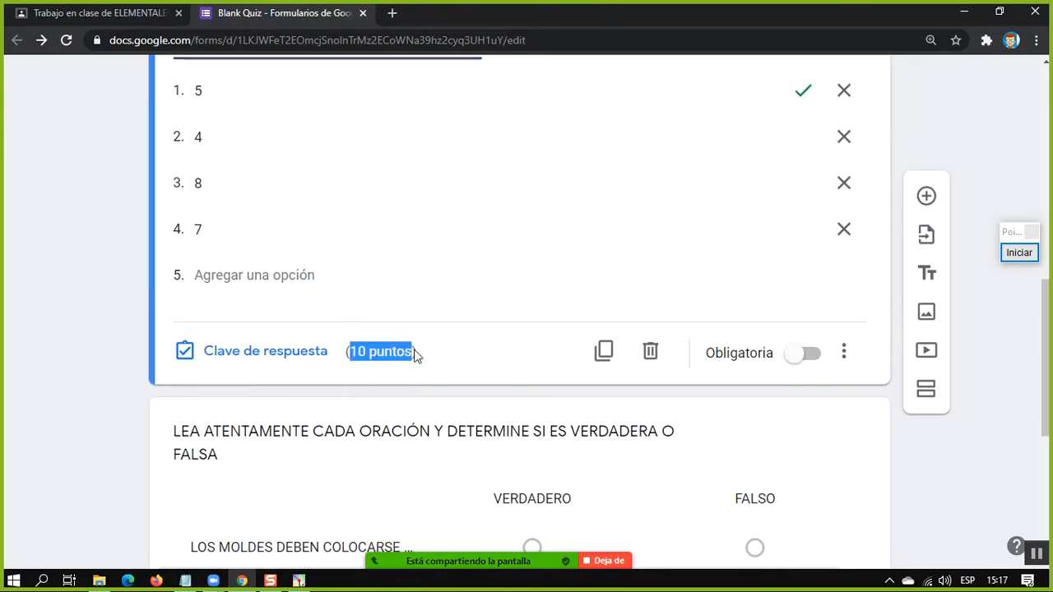
{"action": "scroll", "coordinate": [493, 354], "scroll_direction": "up", "scroll_amount": 4}
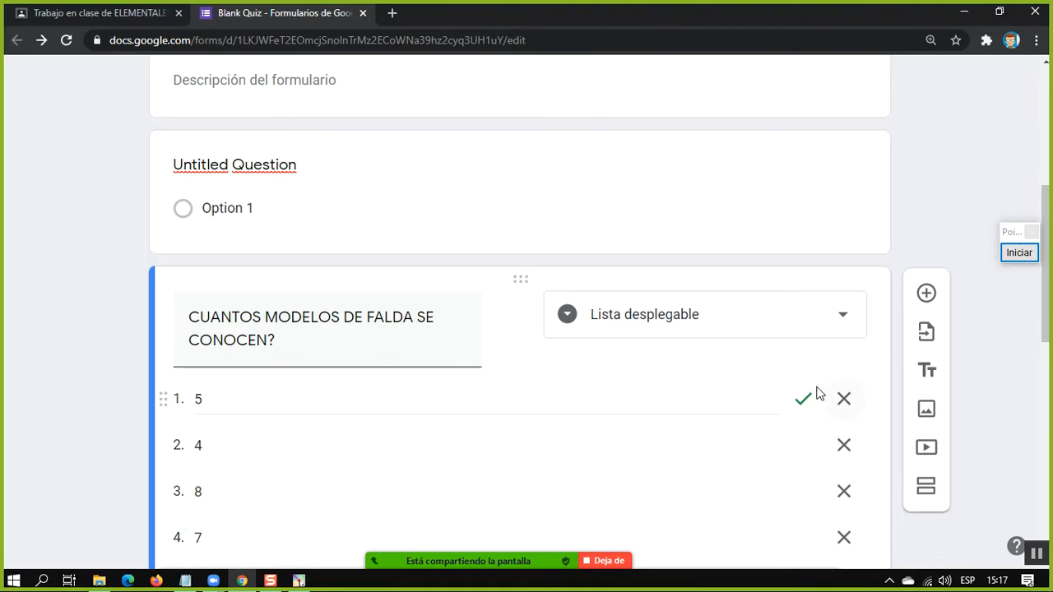
{"action": "scroll", "coordinate": [818, 395], "scroll_direction": "down", "scroll_amount": 7}
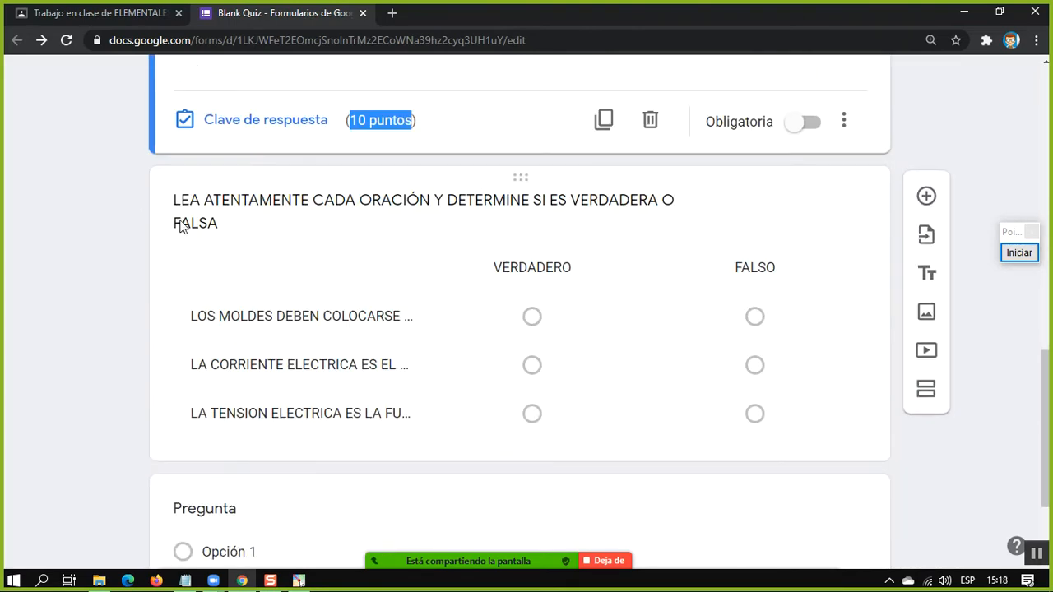
Review the rows, columns and points of the imported true-or-false multiple-choice grid question
{"action": "left_click", "coordinate": [218, 216]}
{"action": "scroll", "coordinate": [247, 238], "scroll_direction": "up", "scroll_amount": 3}
{"action": "left_click", "coordinate": [246, 306]}
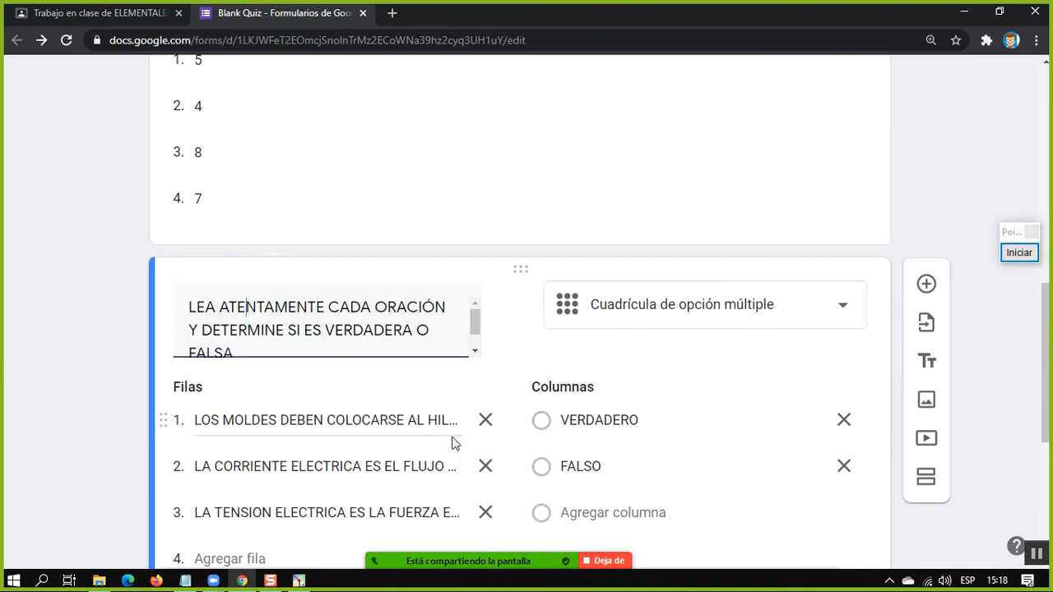
{"action": "scroll", "coordinate": [542, 411], "scroll_direction": "down", "scroll_amount": 5}
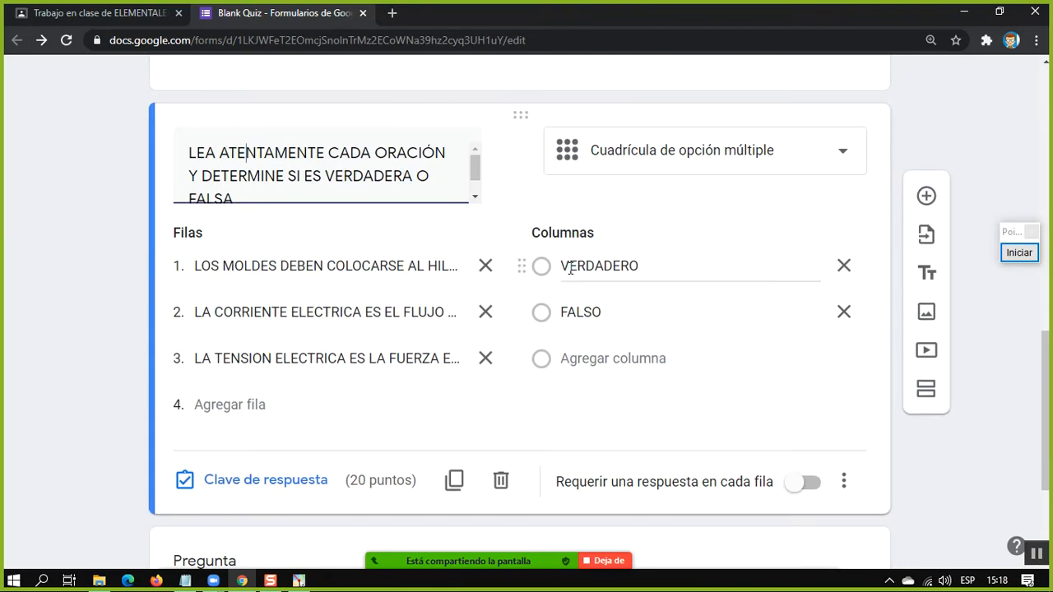
{"action": "scroll", "coordinate": [420, 436], "scroll_direction": "up", "scroll_amount": 15}
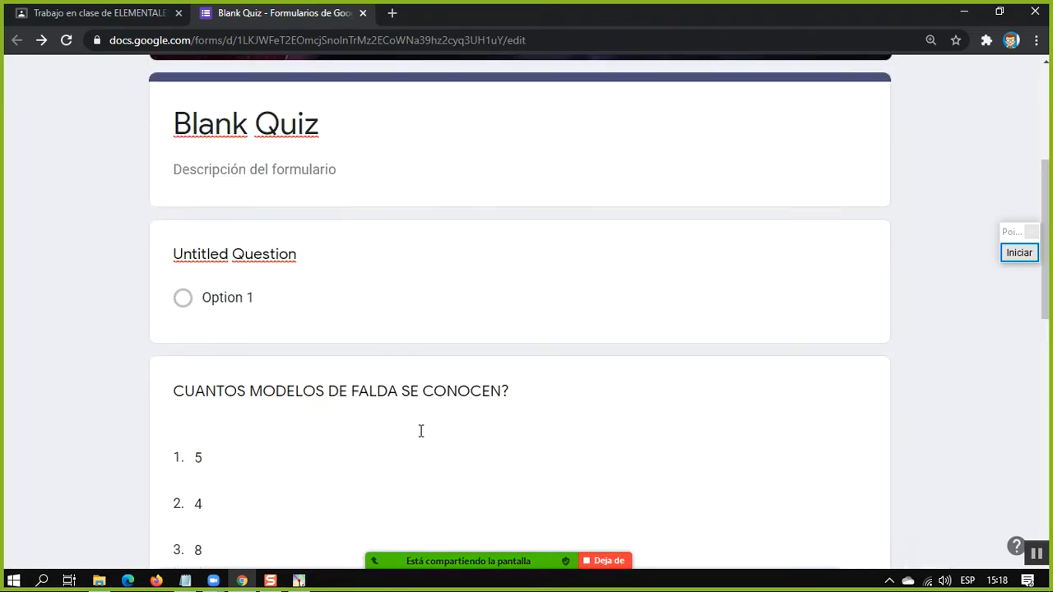
{"action": "scroll", "coordinate": [485, 362], "scroll_direction": "down", "scroll_amount": 5}
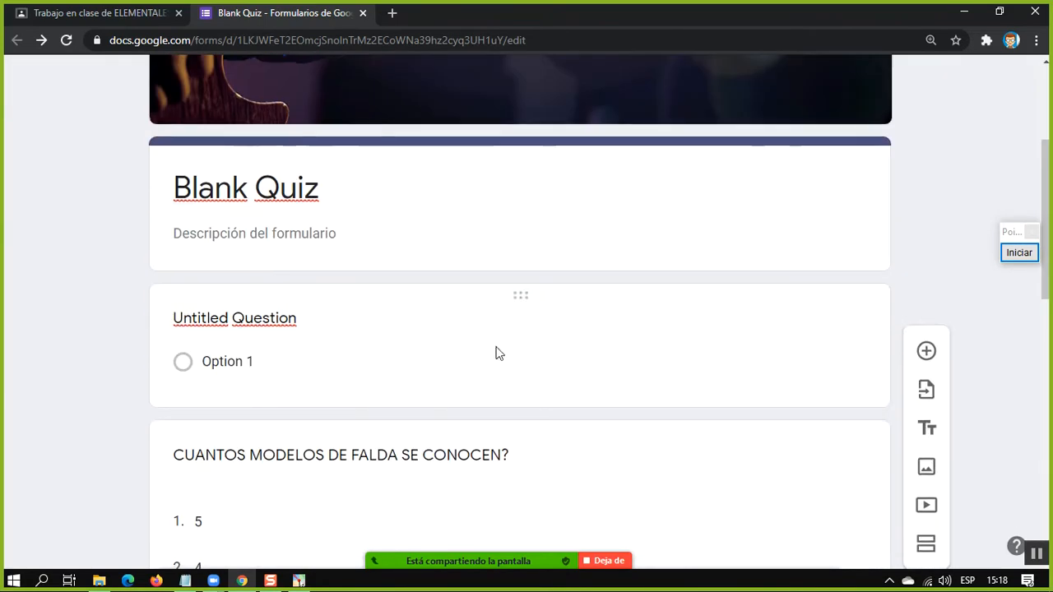
Delete the imported drop-down question CUANTOS MODELOS DE FALDA SE CONOCEN? from the form
{"action": "left_click", "coordinate": [696, 459]}
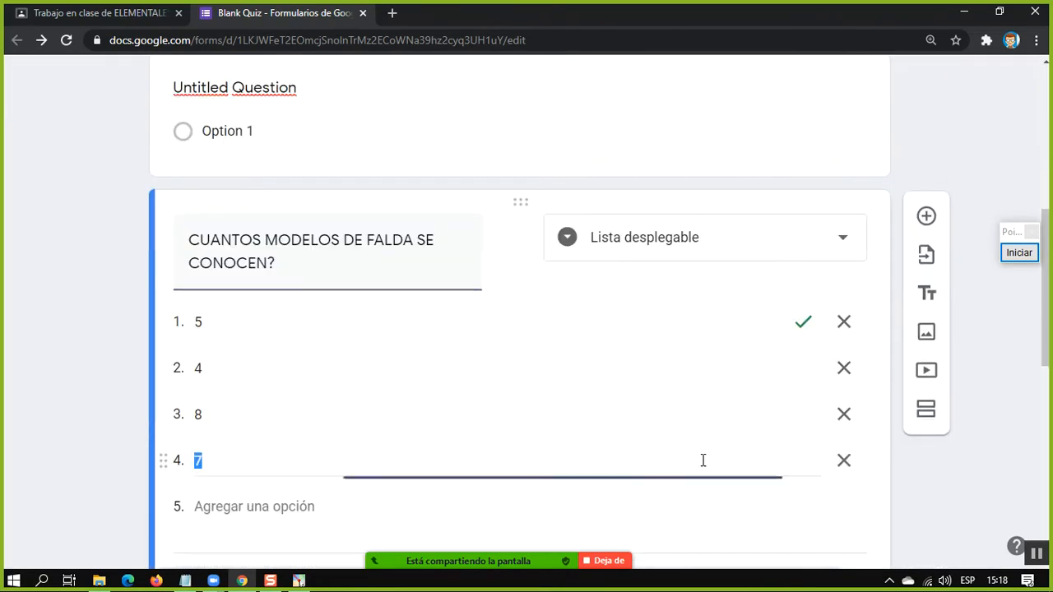
{"action": "scroll", "coordinate": [725, 483], "scroll_direction": "down", "scroll_amount": 2}
{"action": "left_click", "coordinate": [650, 430]}
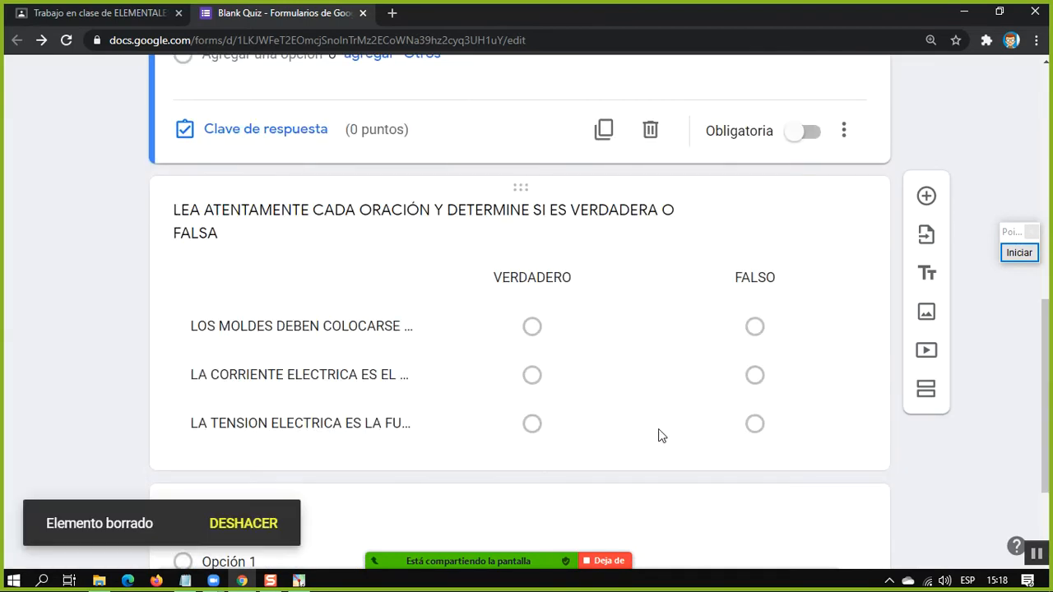
Delete the imported true-or-false grid question LEA ATENTAMENTE CADA ORACIÓN from the quiz form
{"action": "left_click", "coordinate": [702, 461]}
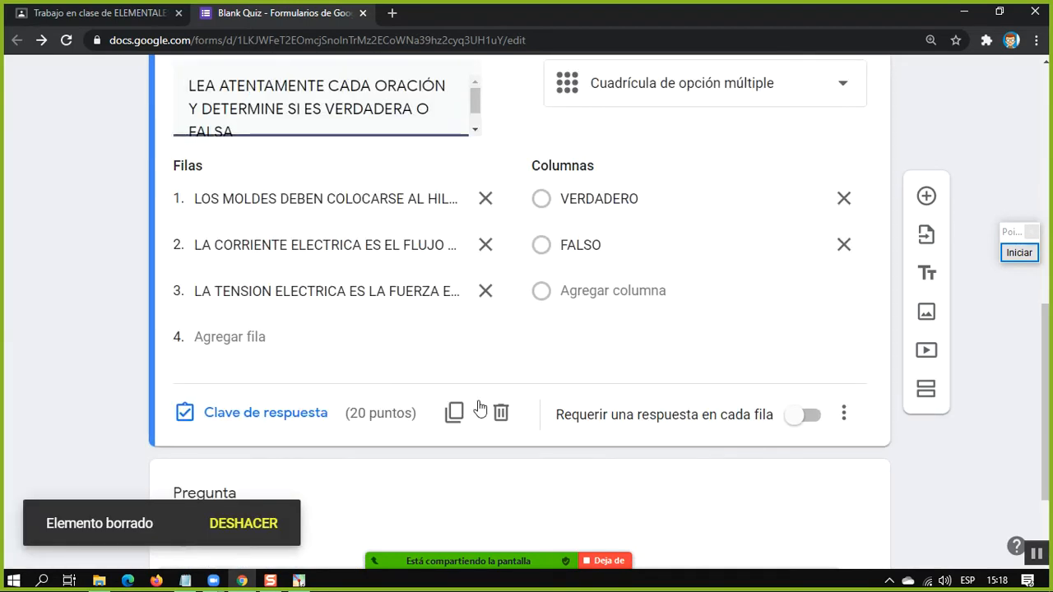
{"action": "left_click", "coordinate": [500, 416]}
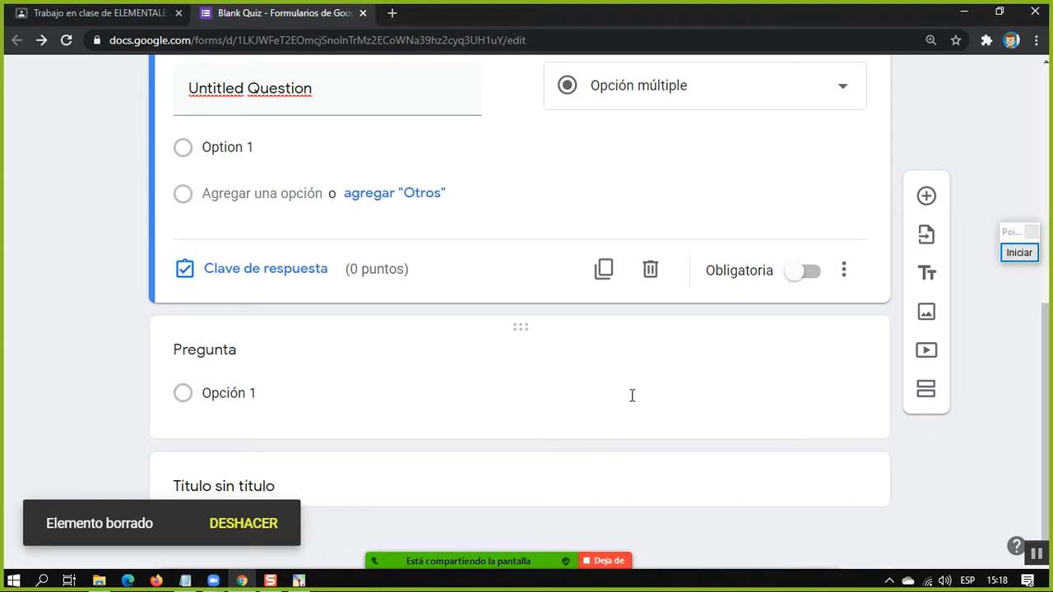
{"action": "scroll", "coordinate": [632, 392], "scroll_direction": "up", "scroll_amount": 5}
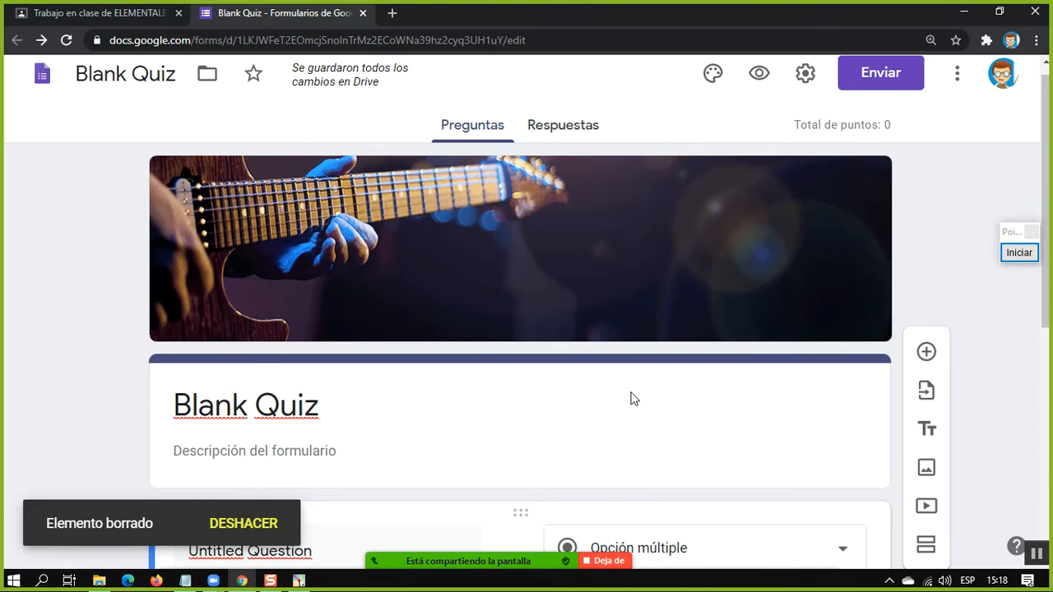
{"action": "scroll", "coordinate": [632, 392], "scroll_direction": "up", "scroll_amount": 1}
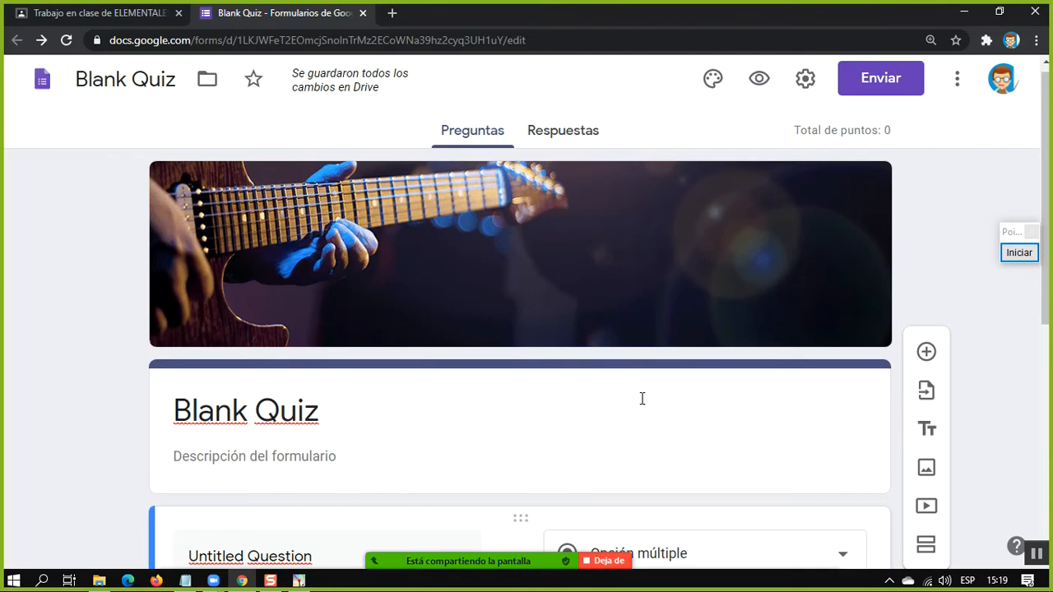
View the responses page of the Blank Quiz form
{"action": "scroll", "coordinate": [822, 488], "scroll_direction": "down", "scroll_amount": 3}
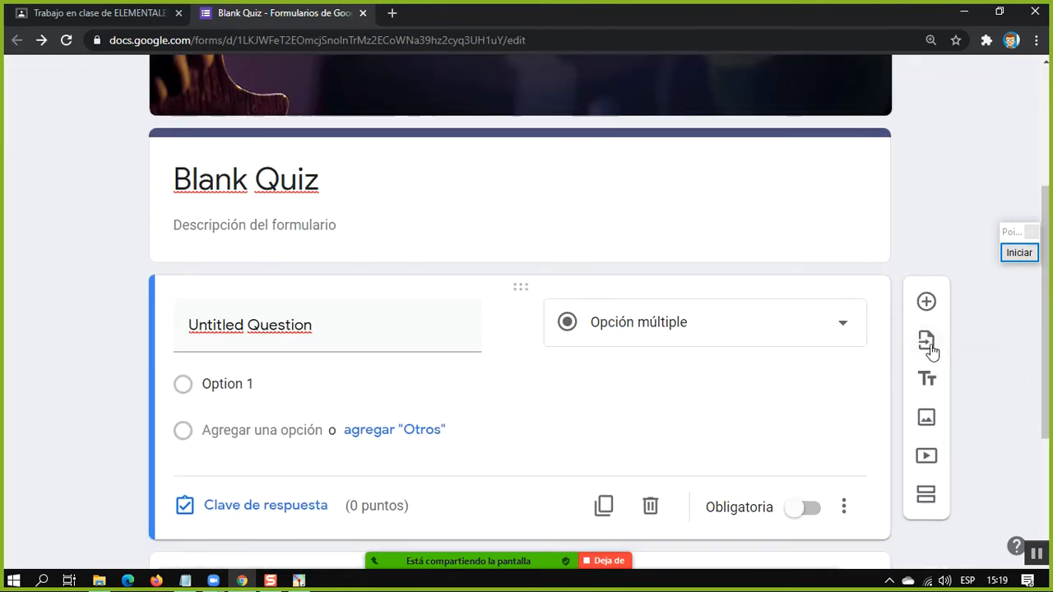
{"action": "scroll", "coordinate": [888, 328], "scroll_direction": "up", "scroll_amount": 3}
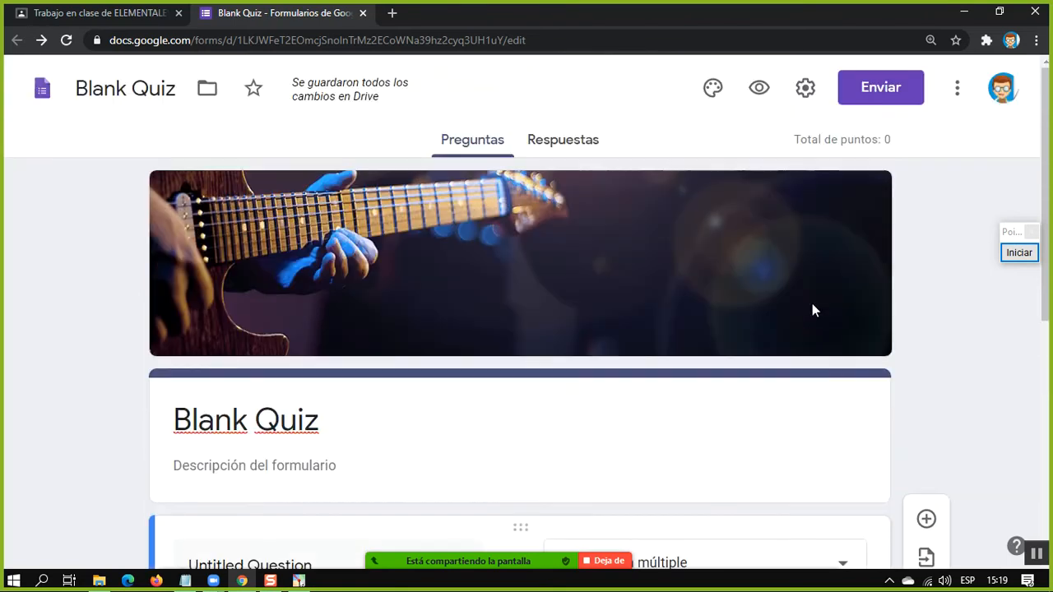
{"action": "left_click", "coordinate": [569, 151]}
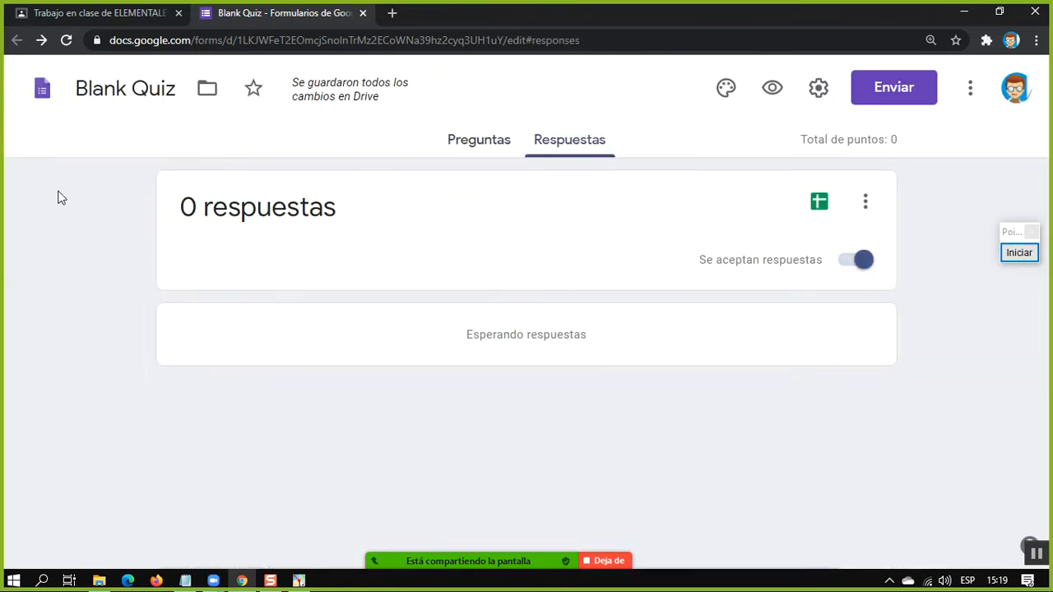
Open an empty browser tab, return to Classroom and close the unfinished assignment that has Blank Quiz attached
{"action": "left_click", "coordinate": [392, 13]}
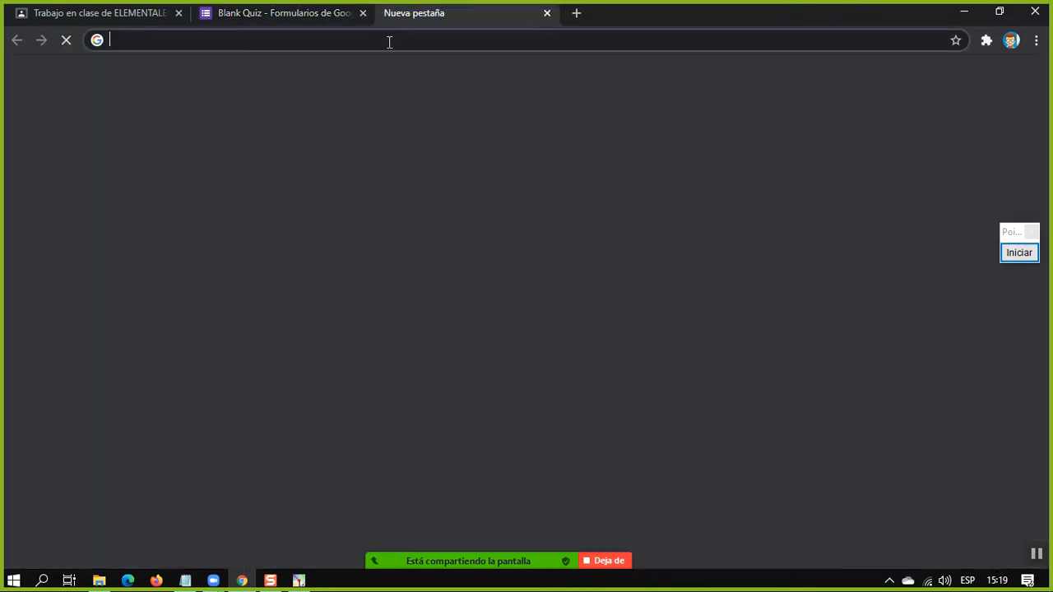
{"action": "left_click", "coordinate": [66, 12]}
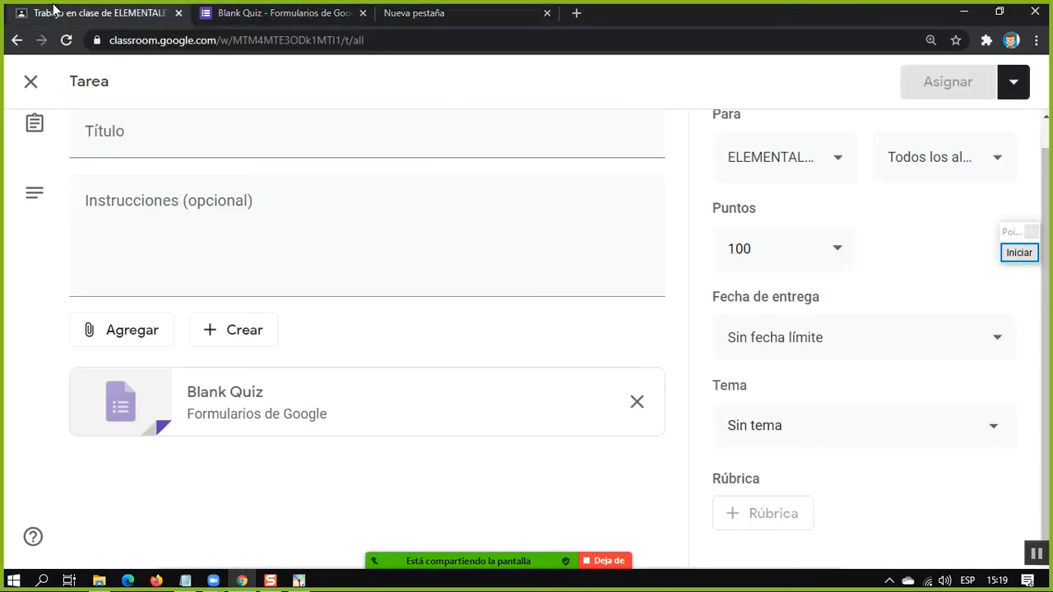
{"action": "left_click", "coordinate": [18, 91]}
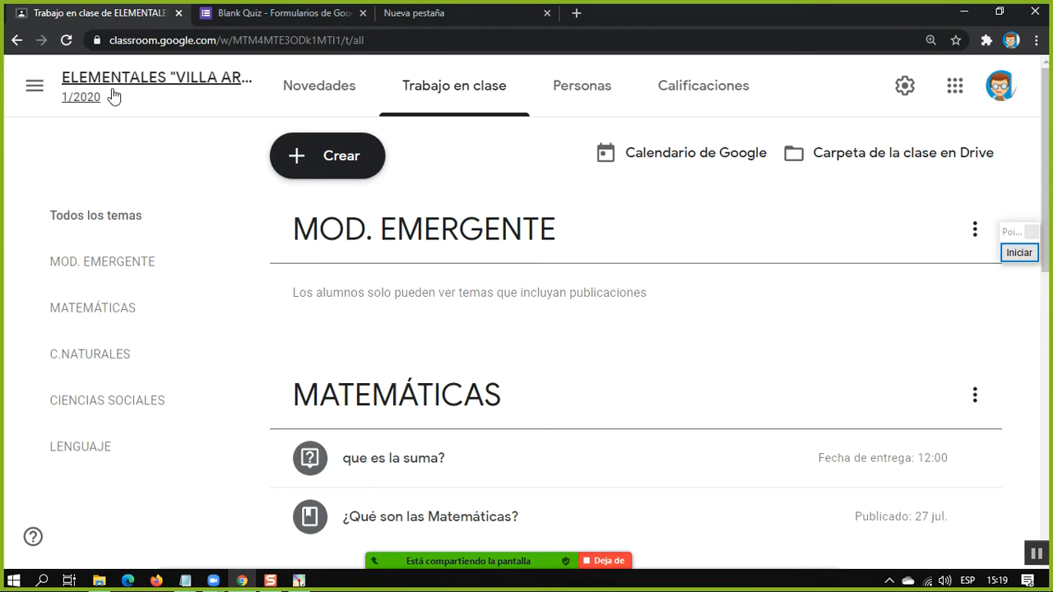
Look through the classwork topics and expand the EXAMEN DE SOCIALES assignment under CIENCIAS SOCIALES
{"action": "scroll", "coordinate": [311, 441], "scroll_direction": "down", "scroll_amount": 5}
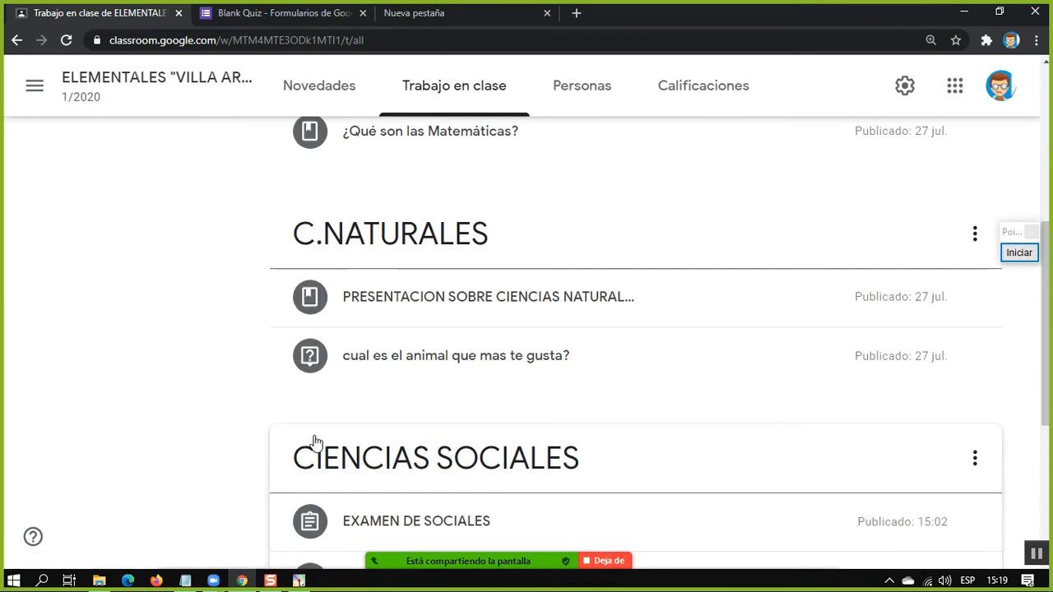
{"action": "scroll", "coordinate": [329, 440], "scroll_direction": "down", "scroll_amount": 2}
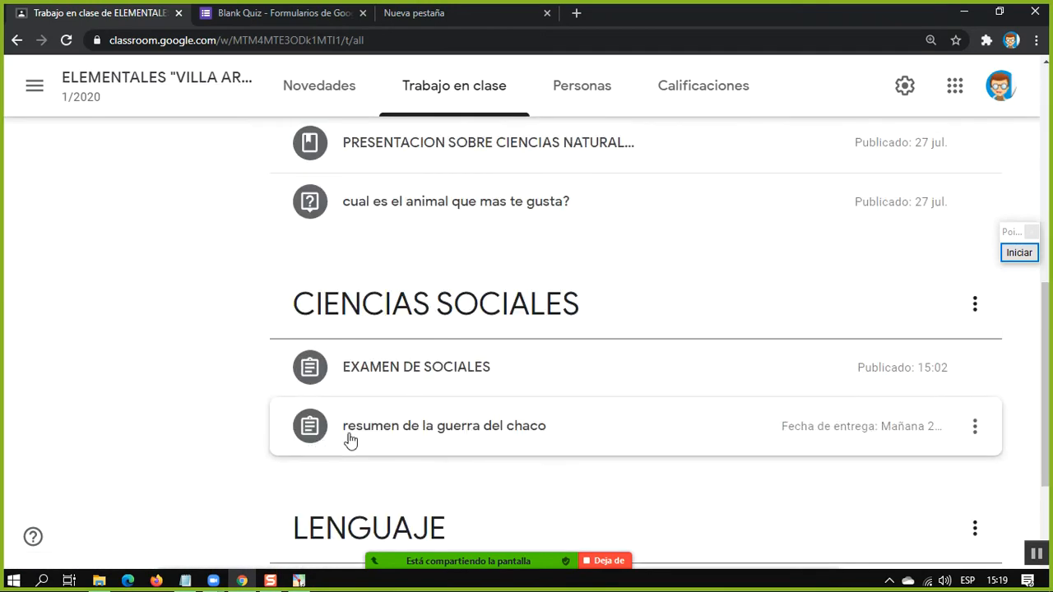
{"action": "left_click", "coordinate": [390, 384]}
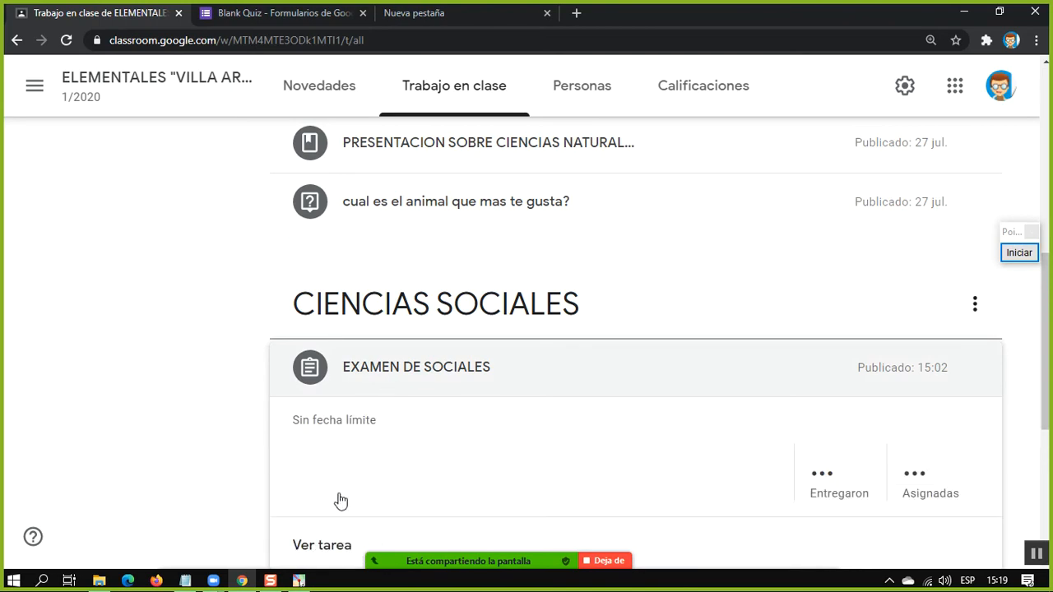
{"action": "scroll", "coordinate": [368, 466], "scroll_direction": "down", "scroll_amount": 3}
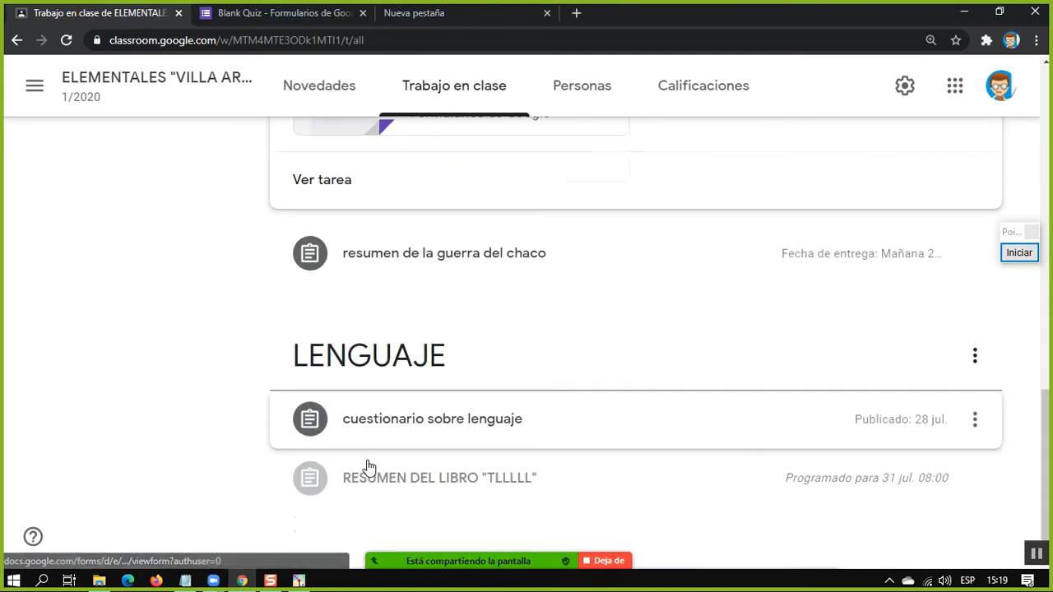
Open the CUESTIONARIO form attached to the cuestionario sobre lenguaje assignment, and close the Blank Quiz form
{"action": "left_click", "coordinate": [428, 436]}
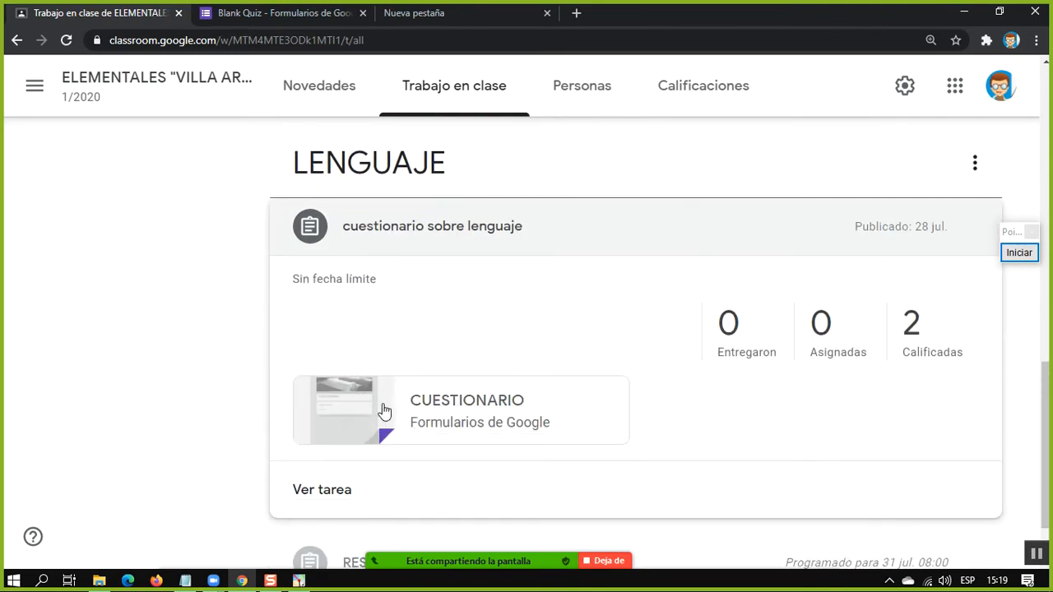
{"action": "left_click", "coordinate": [384, 411]}
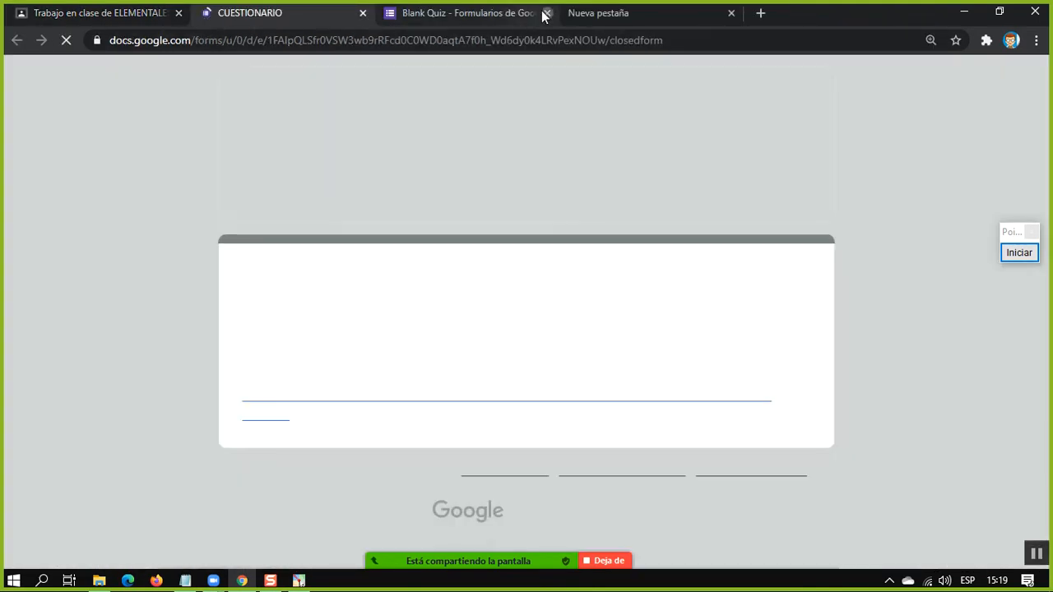
{"action": "left_click", "coordinate": [546, 13]}
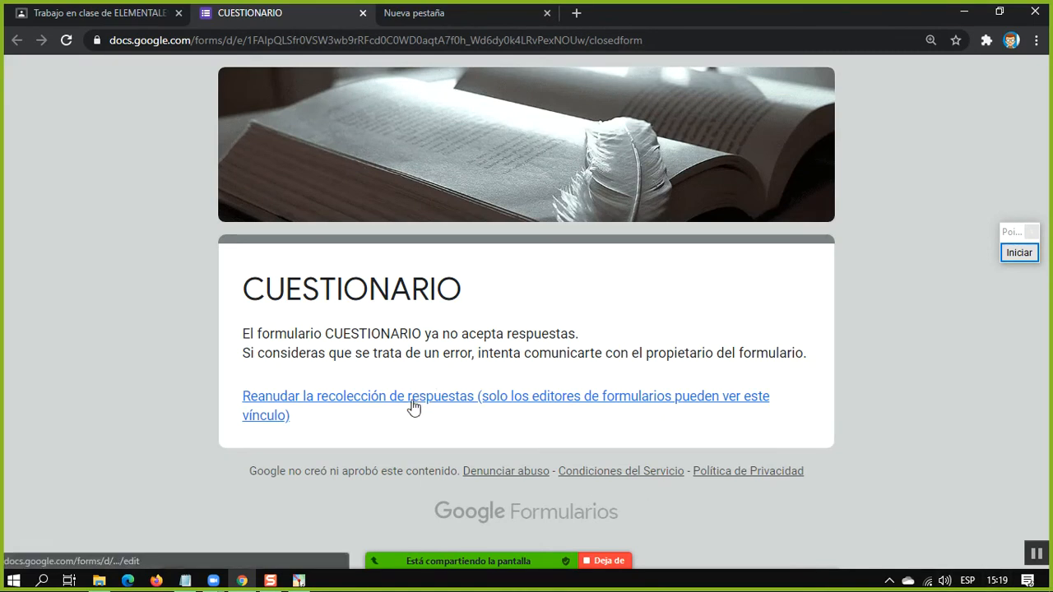
View the student work of the cuestionario sobre lenguaje assignment in Classroom and open its attached CUESTIONARIO form
{"action": "left_click", "coordinate": [104, 15]}
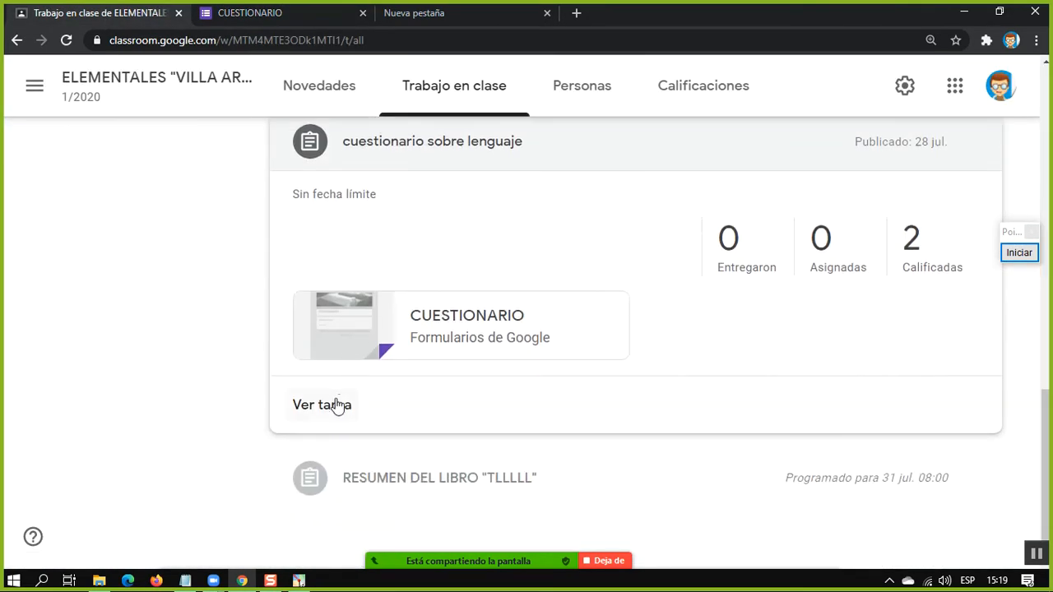
{"action": "left_click", "coordinate": [321, 405]}
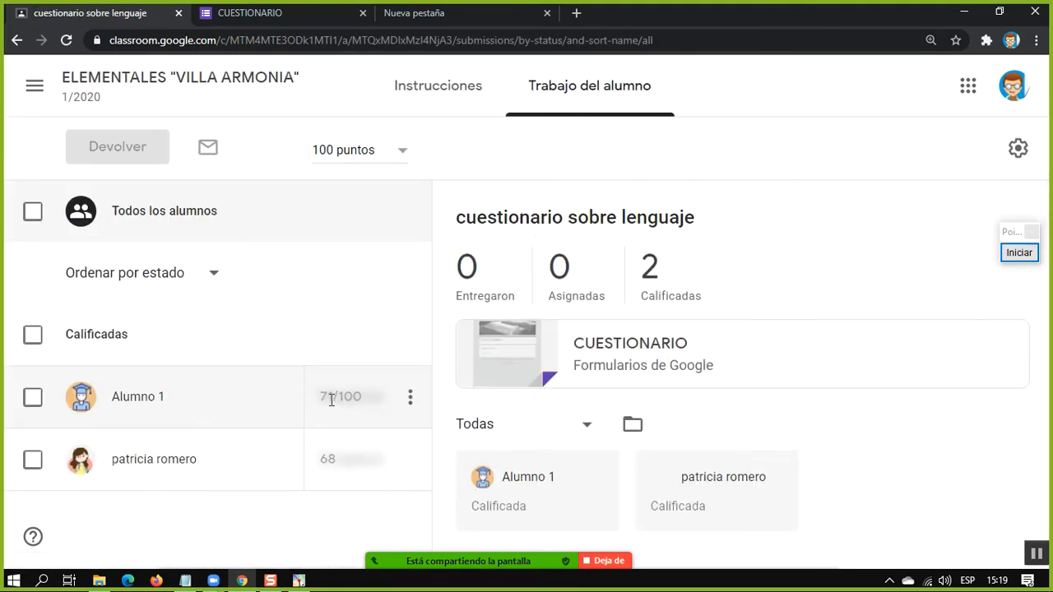
{"action": "left_click", "coordinate": [518, 355]}
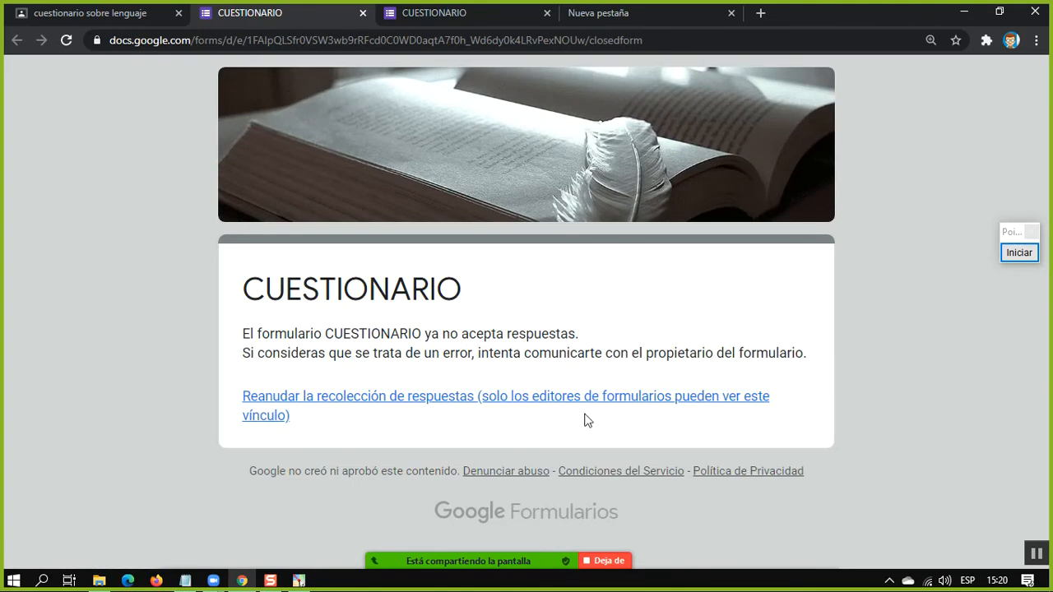
Open the CUESTIONARIO form in the editor through its resume-collection link, and decline resuming response collection
{"action": "left_click", "coordinate": [584, 397]}
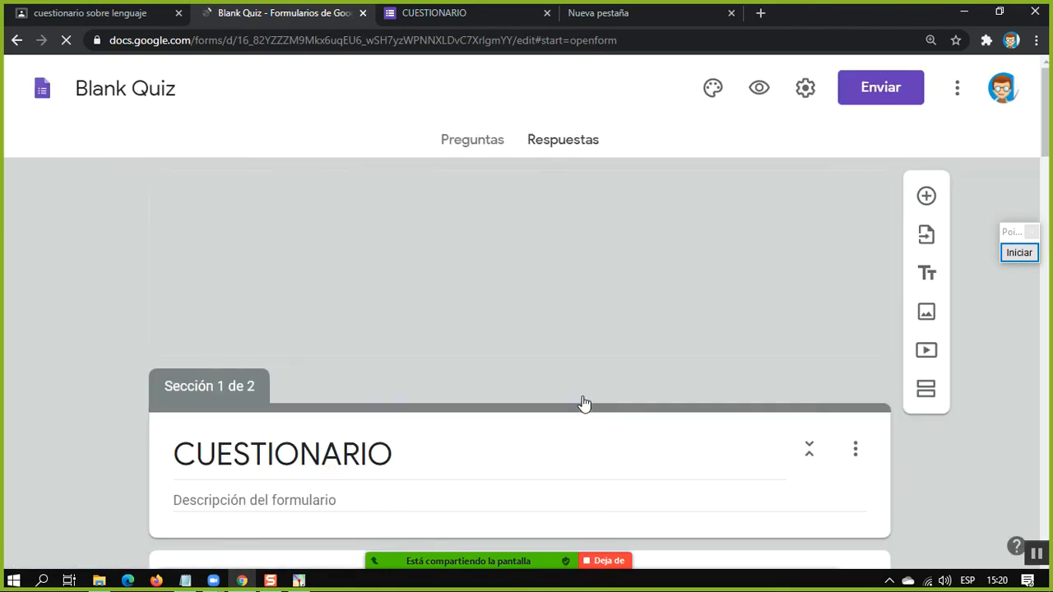
{"action": "scroll", "coordinate": [555, 379], "scroll_direction": "down", "scroll_amount": 2}
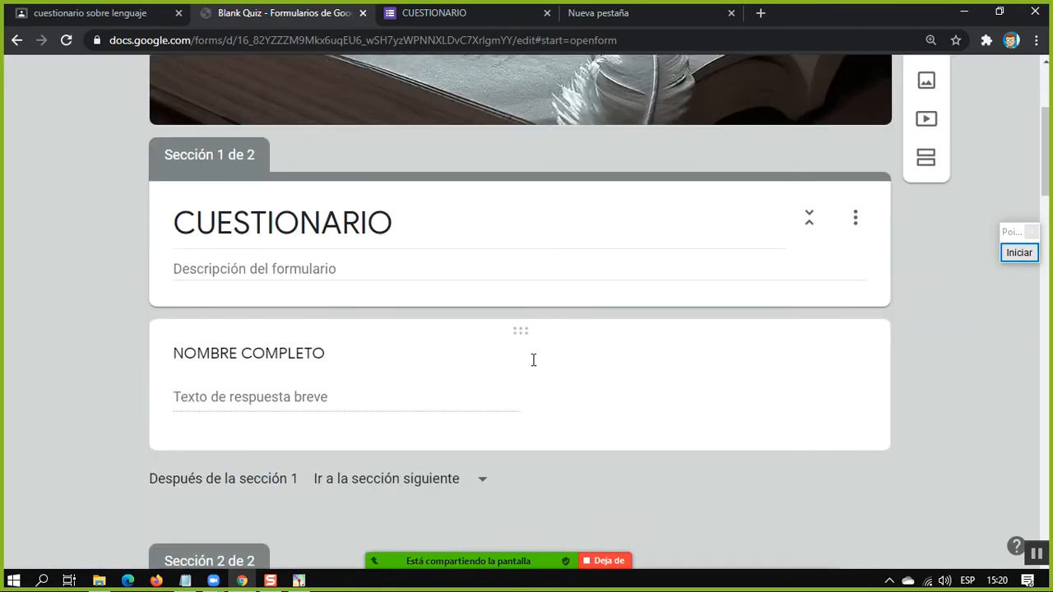
{"action": "scroll", "coordinate": [531, 364], "scroll_direction": "up", "scroll_amount": 2}
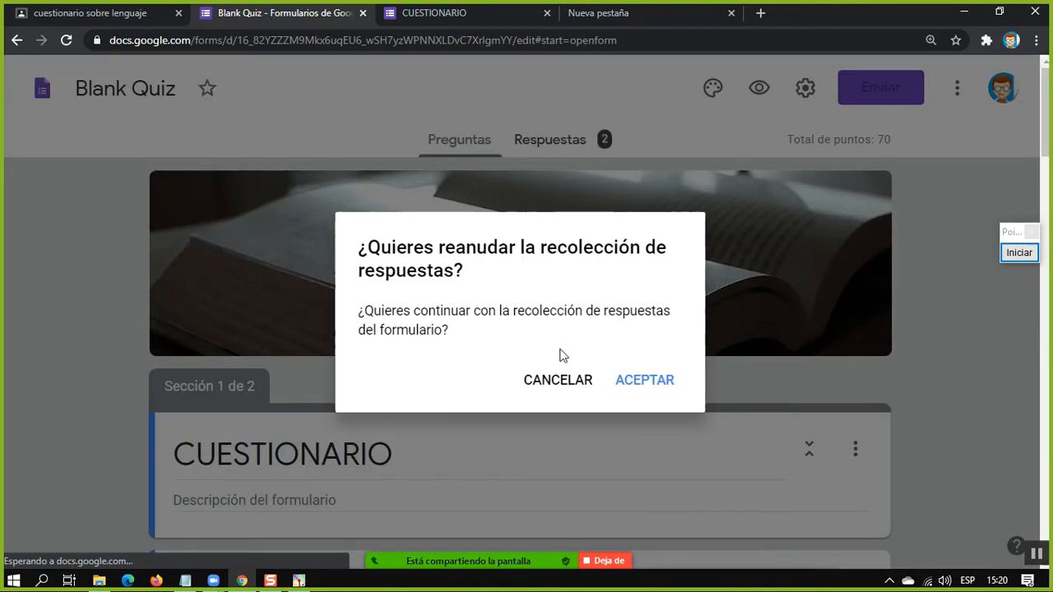
{"action": "left_click", "coordinate": [572, 386]}
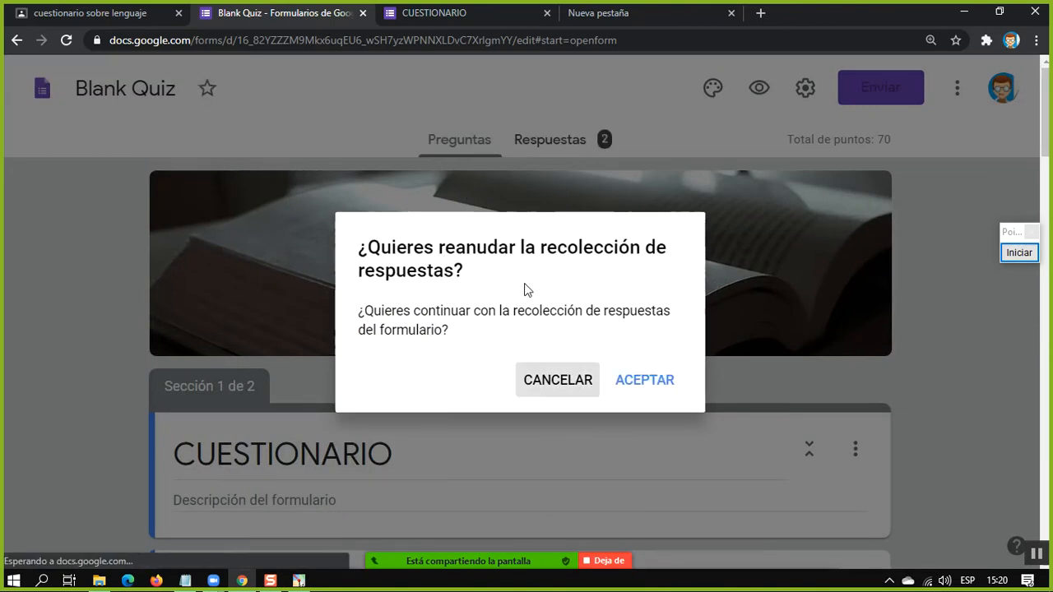
{"action": "scroll", "coordinate": [482, 230], "scroll_direction": "up", "scroll_amount": 3}
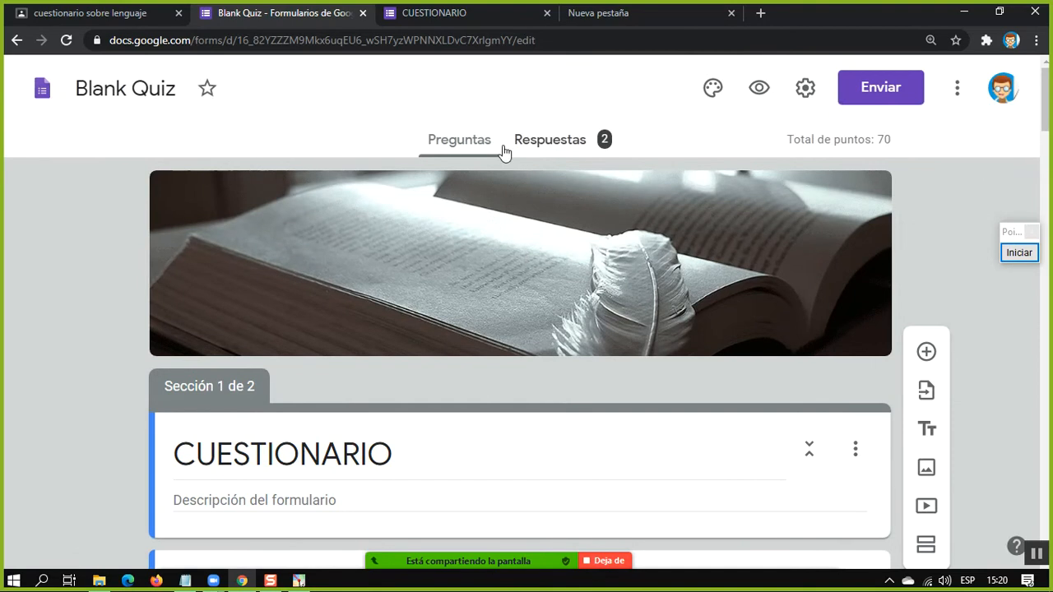
Turn on accepting responses on the responses page of the CUESTIONARIO form
{"action": "left_click", "coordinate": [547, 142]}
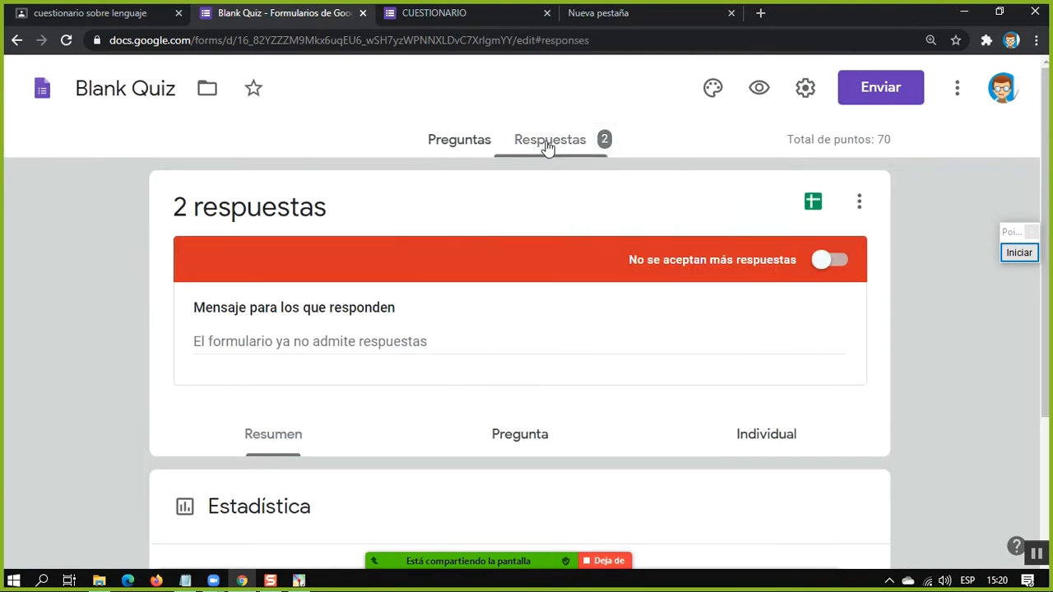
{"action": "left_click", "coordinate": [827, 262]}
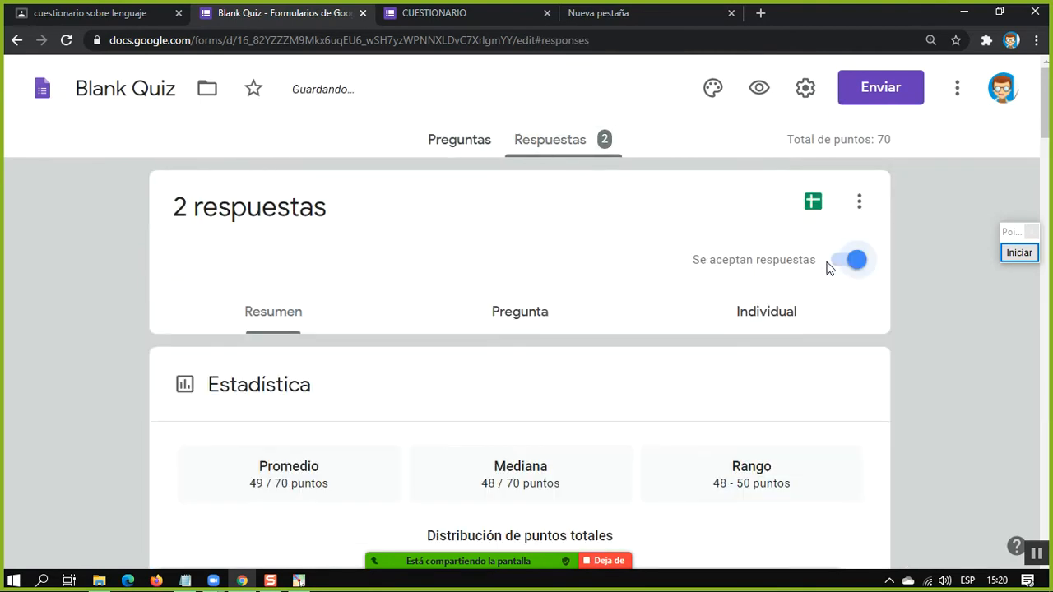
Review the response summary, including the point statistics and the answers on the colours of the Bolivian flag
{"action": "scroll", "coordinate": [758, 275], "scroll_direction": "down", "scroll_amount": 3}
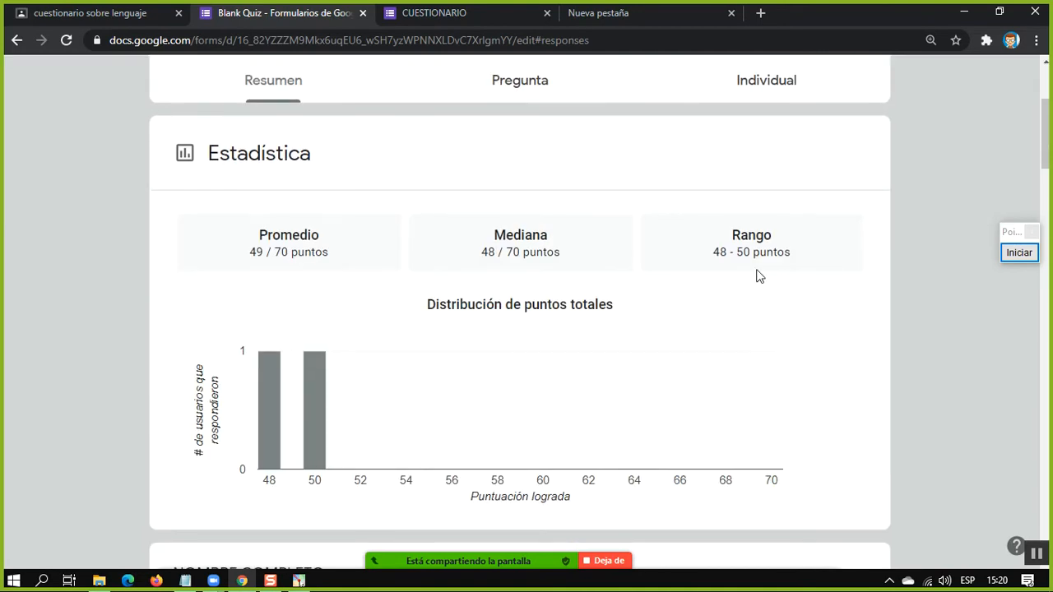
{"action": "scroll", "coordinate": [589, 301], "scroll_direction": "down", "scroll_amount": 7}
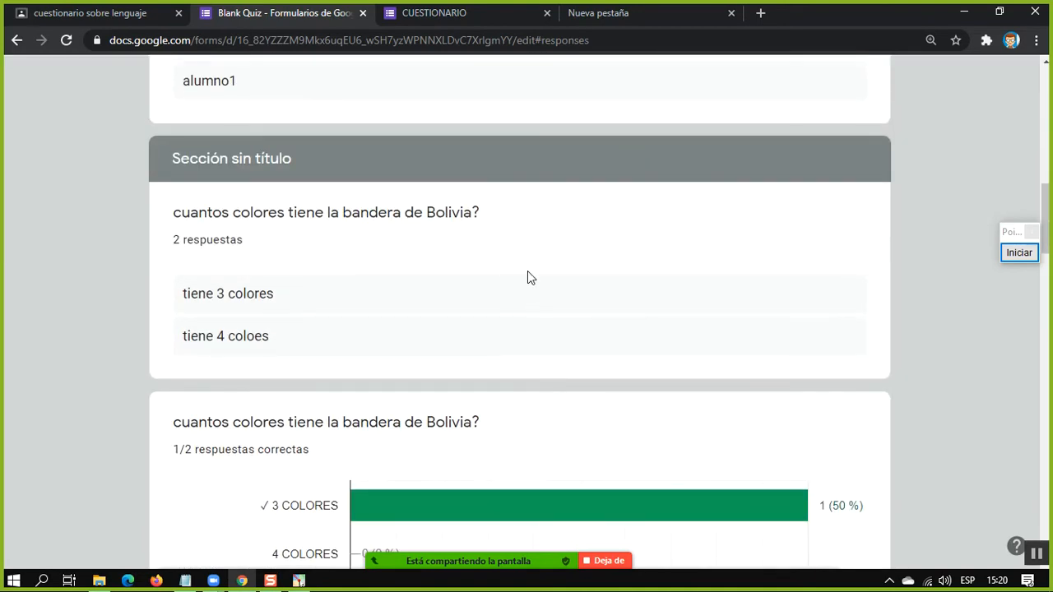
{"action": "scroll", "coordinate": [533, 277], "scroll_direction": "up", "scroll_amount": 3}
{"action": "scroll", "coordinate": [535, 275], "scroll_direction": "down", "scroll_amount": 5}
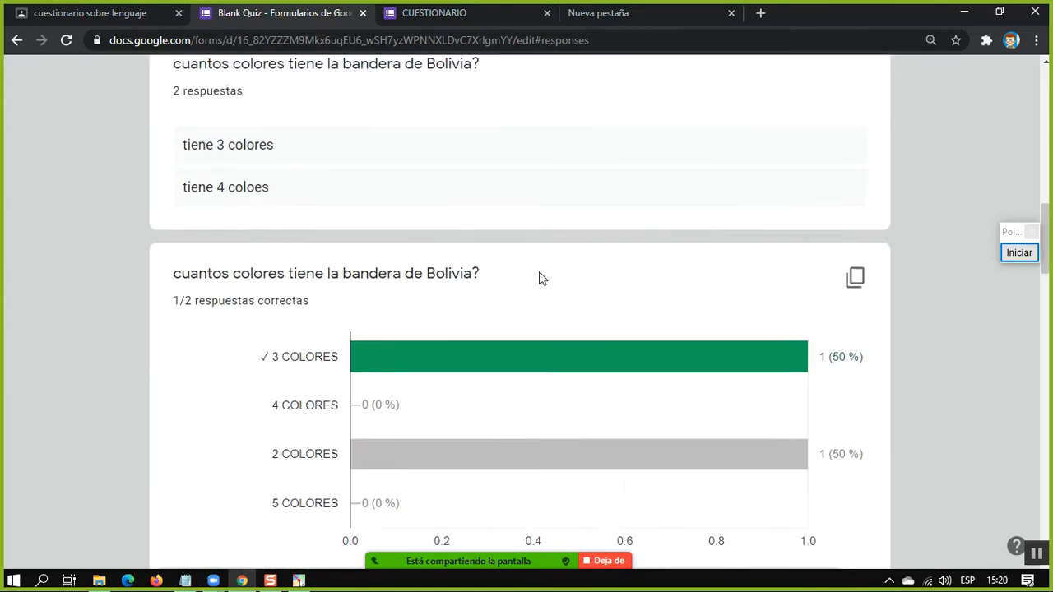
{"action": "scroll", "coordinate": [535, 275], "scroll_direction": "up", "scroll_amount": 12}
Outline the Resumen, Pregunta and Individual response views with red rectangles, and end the screen annotation
{"action": "left_click", "coordinate": [1018, 253]}
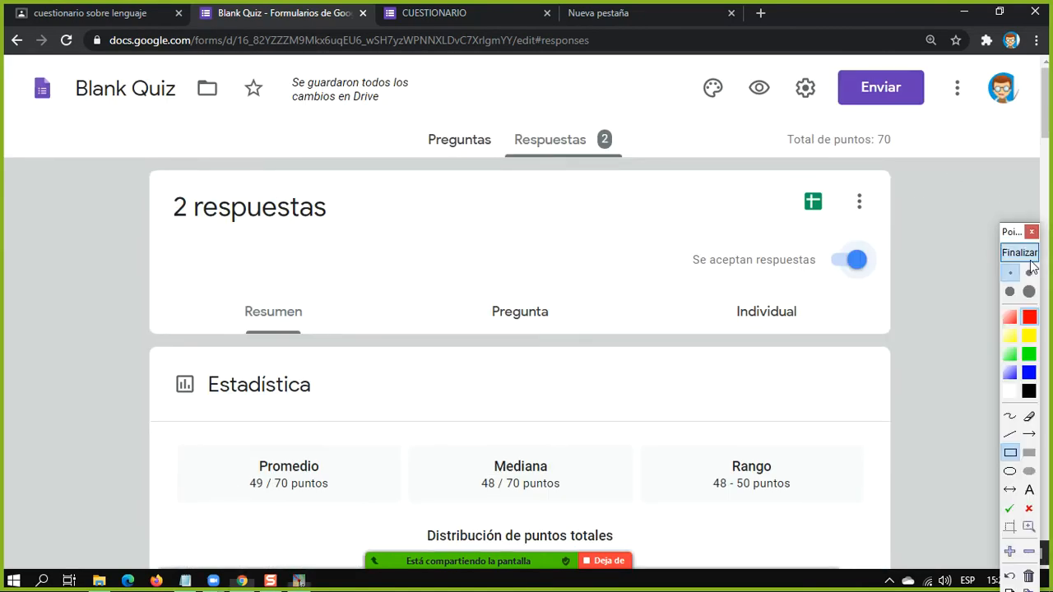
{"action": "left_click_drag", "start_coordinate": [236, 278], "coordinate": [317, 342]}
{"action": "mouse_move", "coordinate": [459, 272]}
{"action": "left_mouse_down"}
{"action": "mouse_move", "coordinate": [508, 320]}
{"action": "mouse_move", "coordinate": [595, 348]}
{"action": "mouse_move", "coordinate": [587, 337]}
{"action": "left_mouse_up"}
{"action": "left_click_drag", "start_coordinate": [693, 273], "coordinate": [823, 334]}
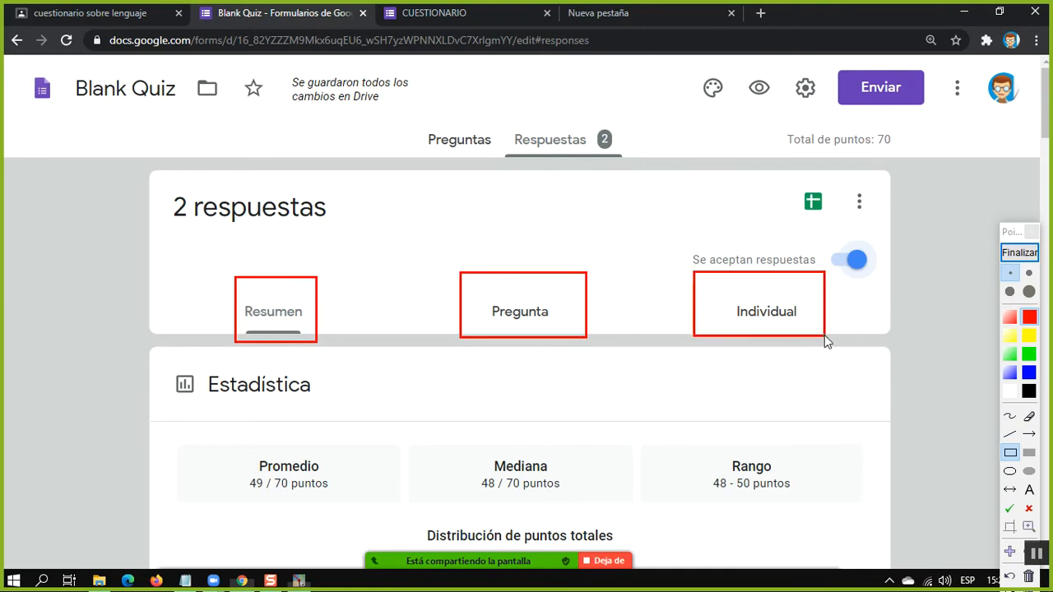
{"action": "left_click", "coordinate": [1019, 253]}
Examine the average, median, range and total points distribution in the Resumen view of the responses
{"action": "double_click", "coordinate": [255, 320]}
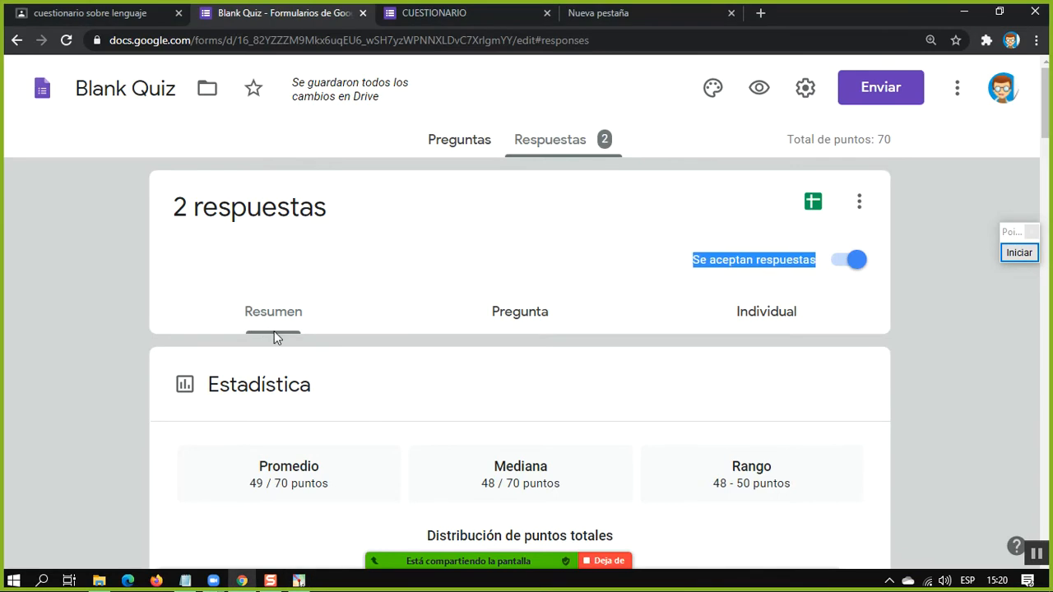
{"action": "scroll", "coordinate": [294, 411], "scroll_direction": "down", "scroll_amount": 2}
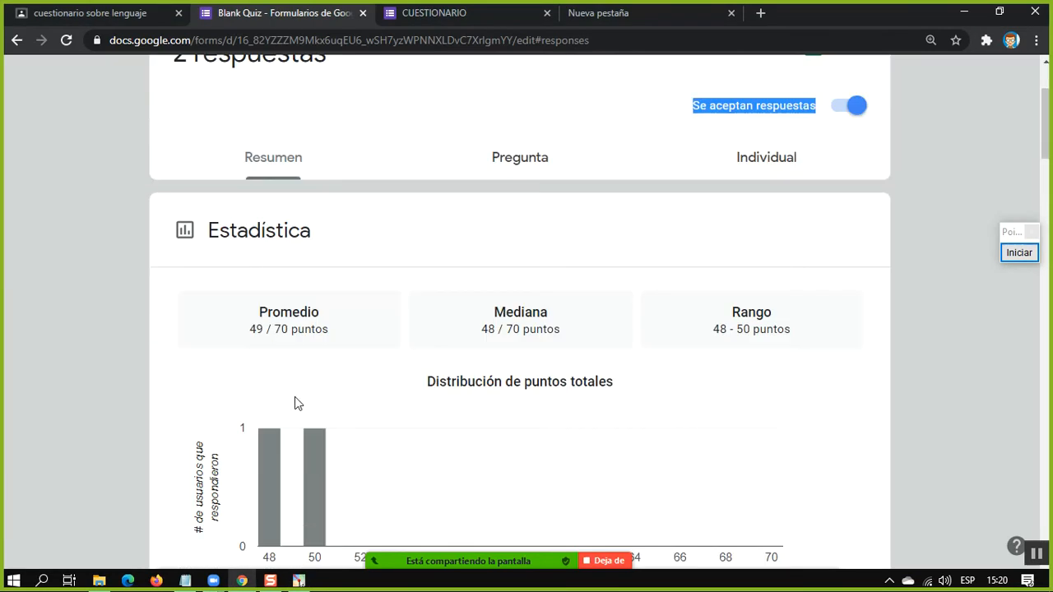
{"action": "left_click", "coordinate": [371, 361]}
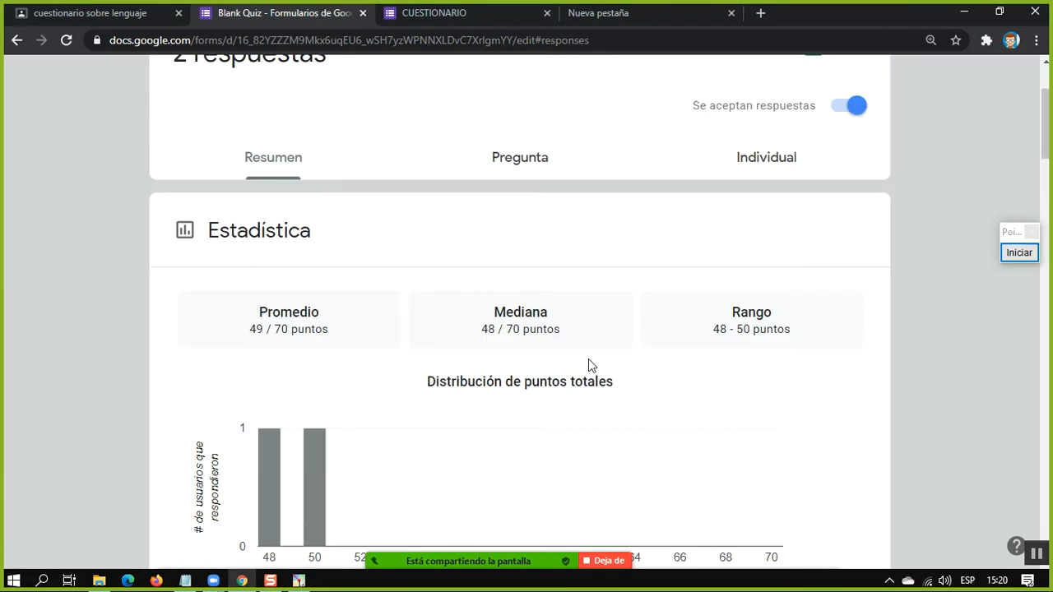
Look through the answer charts for each question in the Resumen view, down to the class-work responsibility ratings
{"action": "scroll", "coordinate": [590, 360], "scroll_direction": "down", "scroll_amount": 15}
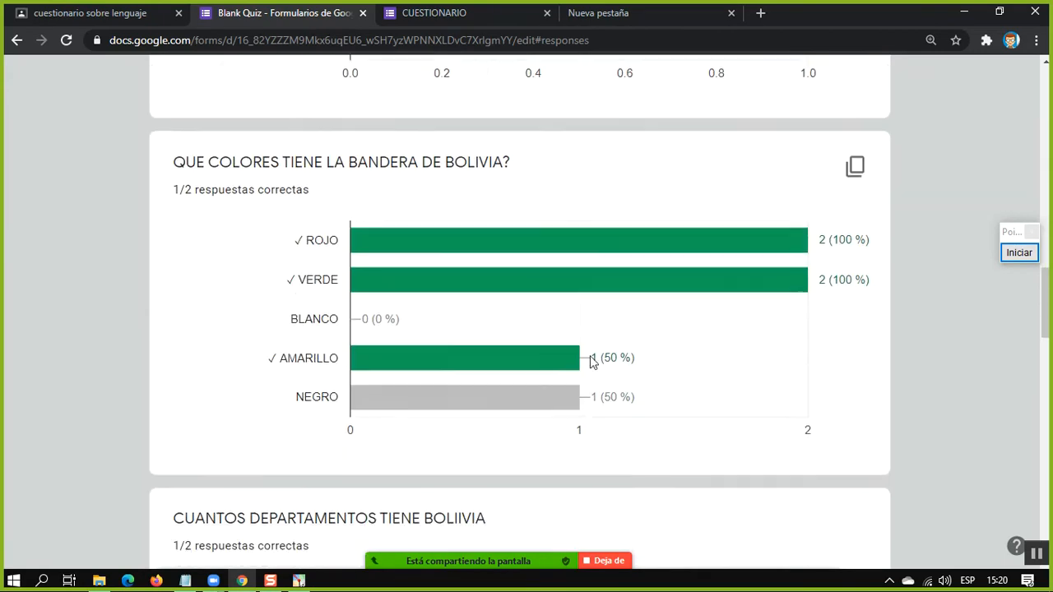
{"action": "scroll", "coordinate": [589, 360], "scroll_direction": "down", "scroll_amount": 20}
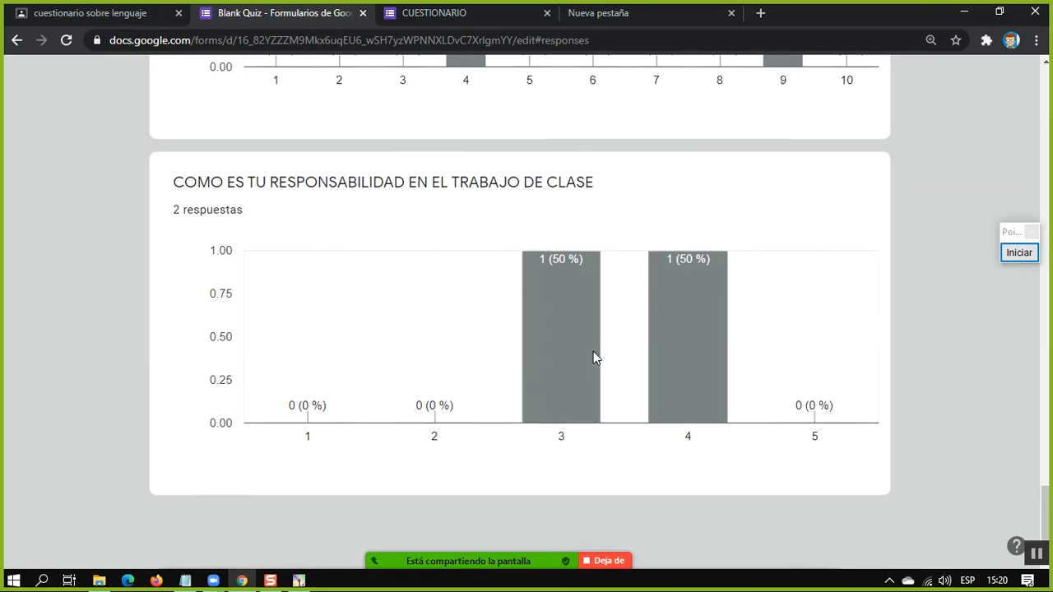
{"action": "scroll", "coordinate": [593, 352], "scroll_direction": "up", "scroll_amount": 20}
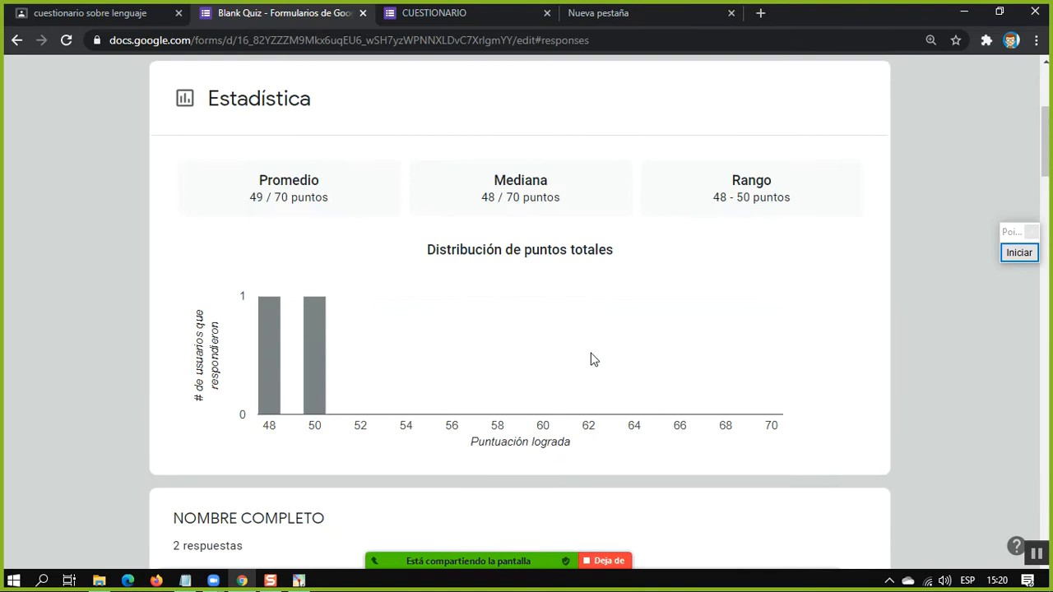
{"action": "scroll", "coordinate": [592, 356], "scroll_direction": "up", "scroll_amount": 4}
View the responses question by question in the Pregunta view, starting with NOMBRE COMPLETO
{"action": "left_click", "coordinate": [552, 314]}
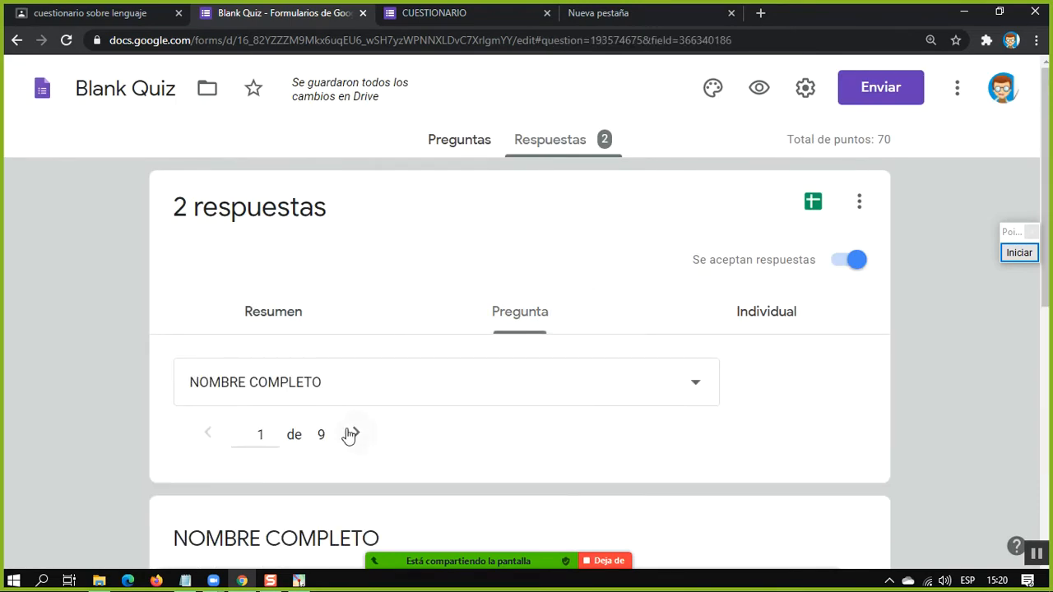
{"action": "scroll", "coordinate": [362, 424], "scroll_direction": "down", "scroll_amount": 3}
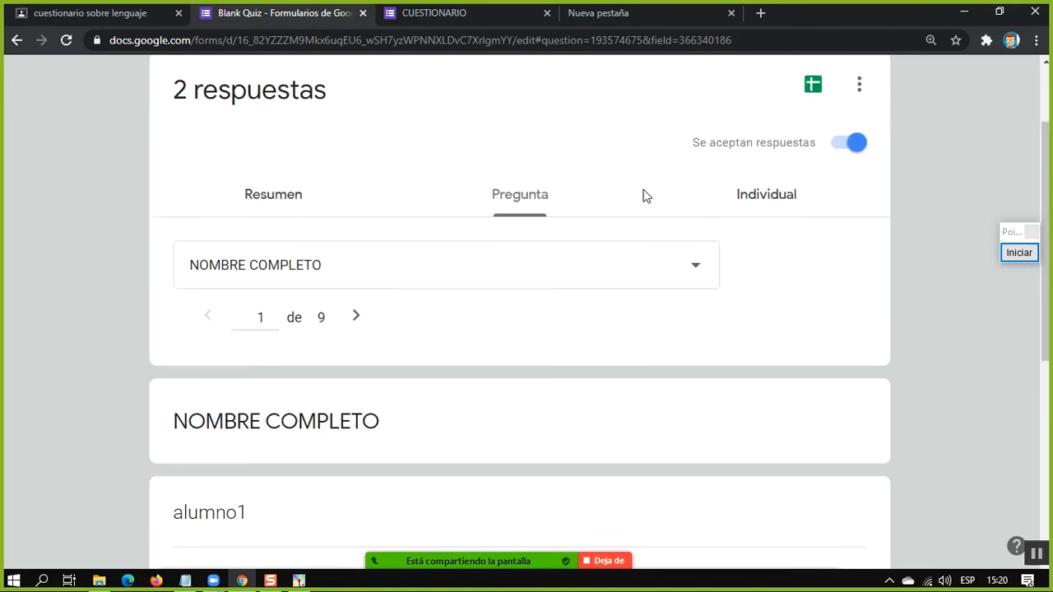
{"action": "scroll", "coordinate": [631, 201], "scroll_direction": "up", "scroll_amount": 3}
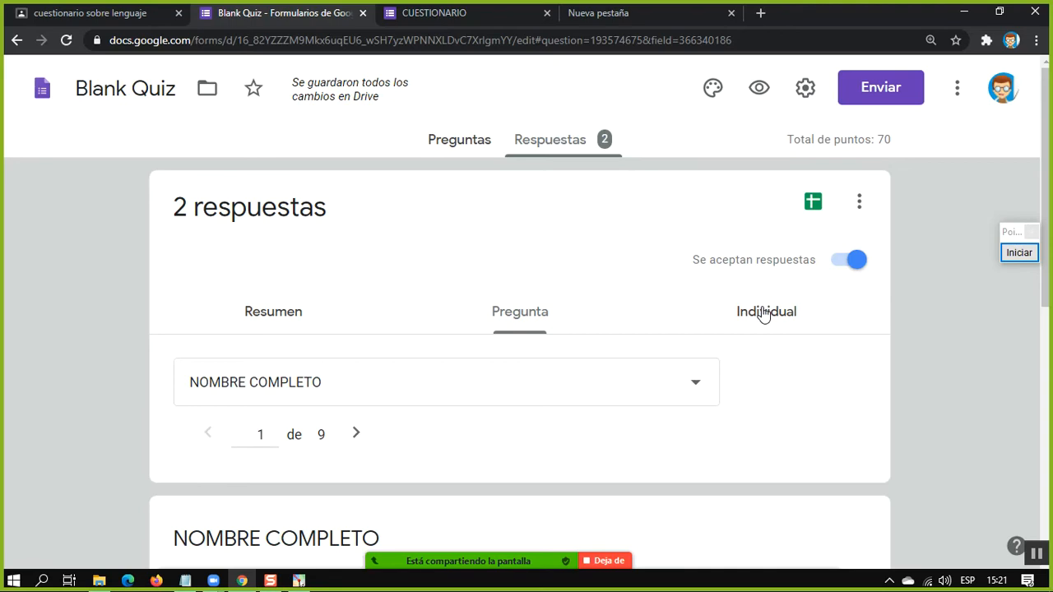
Switch to the Individual view and check the first student's total score and full-name answer
{"action": "left_click", "coordinate": [761, 313]}
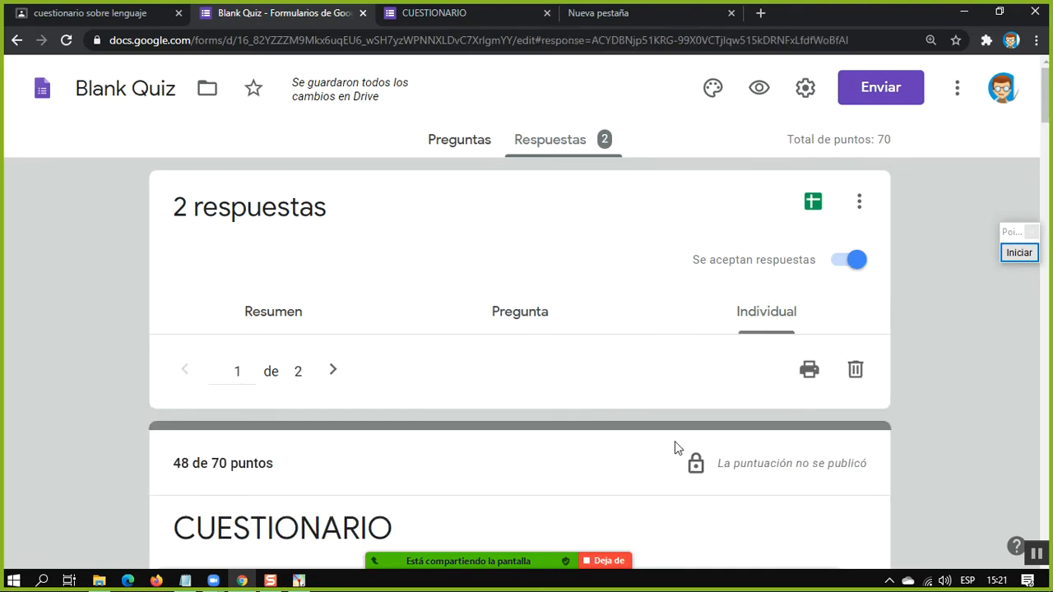
{"action": "scroll", "coordinate": [448, 530], "scroll_direction": "down", "scroll_amount": 3}
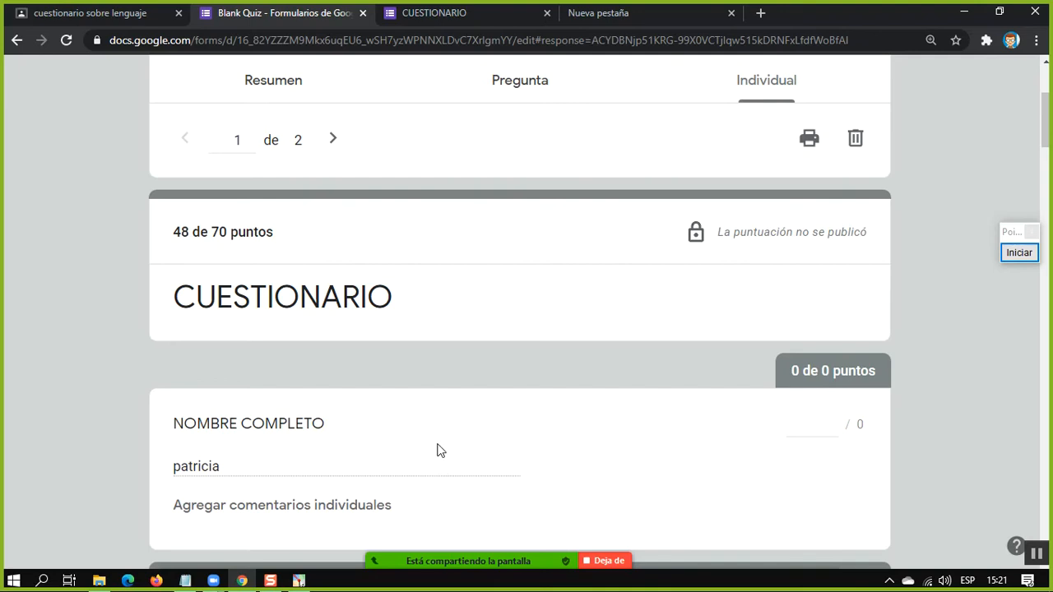
{"action": "scroll", "coordinate": [503, 364], "scroll_direction": "down", "scroll_amount": 6}
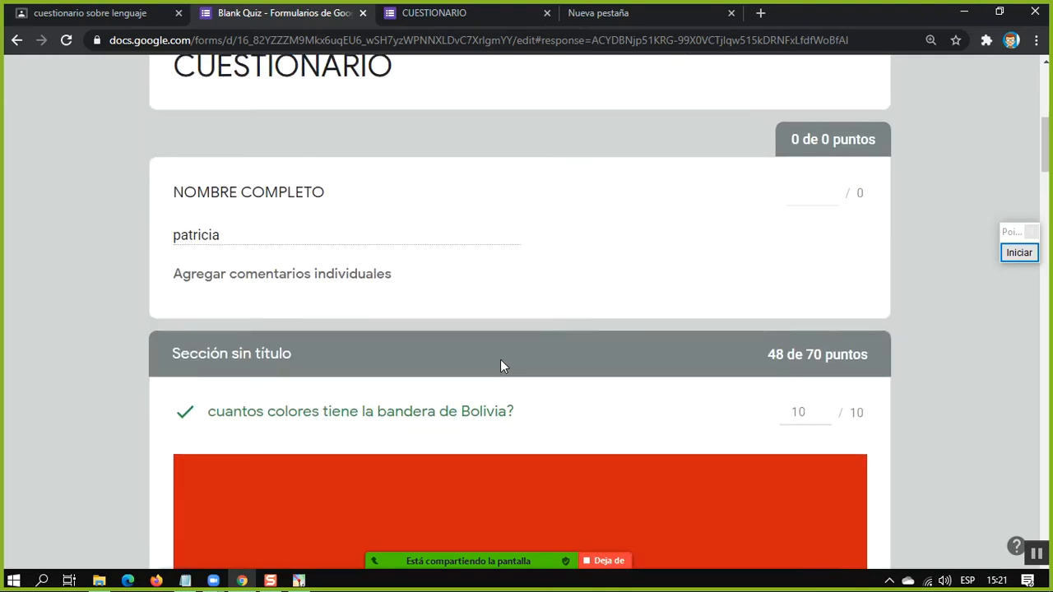
{"action": "scroll", "coordinate": [523, 359], "scroll_direction": "up", "scroll_amount": 9}
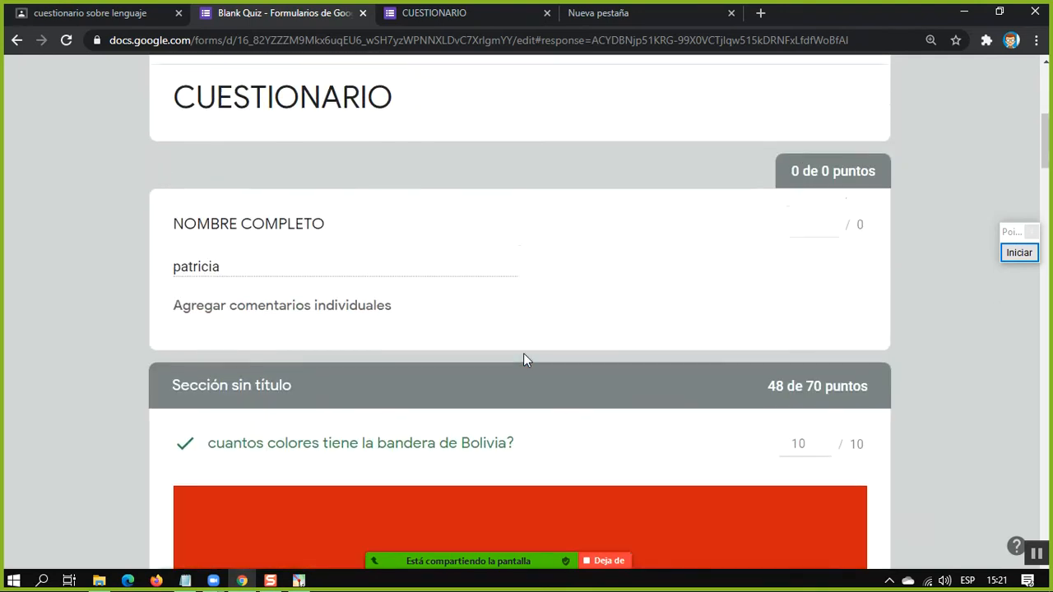
Examine the first student's graded answers, from the Bolivian flag questions to the punctuality rating
{"action": "scroll", "coordinate": [649, 425], "scroll_direction": "down", "scroll_amount": 4}
{"action": "scroll", "coordinate": [588, 411], "scroll_direction": "down", "scroll_amount": 4}
{"action": "scroll", "coordinate": [587, 406], "scroll_direction": "up", "scroll_amount": 4}
{"action": "scroll", "coordinate": [587, 411], "scroll_direction": "down", "scroll_amount": 10}
{"action": "scroll", "coordinate": [588, 410], "scroll_direction": "down", "scroll_amount": 4}
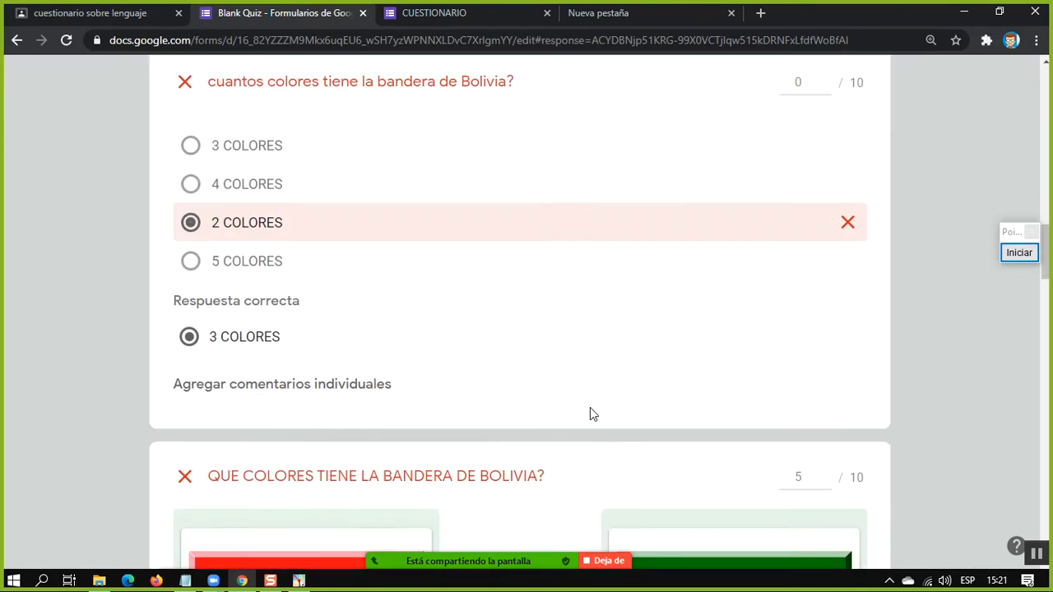
{"action": "scroll", "coordinate": [589, 412], "scroll_direction": "up", "scroll_amount": 1}
{"action": "scroll", "coordinate": [595, 411], "scroll_direction": "down", "scroll_amount": 6}
{"action": "scroll", "coordinate": [599, 411], "scroll_direction": "down", "scroll_amount": 10}
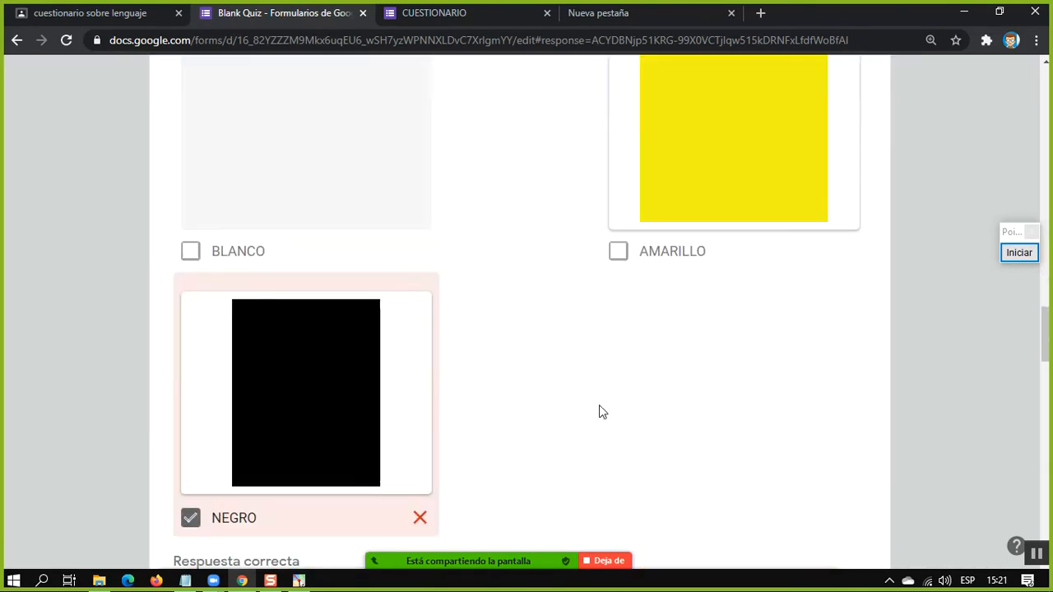
{"action": "scroll", "coordinate": [600, 409], "scroll_direction": "down", "scroll_amount": 9}
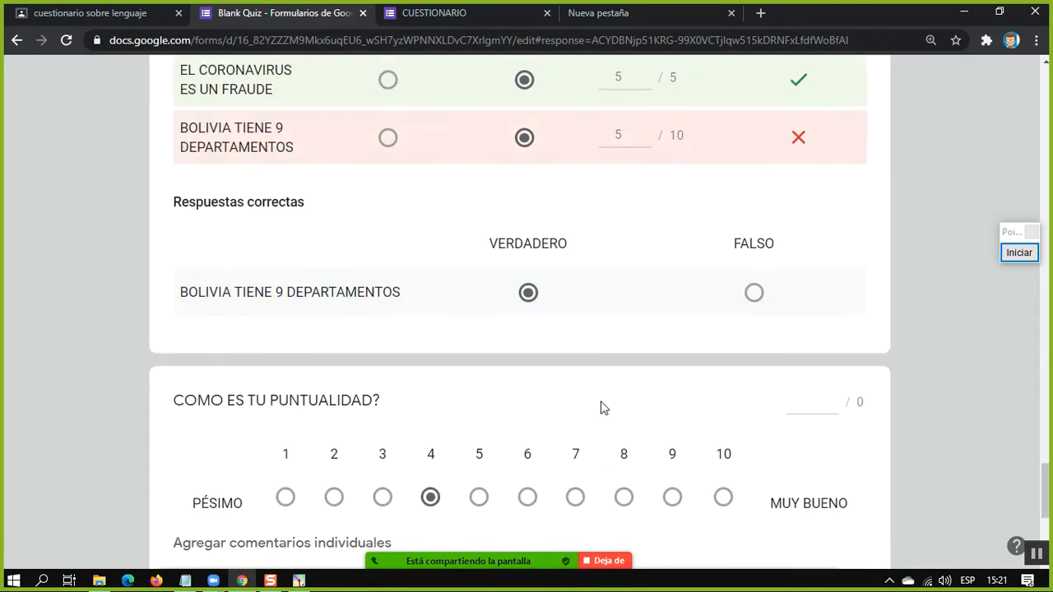
{"action": "scroll", "coordinate": [600, 408], "scroll_direction": "up", "scroll_amount": 15}
{"action": "scroll", "coordinate": [601, 409], "scroll_direction": "up", "scroll_amount": 10}
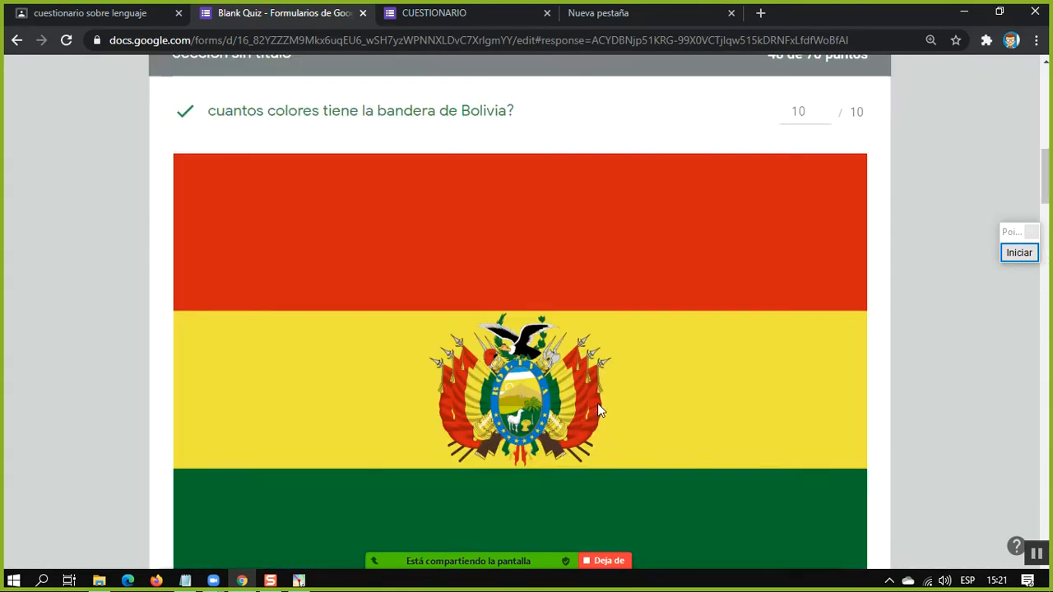
{"action": "scroll", "coordinate": [342, 209], "scroll_direction": "up", "scroll_amount": 5}
Show the second individual response and look over the additional options for managing the form's responses
{"action": "left_click", "coordinate": [332, 369]}
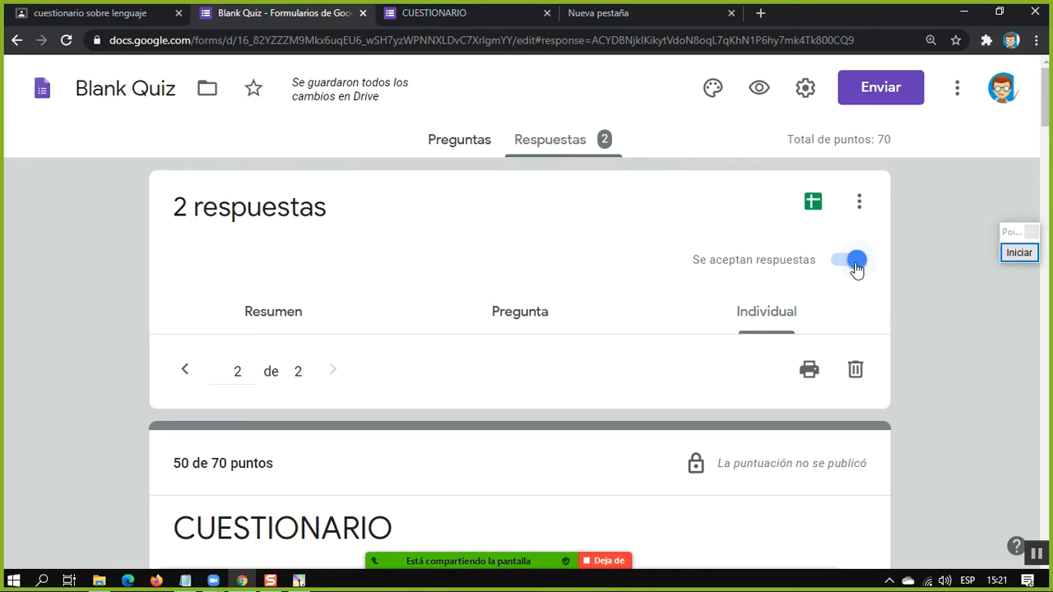
{"action": "left_click", "coordinate": [857, 203]}
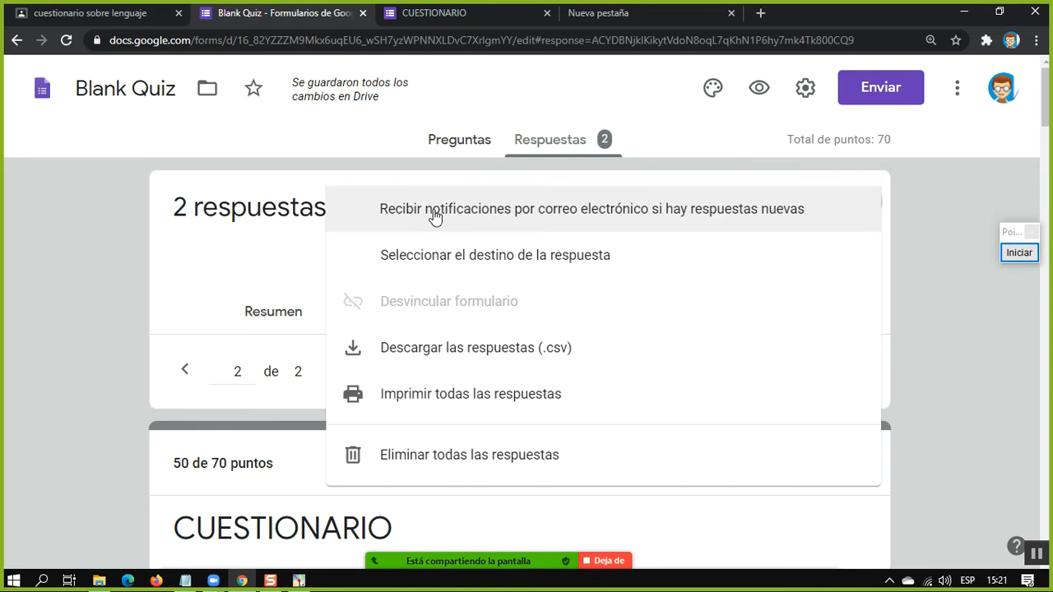
{"action": "left_click", "coordinate": [140, 291]}
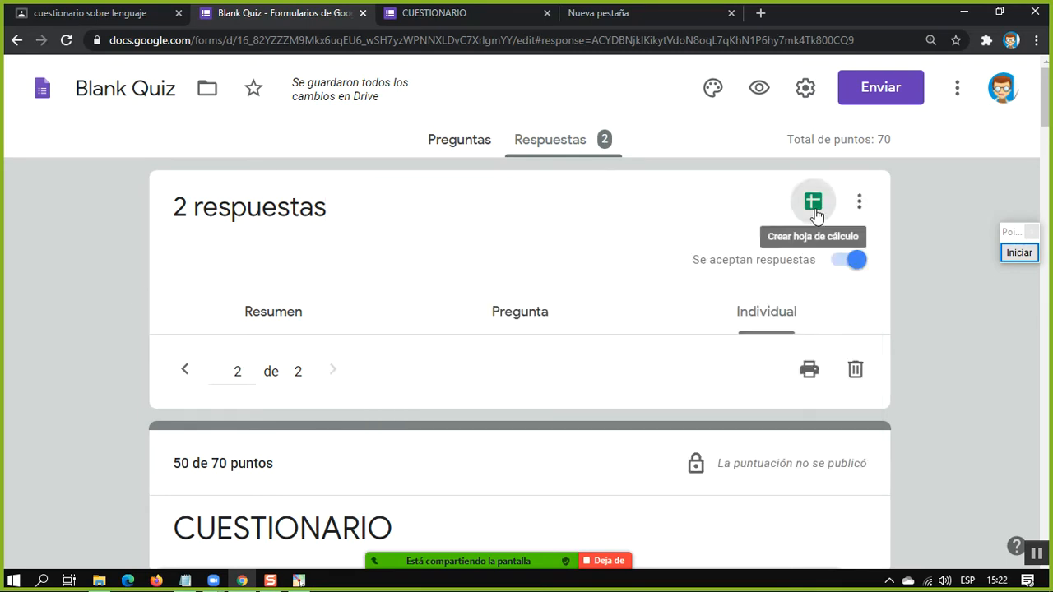
Create a new spreadsheet named Blank Quiz (Respuestas) as the destination for the form responses
{"action": "left_click", "coordinate": [816, 214]}
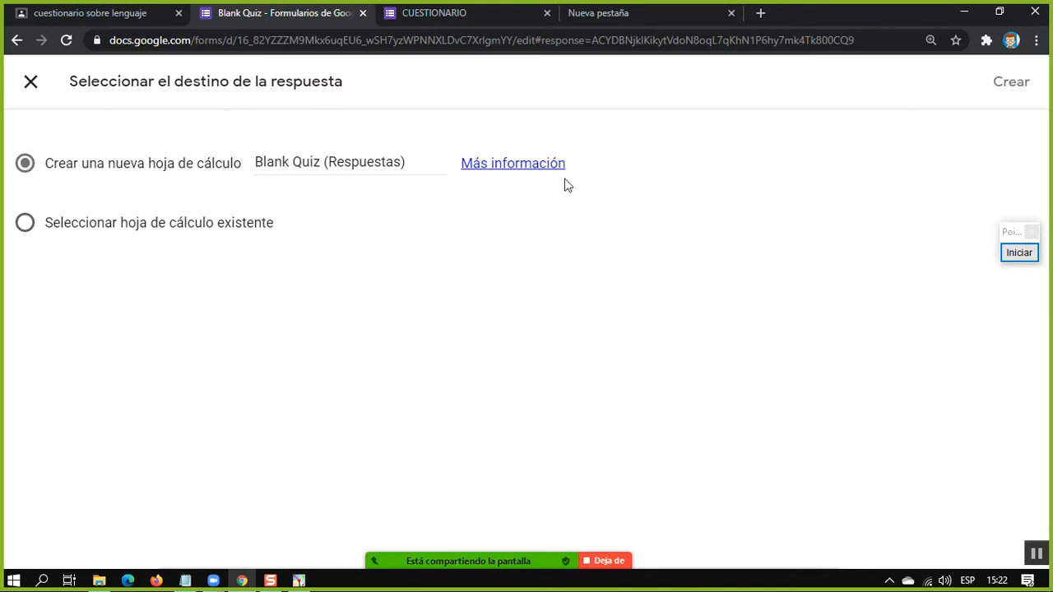
{"action": "left_click", "coordinate": [1016, 84]}
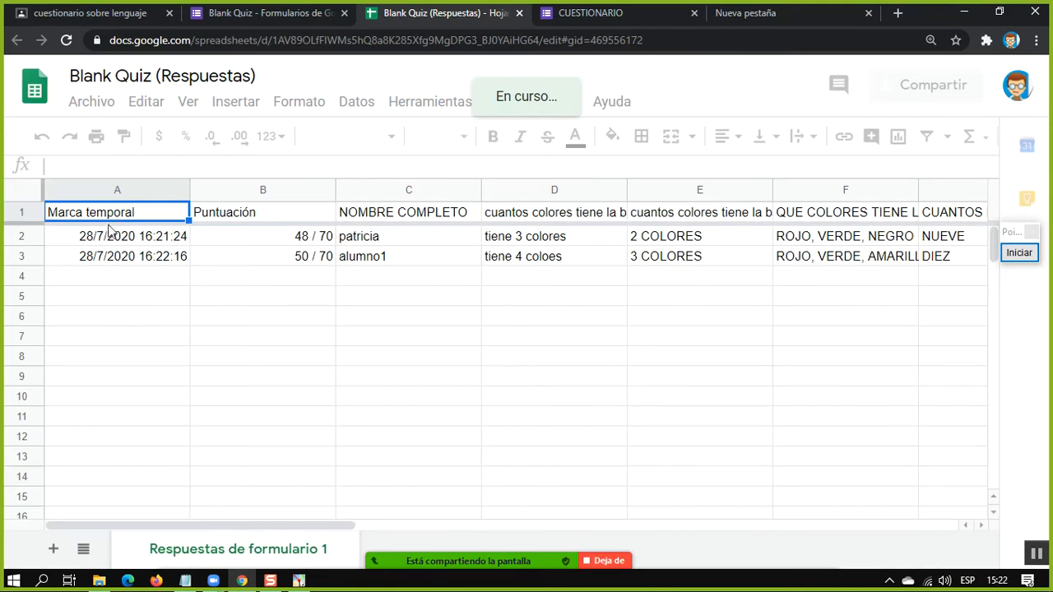
Inspect the Marca temporal, Puntuación and NOMBRE COMPLETO columns of the response spreadsheet
{"action": "left_click", "coordinate": [159, 241]}
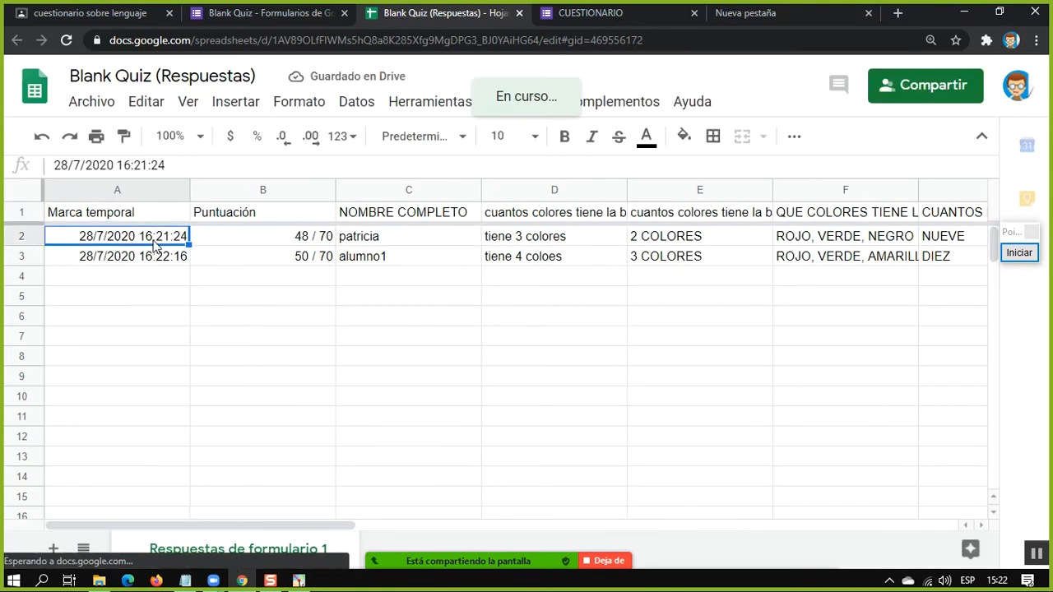
{"action": "left_click", "coordinate": [143, 258]}
{"action": "left_click", "coordinate": [139, 242]}
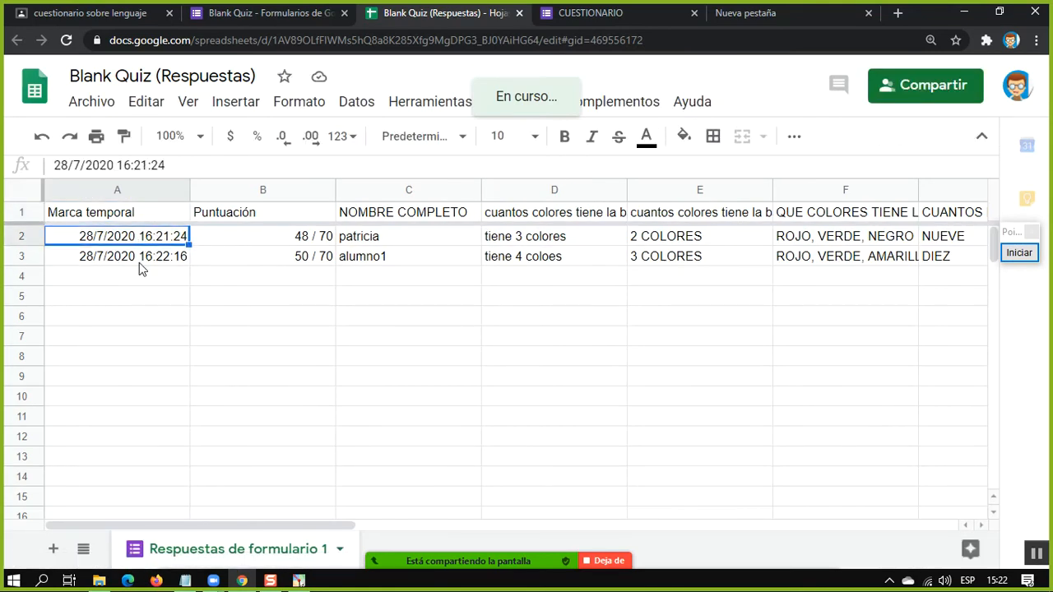
{"action": "left_click", "coordinate": [141, 263]}
{"action": "left_click", "coordinate": [294, 240]}
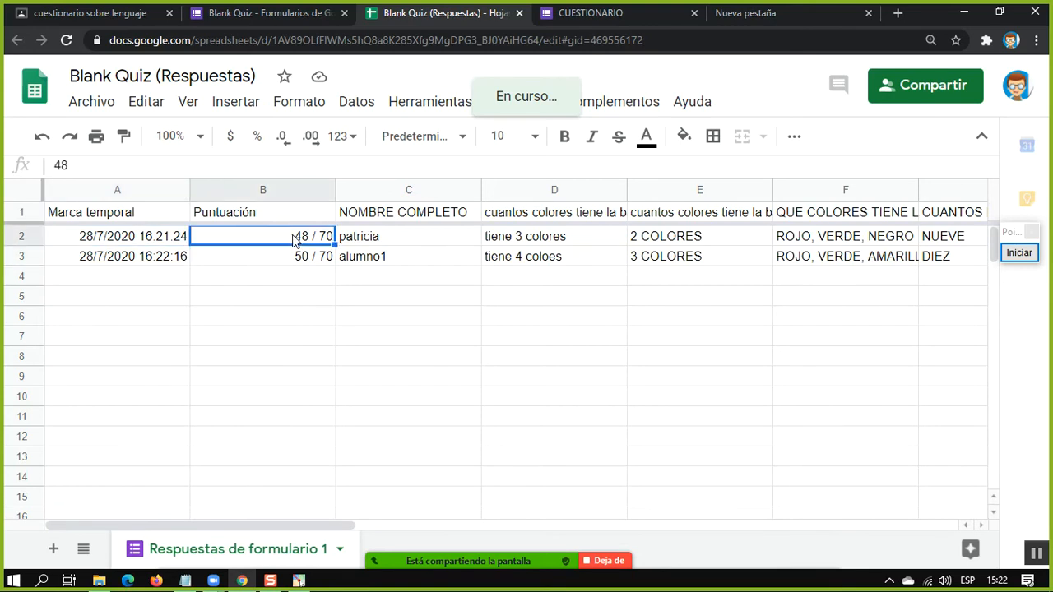
{"action": "left_click", "coordinate": [394, 213]}
{"action": "left_click", "coordinate": [394, 186]}
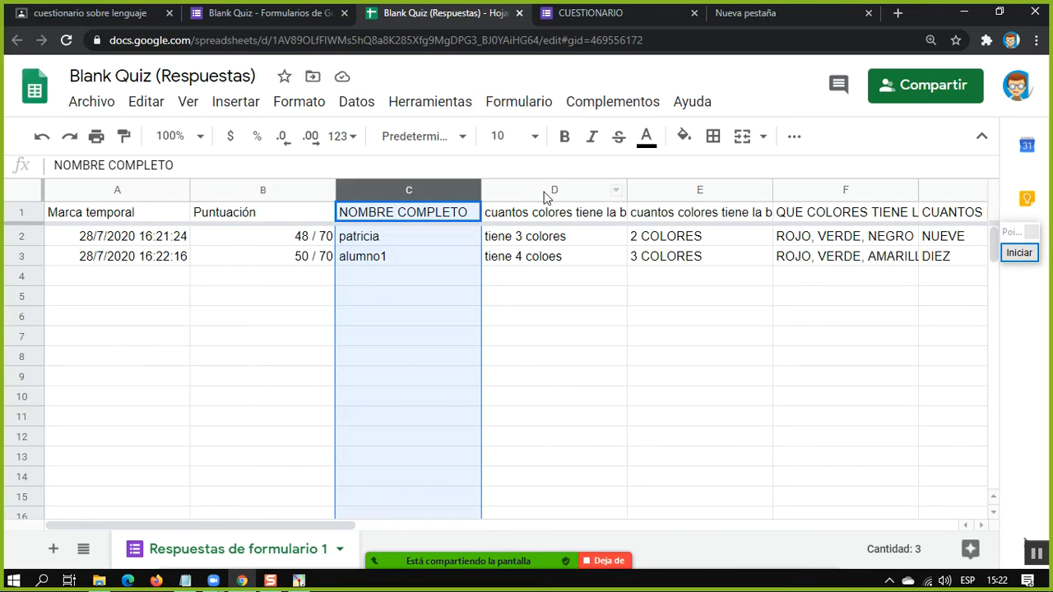
Check the flag-colour answers in column D, try to cut the header cell D1, and dismiss the dialog
{"action": "left_click", "coordinate": [544, 190]}
{"action": "left_click", "coordinate": [576, 240]}
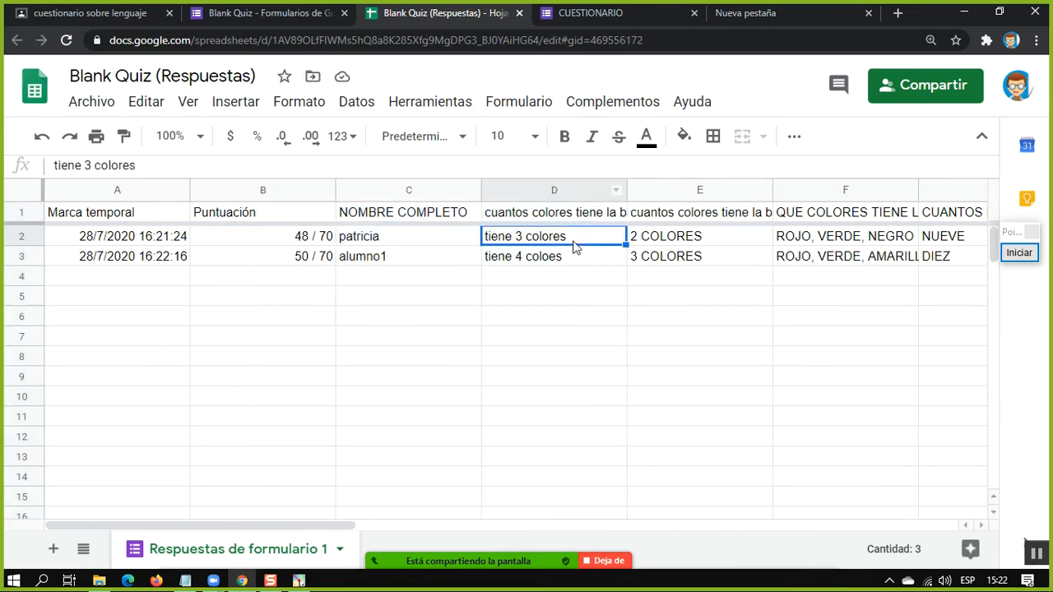
{"action": "key", "text": "Down"}
{"action": "key", "text": "ctrl+x"}
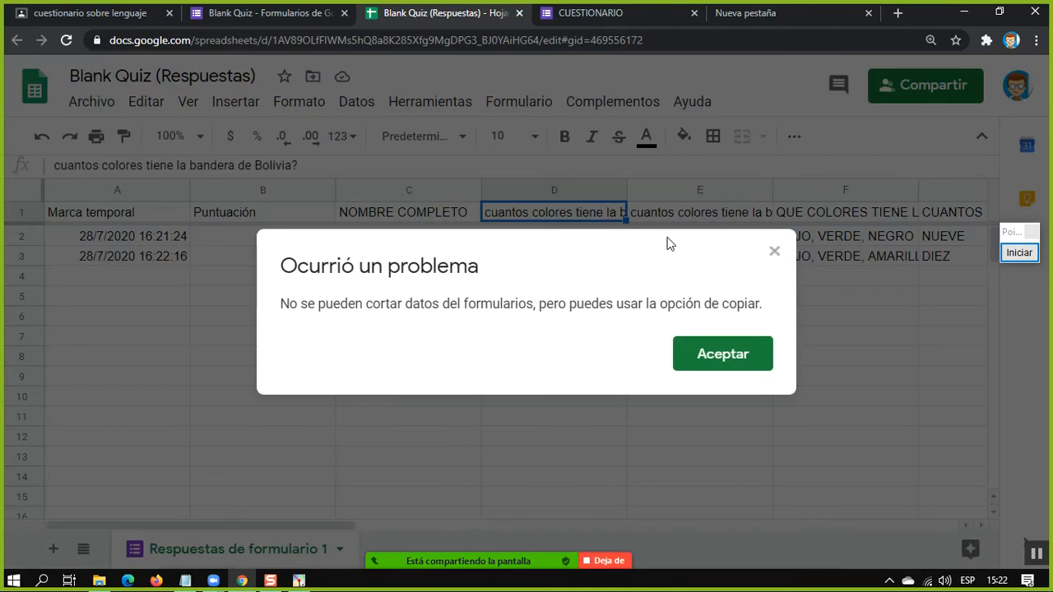
{"action": "left_click", "coordinate": [773, 251]}
{"action": "left_click", "coordinate": [776, 254]}
Read the question headers in row 1 of the response sheet, from NOMBRE COMPLETO across to COMO ES TU PUNTUALIDAD?
{"action": "left_click", "coordinate": [683, 194]}
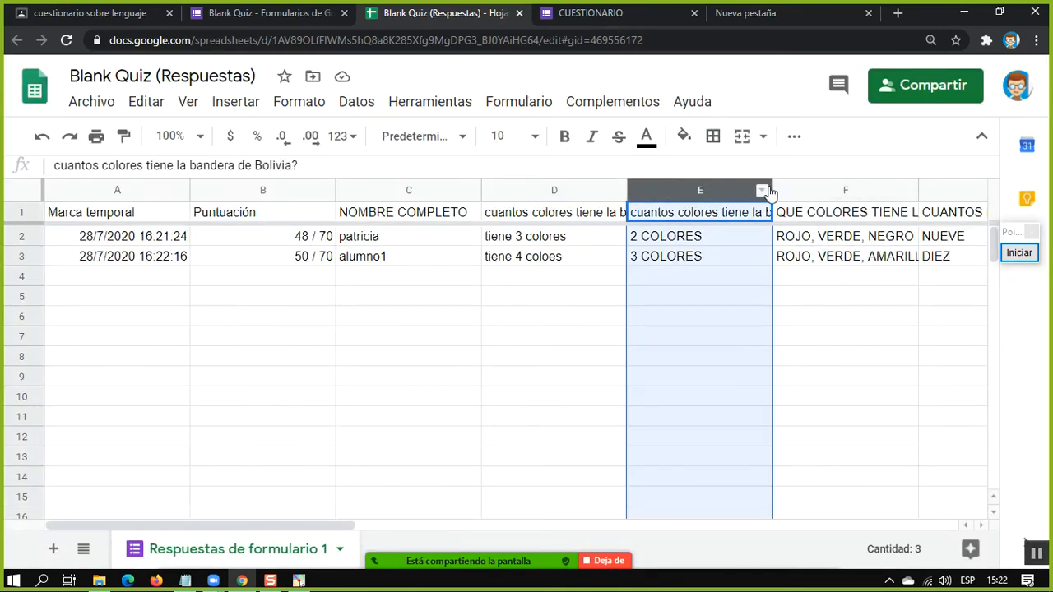
{"action": "left_click", "coordinate": [855, 195]}
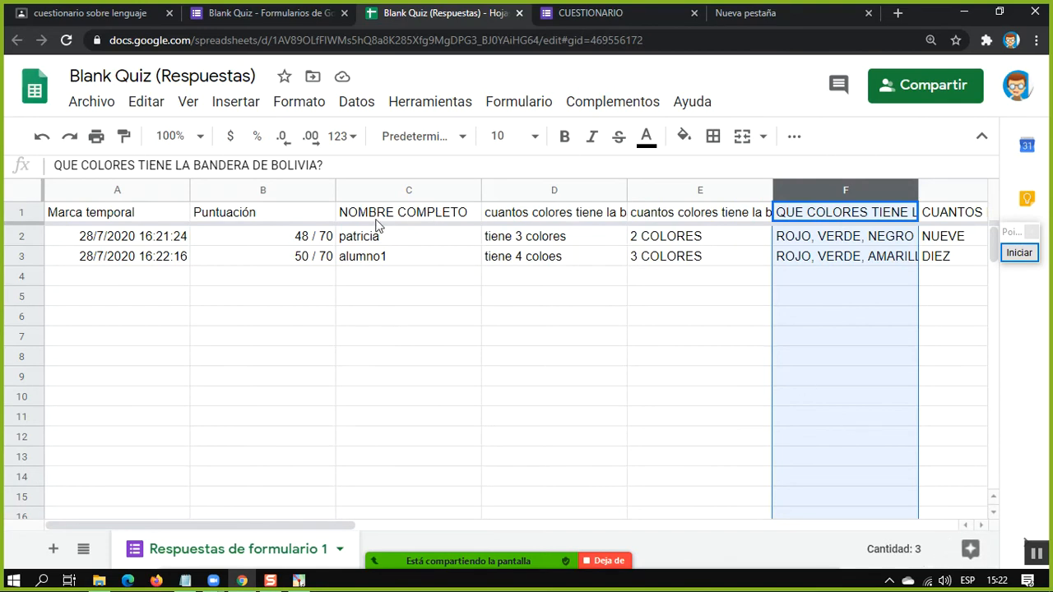
{"action": "left_click", "coordinate": [389, 213]}
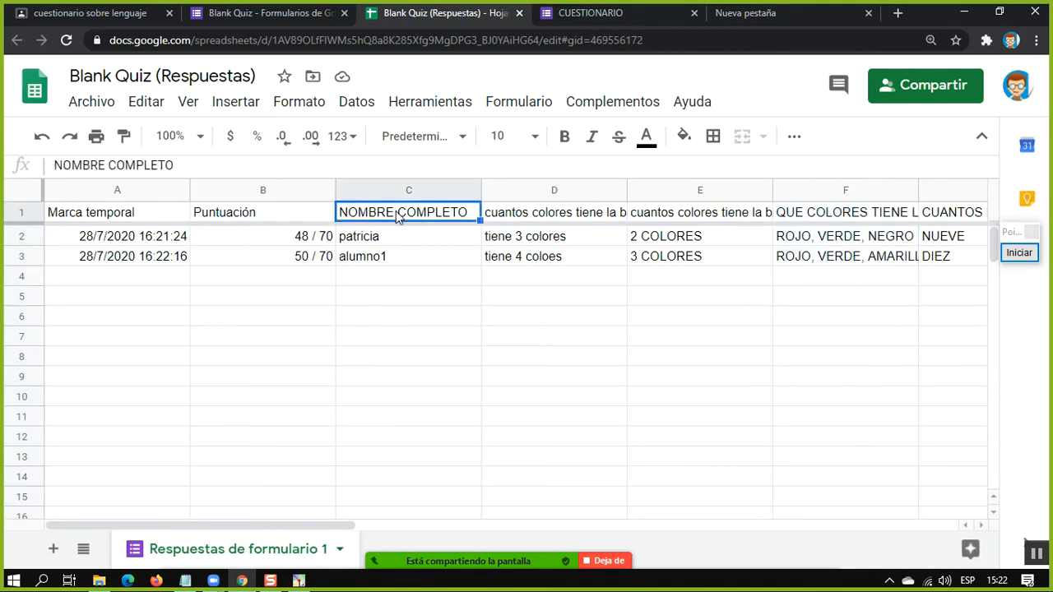
{"action": "left_click", "coordinate": [530, 207]}
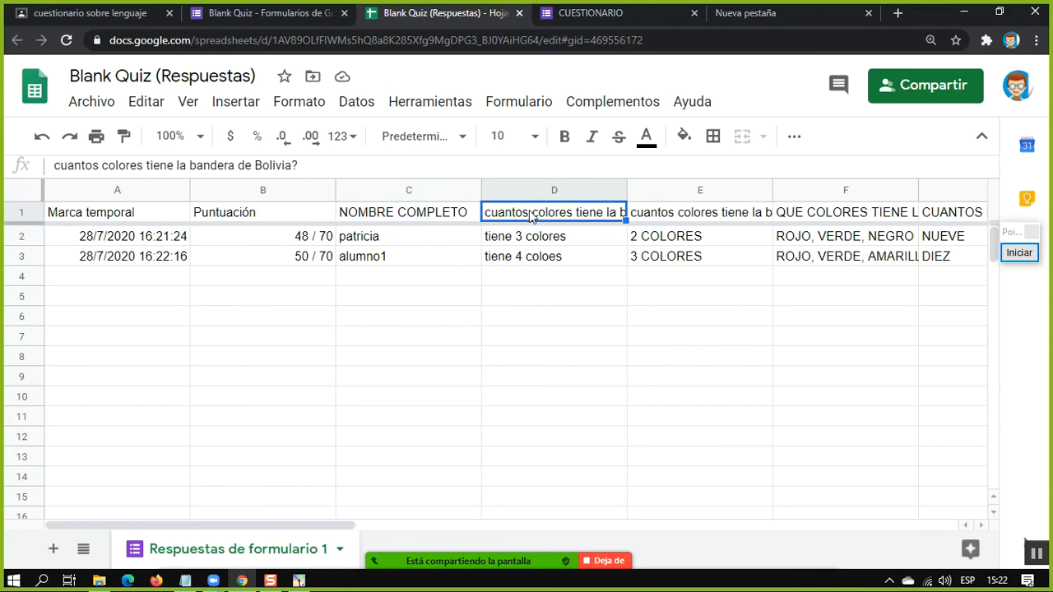
{"action": "left_click", "coordinate": [411, 208]}
{"action": "left_click", "coordinate": [515, 215]}
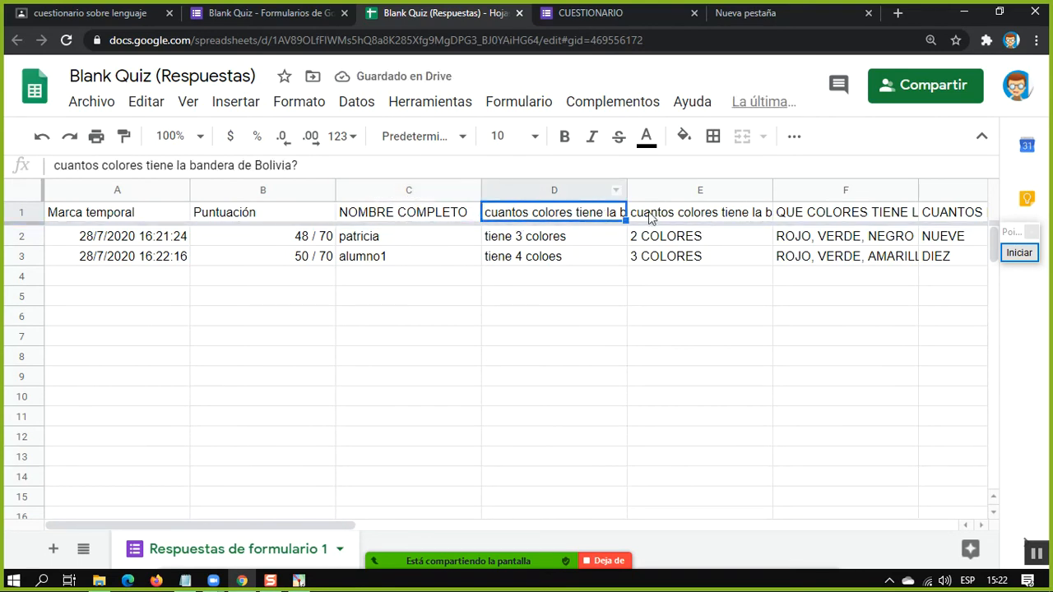
{"action": "left_click", "coordinate": [690, 217]}
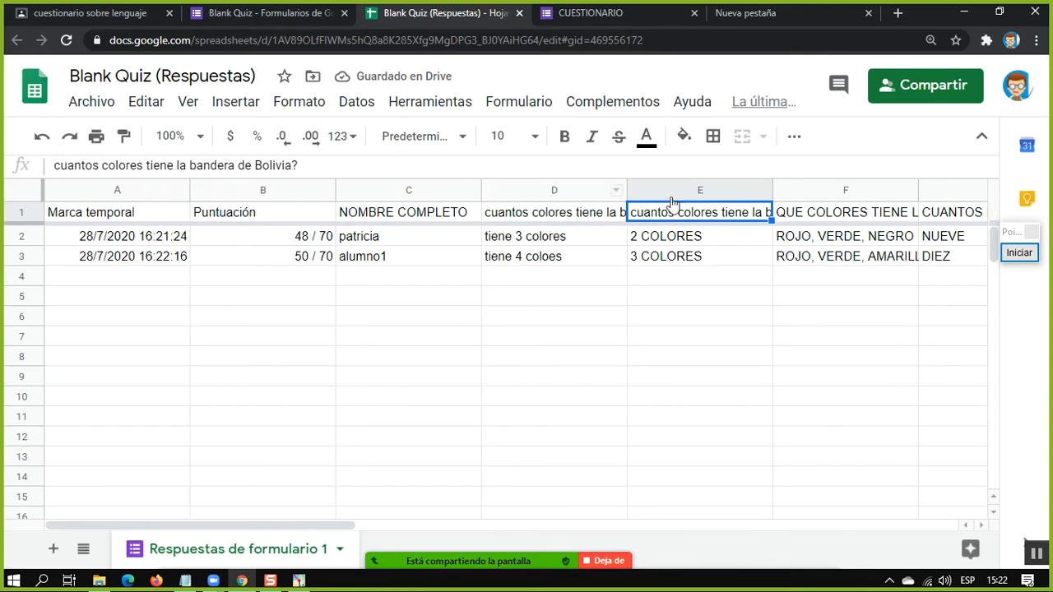
{"action": "left_click", "coordinate": [827, 213]}
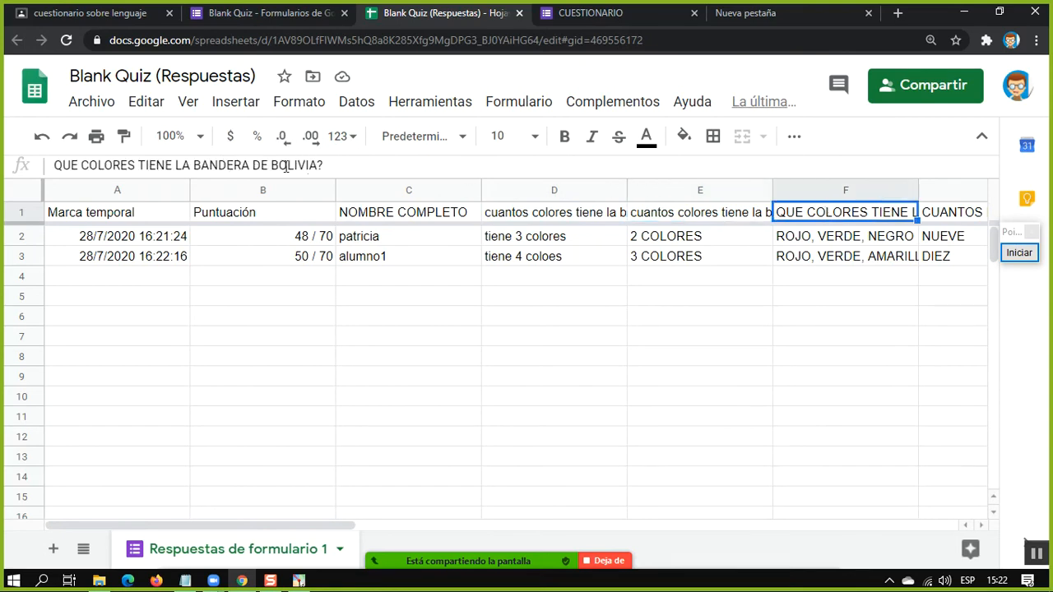
{"action": "left_click", "coordinate": [940, 213]}
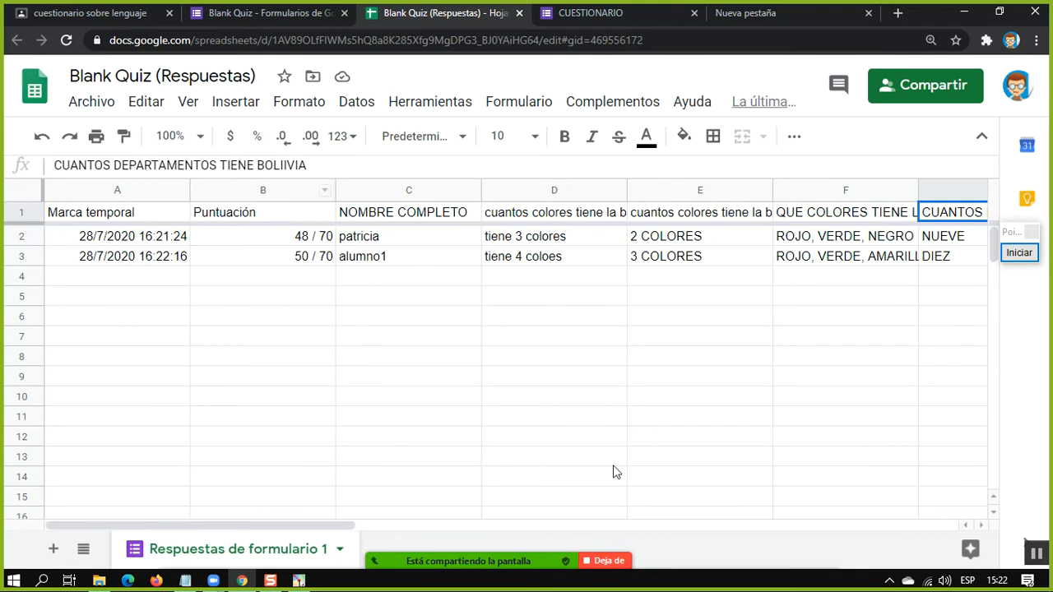
{"action": "left_click_drag", "start_coordinate": [321, 527], "coordinate": [817, 517]}
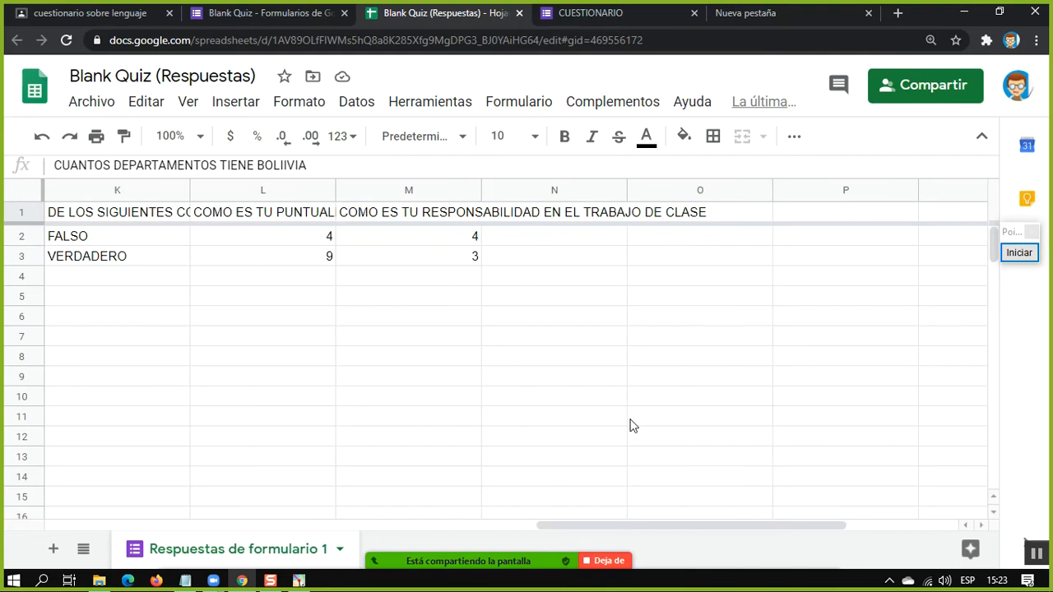
{"action": "left_click", "coordinate": [304, 216]}
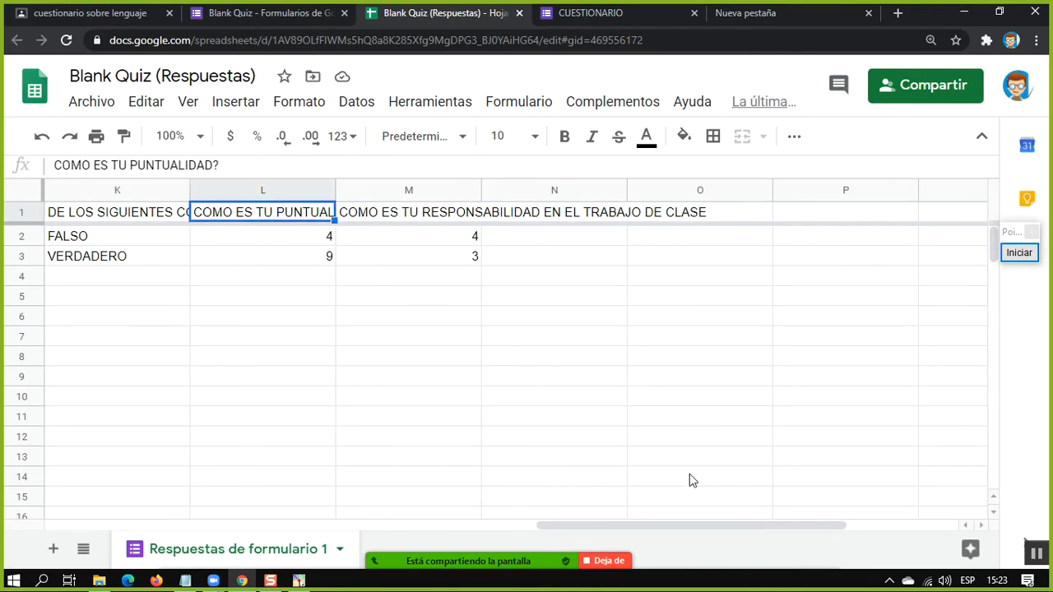
Return to the first columns of the response spreadsheet and close it, going back to the Blank Quiz form
{"action": "left_click_drag", "start_coordinate": [689, 526], "coordinate": [2, 518]}
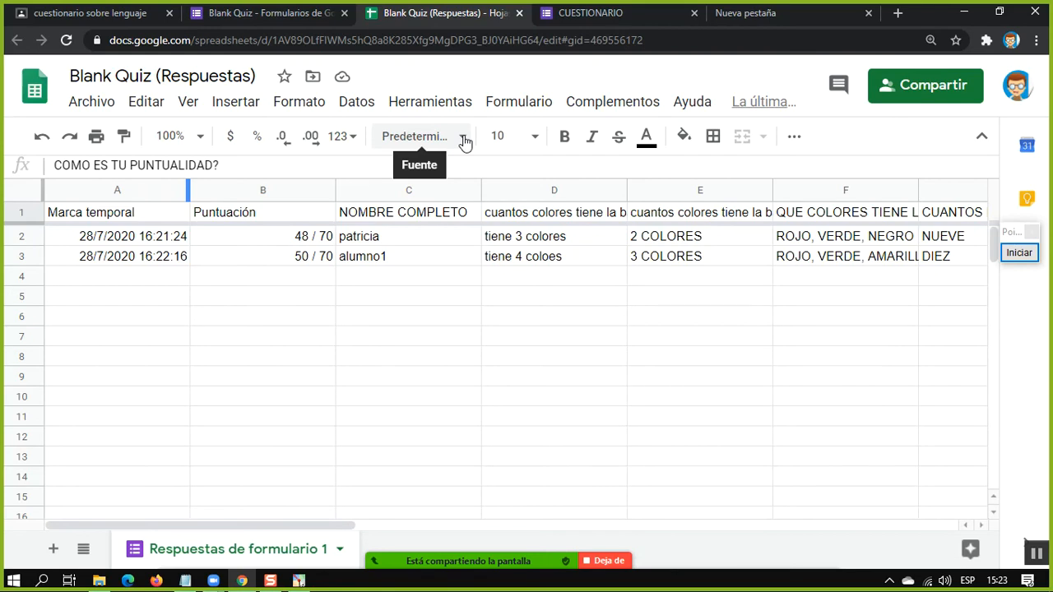
{"action": "left_click", "coordinate": [519, 13]}
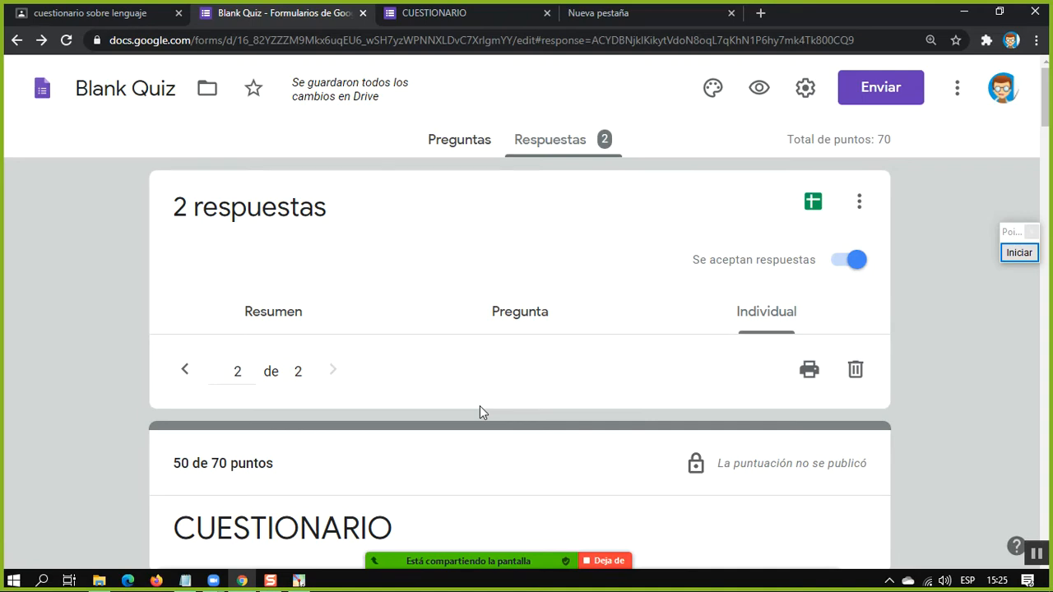
Check the participant list of the Zoom meeting and minimize it
{"action": "left_click", "coordinate": [499, 539]}
{"action": "left_click", "coordinate": [462, 537]}
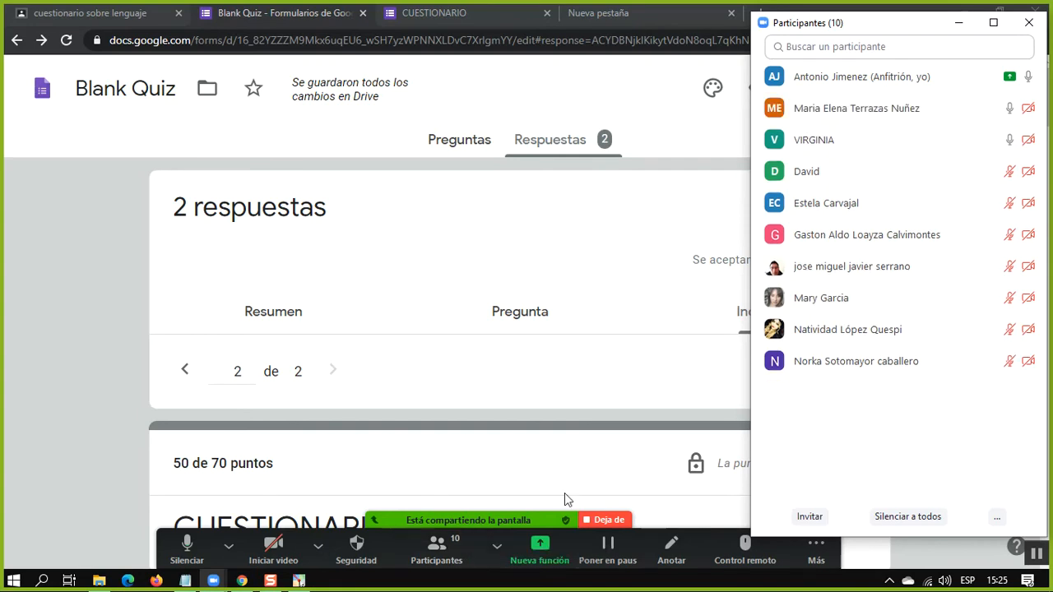
{"action": "left_click", "coordinate": [157, 343]}
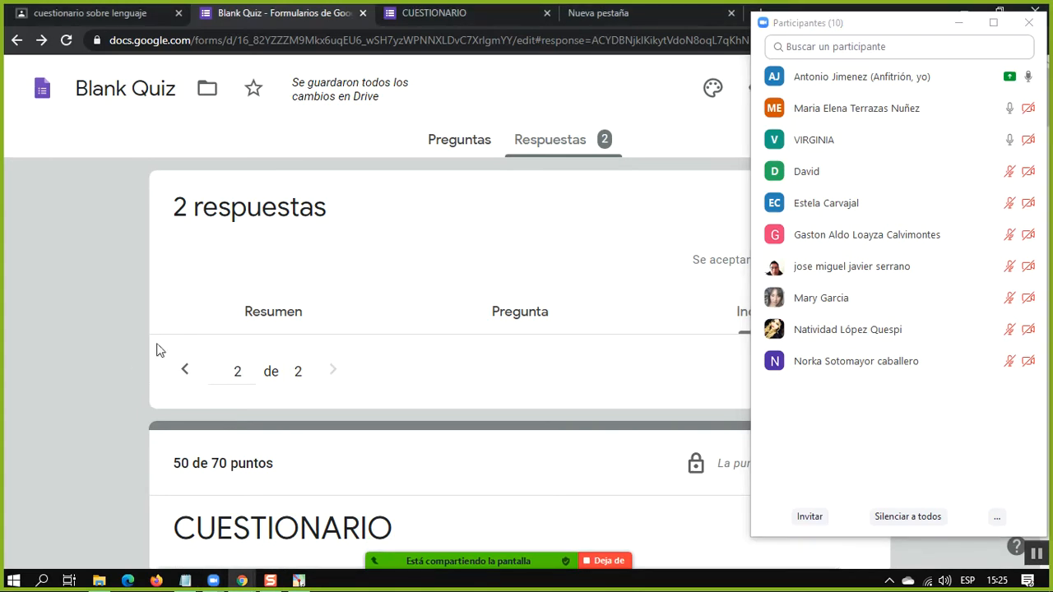
{"action": "left_click", "coordinate": [958, 27]}
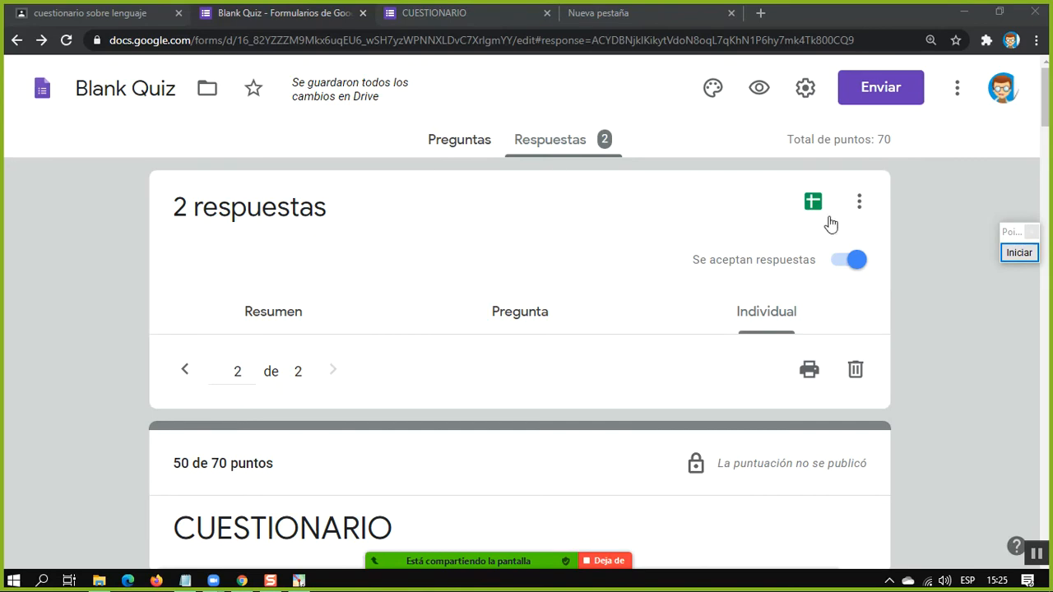
Stop the Blank Quiz form from accepting more responses
{"action": "left_click", "coordinate": [838, 264]}
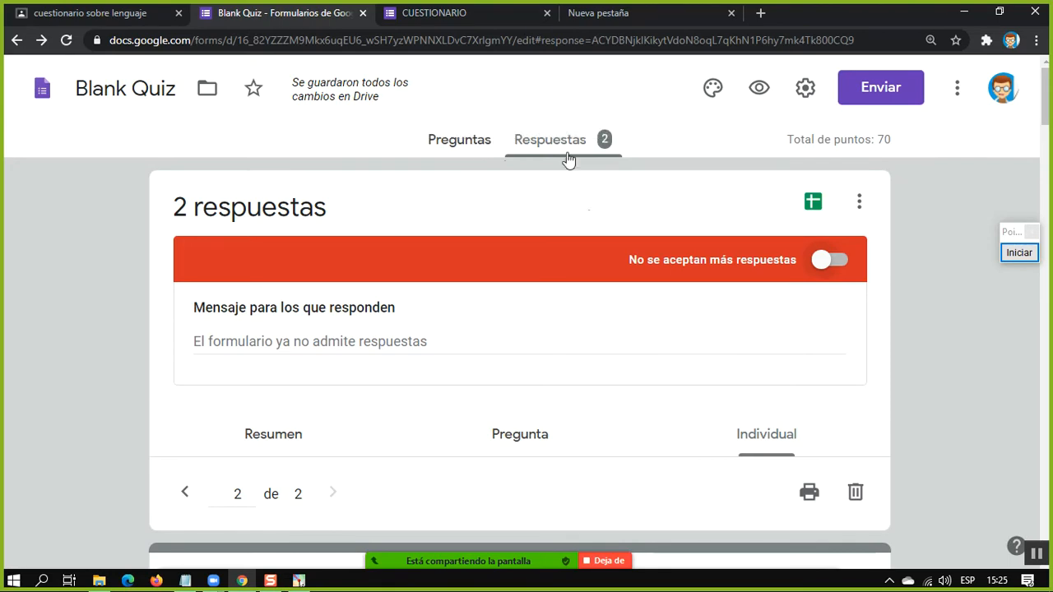
{"action": "scroll", "coordinate": [594, 436], "scroll_direction": "down", "scroll_amount": 4}
{"action": "scroll", "coordinate": [367, 216], "scroll_direction": "up", "scroll_amount": 3}
Switch back to Google Classroom and open the Calificaciones gradebook of the ELEMENTALES "VILLA ARMONIA" class
{"action": "left_click", "coordinate": [97, 11]}
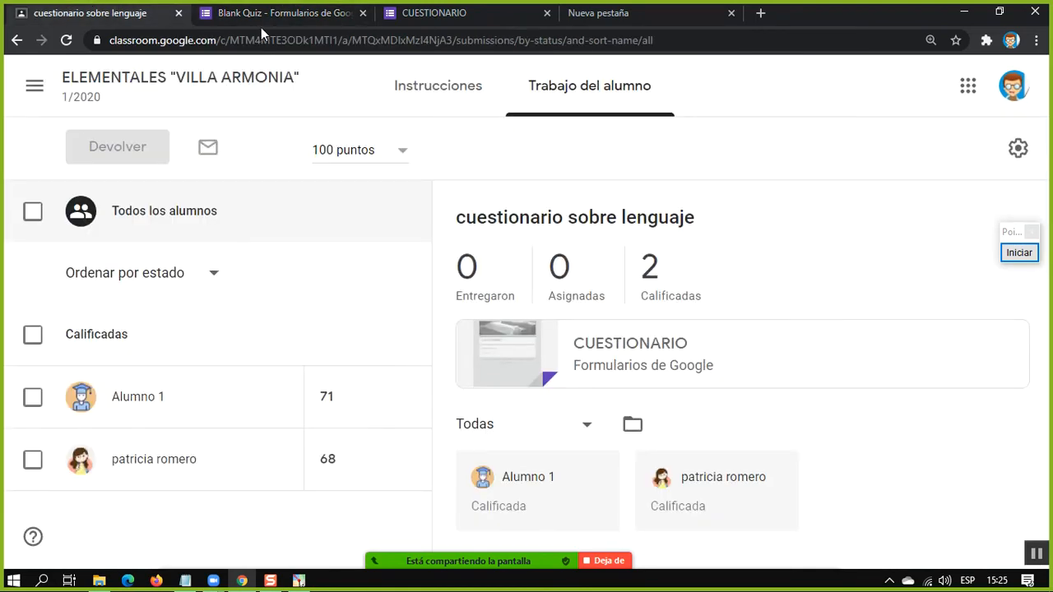
{"action": "left_click", "coordinate": [280, 14]}
{"action": "left_click", "coordinate": [144, 10]}
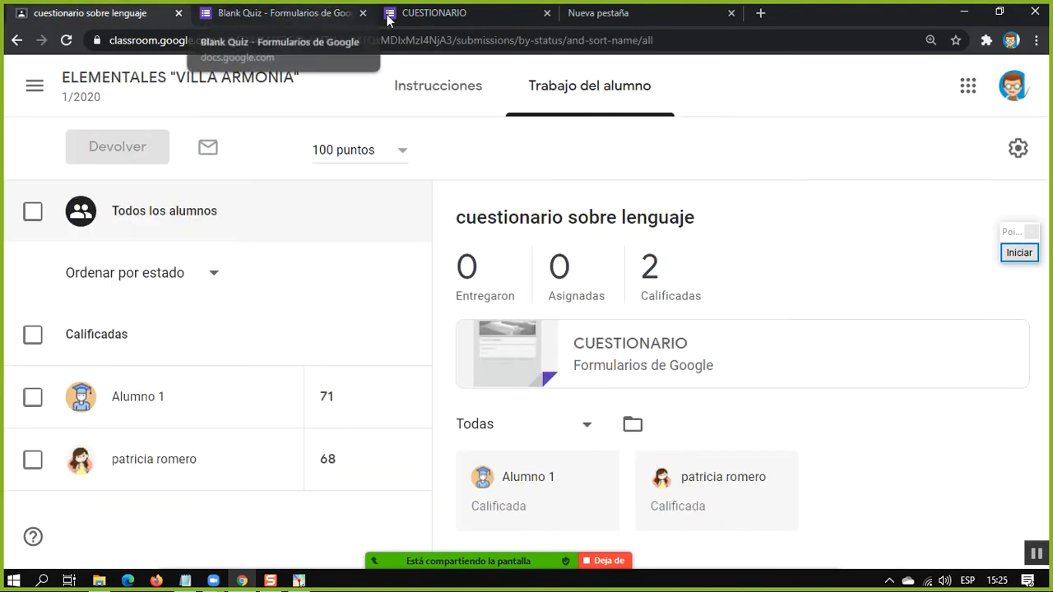
{"action": "left_click", "coordinate": [318, 18]}
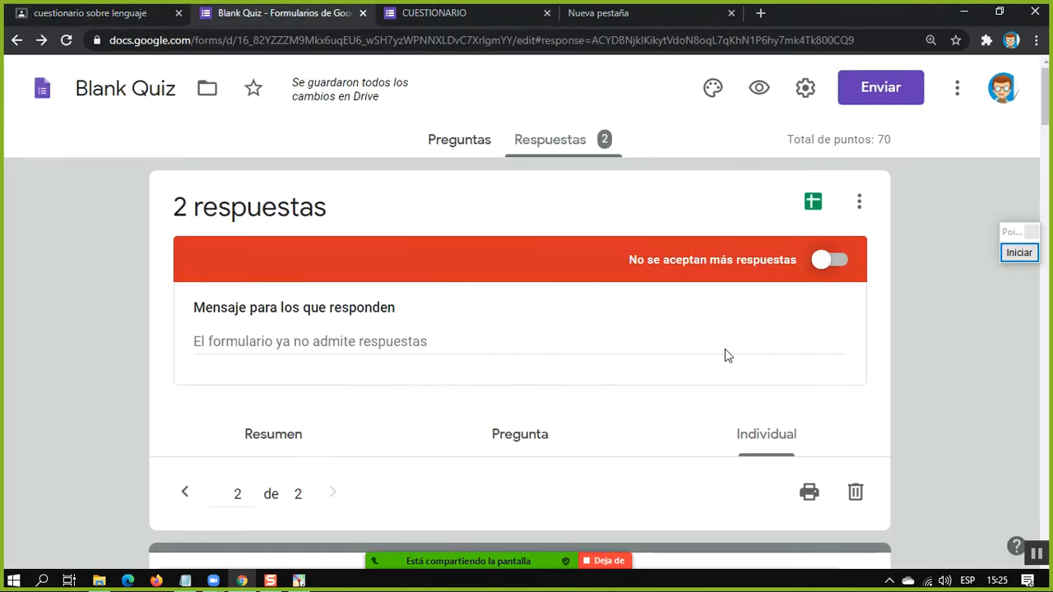
{"action": "left_click", "coordinate": [72, 18]}
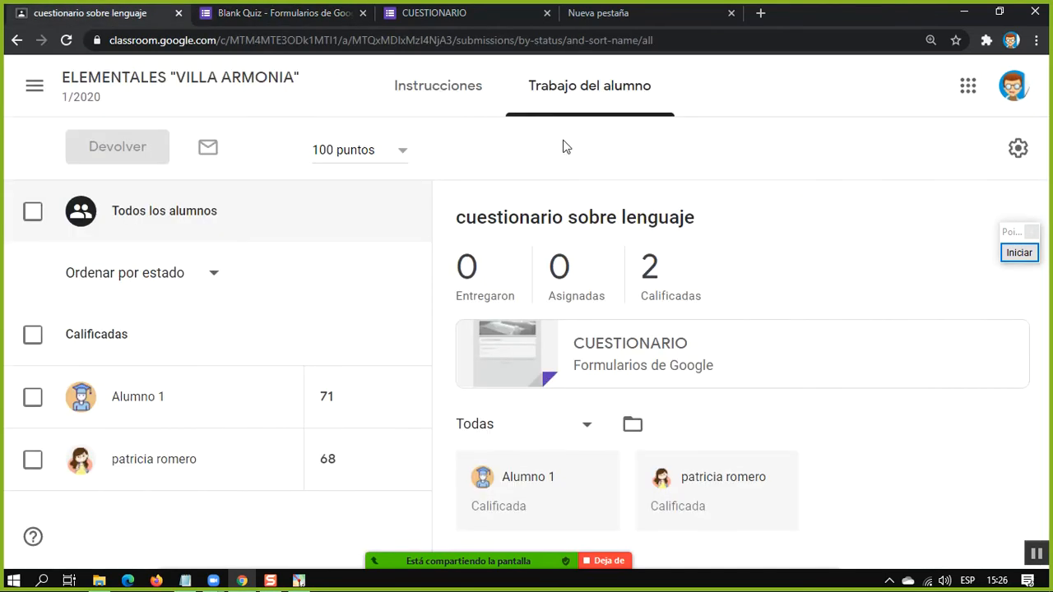
{"action": "left_click", "coordinate": [97, 84]}
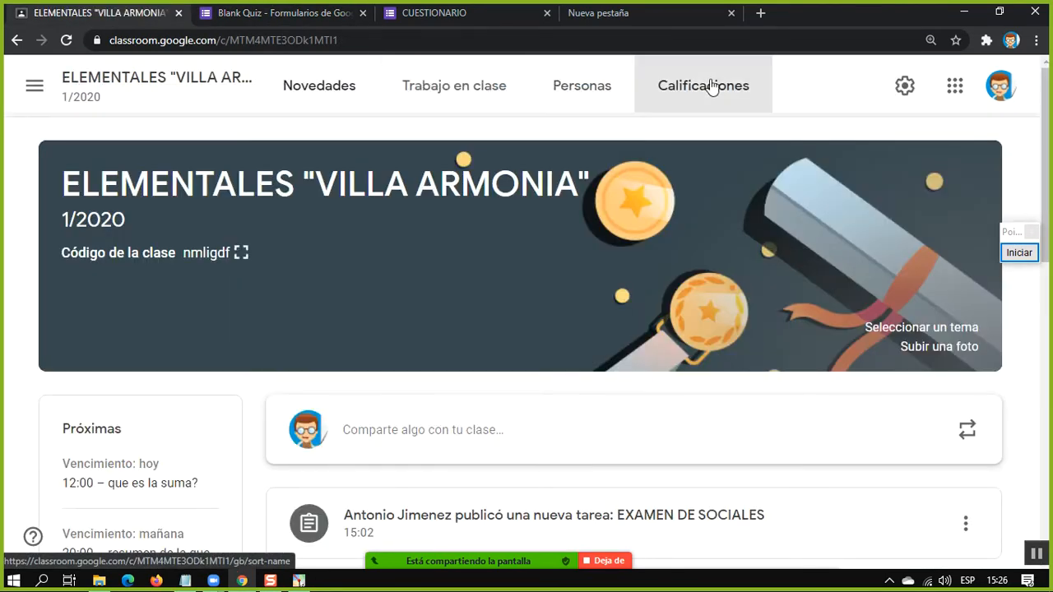
{"action": "left_click", "coordinate": [712, 88]}
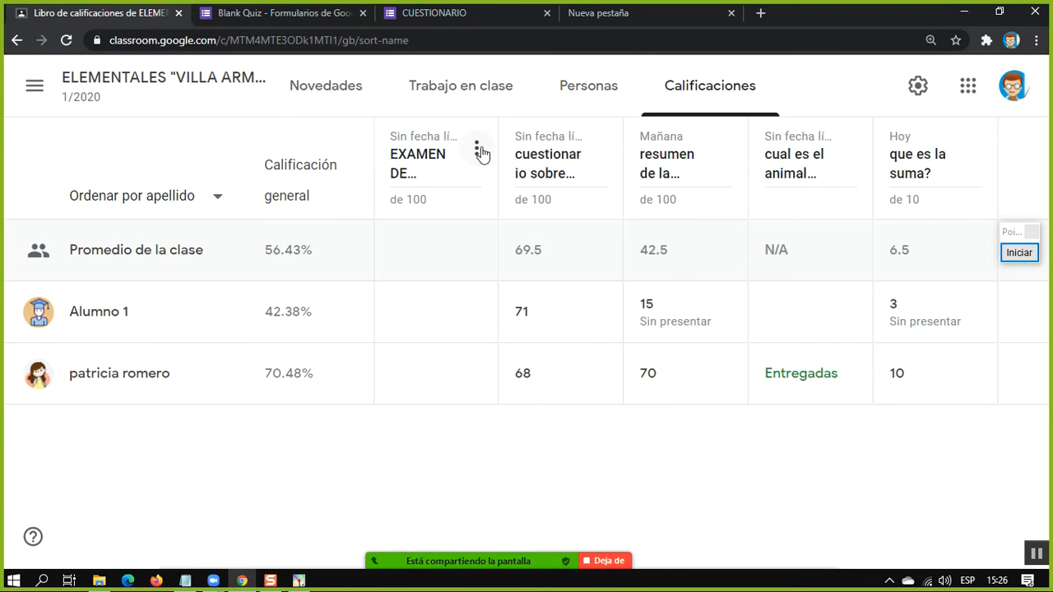
Mute the remaining unmuted attendee in the Zoom meeting and minimize the participant list
{"action": "left_click", "coordinate": [476, 148]}
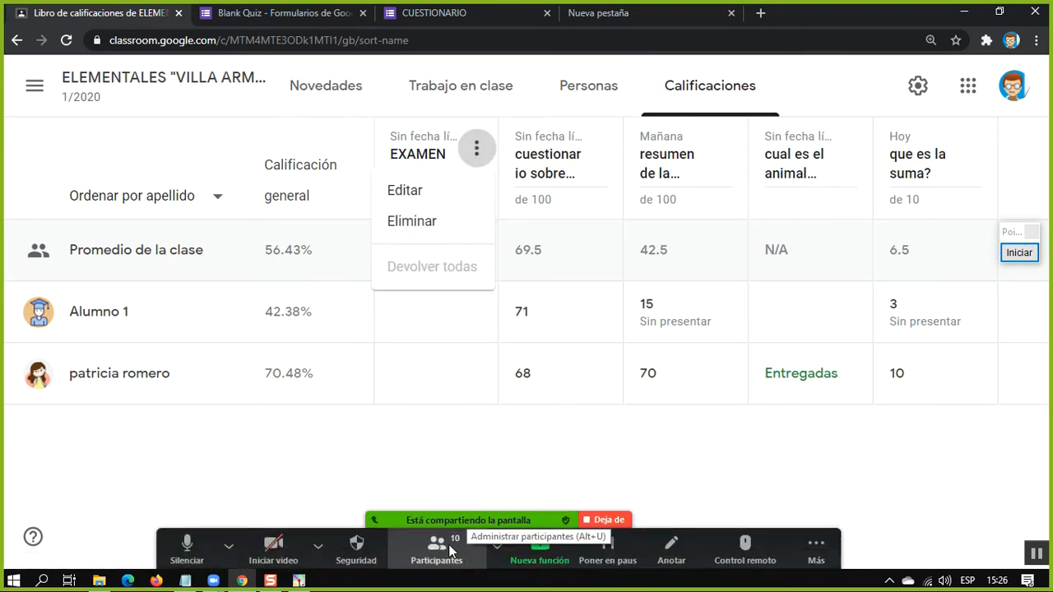
{"action": "left_click", "coordinate": [436, 547]}
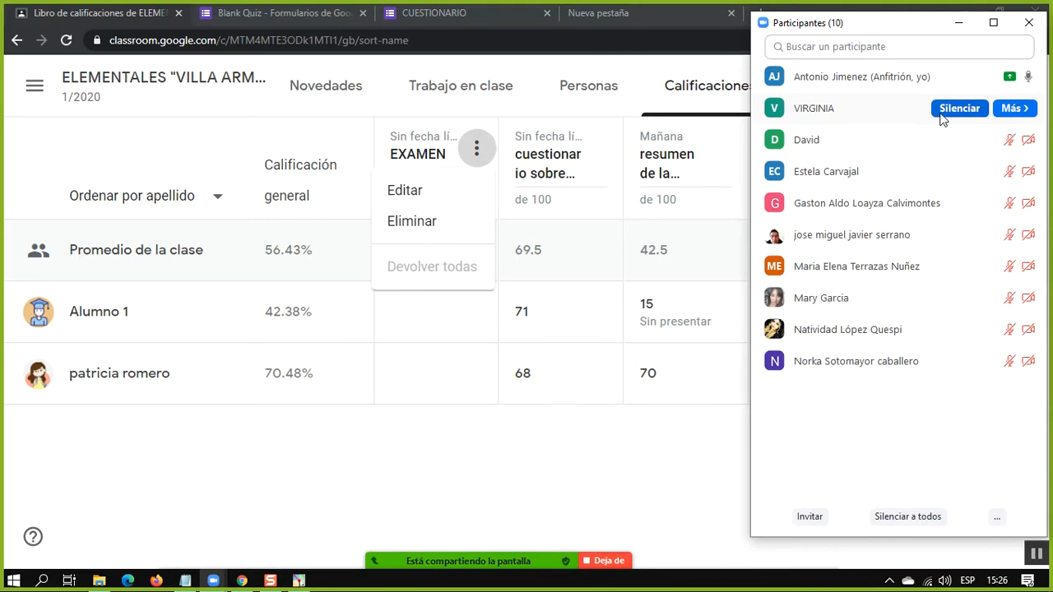
{"action": "left_click", "coordinate": [957, 108]}
{"action": "left_click", "coordinate": [435, 417]}
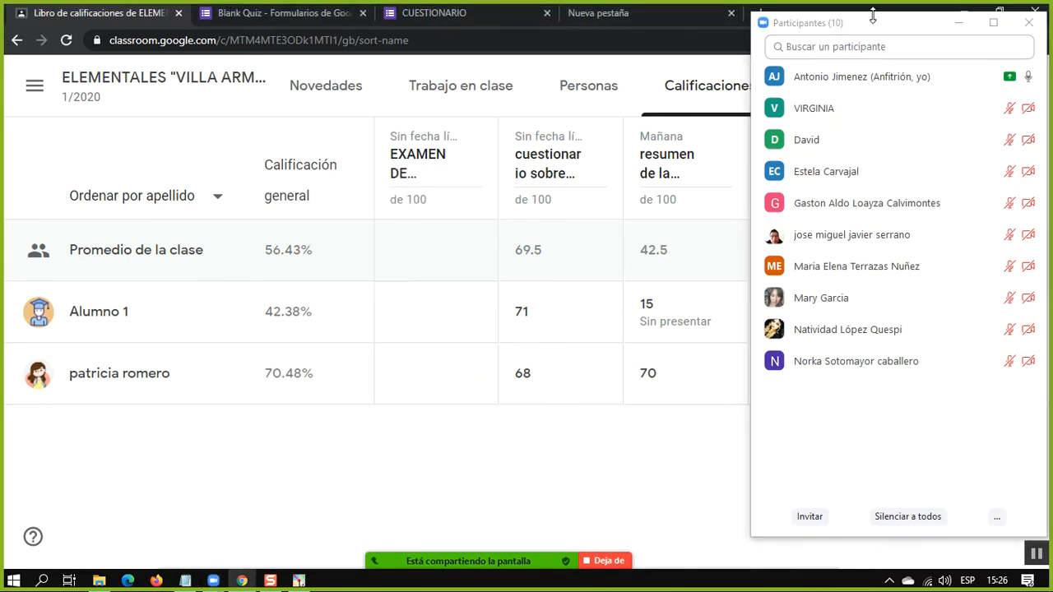
{"action": "left_click", "coordinate": [958, 22]}
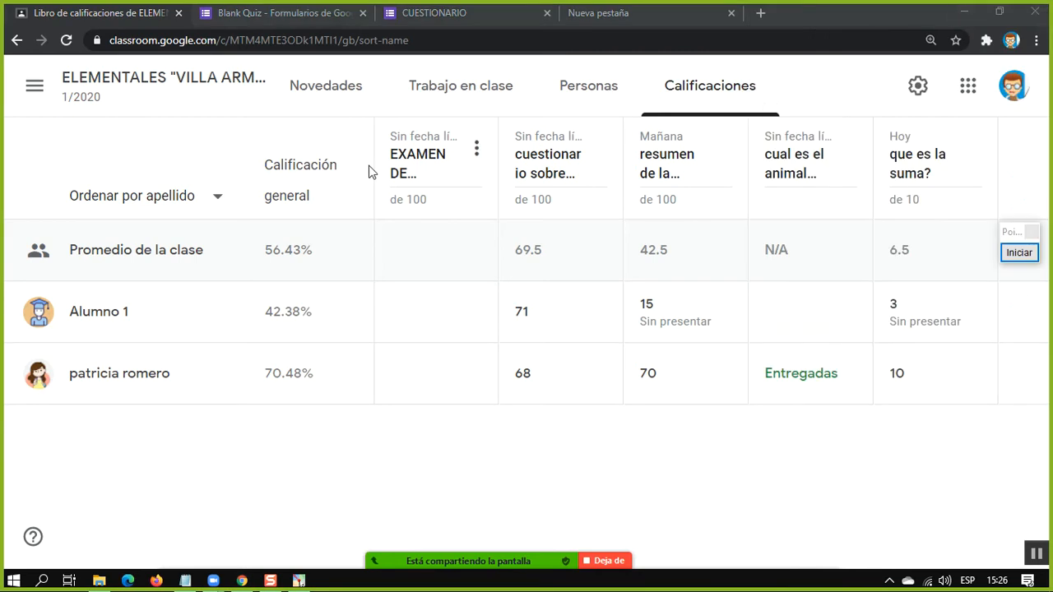
Examine the exam column's options and both students' grade cells across the assignments in the gradebook
{"action": "left_click", "coordinate": [477, 148]}
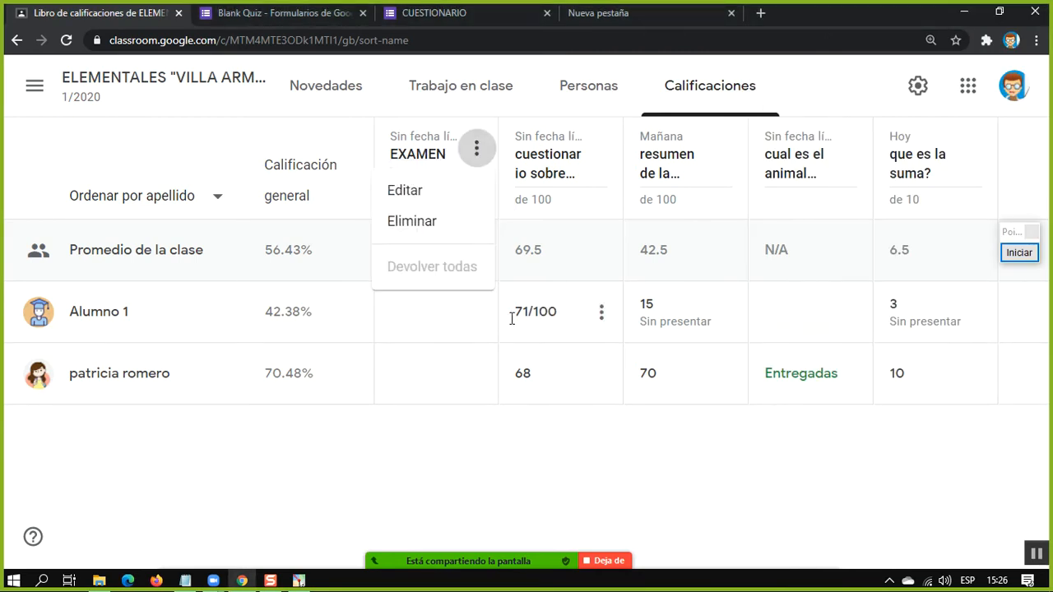
{"action": "left_click", "coordinate": [655, 303]}
{"action": "left_click", "coordinate": [671, 376]}
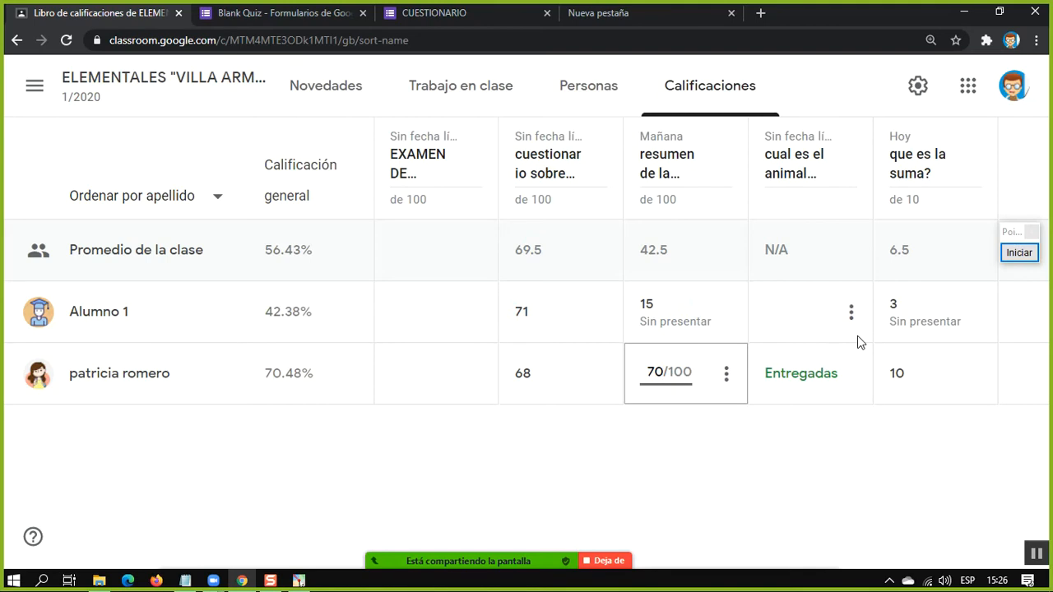
{"action": "left_click", "coordinate": [890, 372]}
{"action": "left_click", "coordinate": [900, 311]}
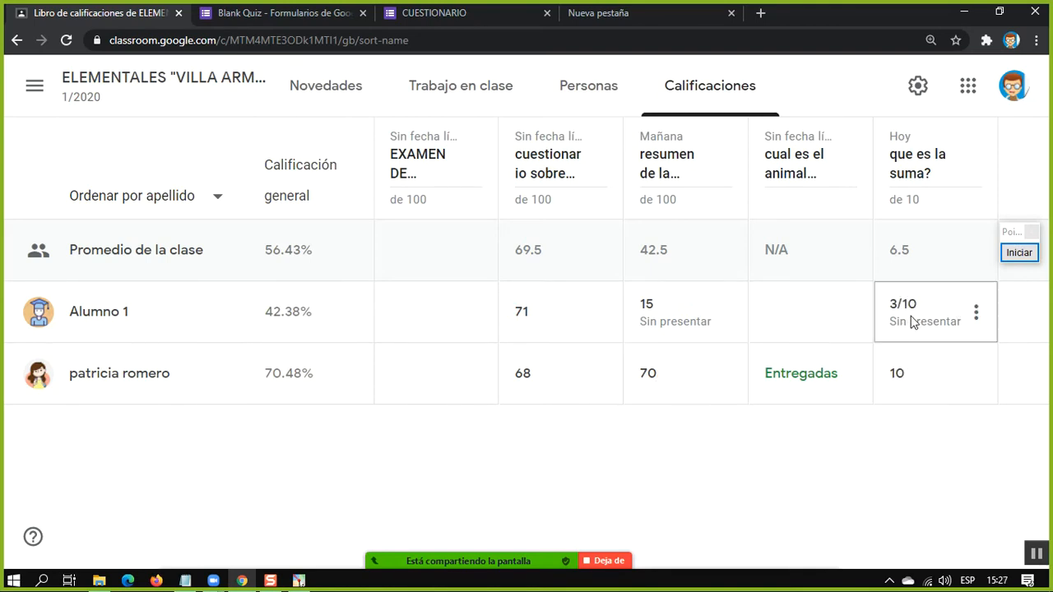
{"action": "left_click", "coordinate": [636, 317]}
{"action": "left_click", "coordinate": [533, 309]}
{"action": "left_click", "coordinate": [385, 300]}
{"action": "left_click", "coordinate": [535, 310]}
{"action": "left_click", "coordinate": [533, 370]}
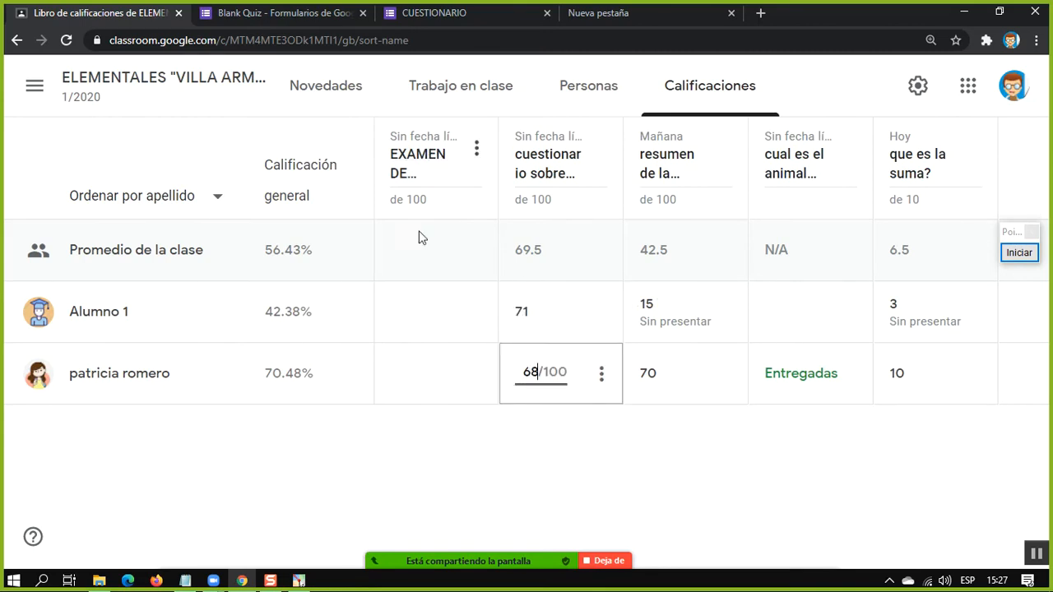
{"action": "left_click", "coordinate": [412, 313]}
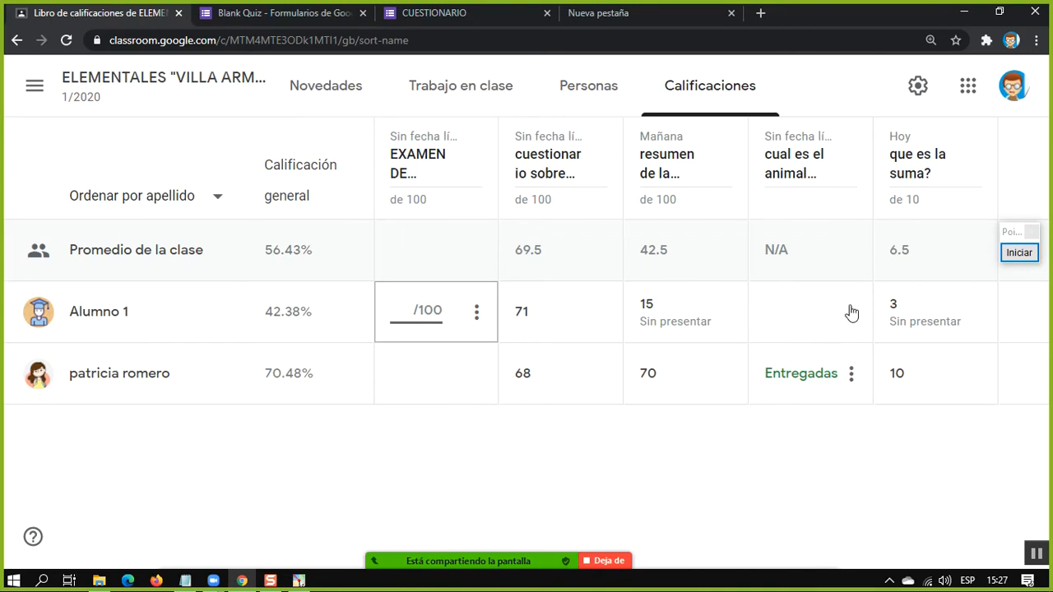
Outline the student list and exam column with a red rectangle using the screen annotation tool, and end the annotation
{"action": "left_click", "coordinate": [1018, 255]}
{"action": "mouse_move", "coordinate": [42, 150]}
{"action": "left_mouse_down"}
{"action": "mouse_move", "coordinate": [162, 283]}
{"action": "mouse_move", "coordinate": [507, 412]}
{"action": "left_mouse_up"}
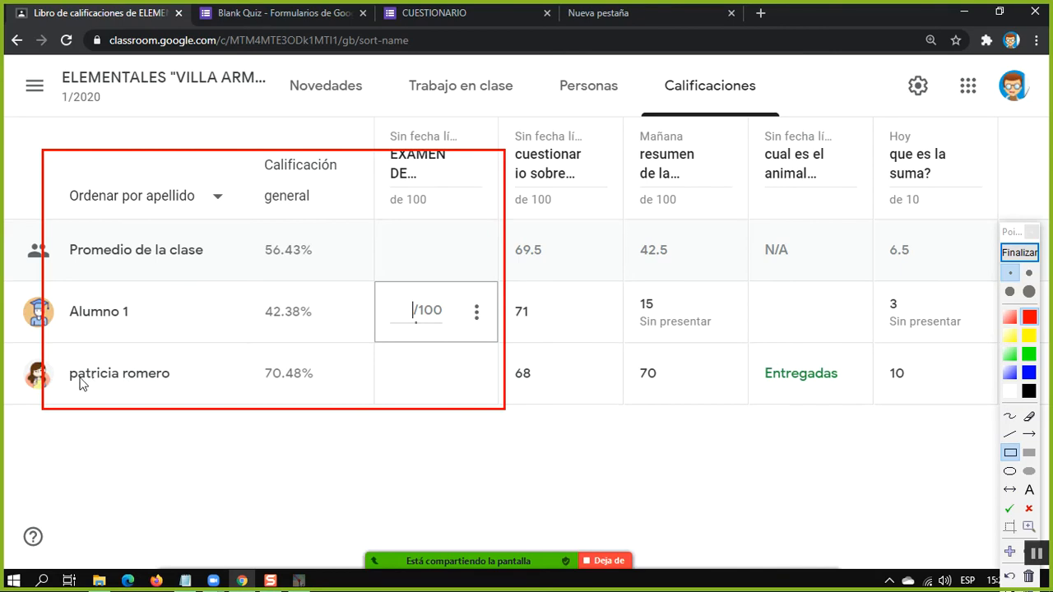
{"action": "left_click", "coordinate": [1018, 253]}
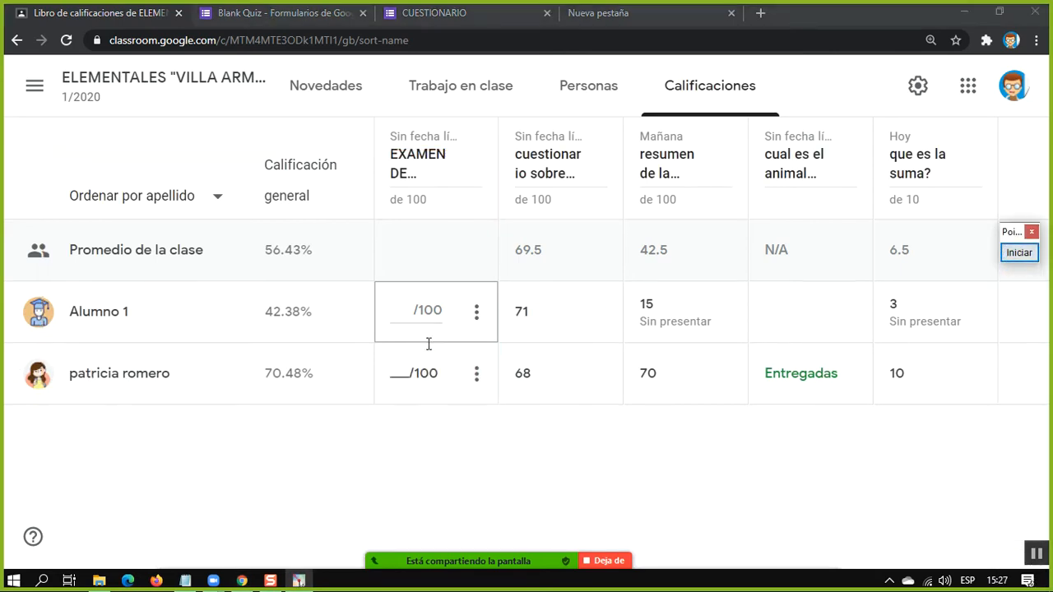
Enter EXAMEN DE SOCIALES grades of 56 for Alumno 1 and 80 for the second student
{"action": "left_click", "coordinate": [412, 311]}
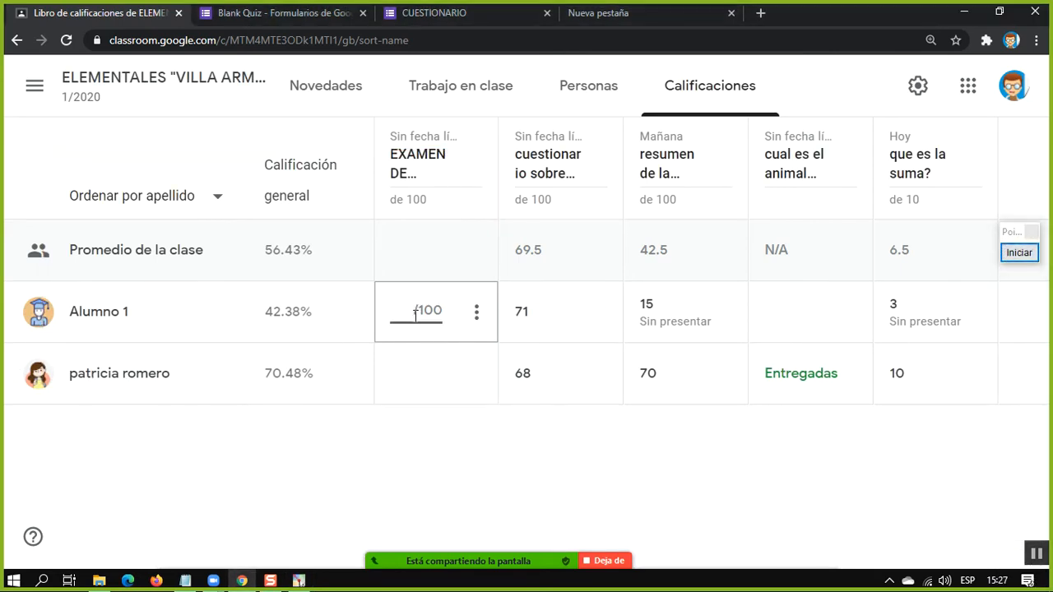
{"action": "type", "text": "56"}
{"action": "key", "text": "Tab"}
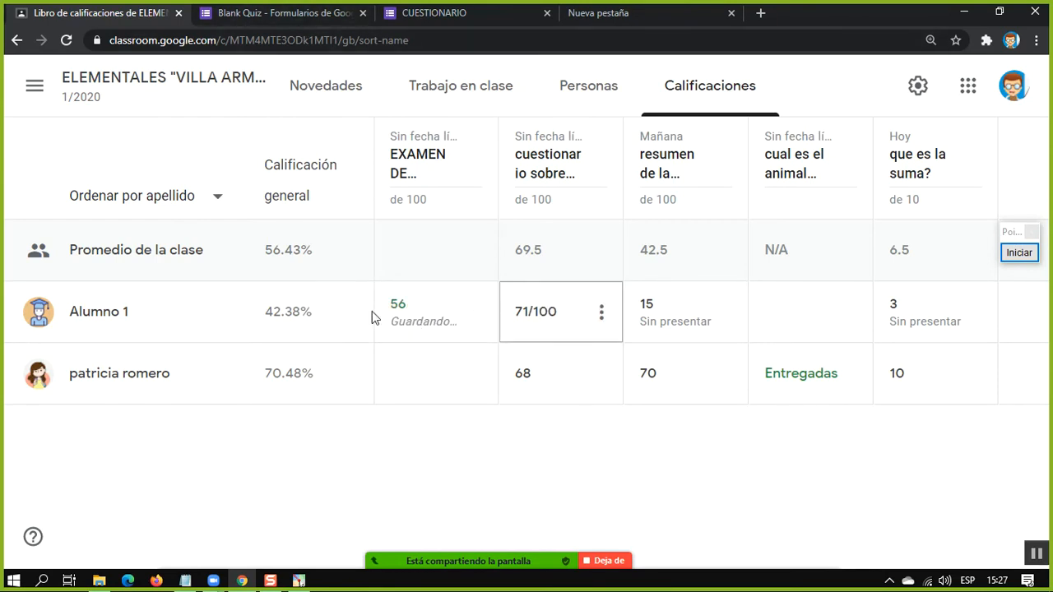
{"action": "left_click", "coordinate": [415, 369]}
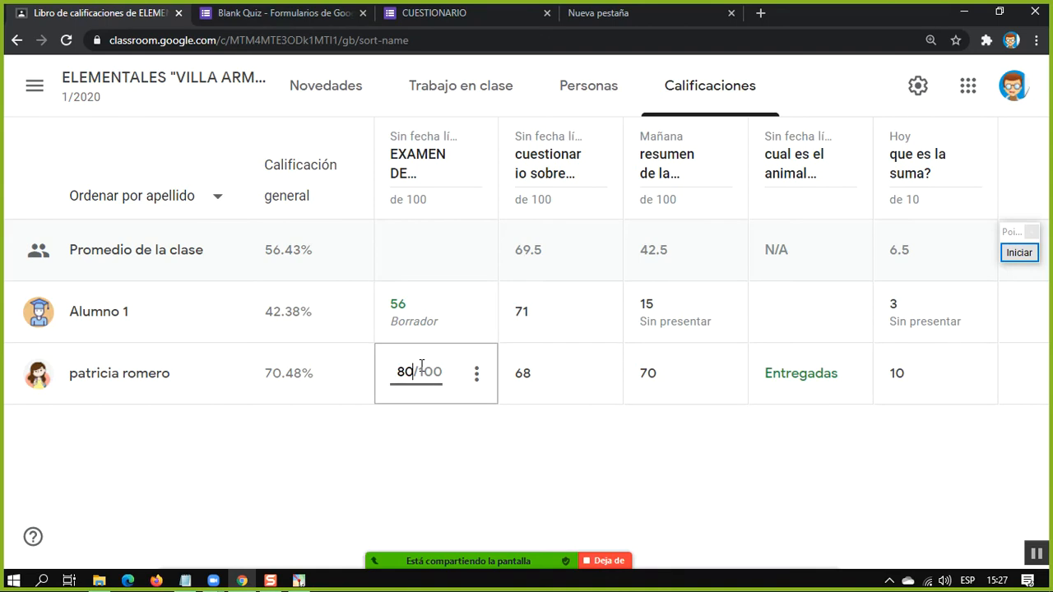
{"action": "type", "text": "80"}
{"action": "left_click", "coordinate": [507, 500]}
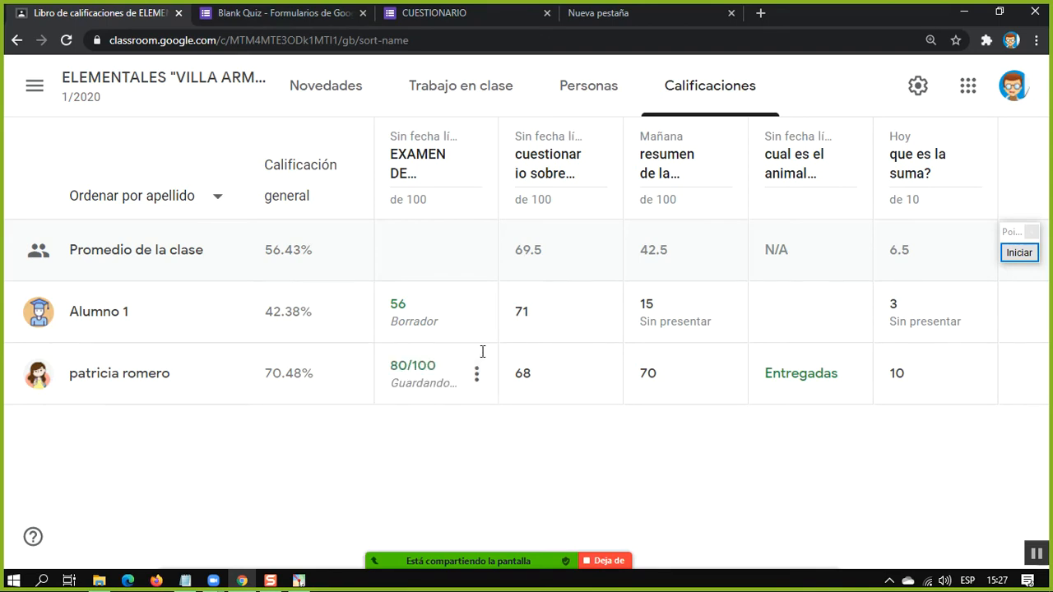
{"action": "left_click", "coordinate": [446, 328]}
{"action": "left_click", "coordinate": [310, 452]}
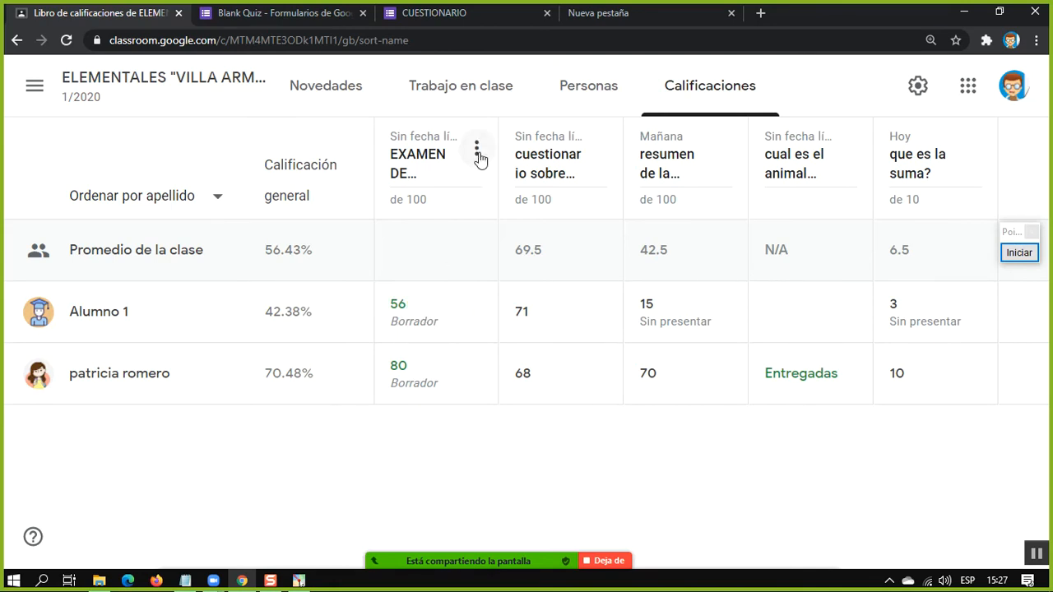
Return all EXAMEN DE SOCIALES grades to the students, including the work not handed in
{"action": "left_click", "coordinate": [477, 150]}
{"action": "left_click", "coordinate": [443, 268]}
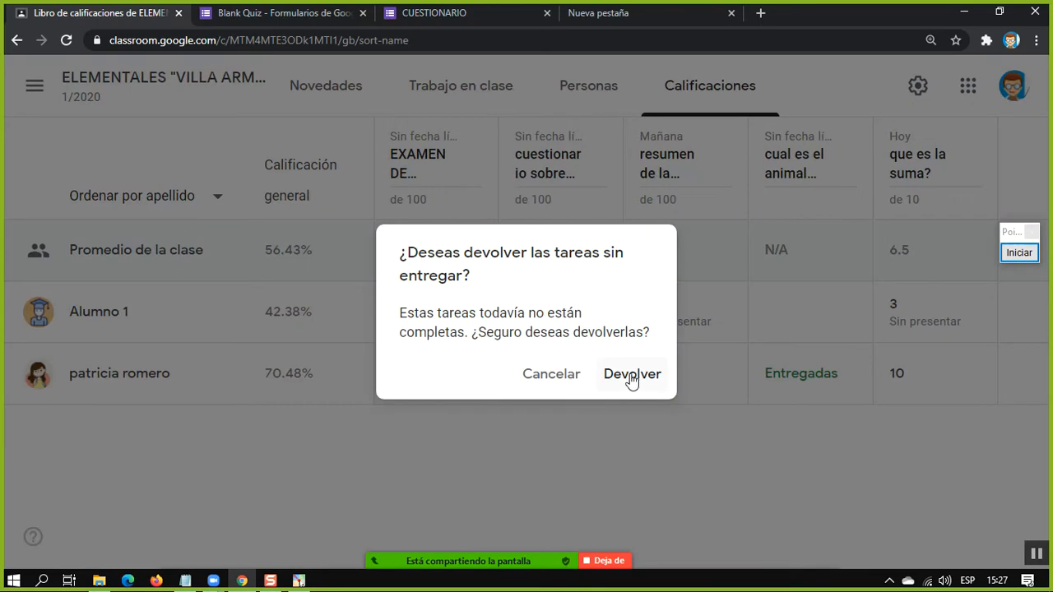
{"action": "left_click", "coordinate": [657, 374]}
{"action": "left_click", "coordinate": [705, 443]}
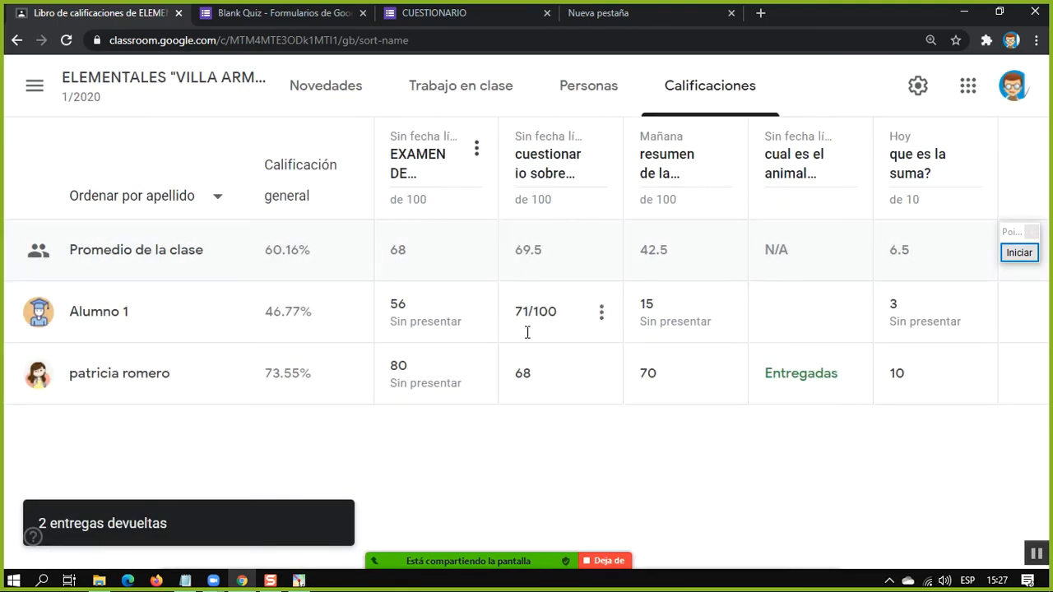
Inspect Alumno 1's returned EXAMEN DE SOCIALES grade cell without changing it
{"action": "left_click", "coordinate": [425, 327]}
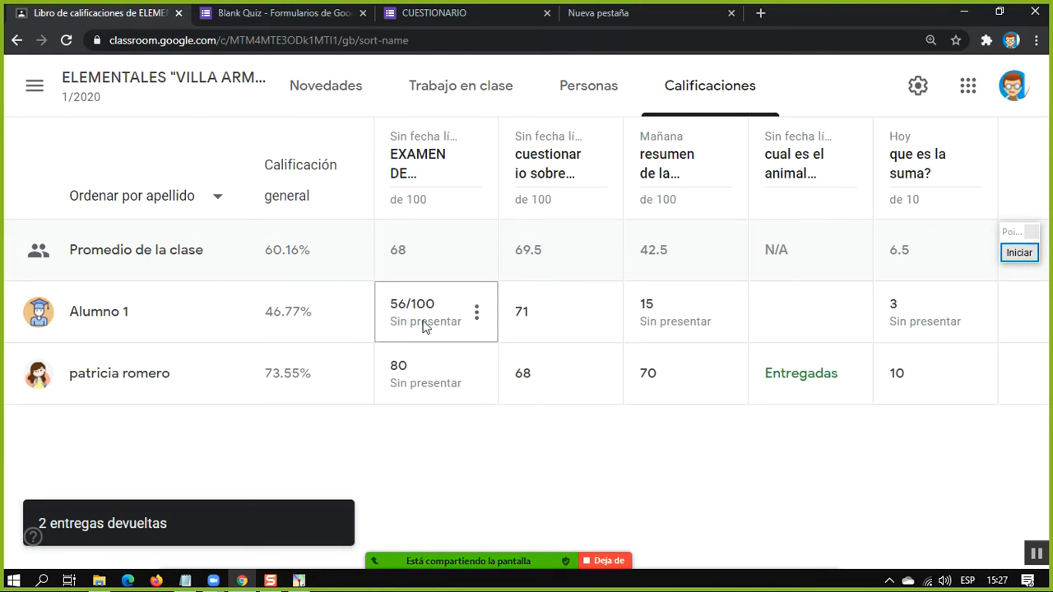
{"action": "left_click", "coordinate": [471, 333]}
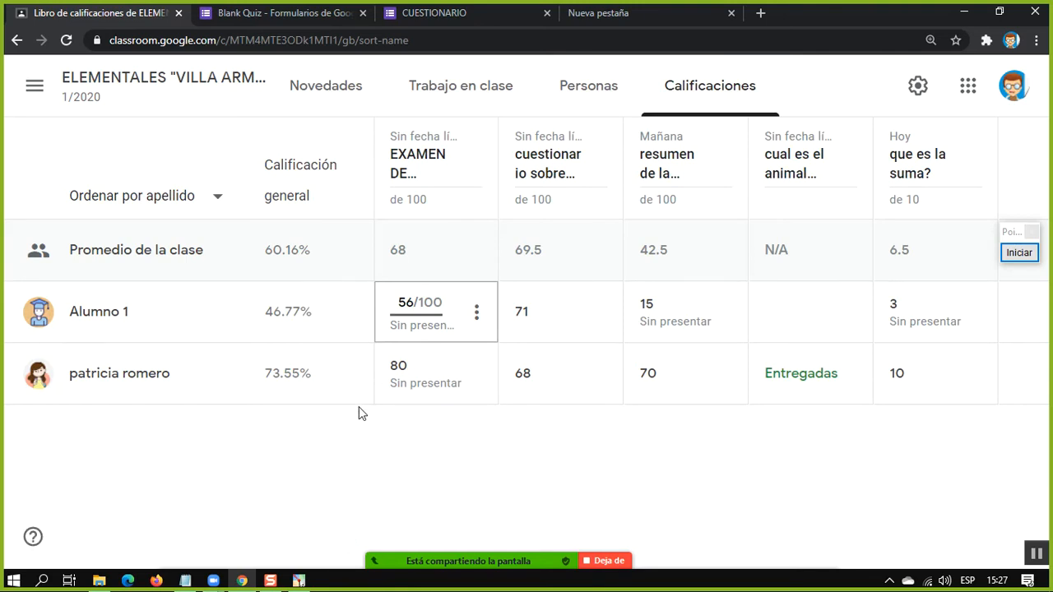
{"action": "left_click", "coordinate": [360, 411]}
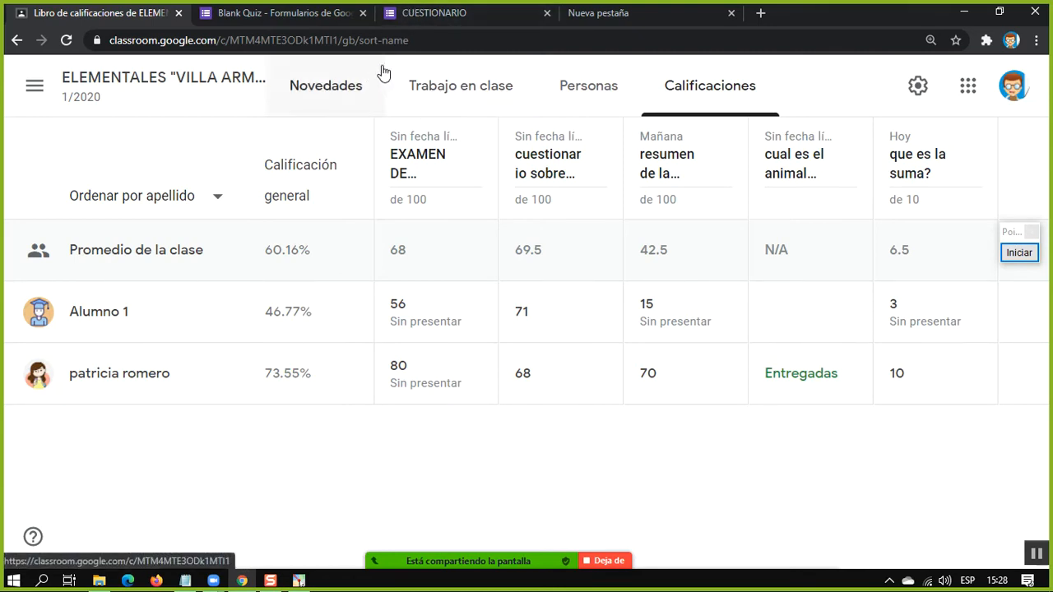
Leave the gradebook for the class home page and open the Classroom calendar
{"action": "left_click", "coordinate": [70, 95]}
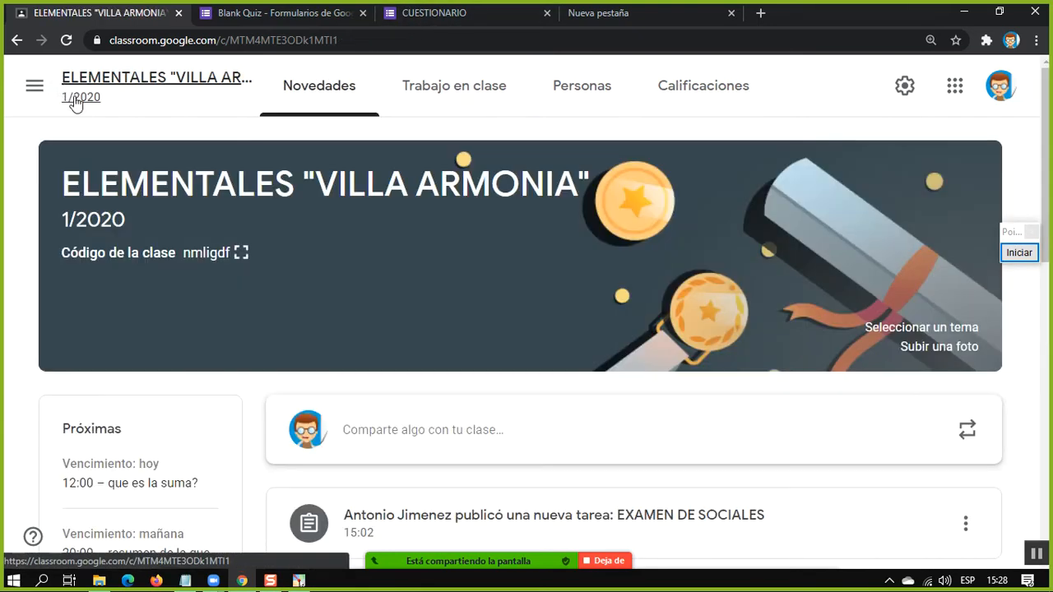
{"action": "left_click", "coordinate": [35, 85]}
{"action": "left_click", "coordinate": [156, 148]}
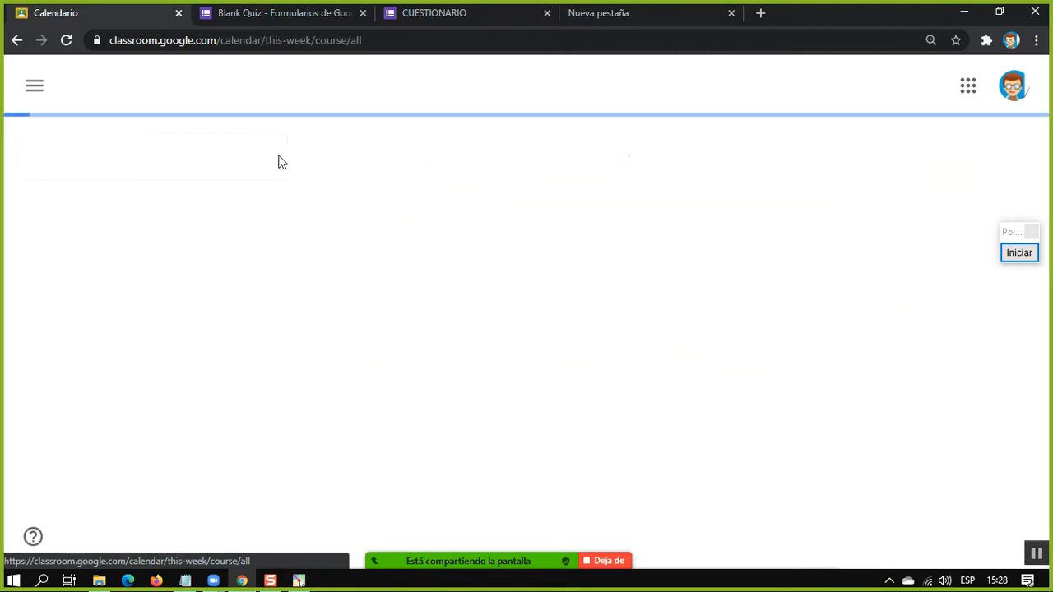
Return from the calendar to the classes page and view the options available for the C. SOCIALES APLICADO "B" class
{"action": "left_click", "coordinate": [35, 87]}
{"action": "scroll", "coordinate": [257, 321], "scroll_direction": "down", "scroll_amount": 3}
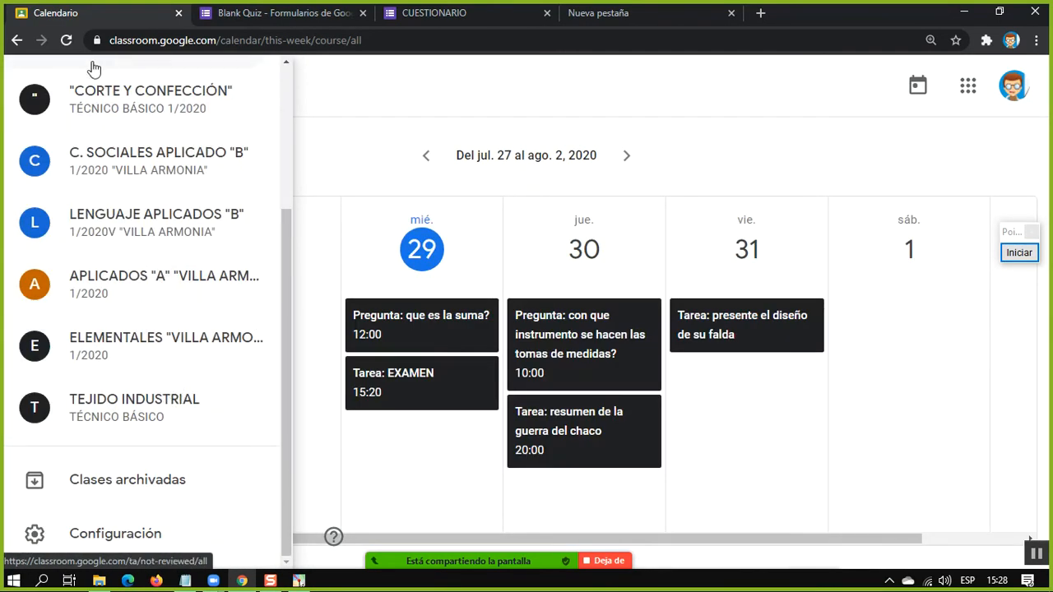
{"action": "scroll", "coordinate": [139, 118], "scroll_direction": "up", "scroll_amount": 5}
{"action": "left_click", "coordinate": [96, 107]}
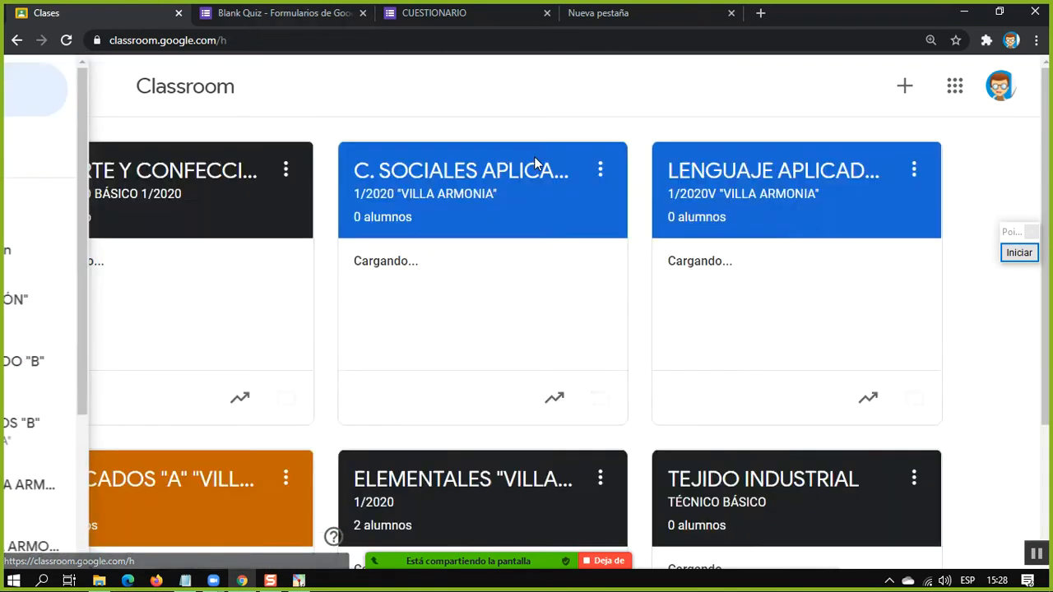
{"action": "left_click", "coordinate": [600, 170]}
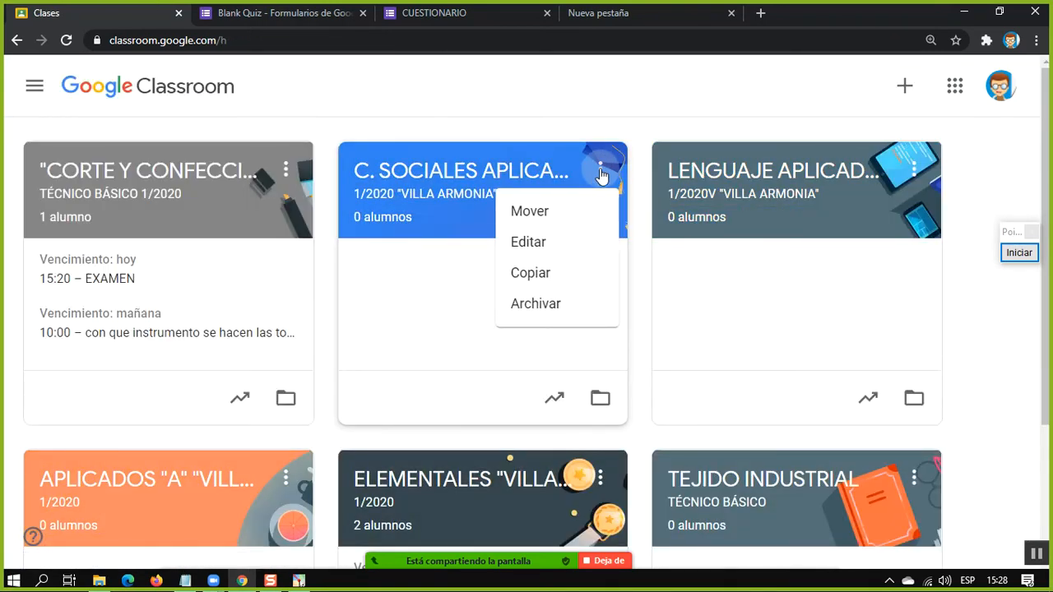
{"action": "left_click", "coordinate": [632, 320]}
Archive the TEJIDO INDUSTRIAL class and check the remaining cards on the classes page
{"action": "scroll", "coordinate": [637, 312], "scroll_direction": "down", "scroll_amount": 2}
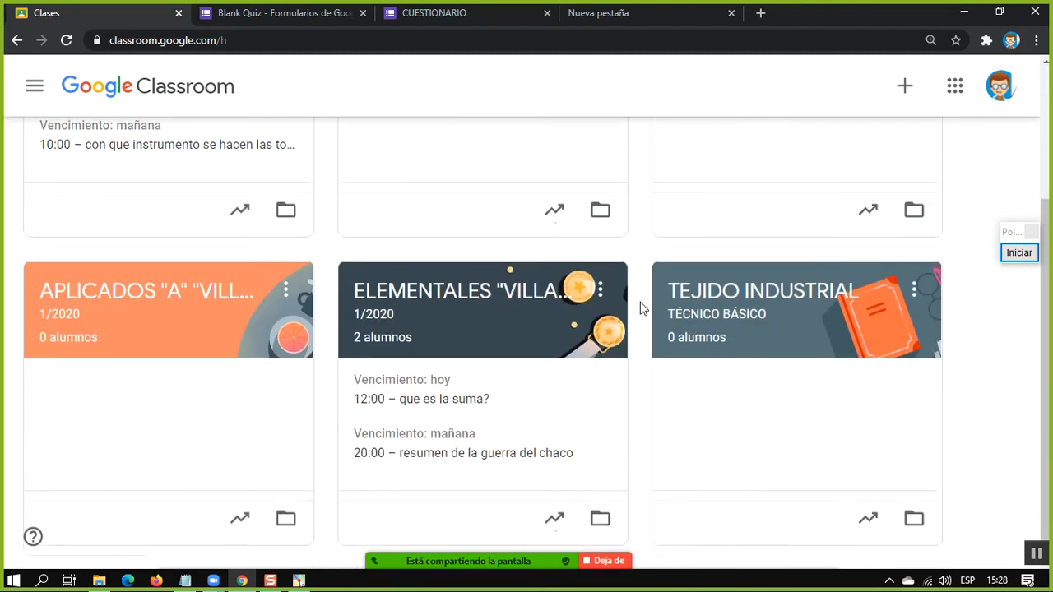
{"action": "left_click", "coordinate": [912, 290]}
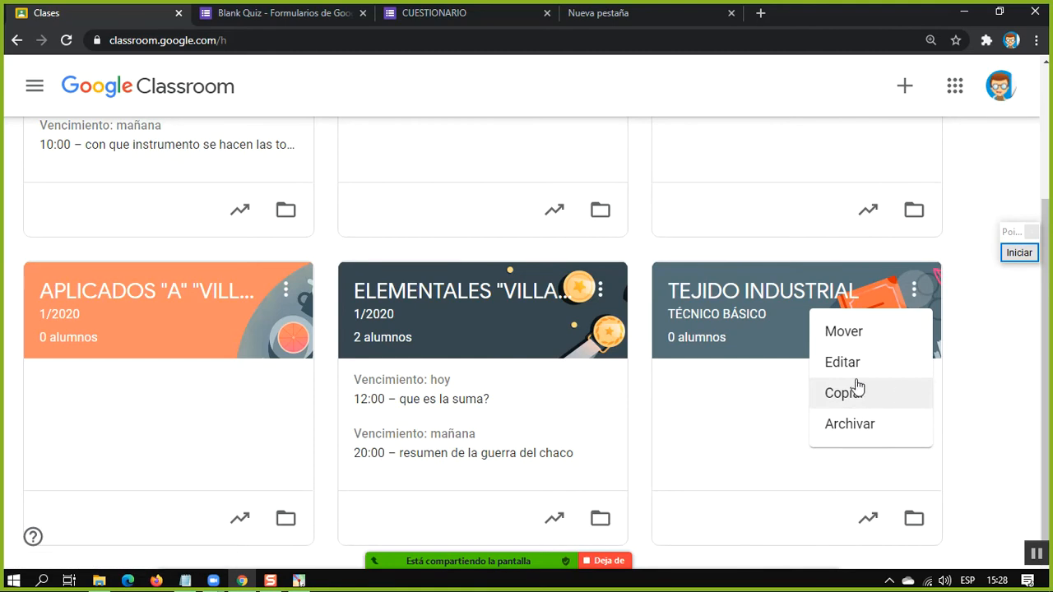
{"action": "left_click", "coordinate": [849, 424]}
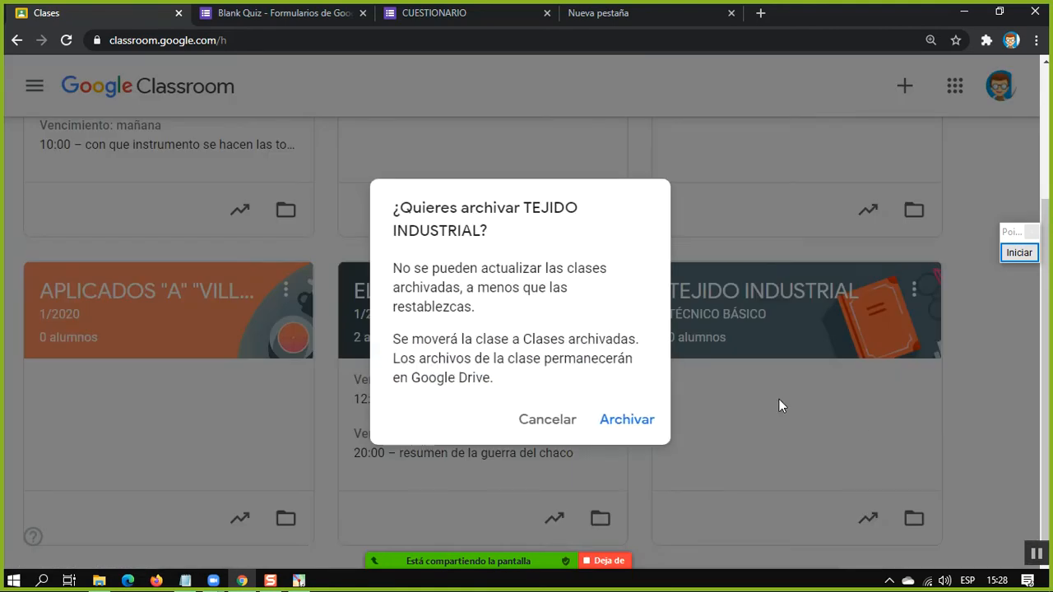
{"action": "left_click", "coordinate": [626, 421]}
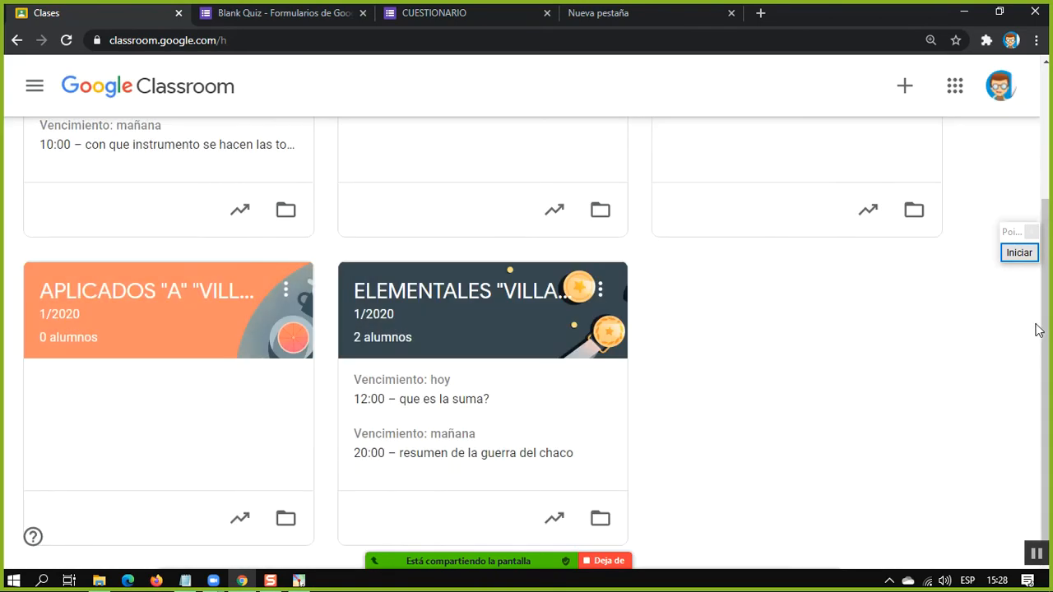
{"action": "left_click_drag", "start_coordinate": [1037, 329], "coordinate": [1048, 175]}
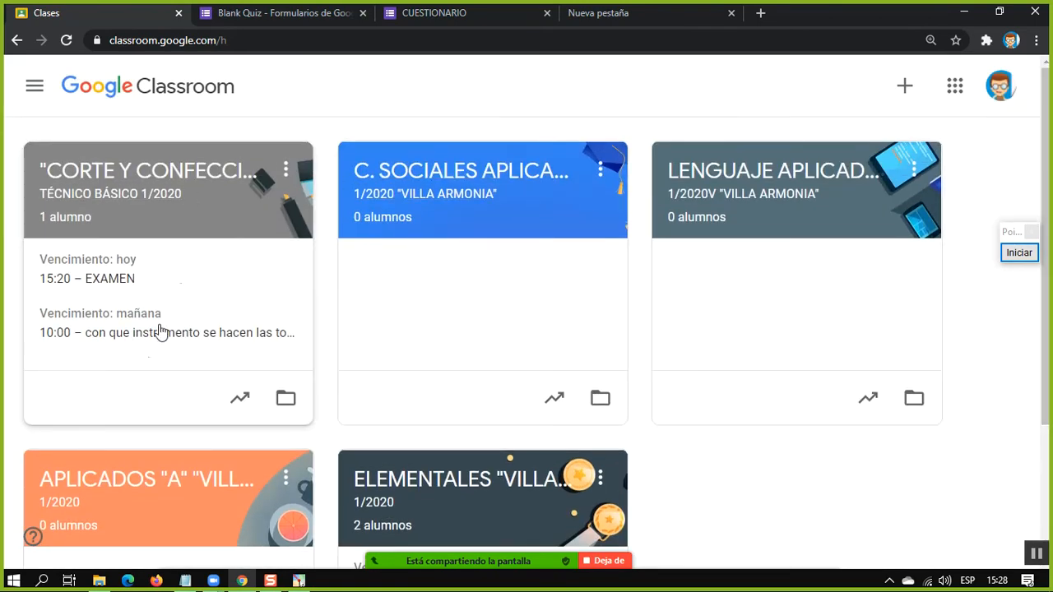
{"action": "scroll", "coordinate": [945, 434], "scroll_direction": "down", "scroll_amount": 3}
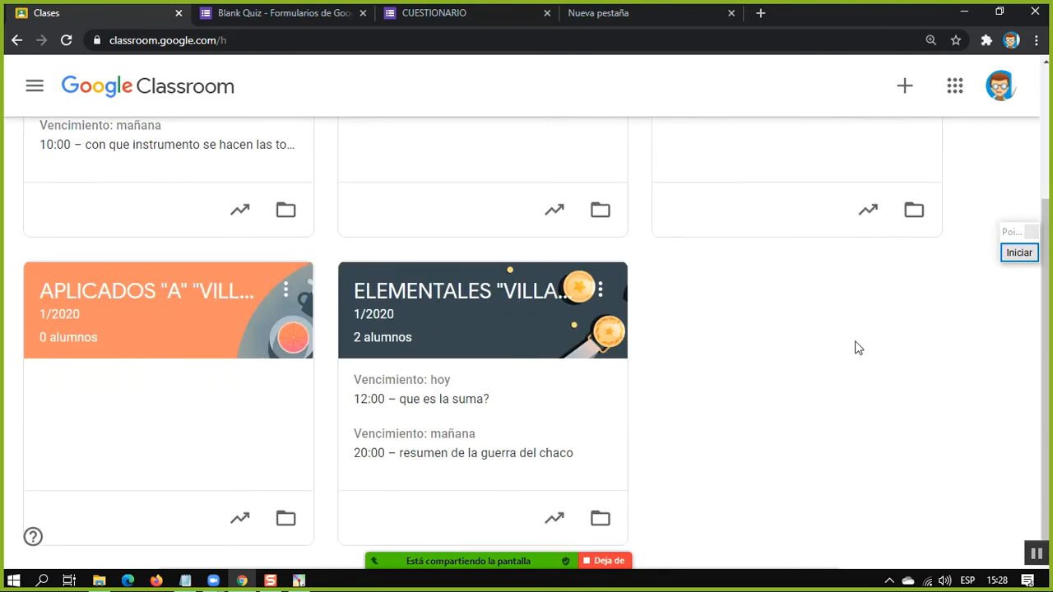
{"action": "left_click_drag", "start_coordinate": [661, 271], "coordinate": [712, 275]}
{"action": "scroll", "coordinate": [712, 284], "scroll_direction": "up", "scroll_amount": 3}
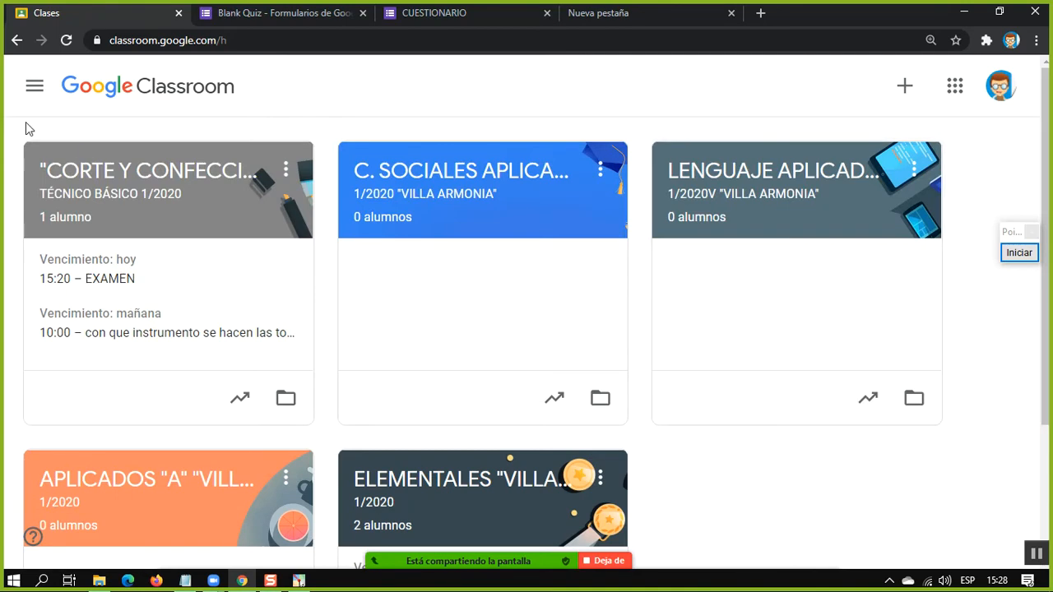
Open the archived classes page and look through the class cards listed there
{"action": "left_click", "coordinate": [29, 87]}
{"action": "scroll", "coordinate": [142, 226], "scroll_direction": "down", "scroll_amount": 3}
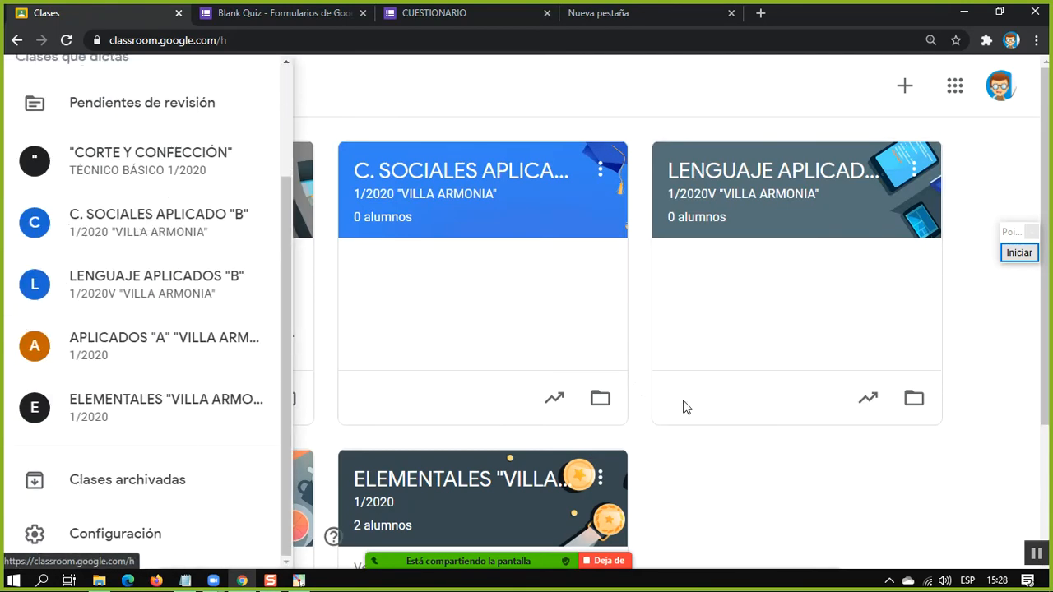
{"action": "left_click", "coordinate": [701, 454]}
{"action": "left_click", "coordinate": [31, 87]}
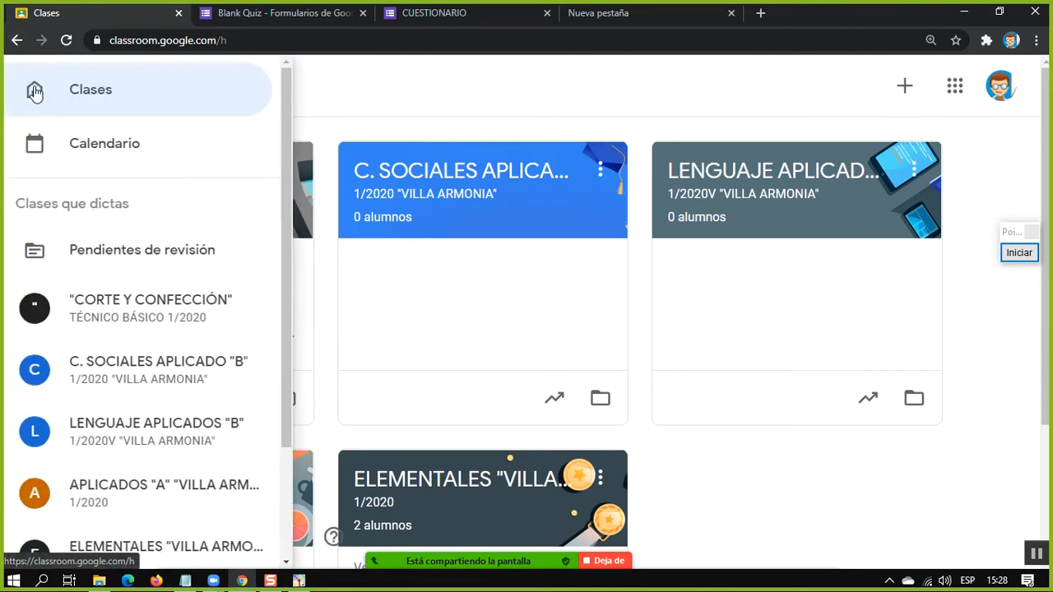
{"action": "scroll", "coordinate": [291, 124], "scroll_direction": "down", "scroll_amount": 3}
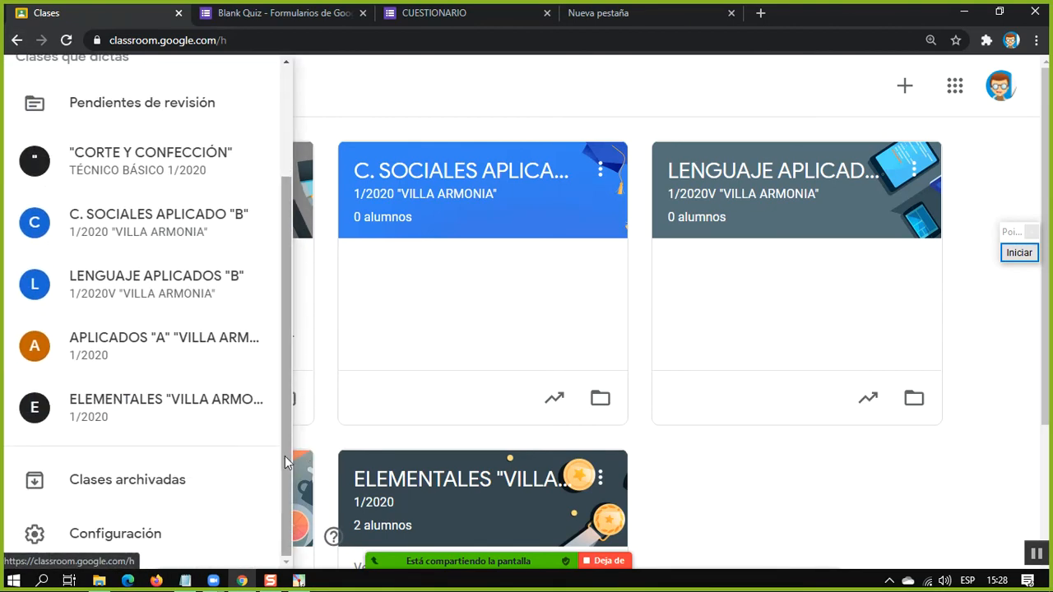
{"action": "left_click", "coordinate": [118, 484]}
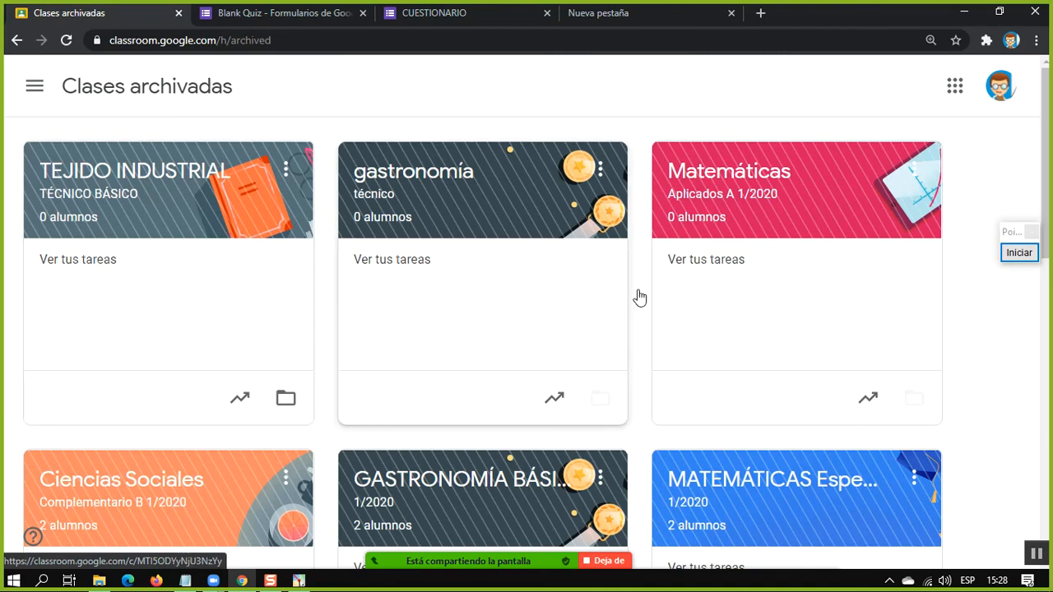
{"action": "scroll", "coordinate": [1011, 261], "scroll_direction": "down", "scroll_amount": 6}
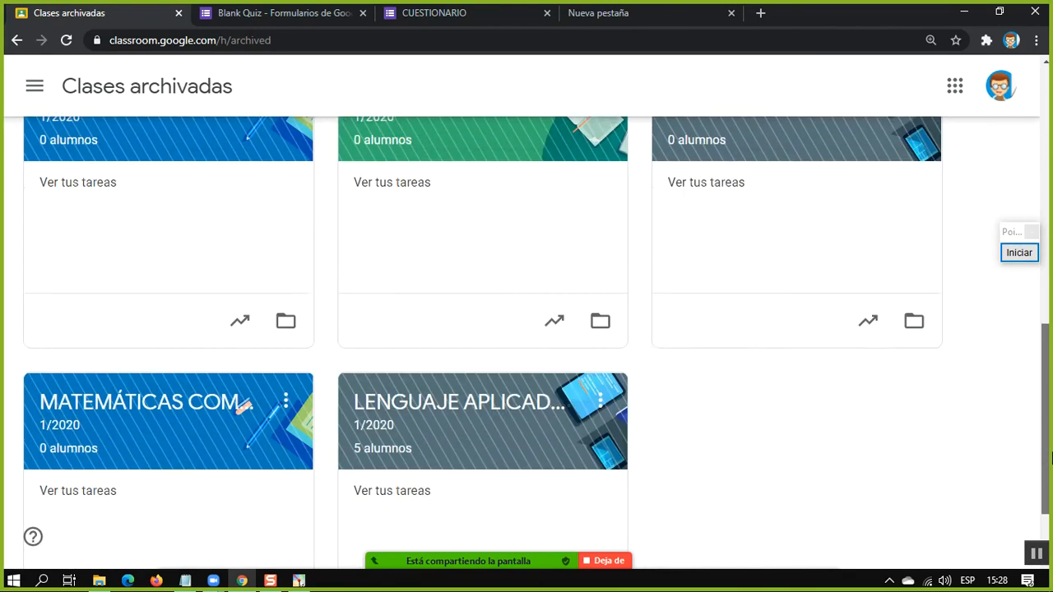
{"action": "left_click_drag", "start_coordinate": [1049, 494], "coordinate": [1011, 162]}
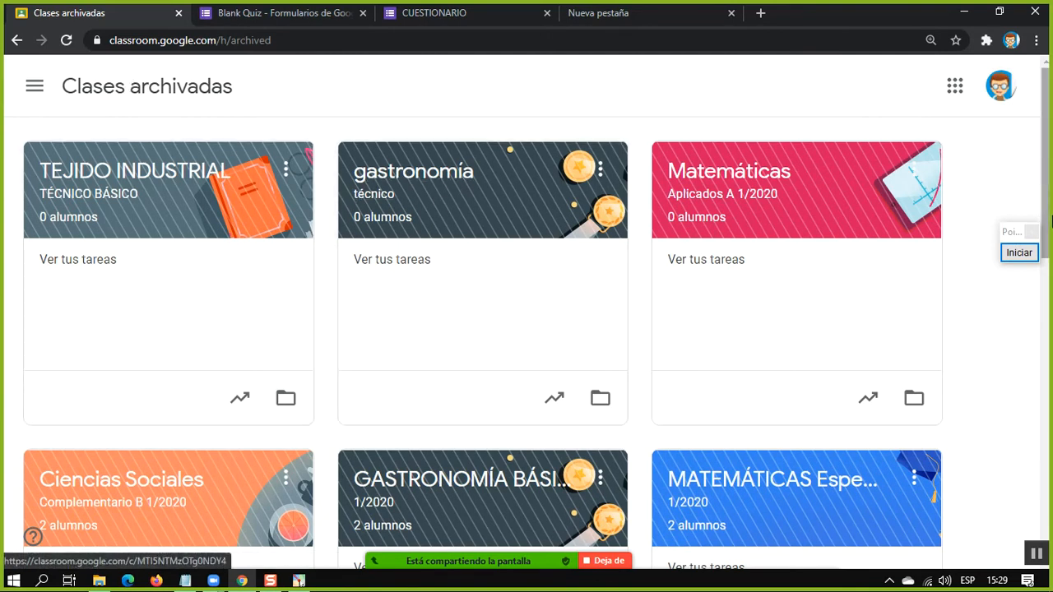
Outline the Clases archivadas heading with a red rectangle using the screen annotation tool, and end the annotation
{"action": "left_click", "coordinate": [1018, 253]}
{"action": "mouse_move", "coordinate": [37, 72]}
{"action": "left_mouse_down"}
{"action": "mouse_move", "coordinate": [112, 109]}
{"action": "mouse_move", "coordinate": [251, 109]}
{"action": "left_mouse_up"}
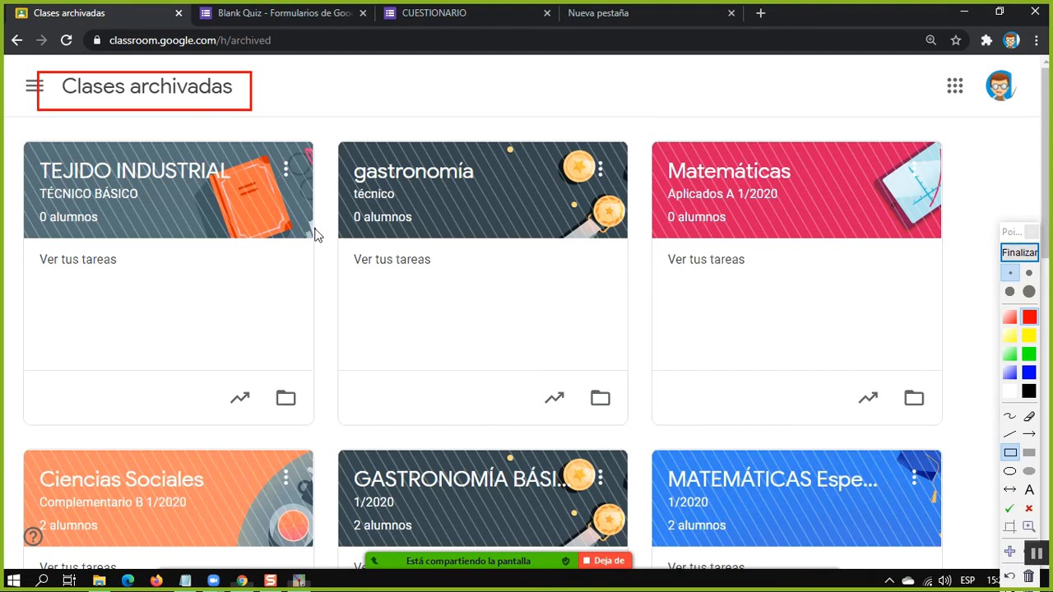
{"action": "left_click", "coordinate": [1018, 253]}
Look through the archived classes and view the options available for the archived ciencias naturales class
{"action": "scroll", "coordinate": [643, 370], "scroll_direction": "down", "scroll_amount": 2}
{"action": "scroll", "coordinate": [270, 228], "scroll_direction": "down", "scroll_amount": 3}
{"action": "scroll", "coordinate": [247, 206], "scroll_direction": "up", "scroll_amount": 3}
{"action": "left_click", "coordinate": [296, 322]}
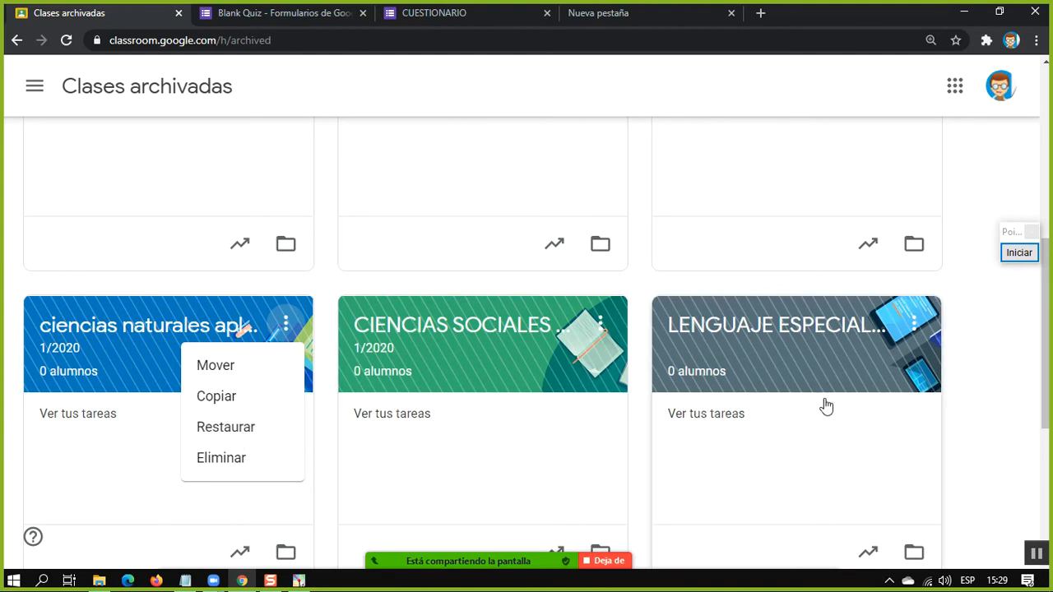
Restore the archived TEJIDO INDUSTRIAL class and go back to the active classes page
{"action": "scroll", "coordinate": [968, 378], "scroll_direction": "up", "scroll_amount": 5}
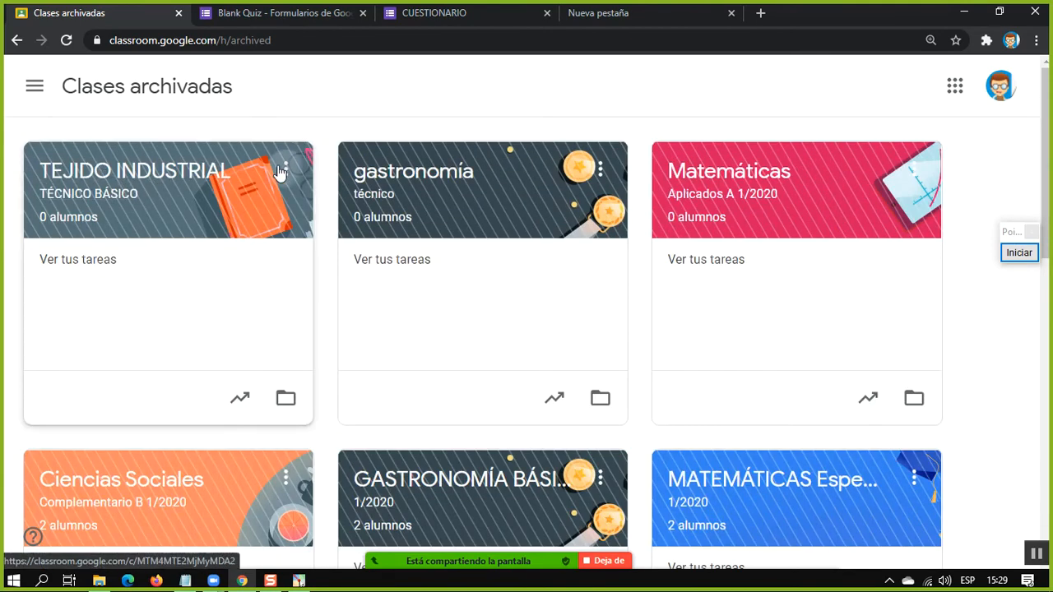
{"action": "left_click", "coordinate": [284, 170]}
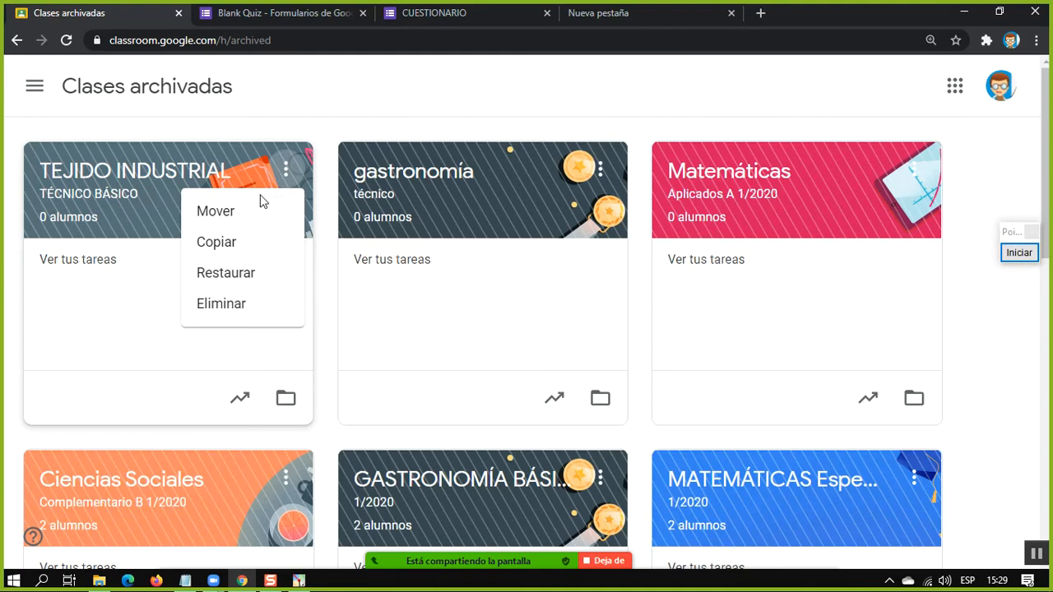
{"action": "left_click", "coordinate": [224, 278]}
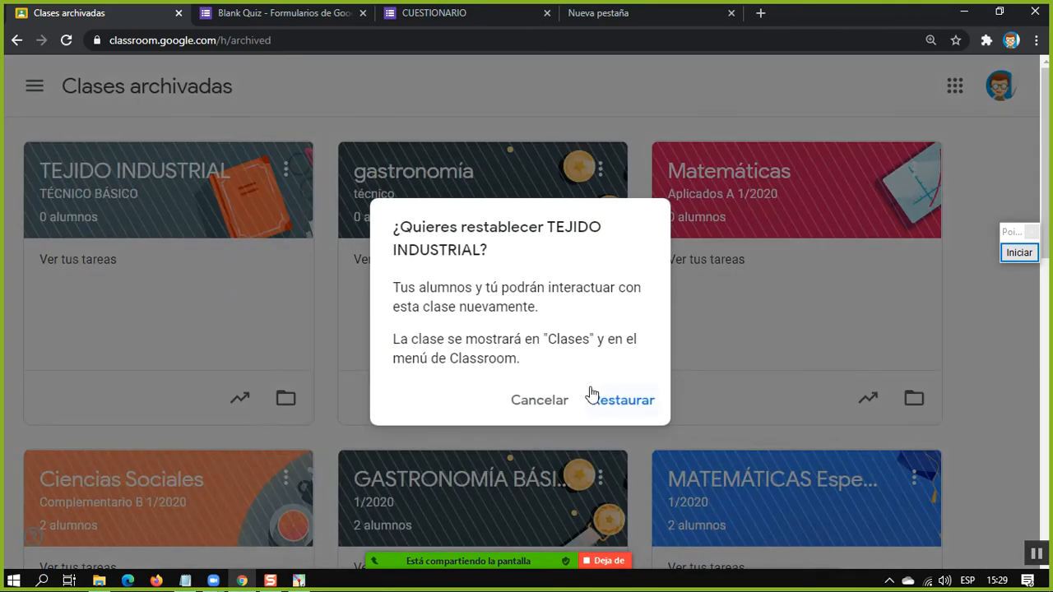
{"action": "left_click", "coordinate": [592, 394]}
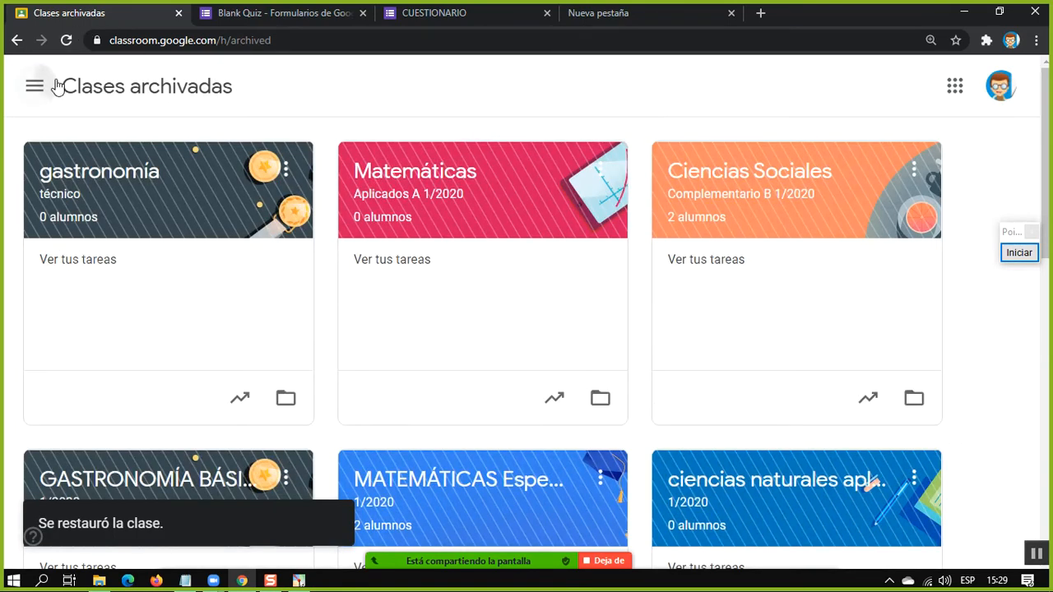
{"action": "left_click", "coordinate": [45, 86]}
{"action": "left_click", "coordinate": [66, 95]}
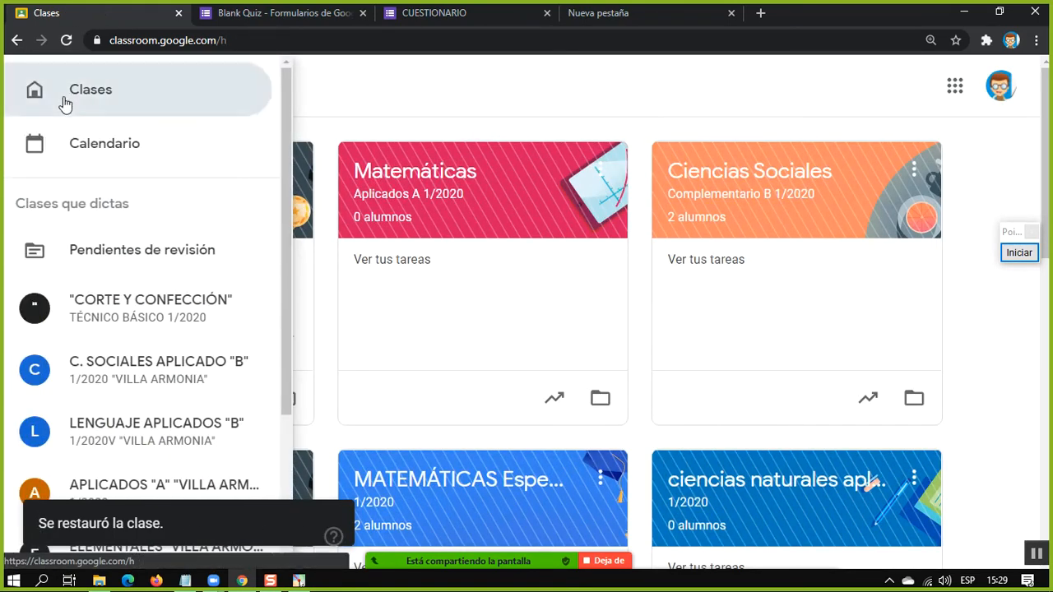
Archive the restored TEJIDO INDUSTRIAL class again from the classes page
{"action": "scroll", "coordinate": [483, 284], "scroll_direction": "down", "scroll_amount": 2}
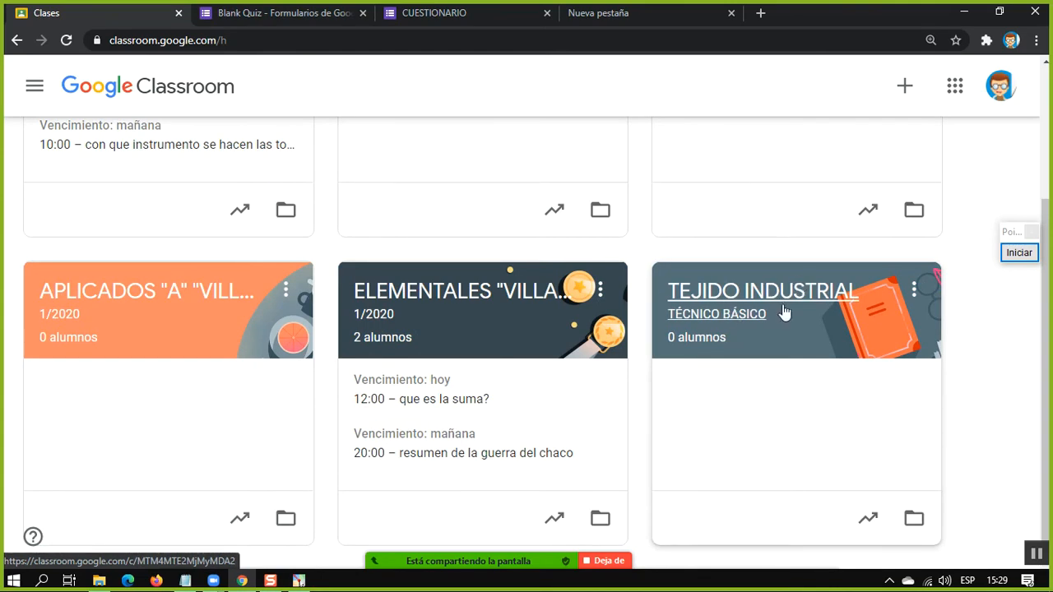
{"action": "left_click", "coordinate": [913, 290]}
{"action": "left_click", "coordinate": [871, 421]}
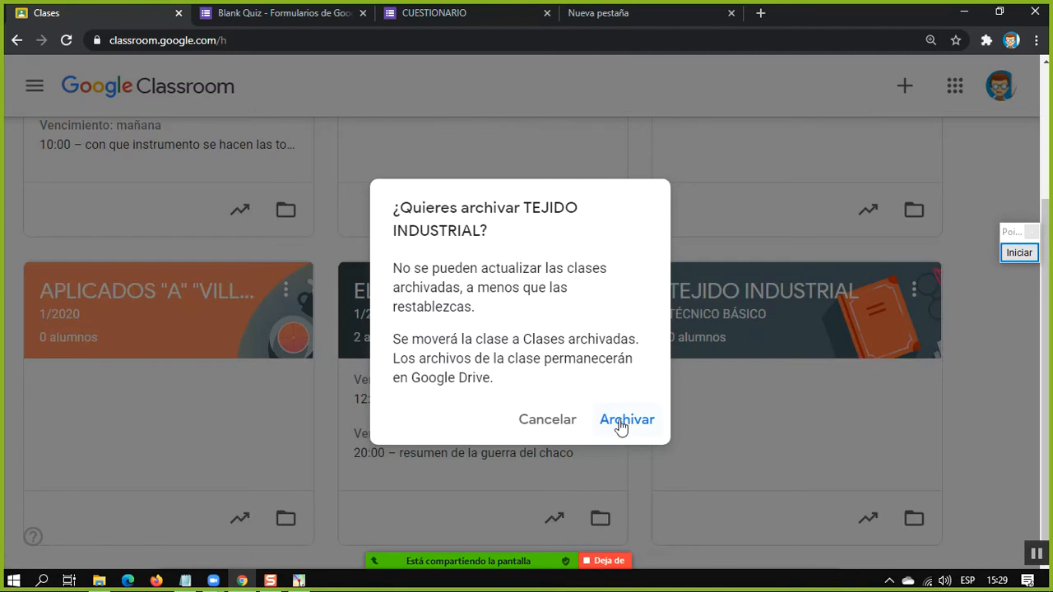
{"action": "left_click", "coordinate": [620, 424]}
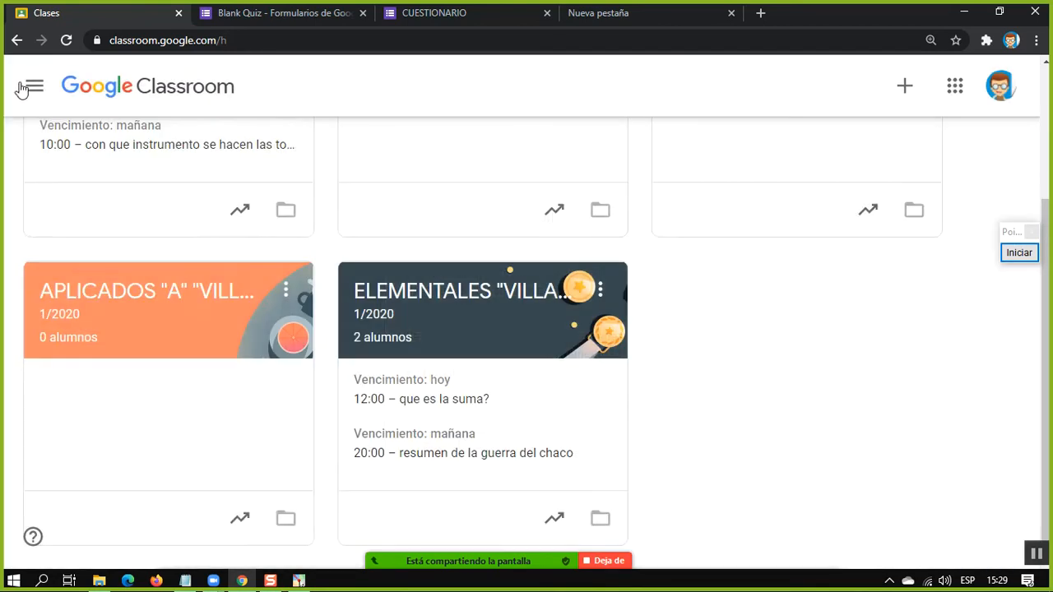
Open the archived classes page and permanently delete the TEJIDO INDUSTRIAL class
{"action": "left_click", "coordinate": [27, 85]}
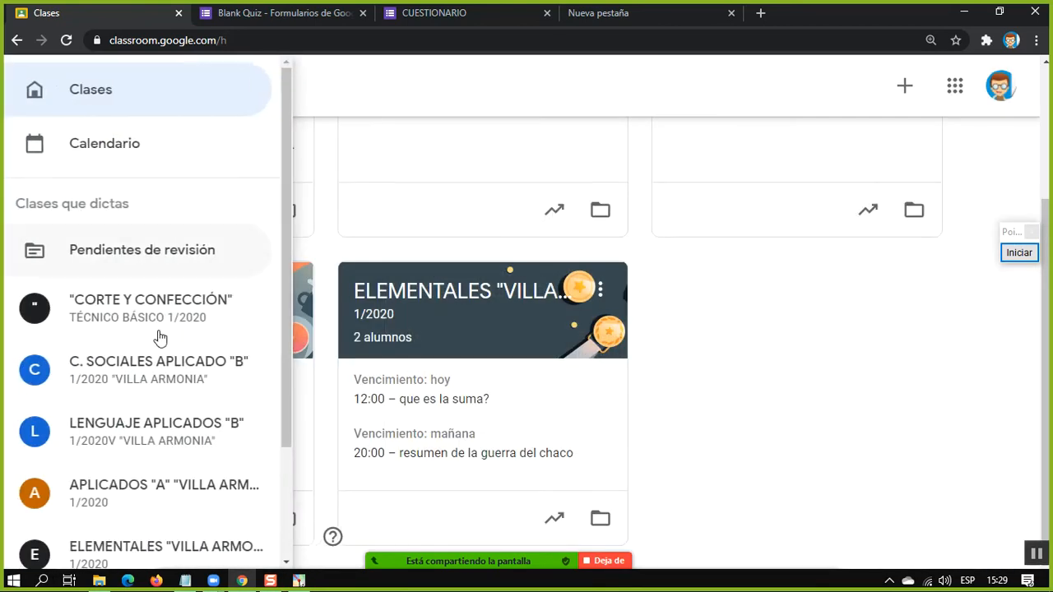
{"action": "scroll", "coordinate": [138, 395], "scroll_direction": "down", "scroll_amount": 2}
{"action": "left_click", "coordinate": [111, 485]}
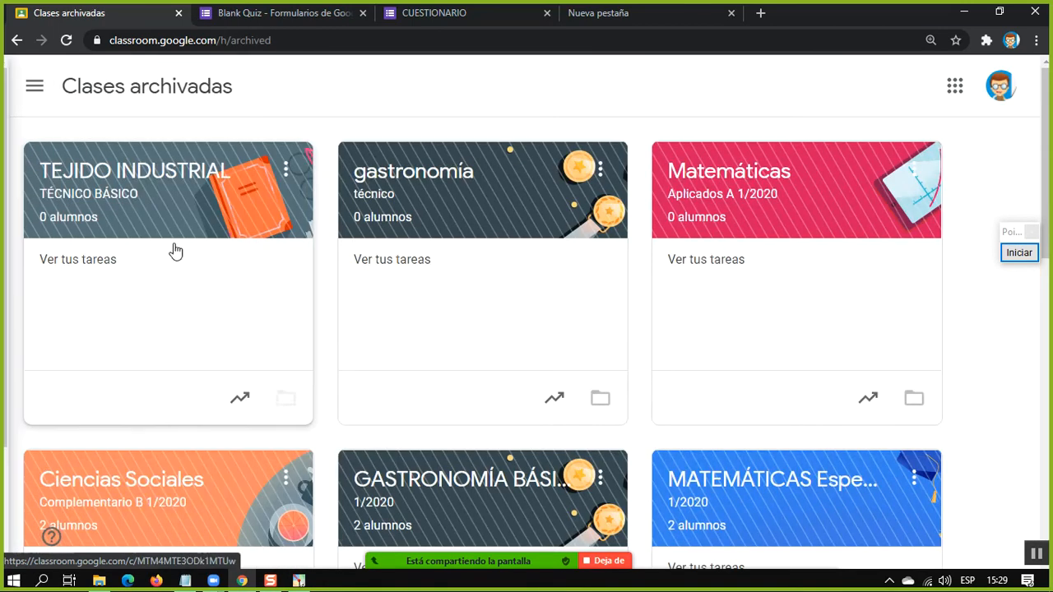
{"action": "left_click", "coordinate": [286, 175]}
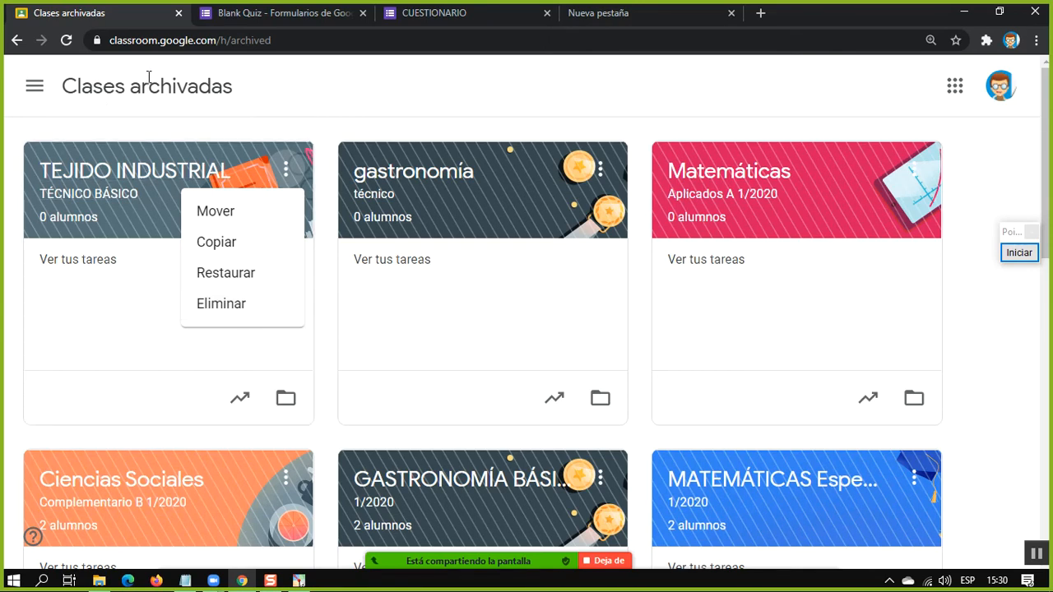
{"action": "left_click", "coordinate": [241, 307]}
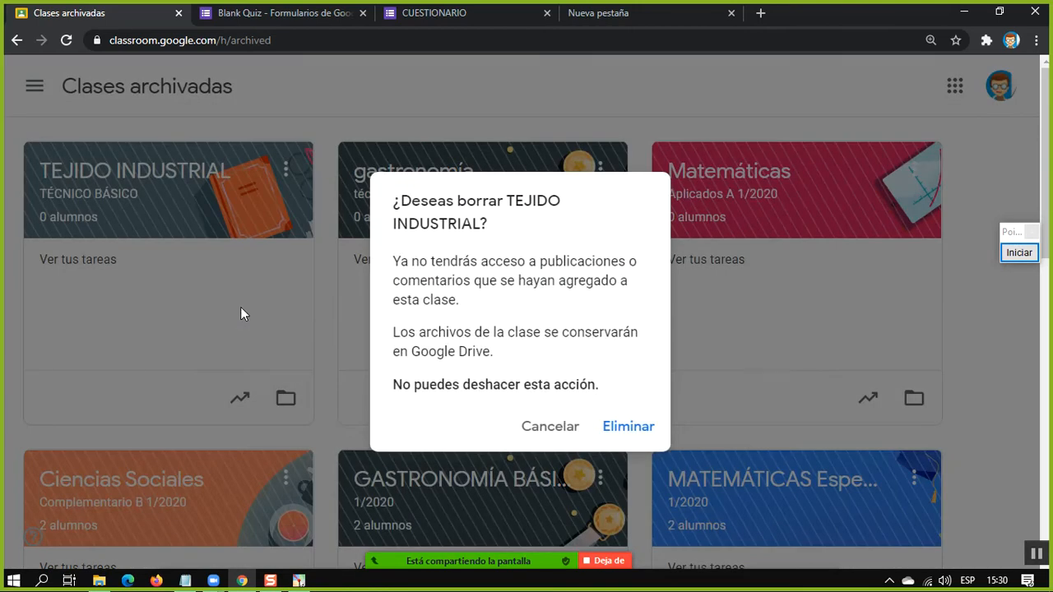
{"action": "left_click", "coordinate": [628, 427]}
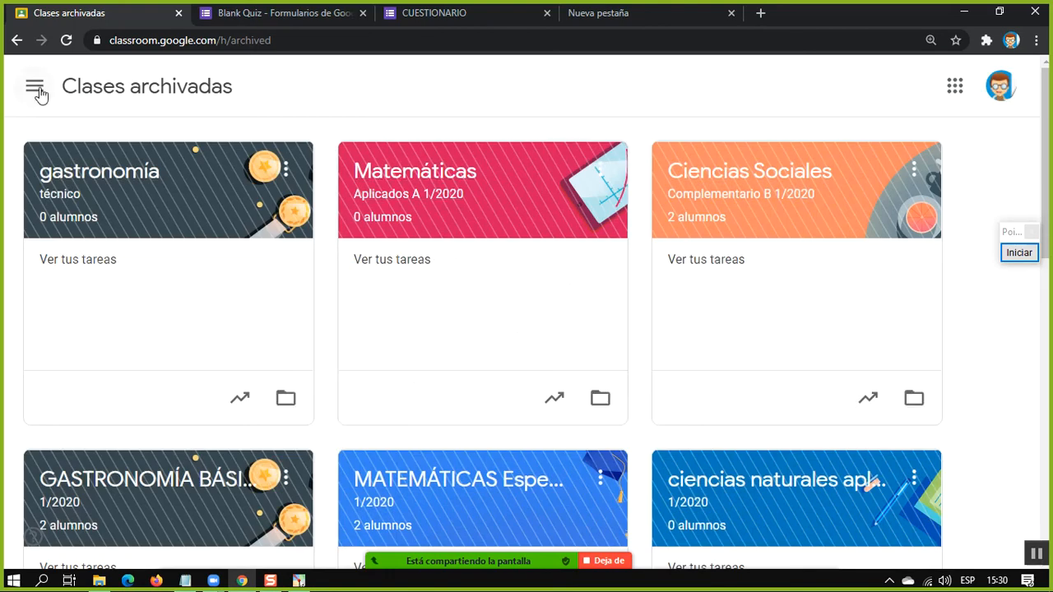
Return to the active classes page and check the list of remaining classes
{"action": "left_click", "coordinate": [37, 91]}
{"action": "left_click", "coordinate": [88, 90]}
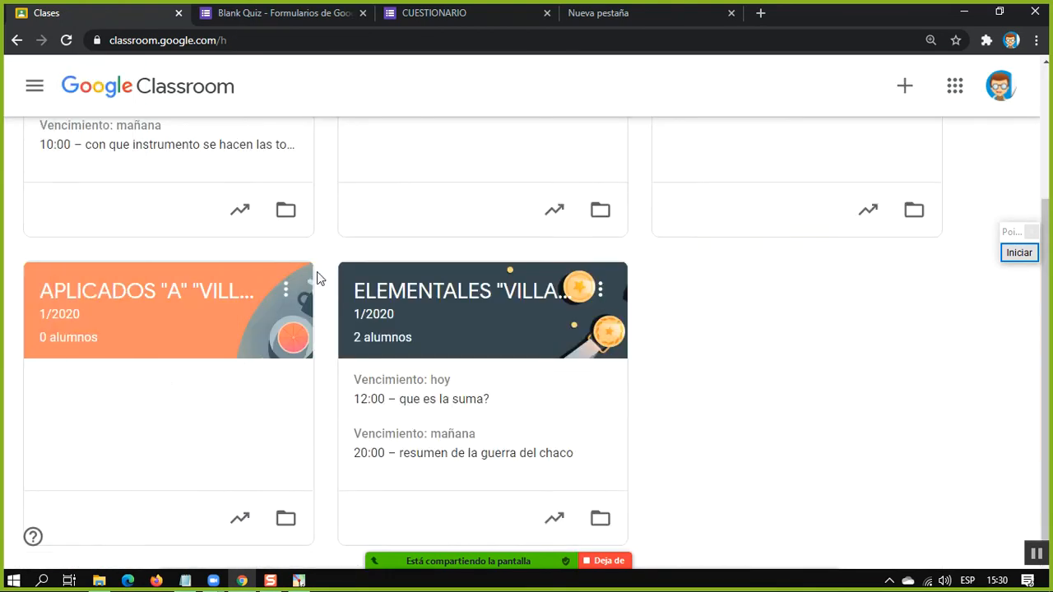
{"action": "scroll", "coordinate": [319, 278], "scroll_direction": "up", "scroll_amount": 3}
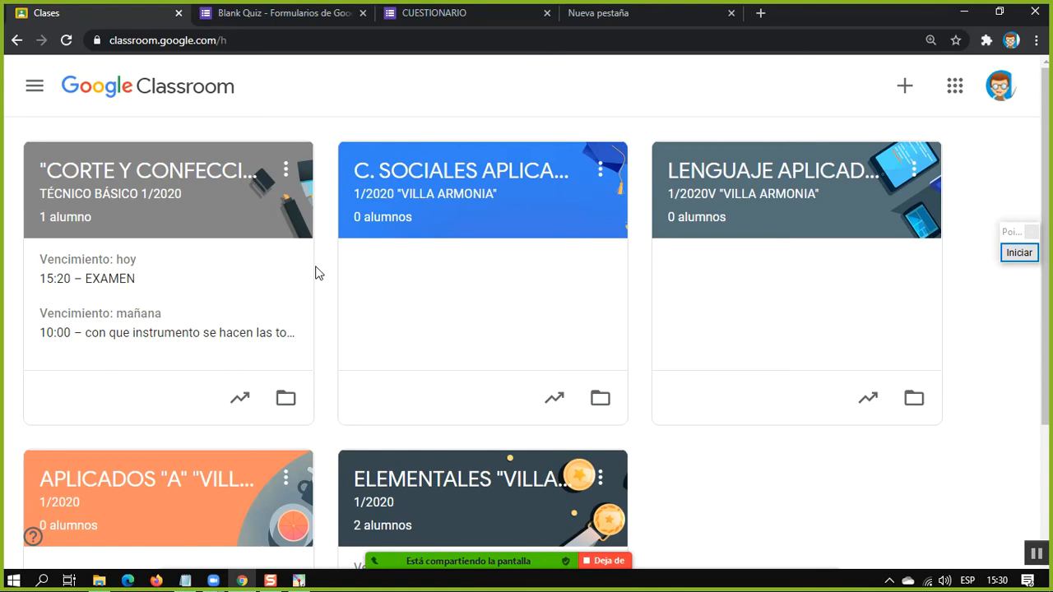
Search the web for "google drive" in the Blank Quiz browser tab and look over the Google Drive product page
{"action": "left_click", "coordinate": [287, 13]}
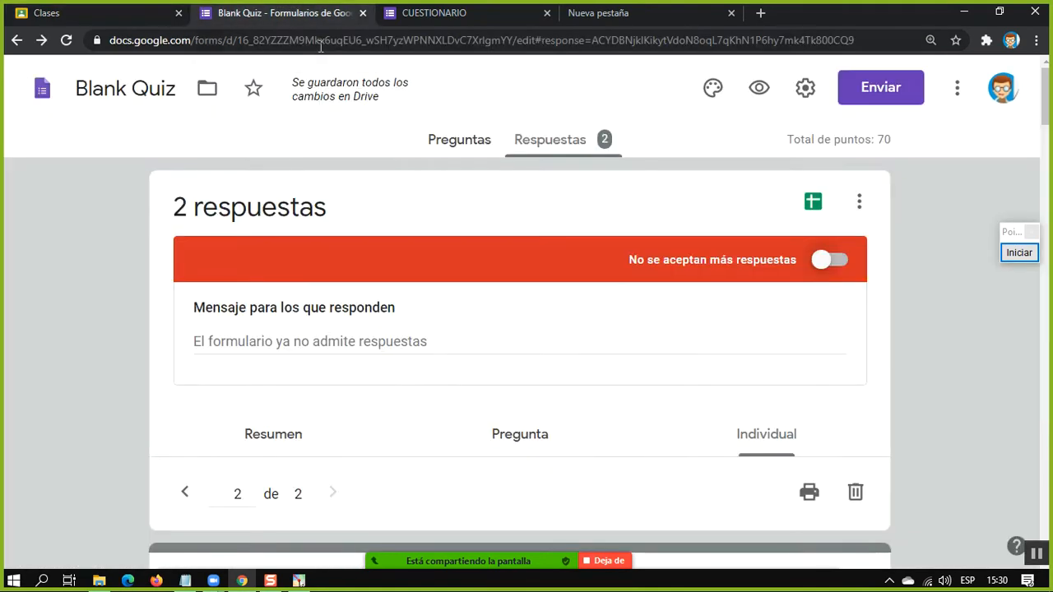
{"action": "left_click", "coordinate": [321, 45]}
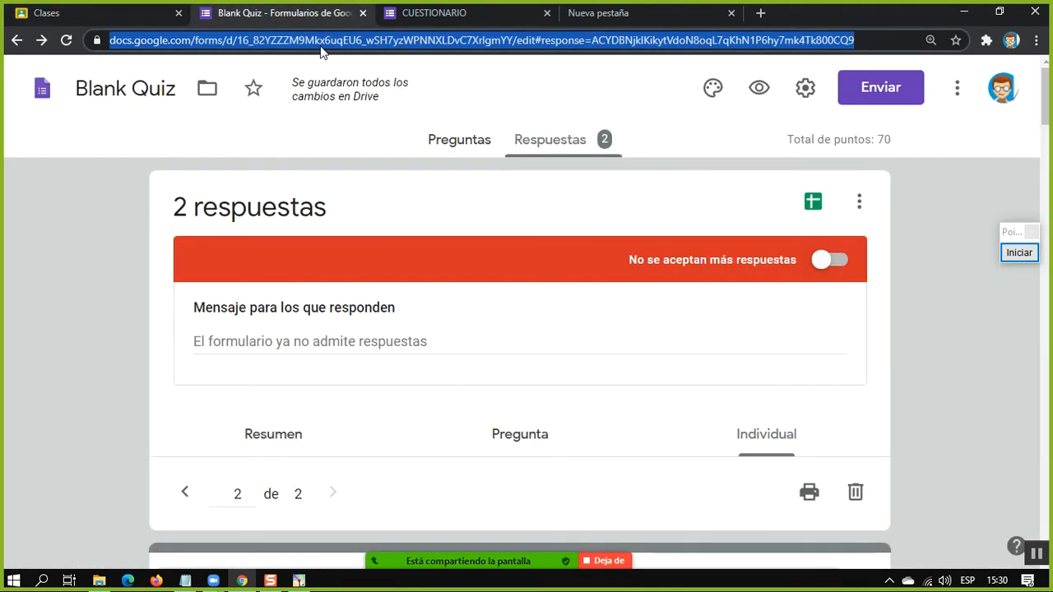
{"action": "type", "text": "google drive"}
{"action": "key", "text": "Return"}
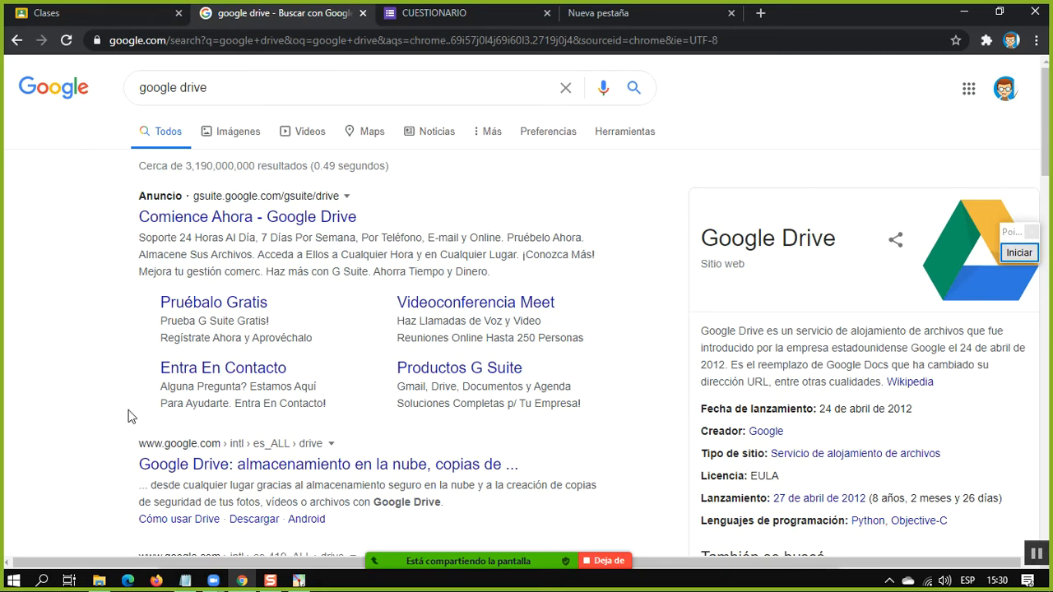
{"action": "left_click", "coordinate": [240, 465]}
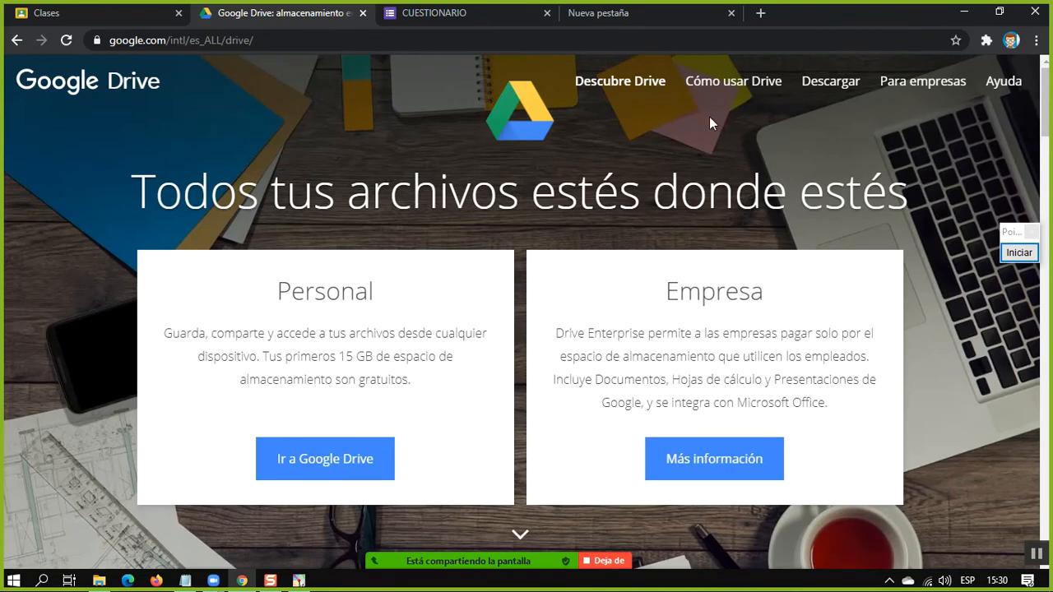
{"action": "scroll", "coordinate": [469, 247], "scroll_direction": "down", "scroll_amount": 3}
{"action": "scroll", "coordinate": [444, 246], "scroll_direction": "up", "scroll_amount": 3}
Go to google.com and open Drive from the list of Google apps
{"action": "left_click", "coordinate": [275, 39]}
{"action": "type", "text": "google."}
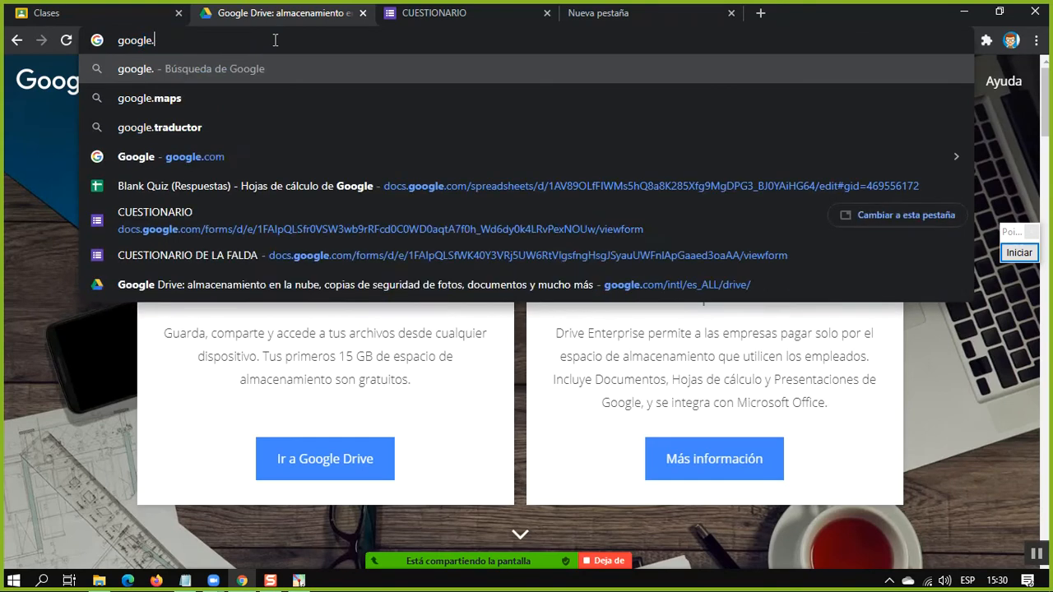
{"action": "key", "text": "BackSpace"}
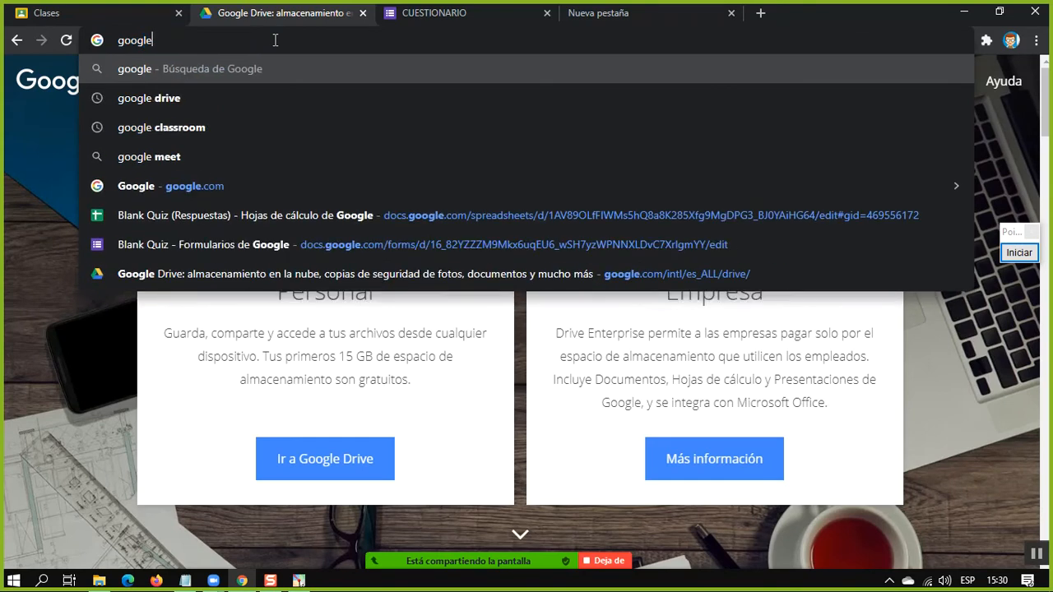
{"action": "key", "text": "Down"}
{"action": "key", "text": "Up"}
{"action": "type", "text": "."}
{"action": "key", "text": "Return"}
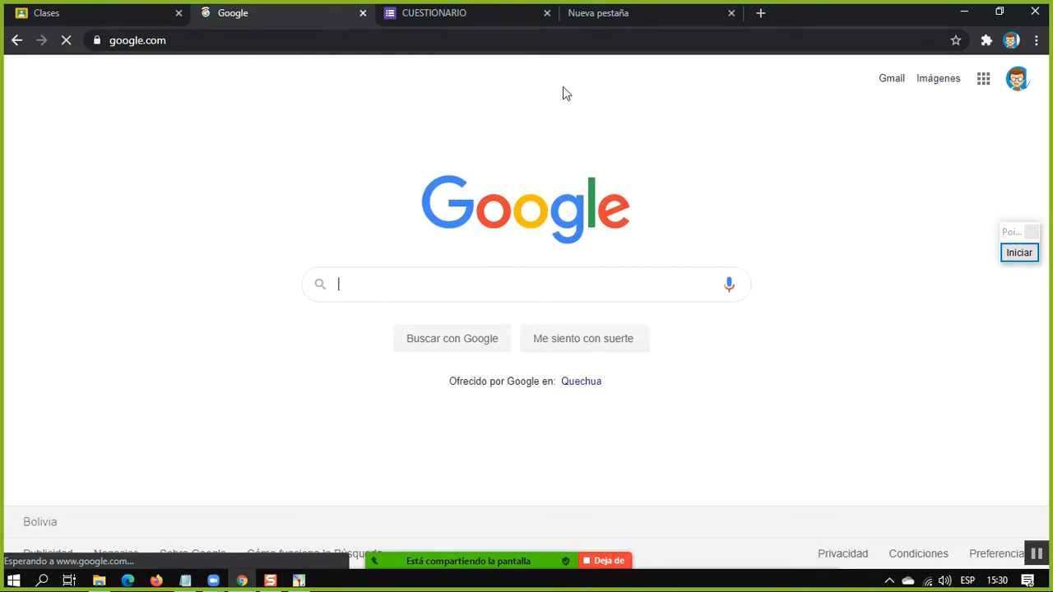
{"action": "left_click", "coordinate": [985, 82]}
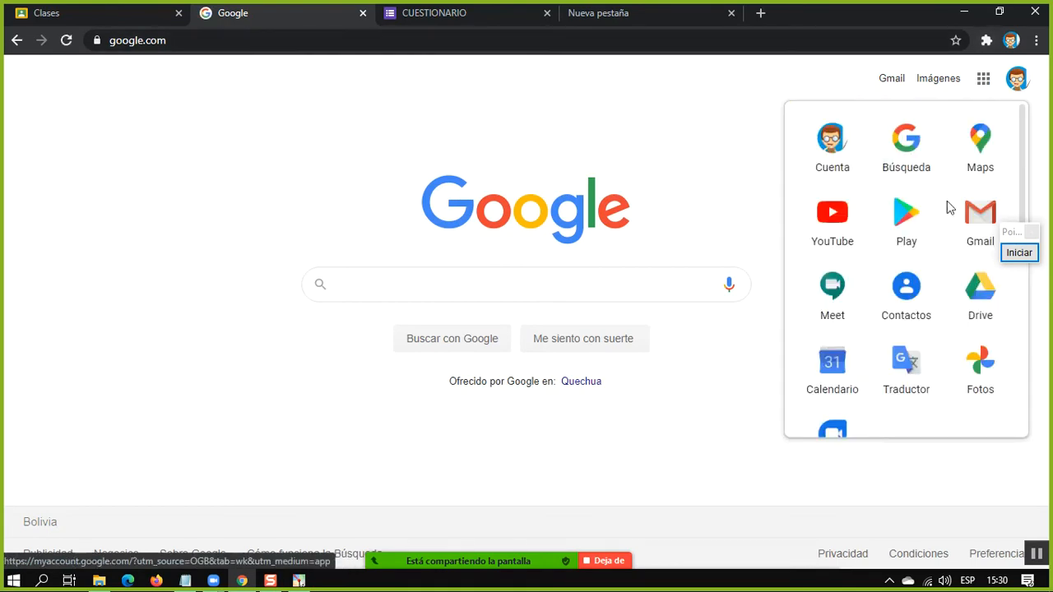
{"action": "left_click", "coordinate": [980, 290]}
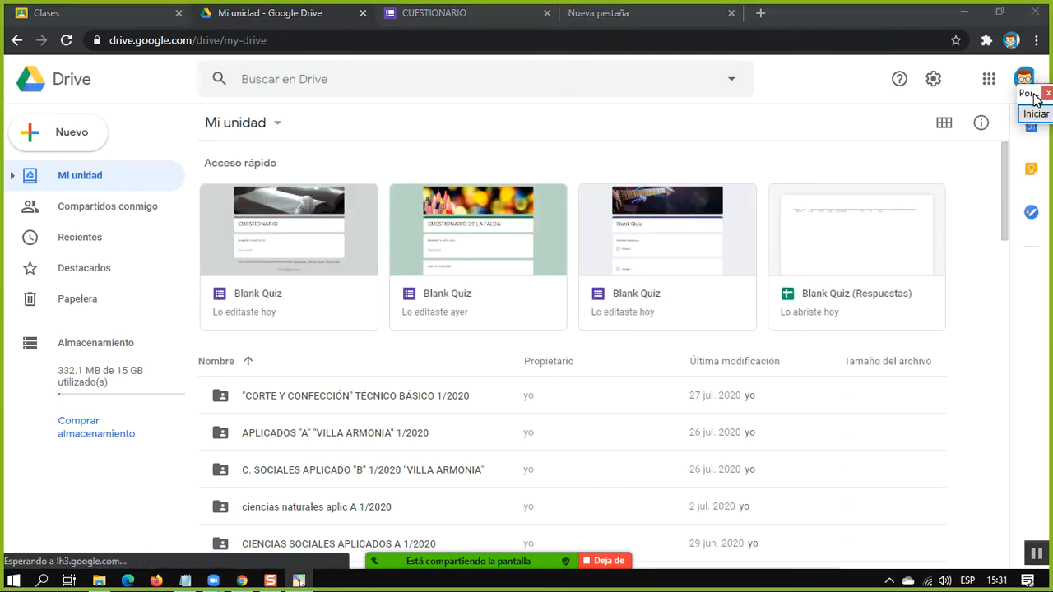
Start screen annotation and outline Drive's navigation sidebar, search bar, Mi unidad heading, Acceso rápido area and file list with red rectangles
{"action": "left_click", "coordinate": [1038, 114]}
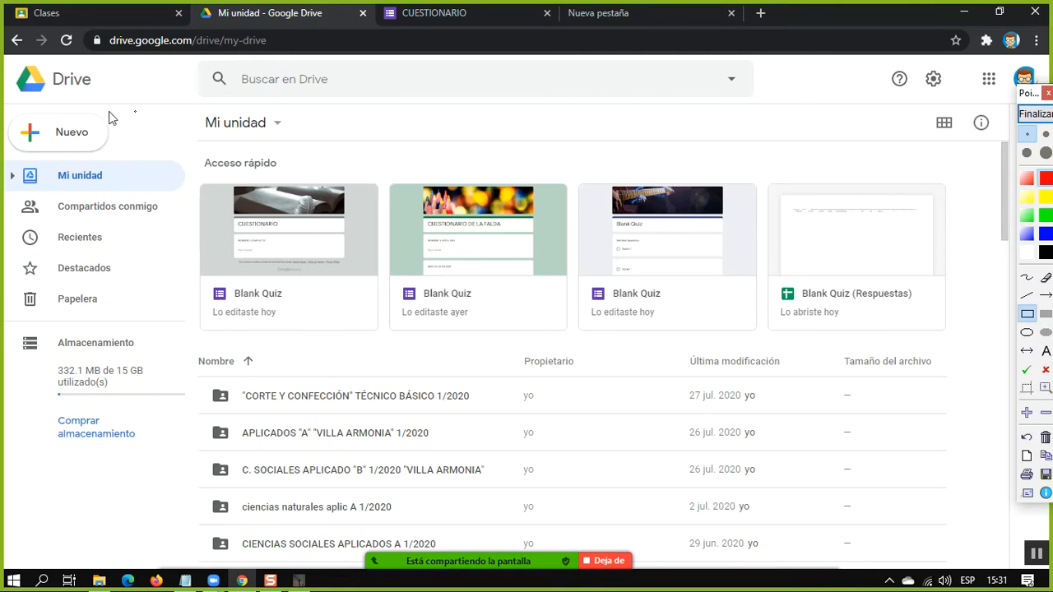
{"action": "left_click_drag", "start_coordinate": [4, 106], "coordinate": [194, 475]}
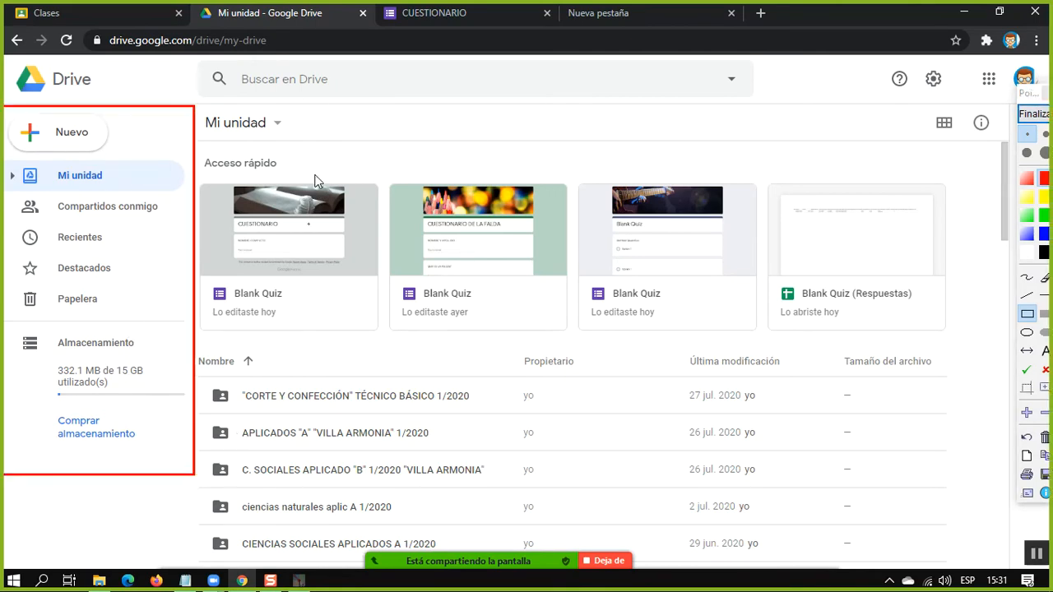
{"action": "left_click_drag", "start_coordinate": [185, 63], "coordinate": [786, 109]}
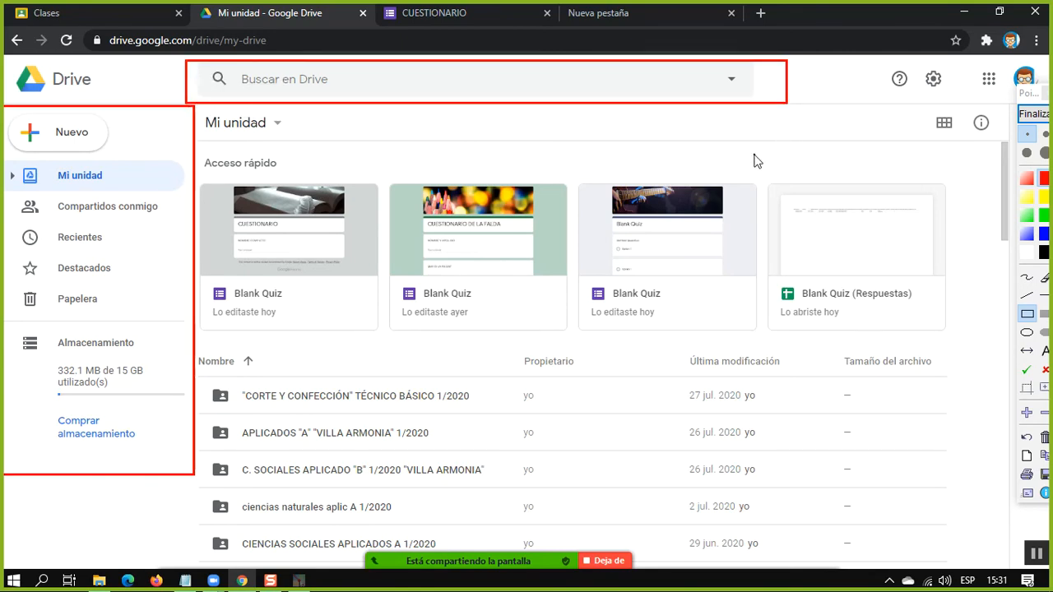
{"action": "left_click_drag", "start_coordinate": [199, 110], "coordinate": [284, 142]}
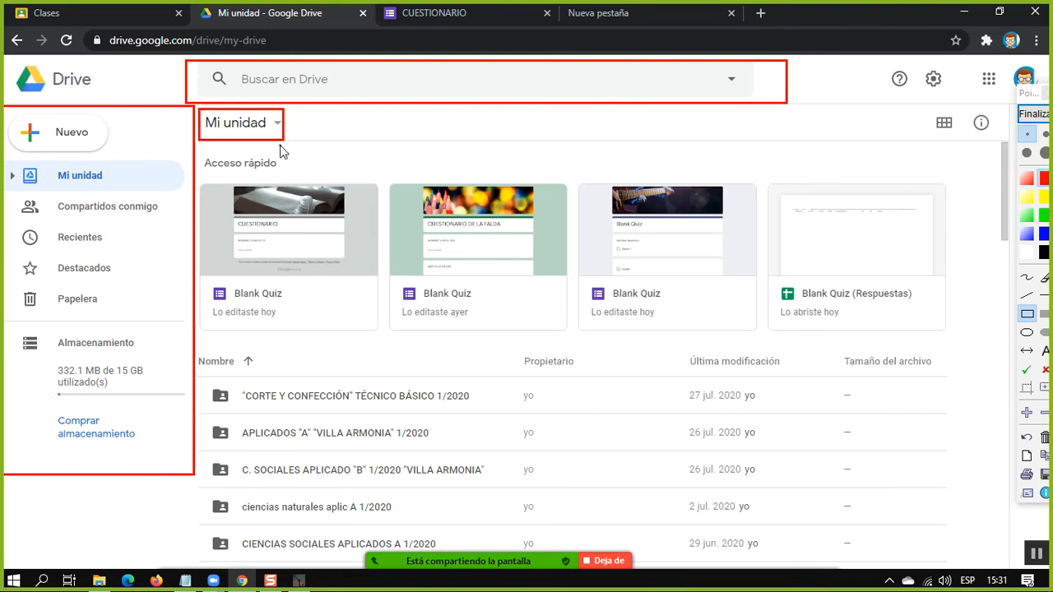
{"action": "mouse_move", "coordinate": [198, 146]}
{"action": "left_mouse_down"}
{"action": "mouse_move", "coordinate": [320, 278]}
{"action": "mouse_move", "coordinate": [573, 335]}
{"action": "mouse_move", "coordinate": [983, 340]}
{"action": "left_mouse_up"}
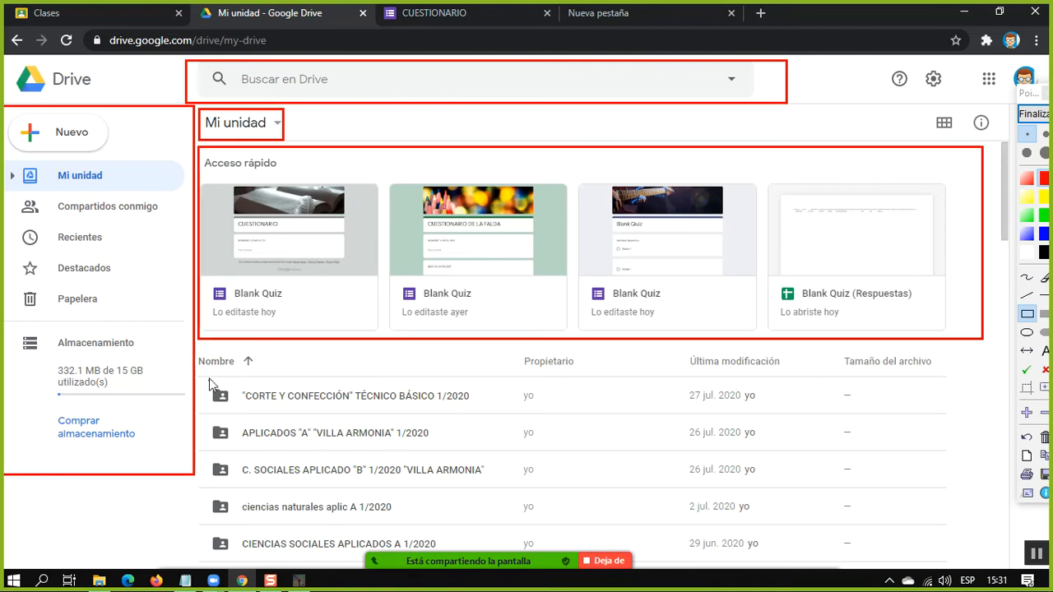
{"action": "mouse_move", "coordinate": [211, 374]}
{"action": "left_mouse_down"}
{"action": "mouse_move", "coordinate": [313, 411]}
{"action": "mouse_move", "coordinate": [462, 563]}
{"action": "mouse_move", "coordinate": [958, 560]}
{"action": "left_mouse_up"}
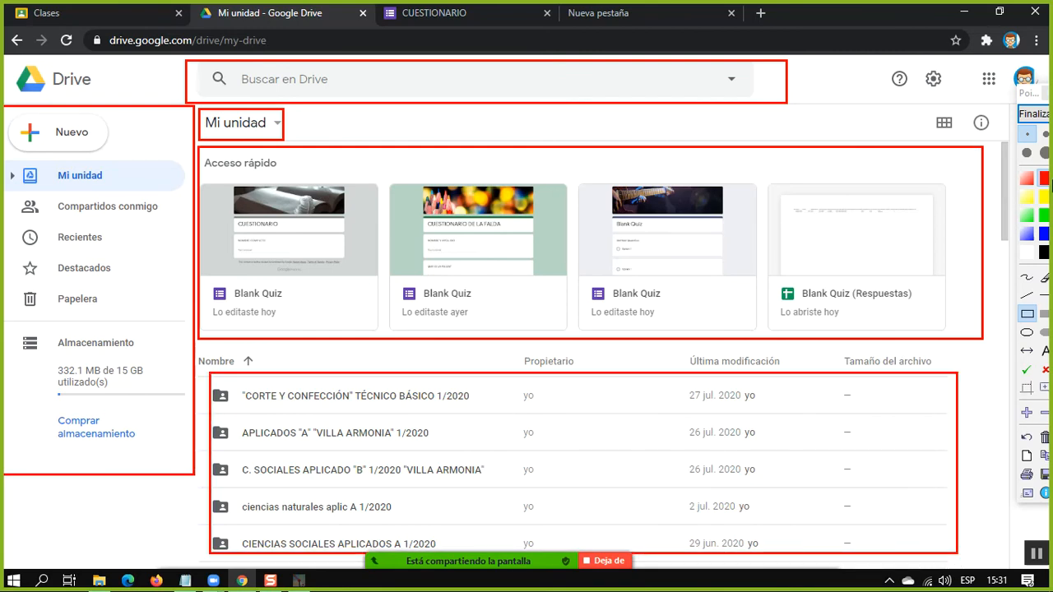
Outline the Propietario and Última modificación columns with blue rectangles, and end the screen annotation
{"action": "left_click", "coordinate": [1043, 236]}
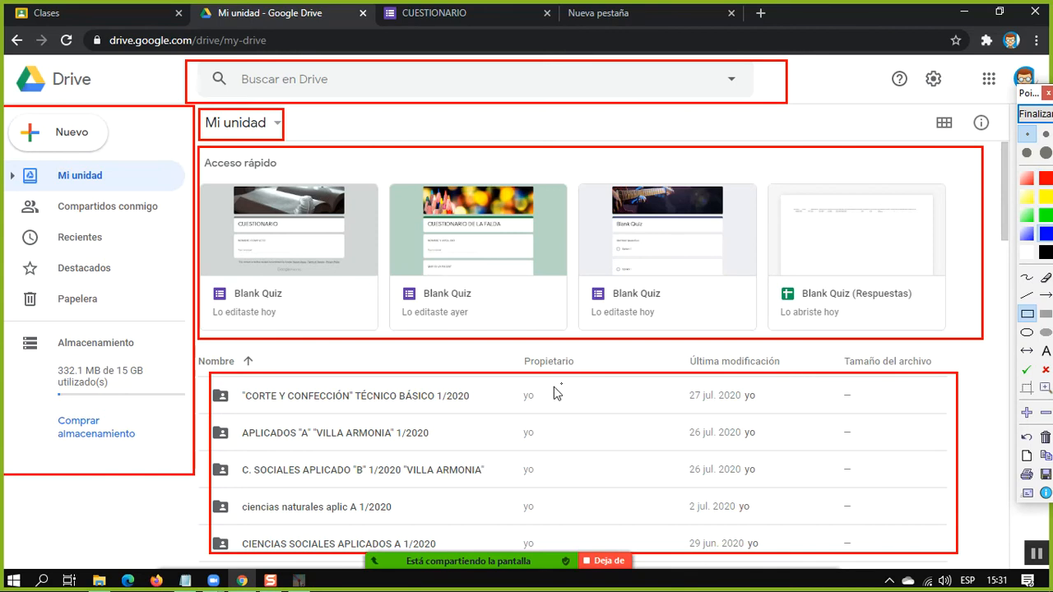
{"action": "left_click_drag", "start_coordinate": [506, 383], "coordinate": [579, 552]}
{"action": "left_click_drag", "start_coordinate": [673, 383], "coordinate": [789, 549]}
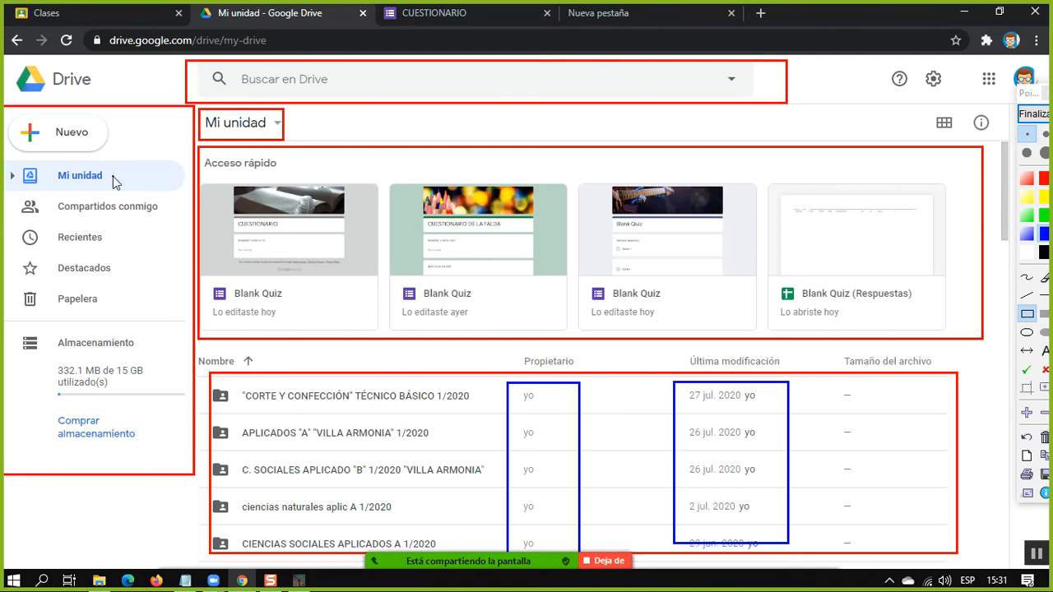
{"action": "left_click", "coordinate": [1038, 114]}
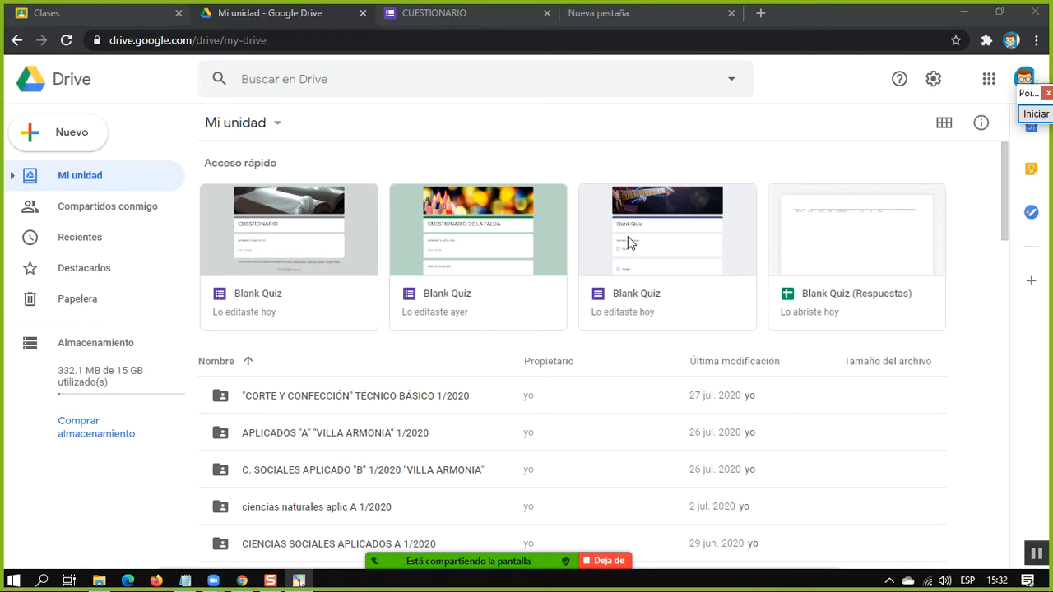
Outline the class folders in the Mi unidad file list with one large blue rectangle and end the annotation
{"action": "scroll", "coordinate": [394, 345], "scroll_direction": "down", "scroll_amount": 3}
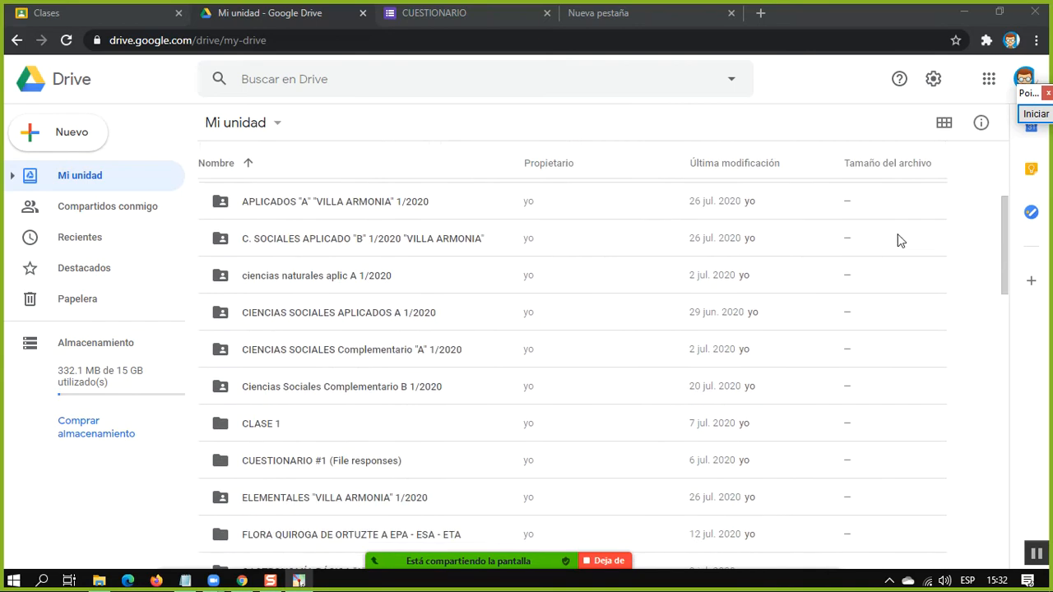
{"action": "scroll", "coordinate": [651, 285], "scroll_direction": "up", "scroll_amount": 1}
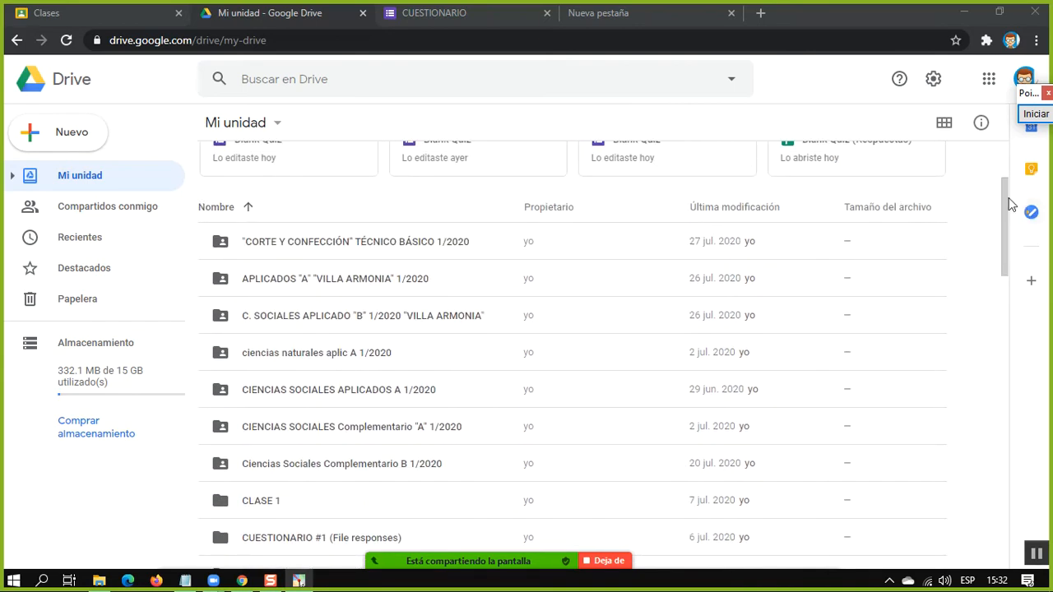
{"action": "scroll", "coordinate": [1011, 210], "scroll_direction": "down", "scroll_amount": 1}
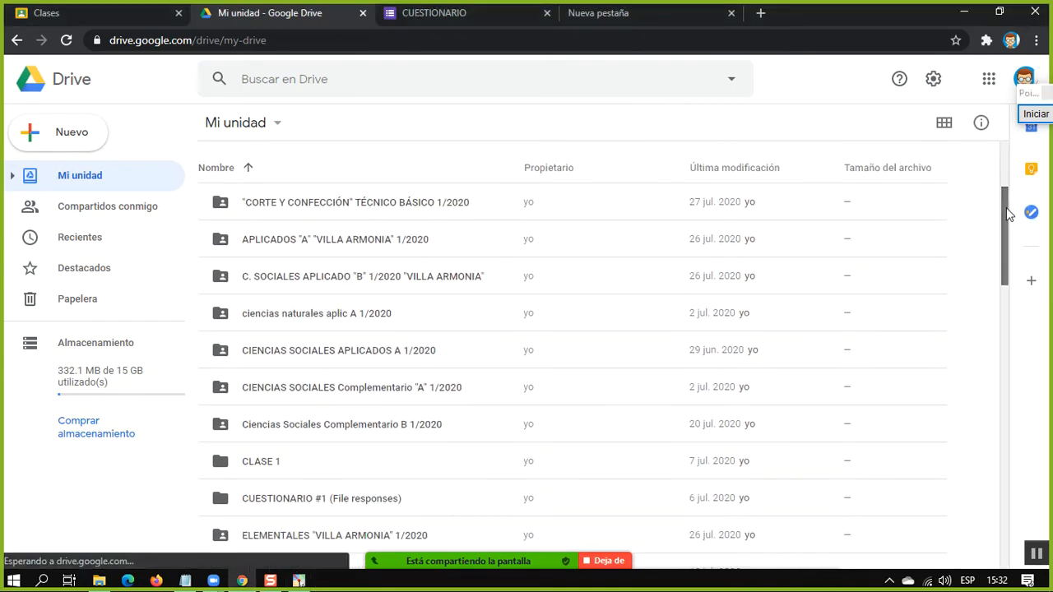
{"action": "left_click", "coordinate": [1035, 114]}
{"action": "mouse_move", "coordinate": [194, 174]}
{"action": "left_mouse_down"}
{"action": "mouse_move", "coordinate": [357, 239]}
{"action": "mouse_move", "coordinate": [881, 395]}
{"action": "mouse_move", "coordinate": [916, 494]}
{"action": "mouse_move", "coordinate": [988, 498]}
{"action": "left_mouse_up"}
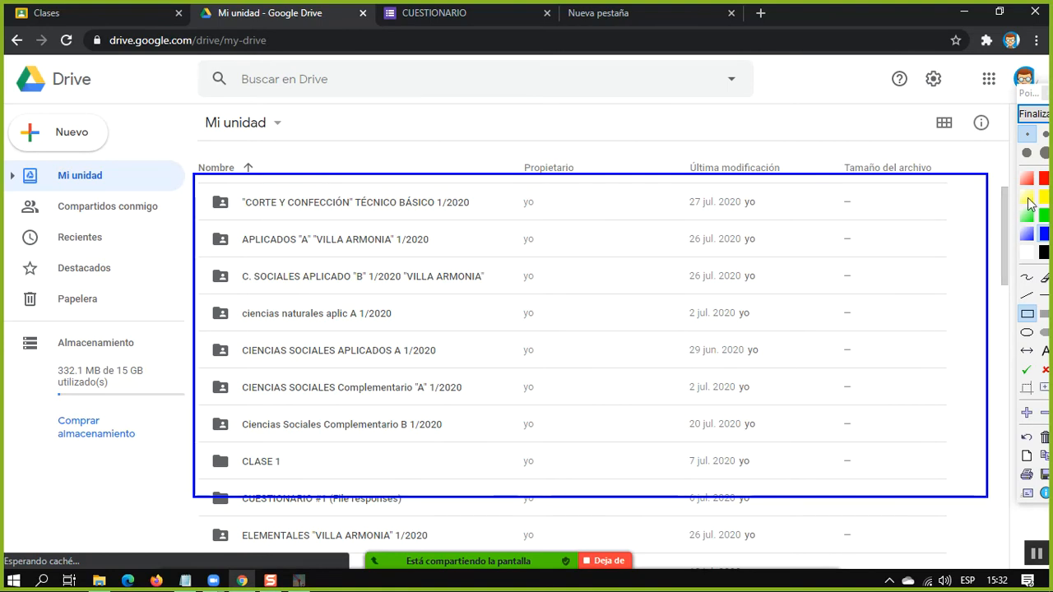
{"action": "left_click", "coordinate": [1032, 113]}
Look through the folders and files stored in Mi unidad, from the last documents back up to the class folders
{"action": "left_click_drag", "start_coordinate": [1004, 247], "coordinate": [1005, 523]}
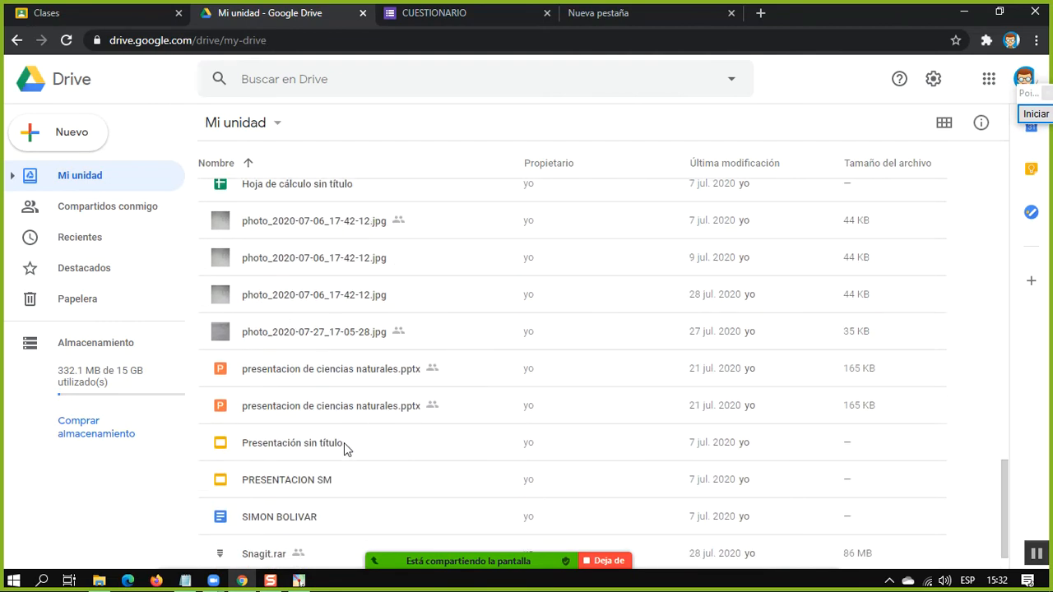
{"action": "scroll", "coordinate": [344, 443], "scroll_direction": "down", "scroll_amount": 1}
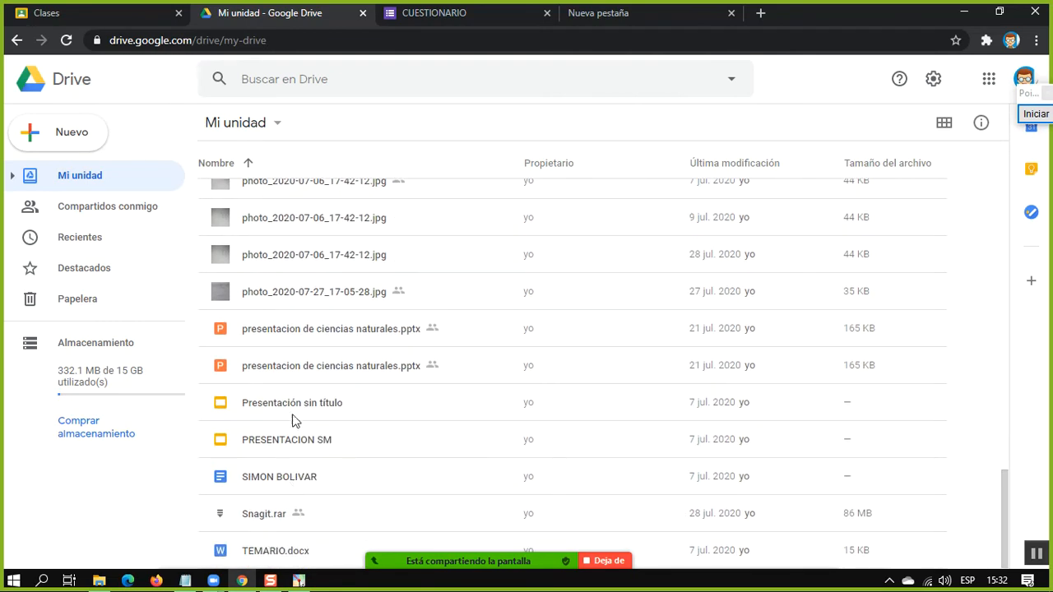
{"action": "scroll", "coordinate": [300, 373], "scroll_direction": "up", "scroll_amount": 8}
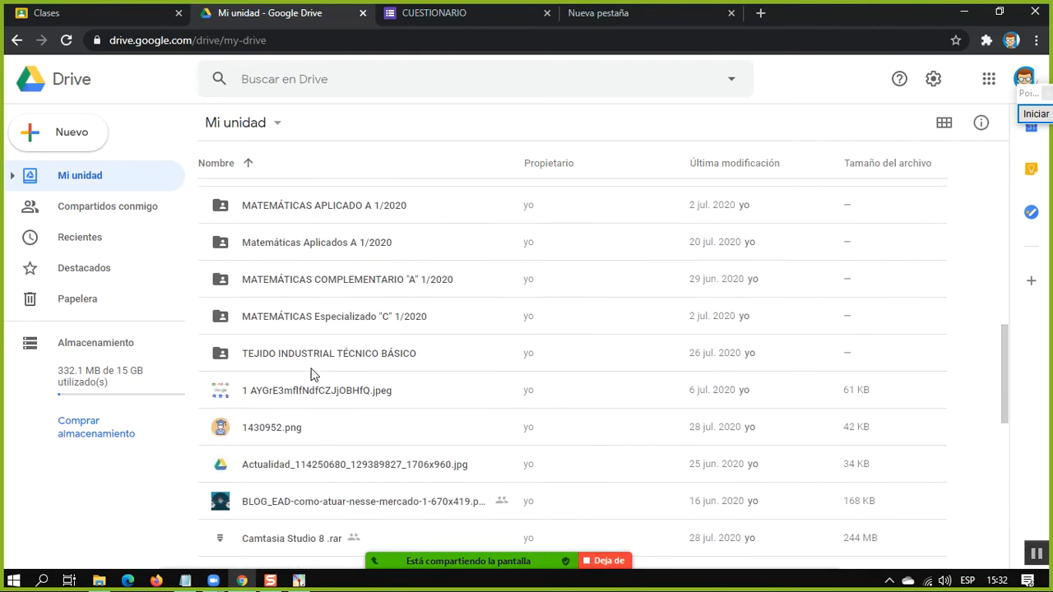
{"action": "scroll", "coordinate": [312, 372], "scroll_direction": "up", "scroll_amount": 1}
{"action": "scroll", "coordinate": [313, 372], "scroll_direction": "up", "scroll_amount": 2}
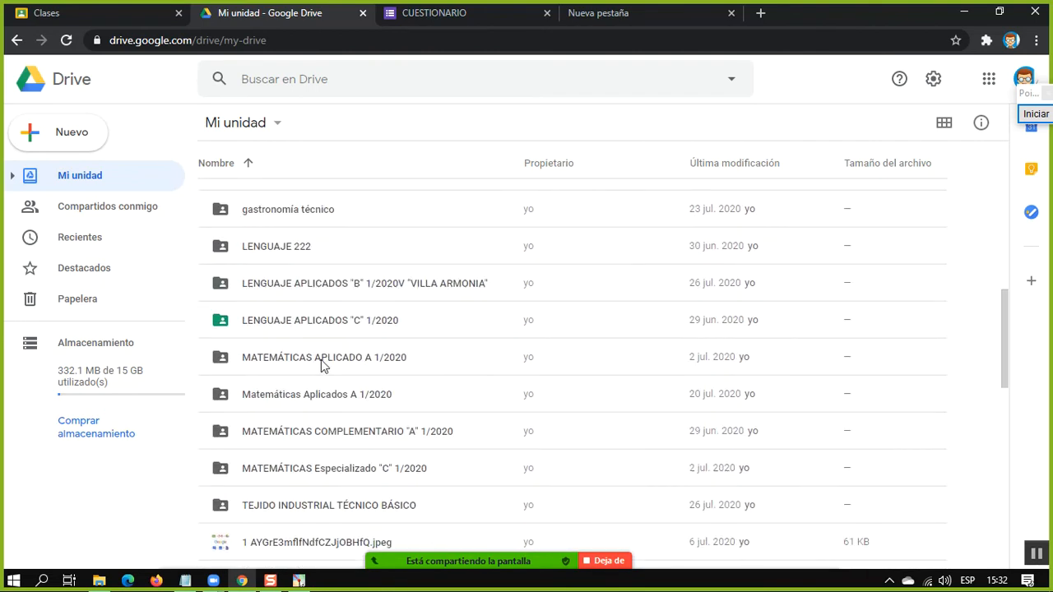
{"action": "scroll", "coordinate": [327, 362], "scroll_direction": "up", "scroll_amount": 5}
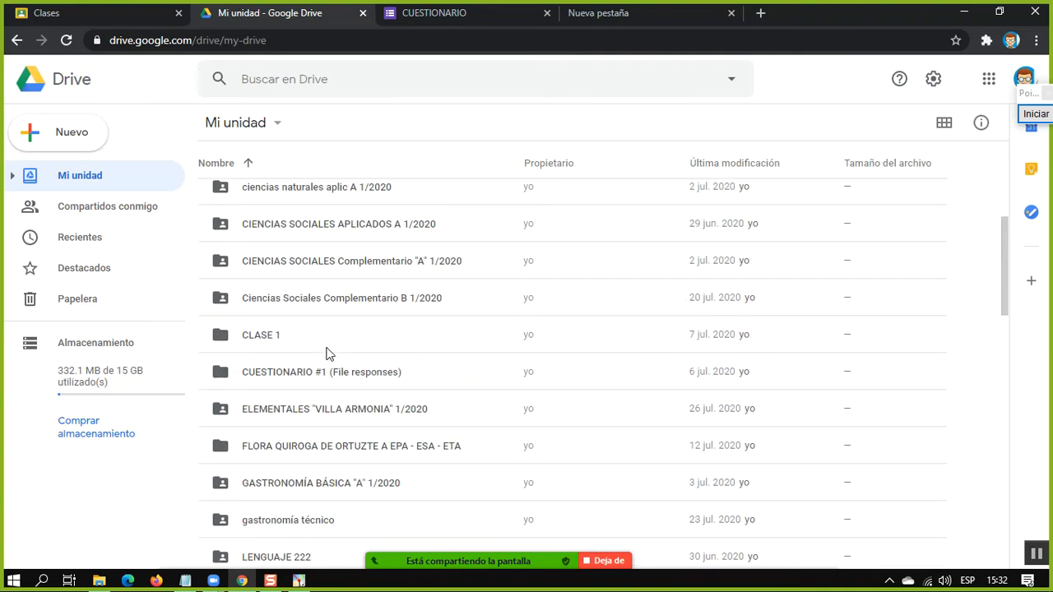
{"action": "scroll", "coordinate": [323, 294], "scroll_direction": "up", "scroll_amount": 2}
{"action": "scroll", "coordinate": [345, 230], "scroll_direction": "down", "scroll_amount": 1}
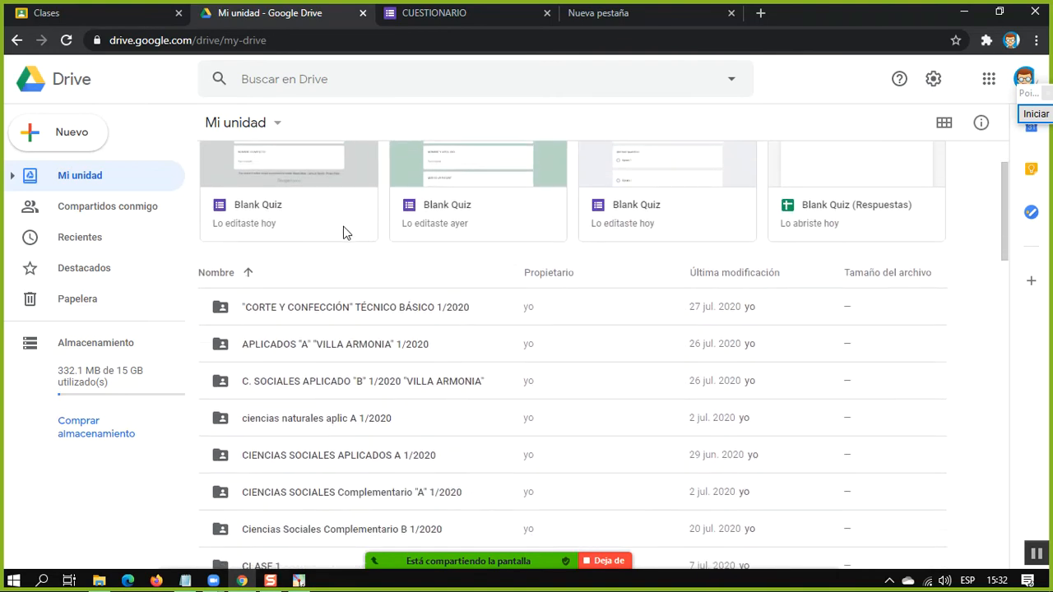
Outline the "CORTE Y CONFECCIÓN" TÉCNICO BÁSICO 1/2020 folder with a blue rectangle and magnify its shared-folder icon
{"action": "left_click", "coordinate": [1033, 116]}
{"action": "mouse_move", "coordinate": [194, 291]}
{"action": "left_mouse_down"}
{"action": "mouse_move", "coordinate": [412, 331]}
{"action": "mouse_move", "coordinate": [484, 332]}
{"action": "left_mouse_up"}
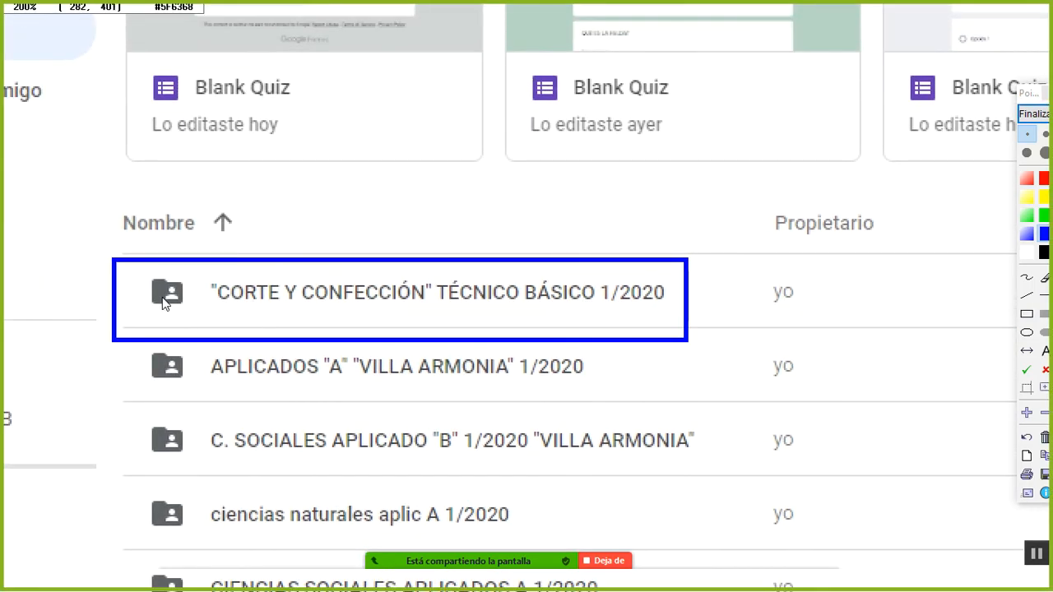
{"action": "scroll", "coordinate": [191, 306], "scroll_direction": "up", "scroll_amount": 3}
{"action": "scroll", "coordinate": [193, 310], "scroll_direction": "up", "scroll_amount": 1}
{"action": "scroll", "coordinate": [176, 280], "scroll_direction": "down", "scroll_amount": 1}
{"action": "left_click_drag", "start_coordinate": [176, 280], "coordinate": [322, 314]}
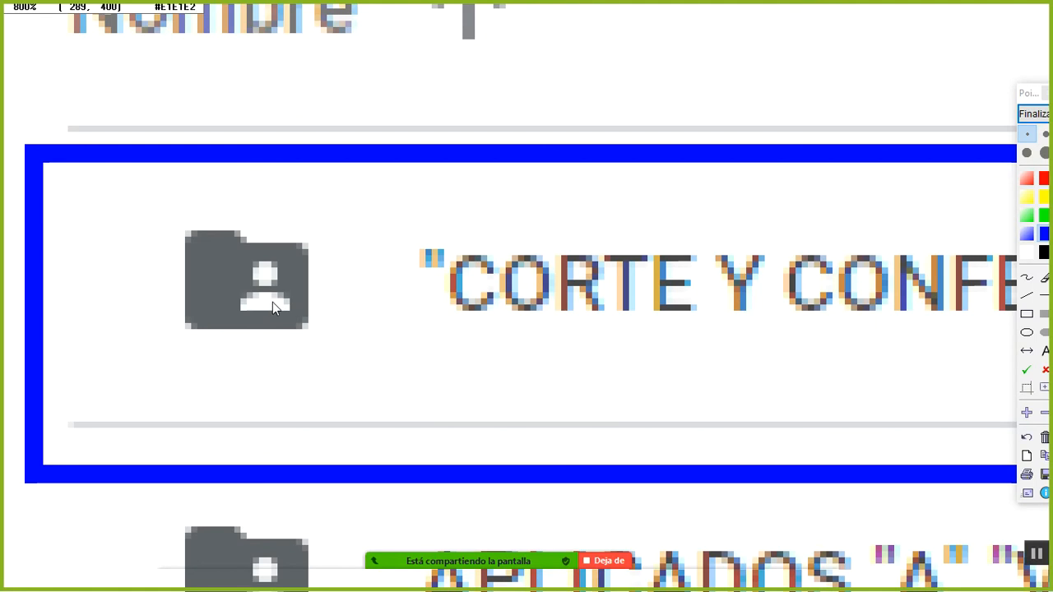
{"action": "scroll", "coordinate": [277, 289], "scroll_direction": "down", "scroll_amount": 3}
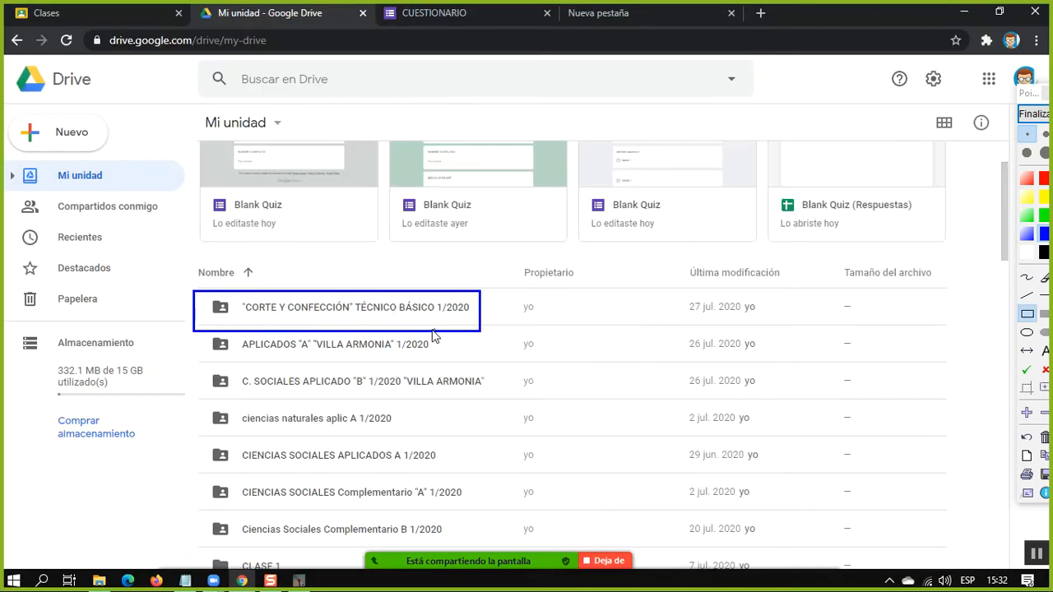
Magnify the folder list to 200% around the outlined class folder and end the screen annotation
{"action": "scroll", "coordinate": [434, 336], "scroll_direction": "up", "scroll_amount": 1}
{"action": "left_click_drag", "start_coordinate": [398, 353], "coordinate": [379, 250]}
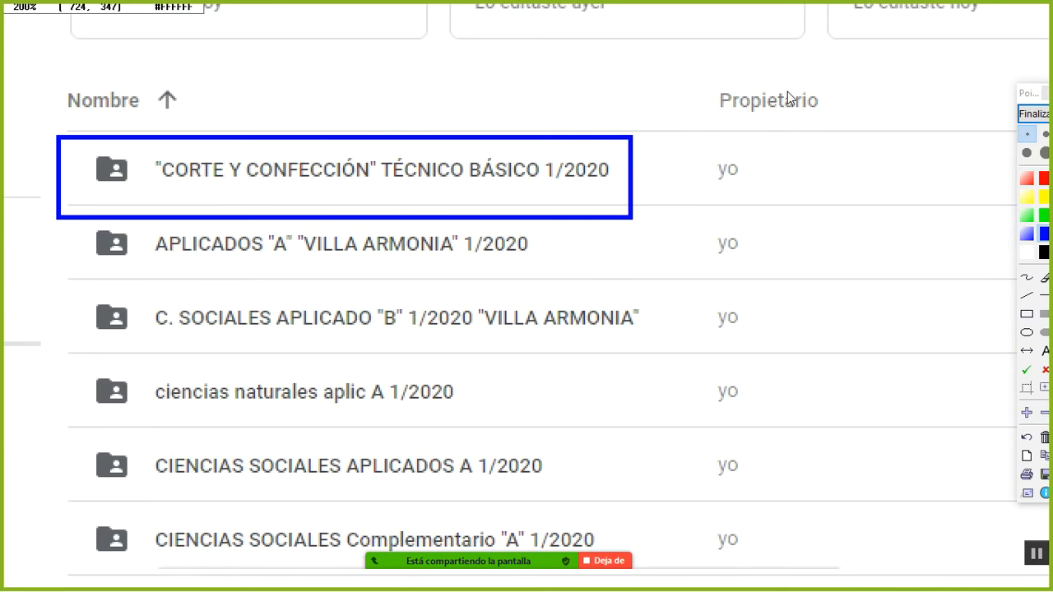
{"action": "left_click", "coordinate": [1033, 114]}
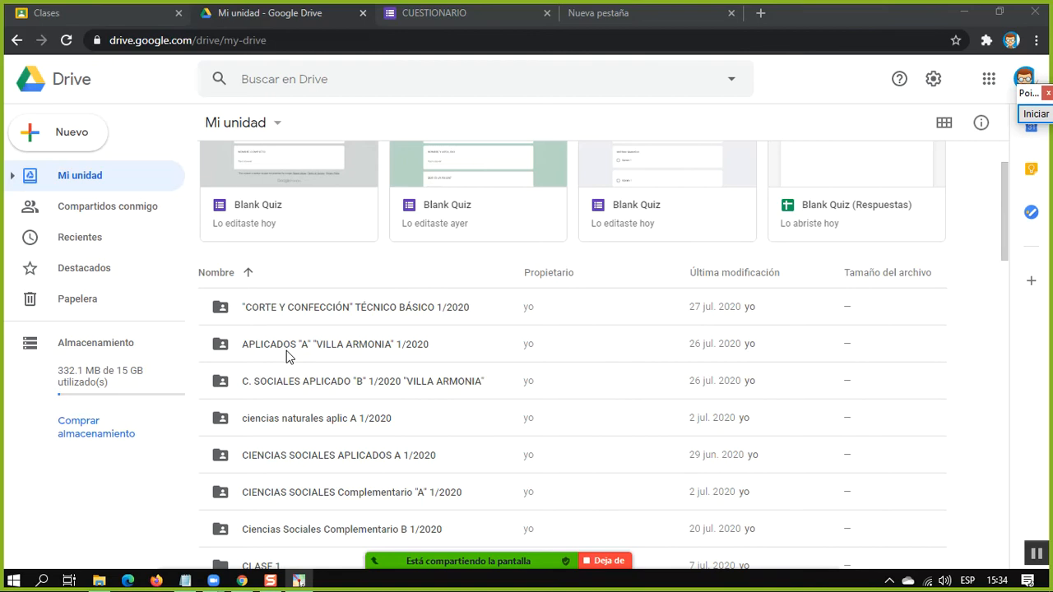
Outline the CLASE 1 and CUESTIONARIO #1 (File responses) folders with one blue rectangle using the screen annotation tool
{"action": "scroll", "coordinate": [286, 350], "scroll_direction": "down", "scroll_amount": 3}
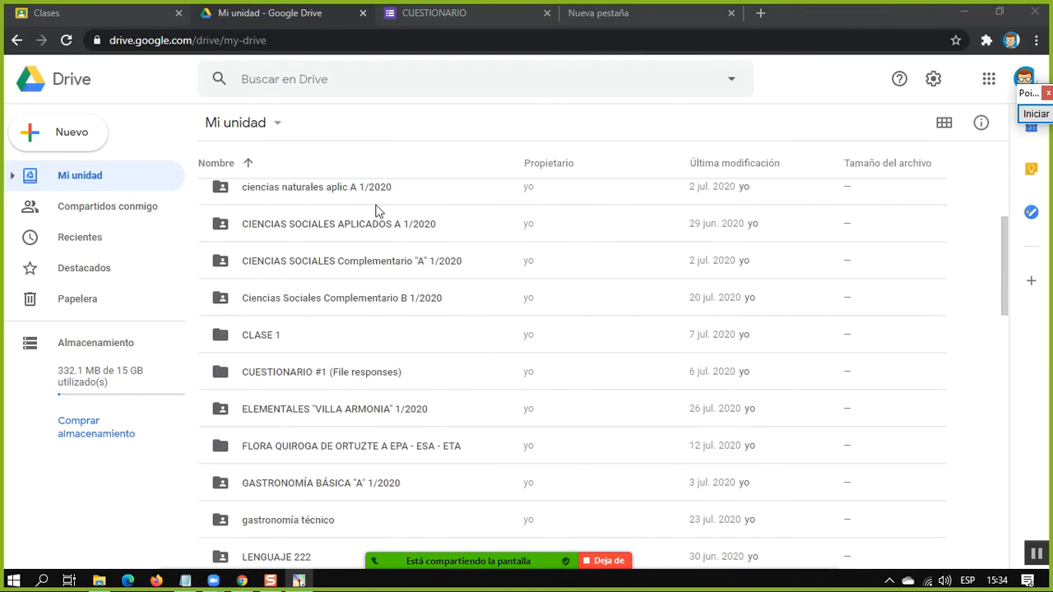
{"action": "left_click", "coordinate": [1038, 113]}
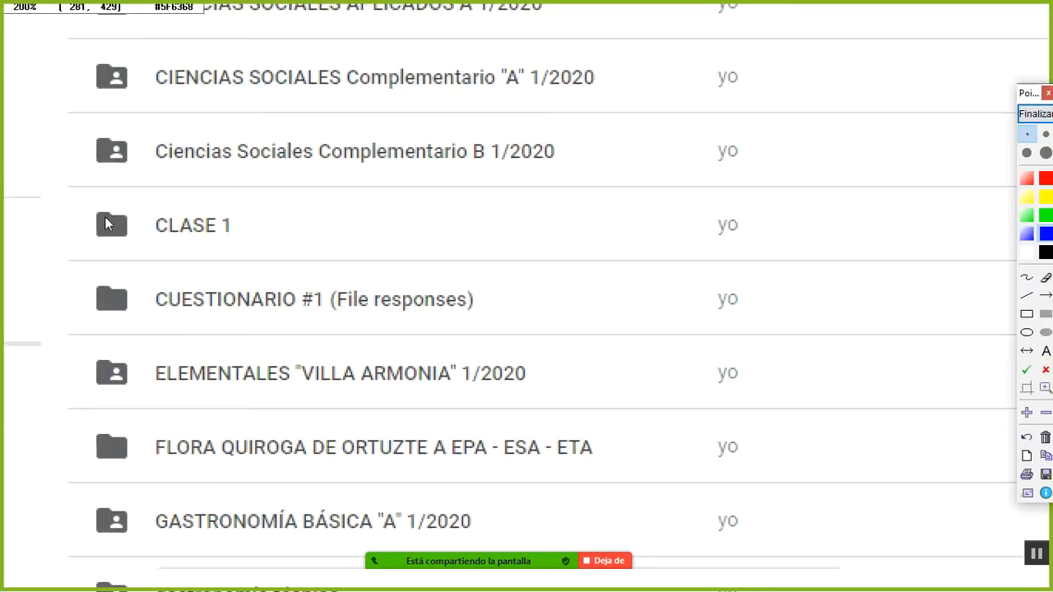
{"action": "left_click", "coordinate": [1037, 114]}
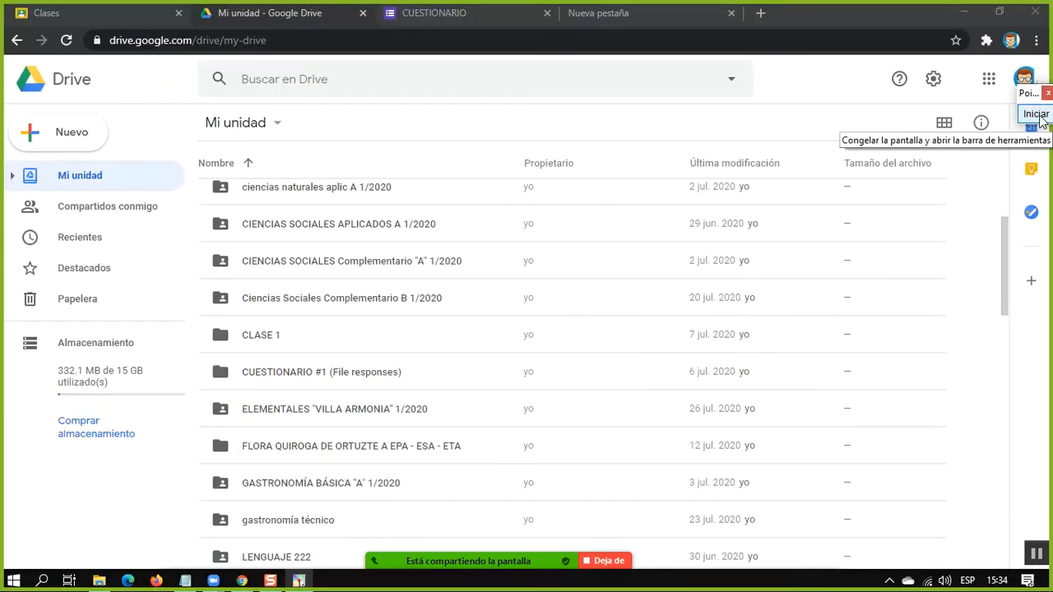
{"action": "left_click", "coordinate": [1037, 114]}
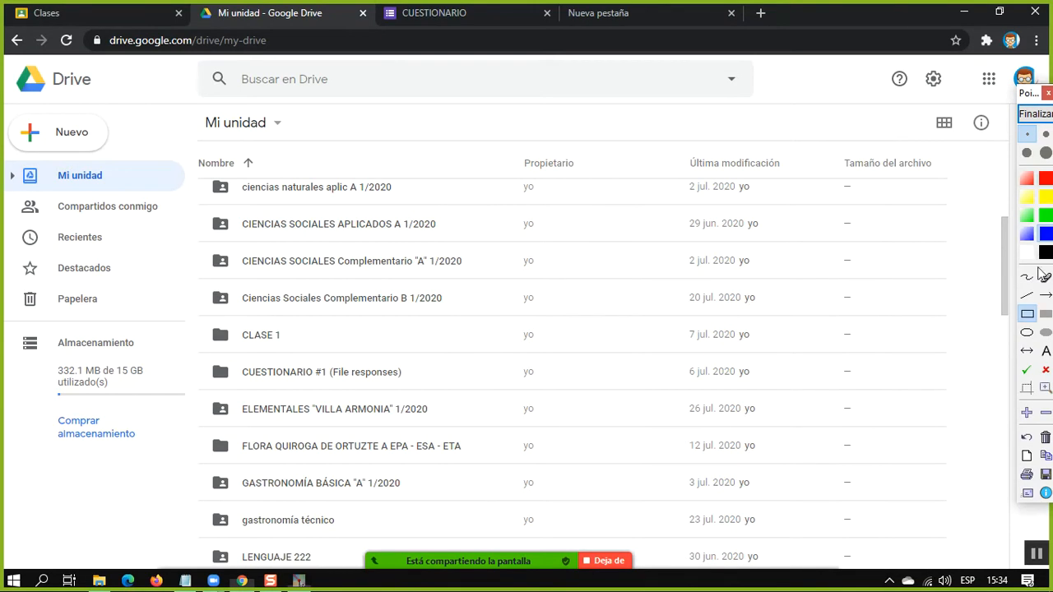
{"action": "left_click_drag", "start_coordinate": [198, 317], "coordinate": [496, 392]}
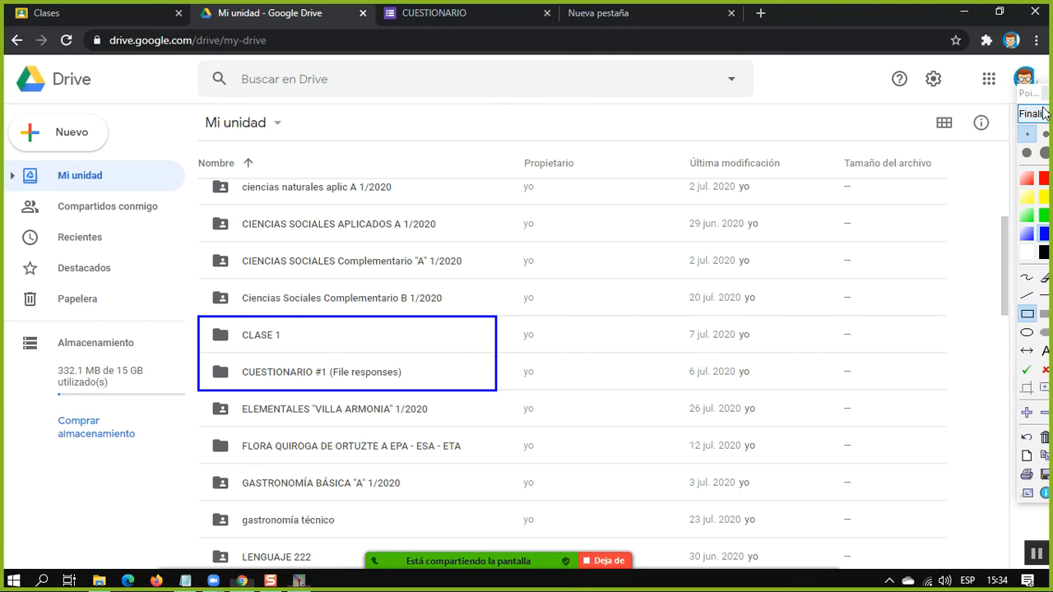
Magnify the outlined CLASE 1 and CUESTIONARIO #1 folders to 300% and end the screen annotation
{"action": "left_click", "coordinate": [1030, 416]}
{"action": "left_click", "coordinate": [1029, 416]}
{"action": "left_click_drag", "start_coordinate": [614, 317], "coordinate": [1035, 105]}
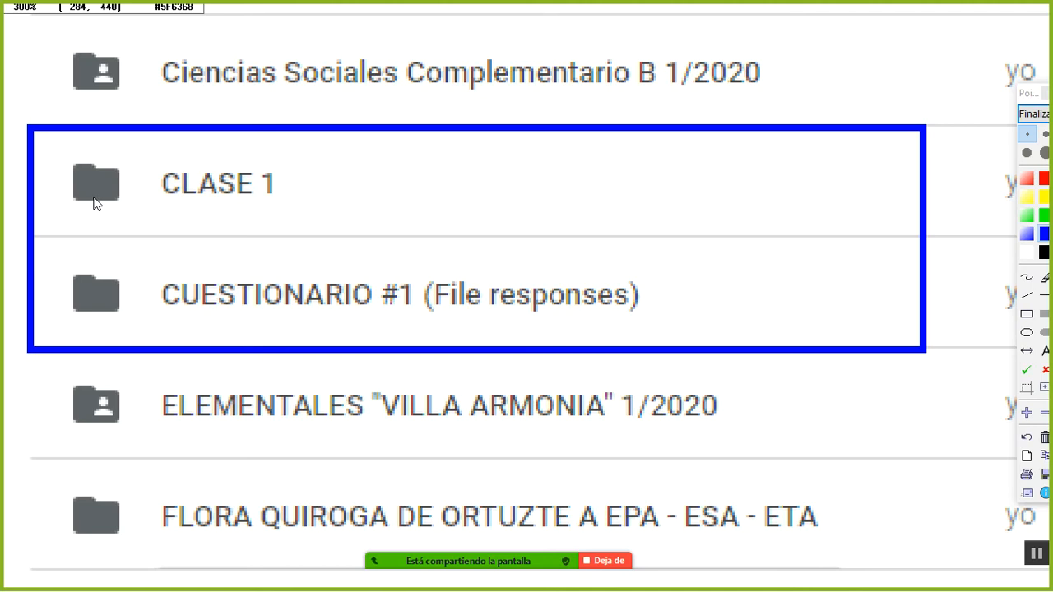
{"action": "left_click", "coordinate": [1028, 115]}
Look over the remaining files in Mi unidad and create a blank Google Docs document from Drive
{"action": "scroll", "coordinate": [272, 275], "scroll_direction": "down", "scroll_amount": 3}
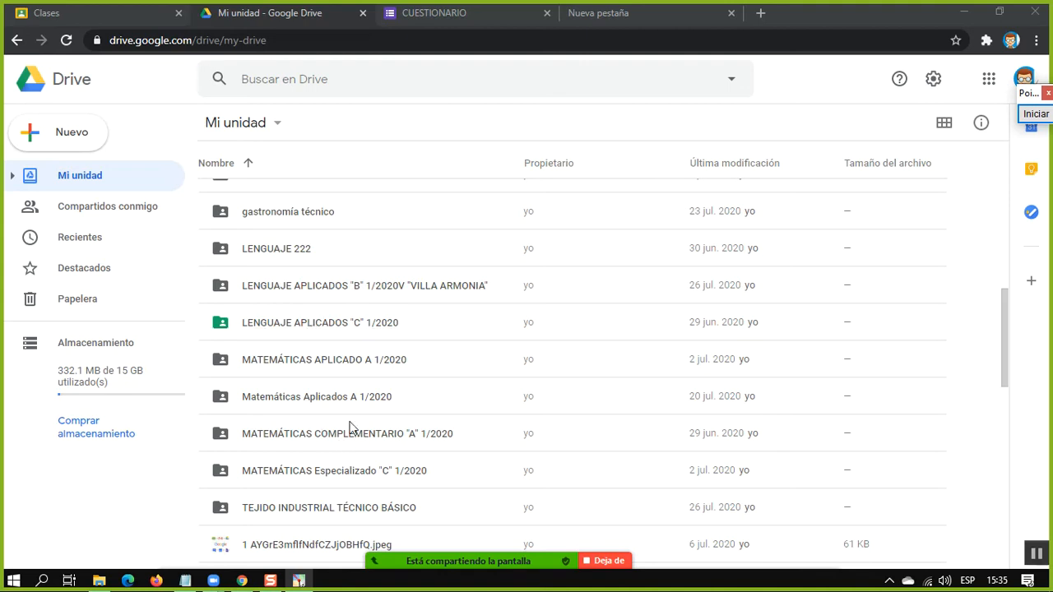
{"action": "scroll", "coordinate": [359, 370], "scroll_direction": "down", "scroll_amount": 6}
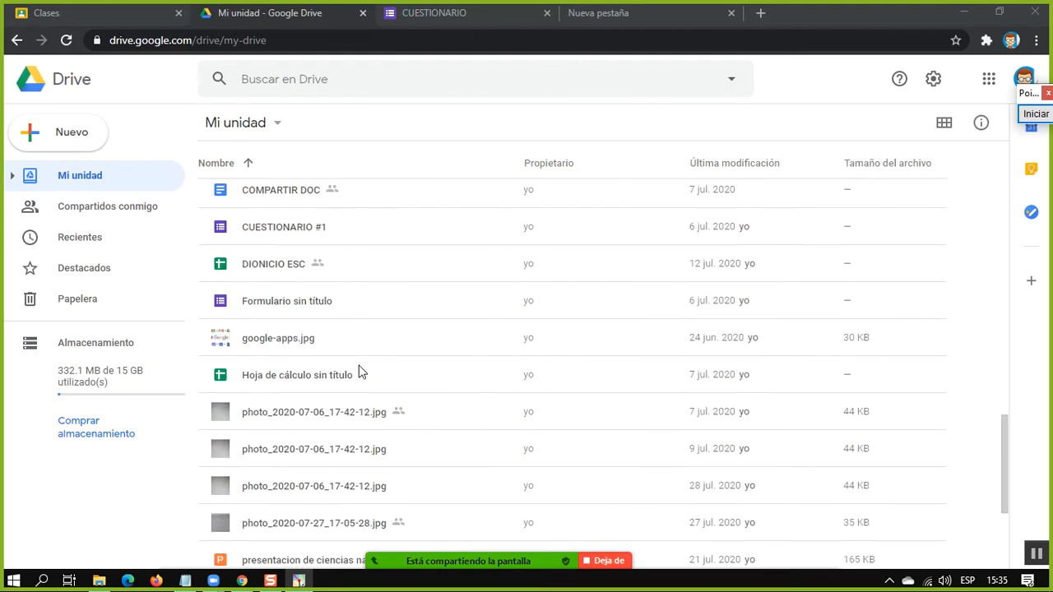
{"action": "scroll", "coordinate": [359, 371], "scroll_direction": "up", "scroll_amount": 10}
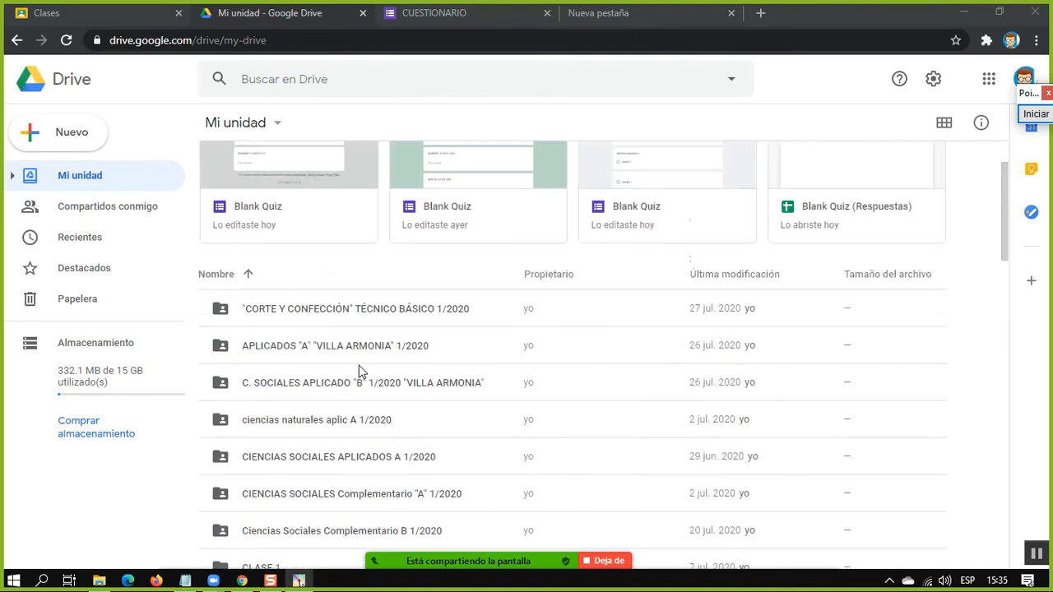
{"action": "scroll", "coordinate": [360, 372], "scroll_direction": "up", "scroll_amount": 3}
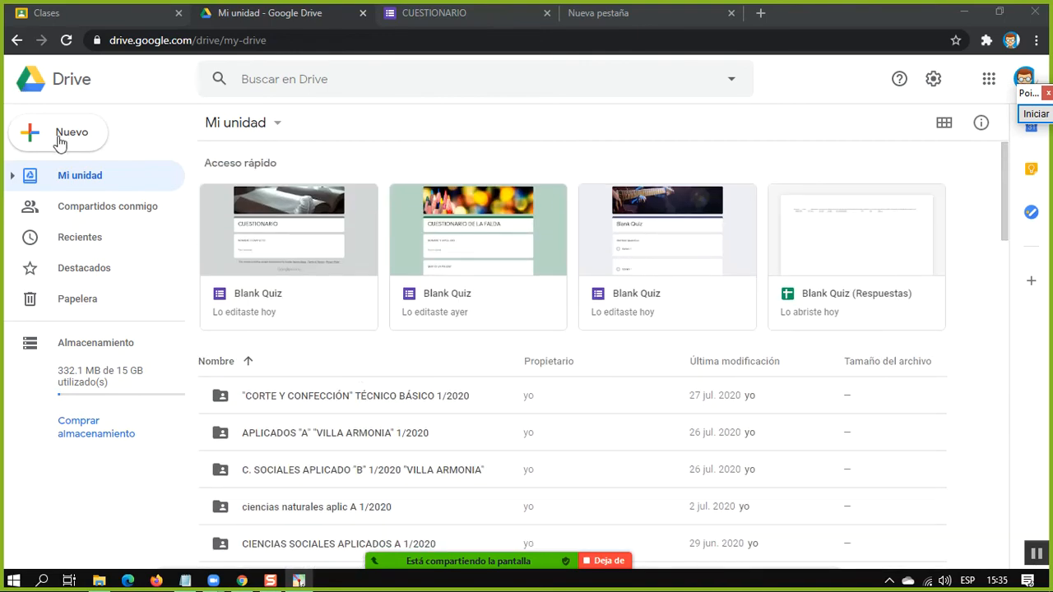
{"action": "left_click", "coordinate": [71, 140]}
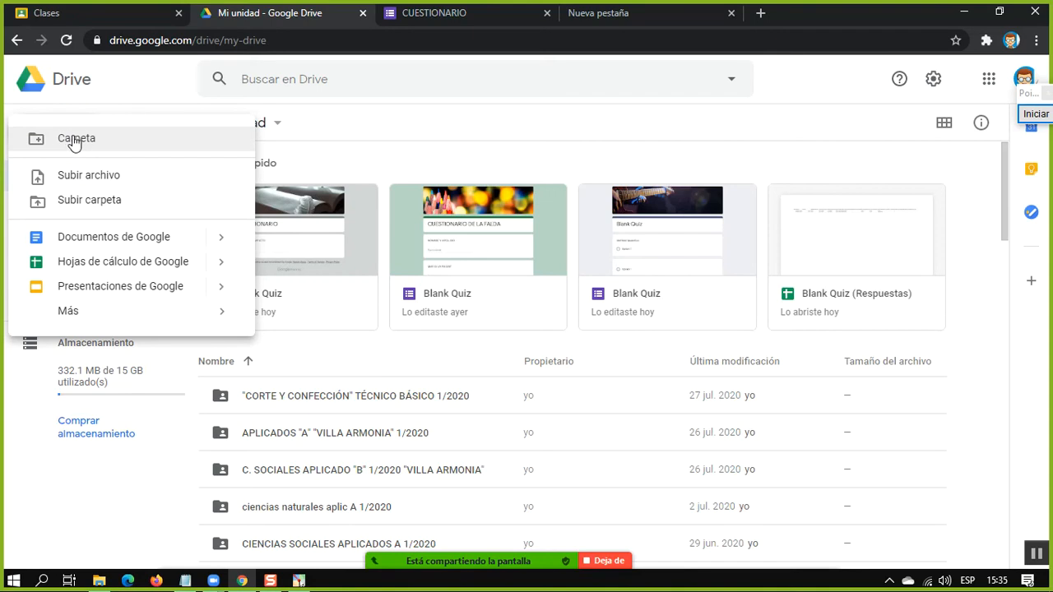
{"action": "mouse_move", "coordinate": [143, 245]}
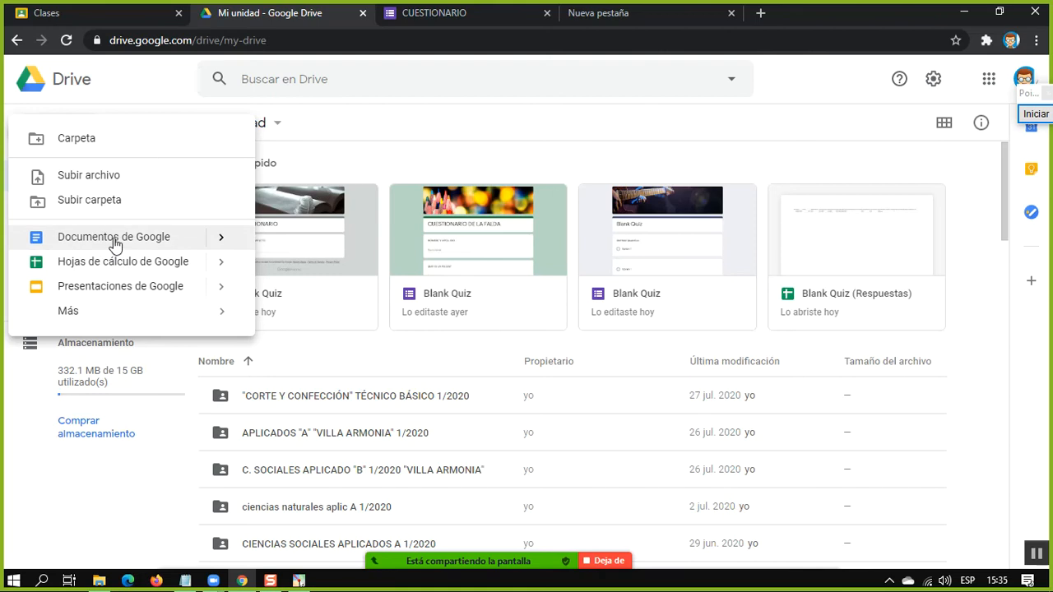
{"action": "left_click", "coordinate": [115, 238]}
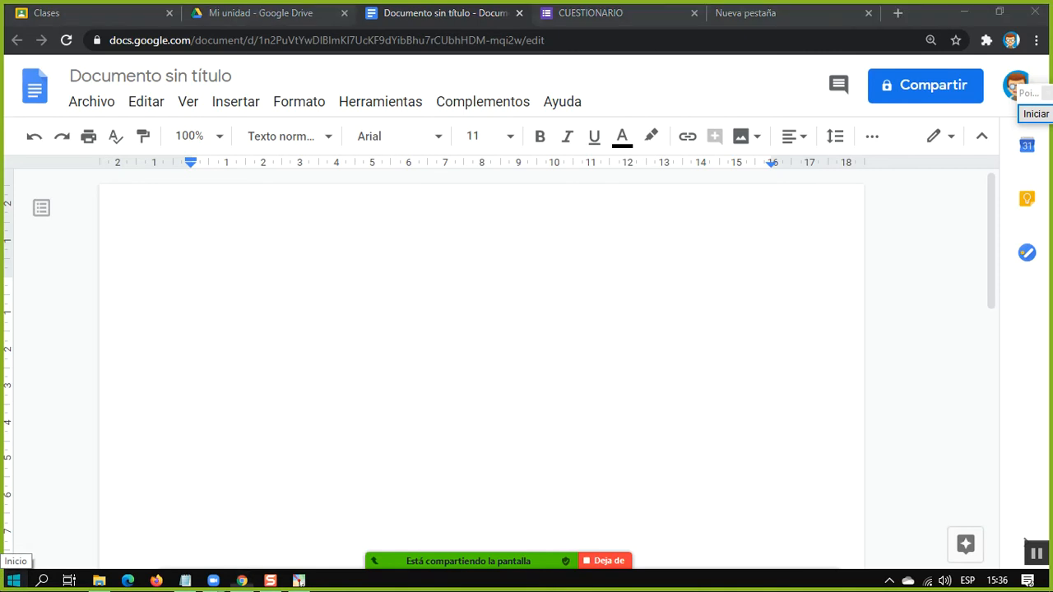
Find and open the desktop Word application and create a blank document in it
{"action": "left_click", "coordinate": [12, 579]}
{"action": "type", "text": "wo"}
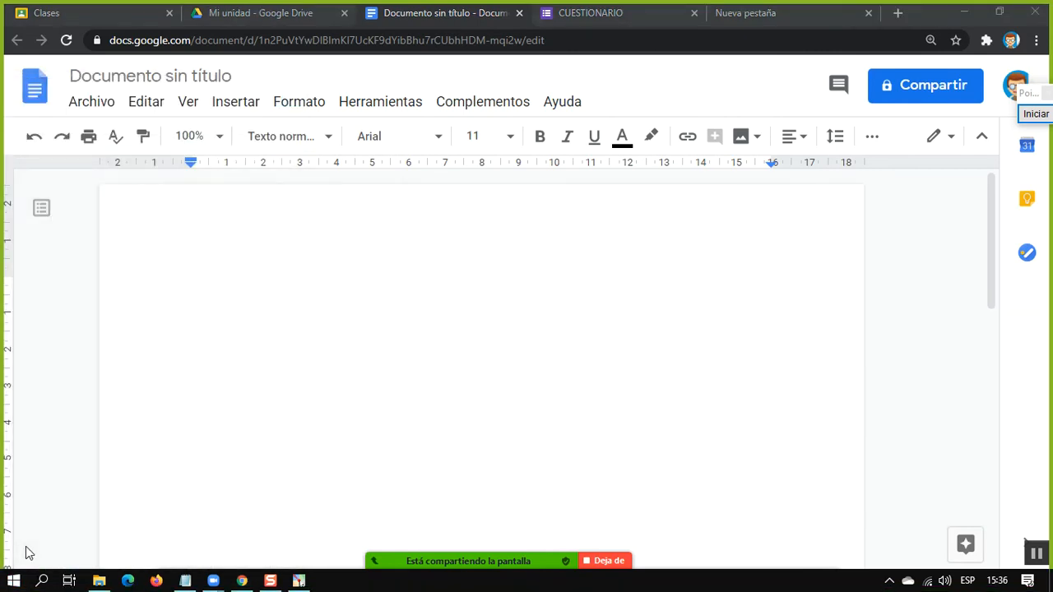
{"action": "type", "text": "rd"}
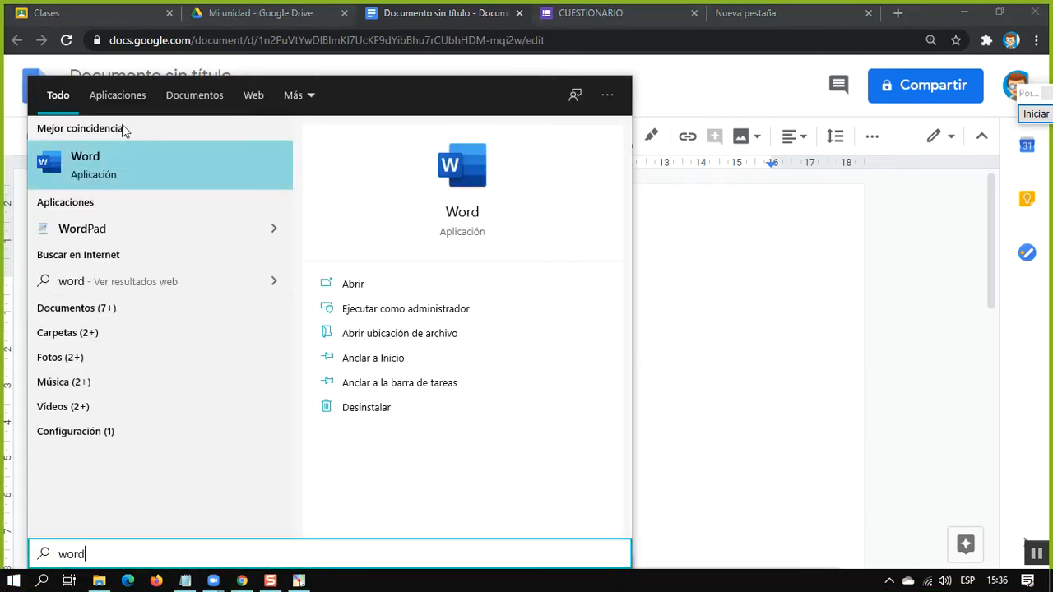
{"action": "left_click", "coordinate": [136, 159]}
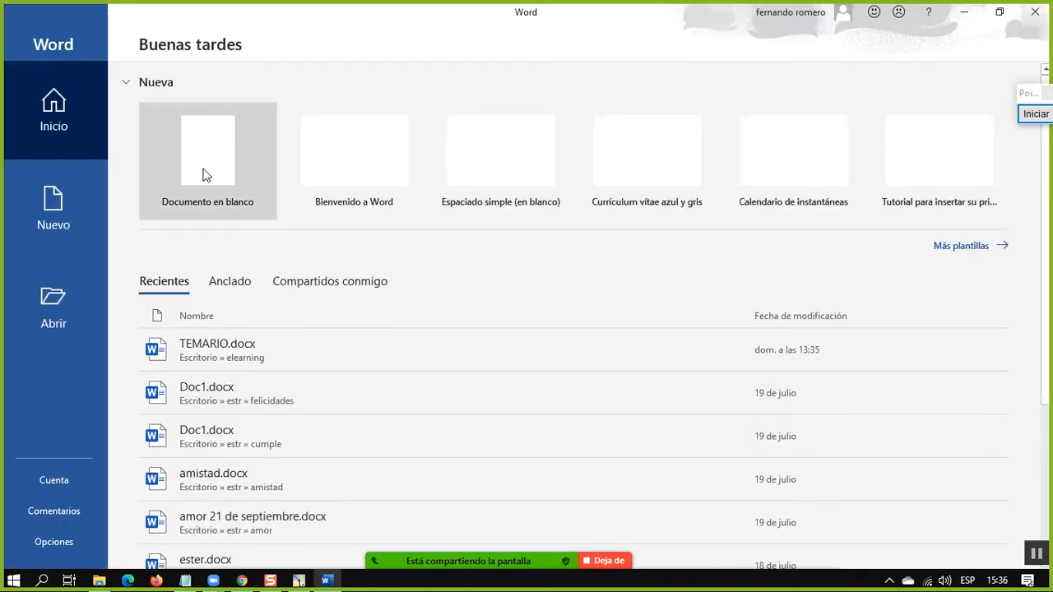
{"action": "left_click", "coordinate": [205, 175]}
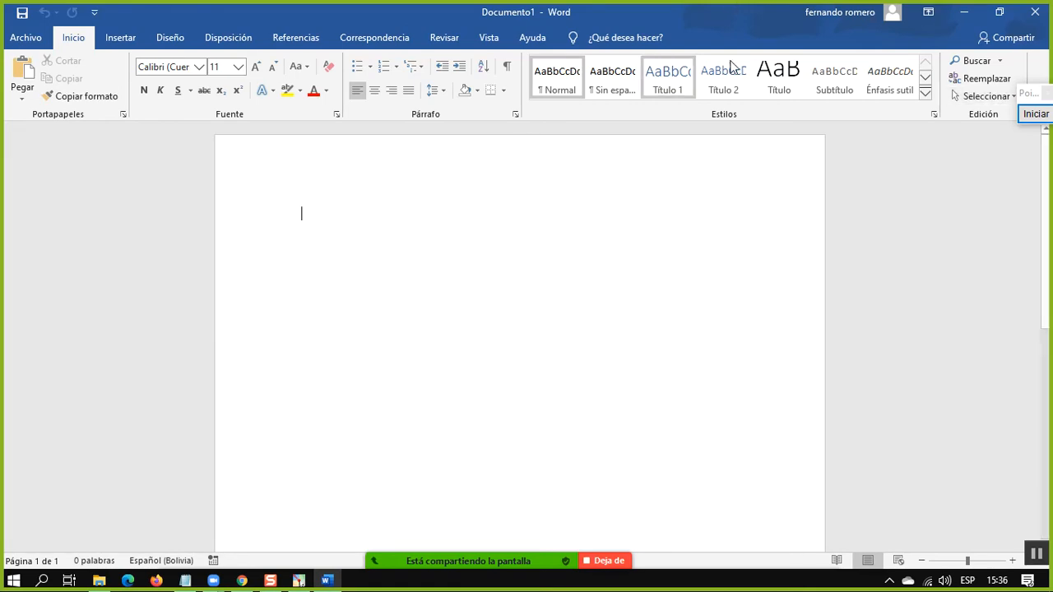
Compare the blank Google Docs document with the blank Word document, ending on the Google Docs one
{"action": "left_click", "coordinate": [964, 15]}
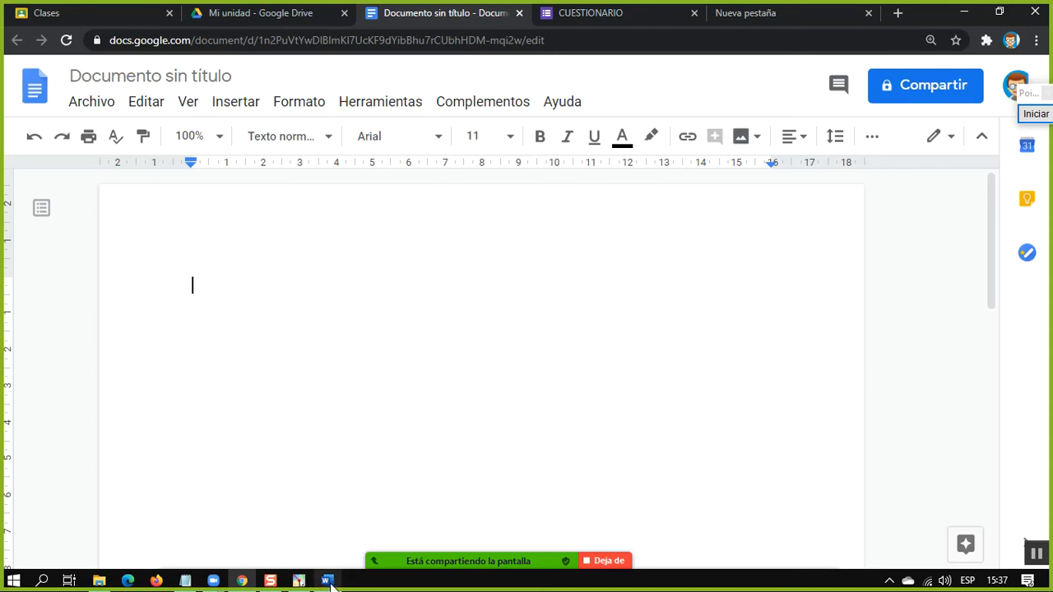
{"action": "mouse_move", "coordinate": [330, 582]}
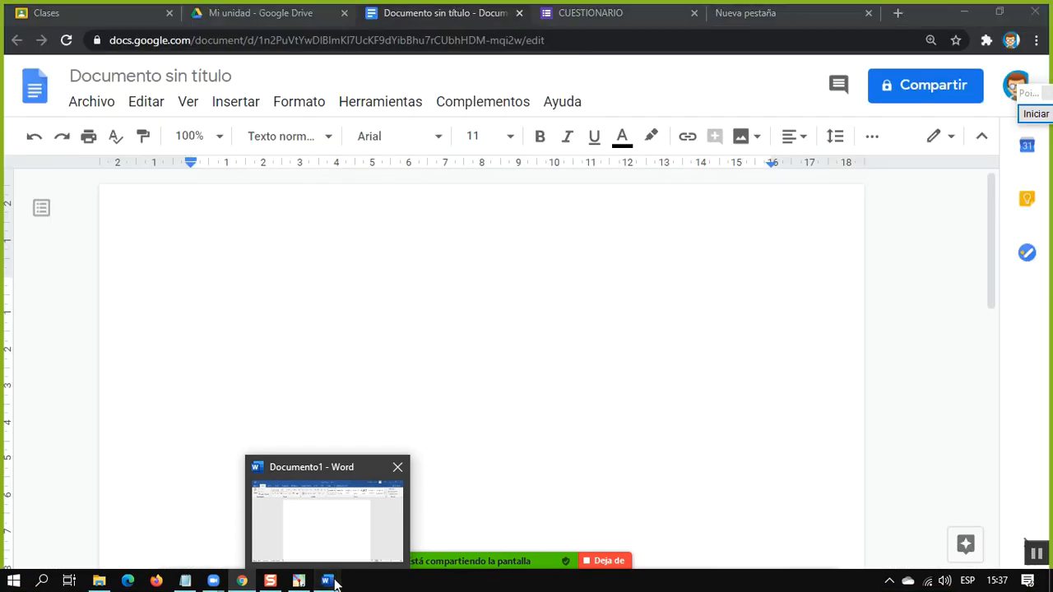
{"action": "left_click", "coordinate": [335, 582]}
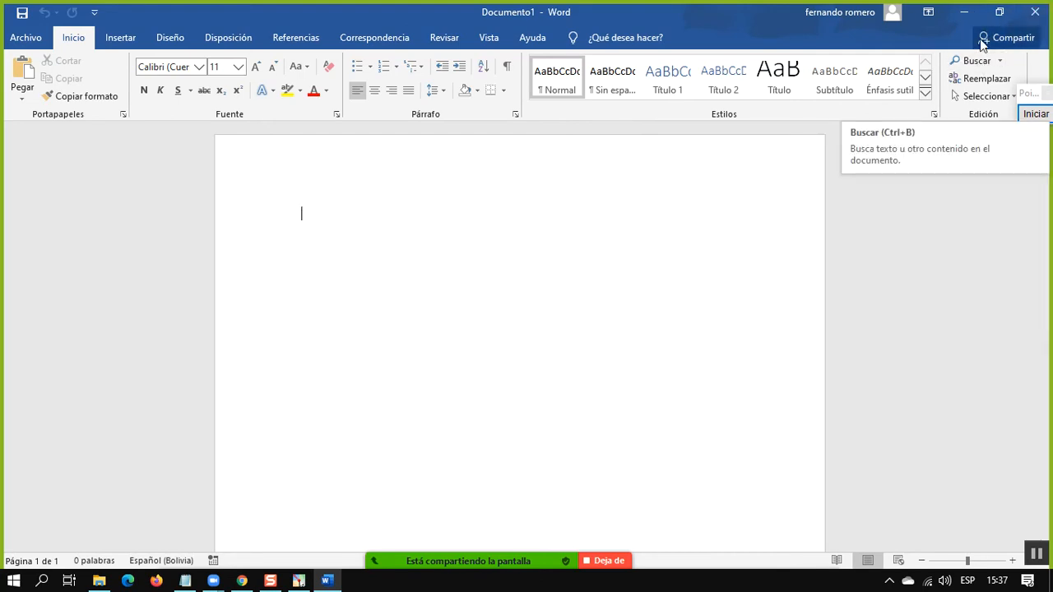
{"action": "left_click", "coordinate": [963, 11]}
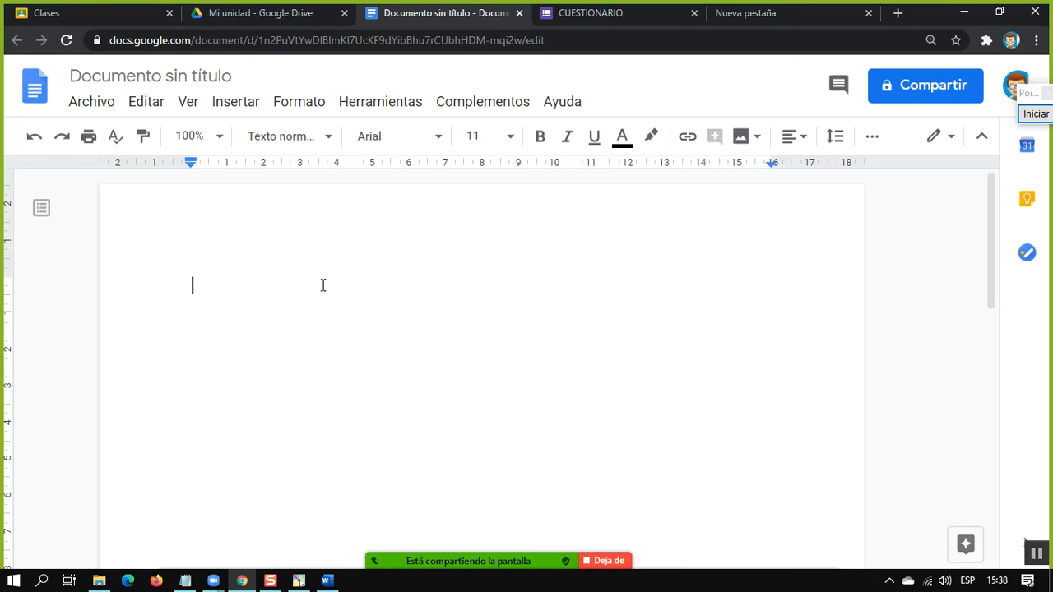
Enter TITULO as the first line of the Google Docs document
{"action": "type", "text": "TITULO"}
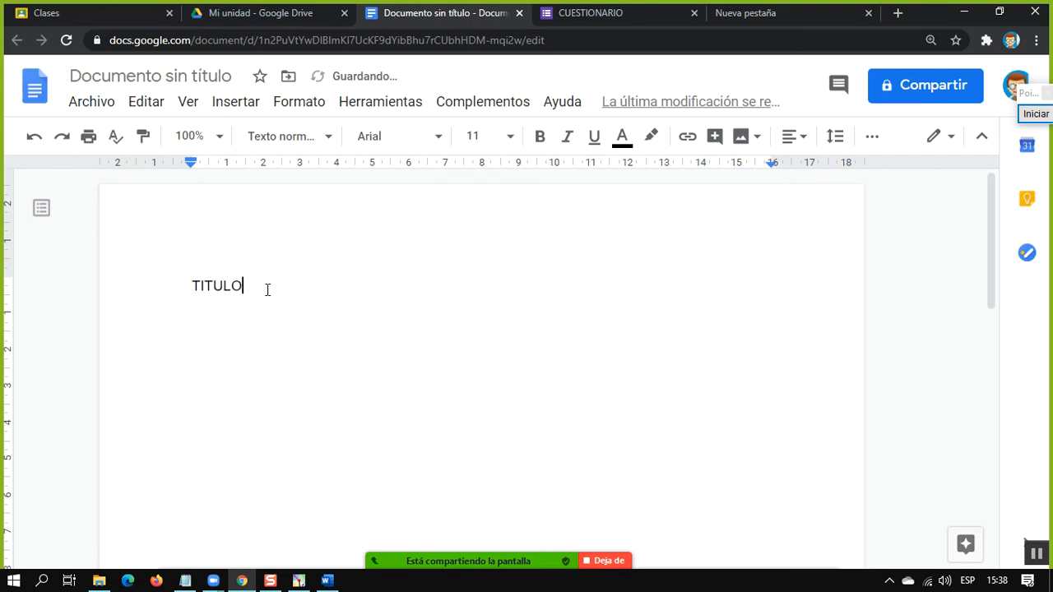
Format the TITULO line as centred, bold and underlined text with font size 24
{"action": "left_click_drag", "start_coordinate": [258, 290], "coordinate": [159, 289]}
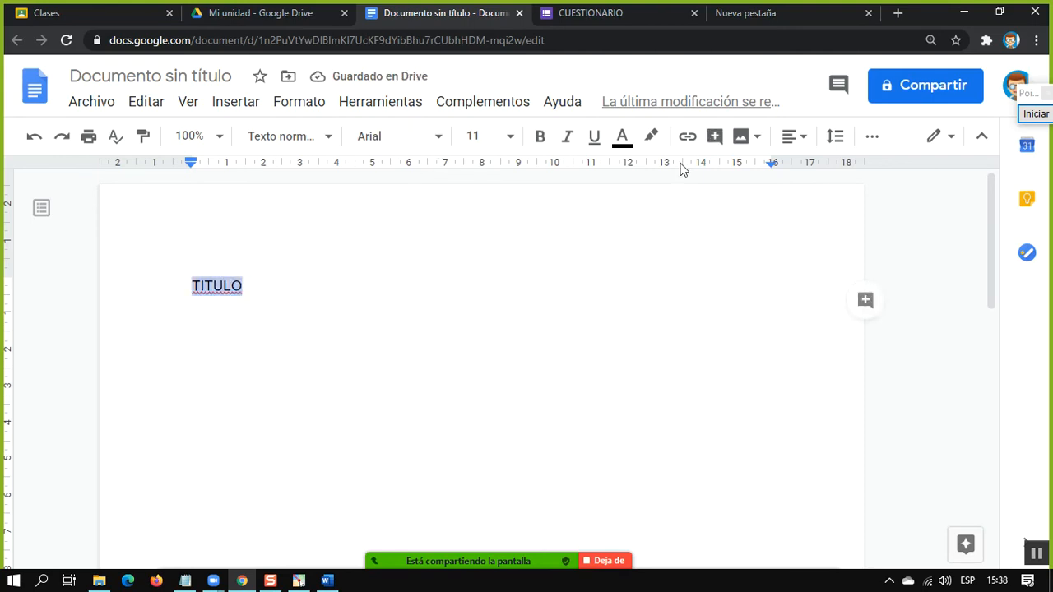
{"action": "left_click", "coordinate": [794, 136]}
{"action": "left_click", "coordinate": [752, 180]}
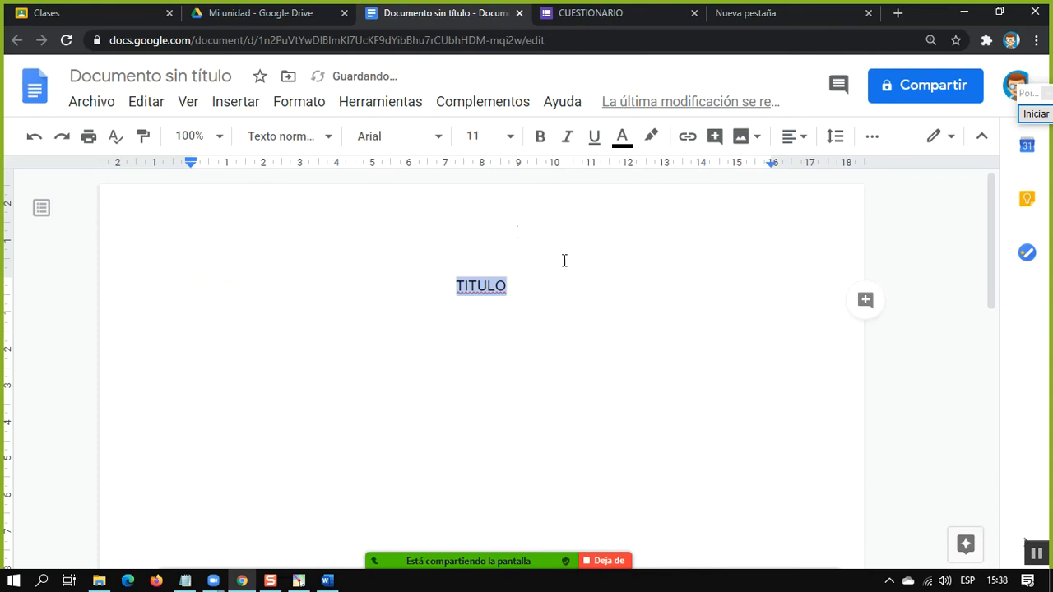
{"action": "left_click", "coordinate": [539, 138]}
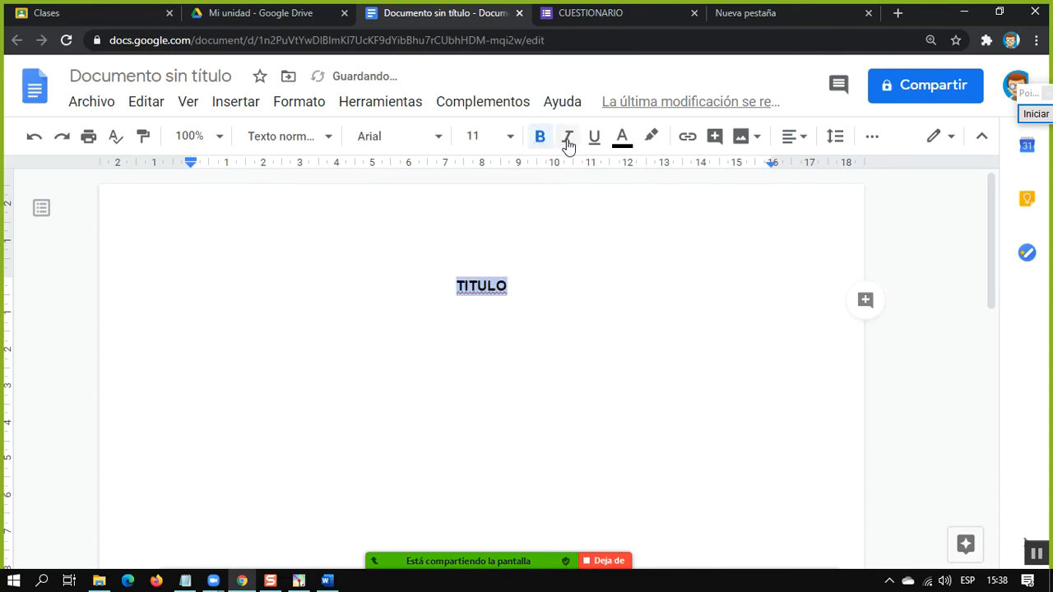
{"action": "left_click", "coordinate": [593, 137]}
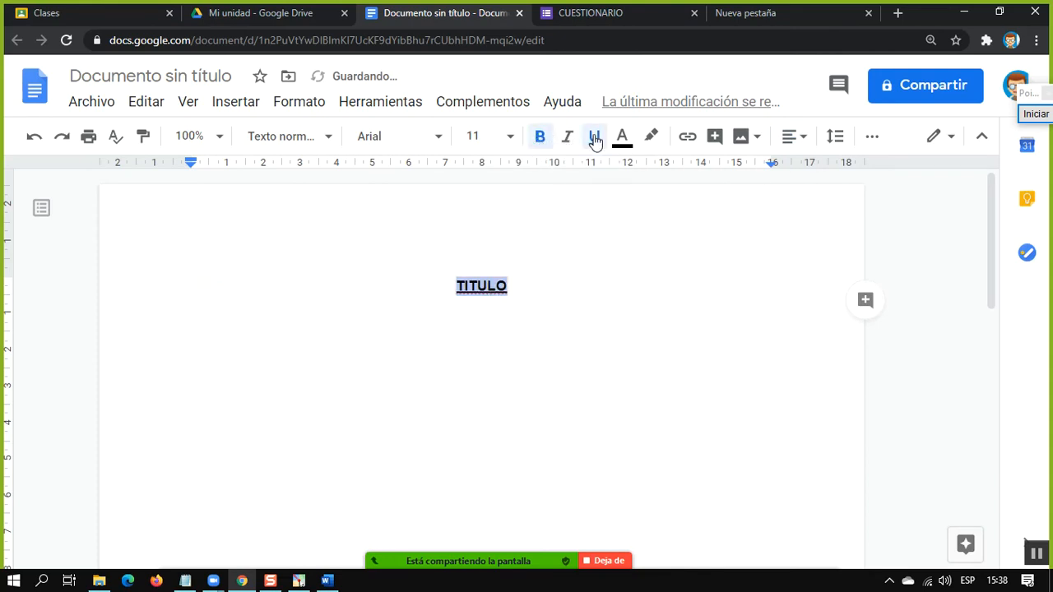
{"action": "left_click", "coordinate": [511, 138]}
{"action": "left_click", "coordinate": [479, 388]}
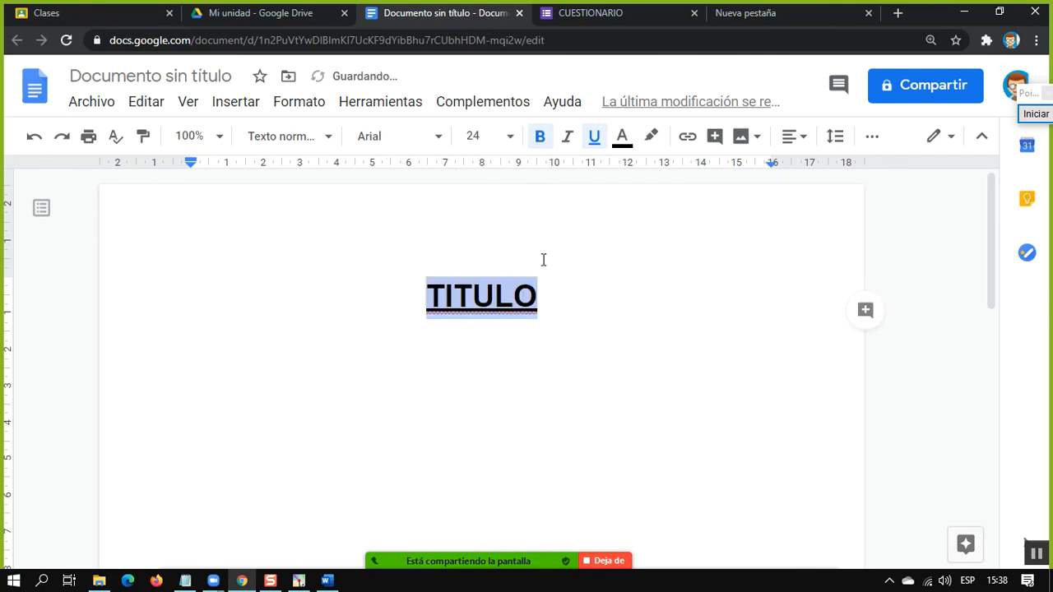
Change the font of the TITULO heading to Merriweather
{"action": "left_click", "coordinate": [429, 140]}
{"action": "scroll", "coordinate": [416, 411], "scroll_direction": "down", "scroll_amount": 1}
{"action": "scroll", "coordinate": [416, 411], "scroll_direction": "down", "scroll_amount": 3}
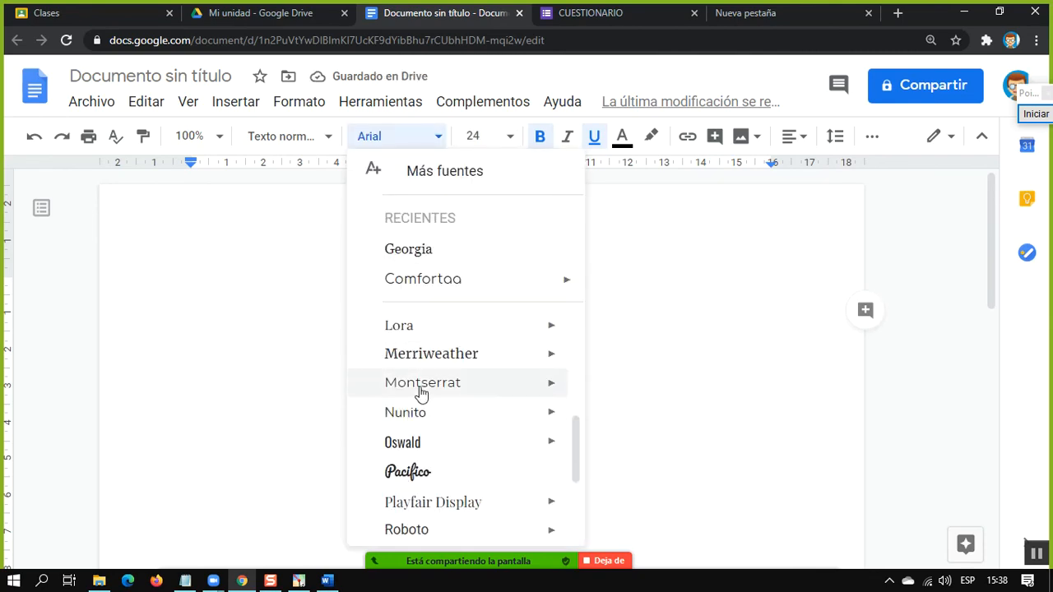
{"action": "left_click", "coordinate": [418, 357]}
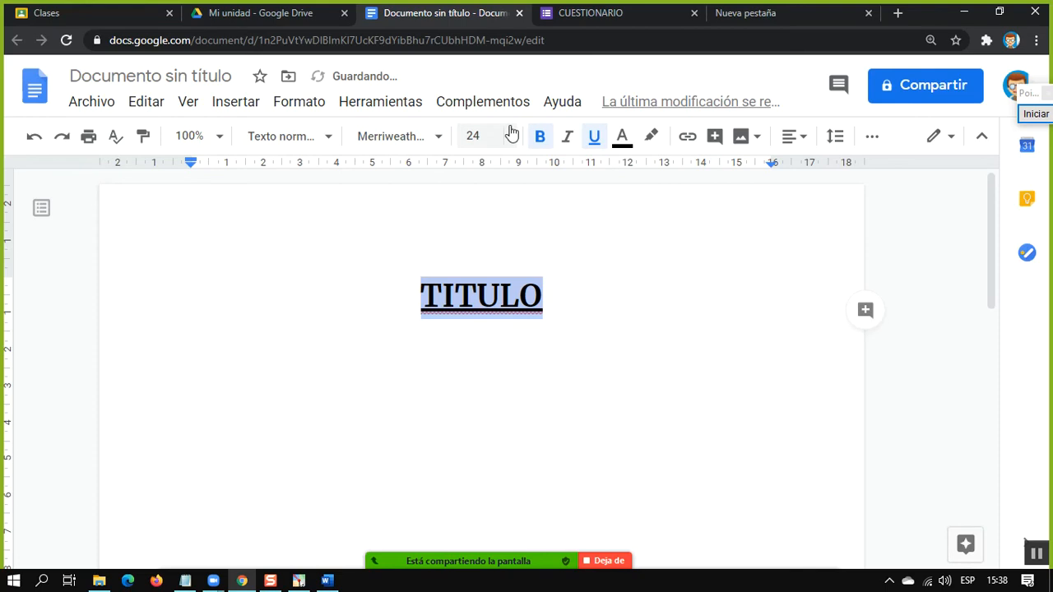
{"action": "left_click", "coordinate": [311, 137]}
{"action": "left_click", "coordinate": [311, 138]}
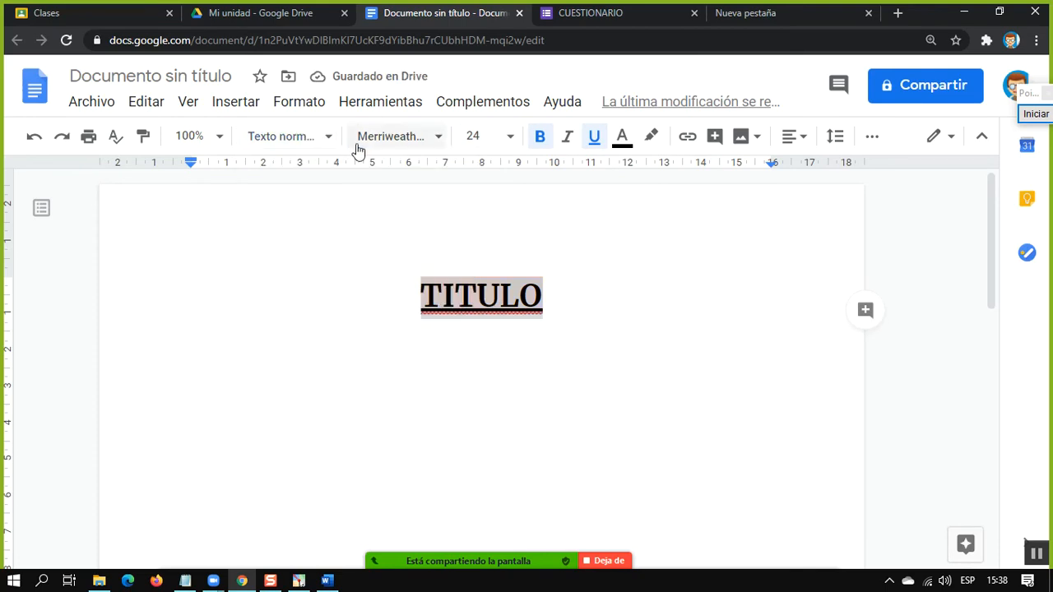
Add a new left-aligned line below the TITULO heading
{"action": "left_click", "coordinate": [601, 296]}
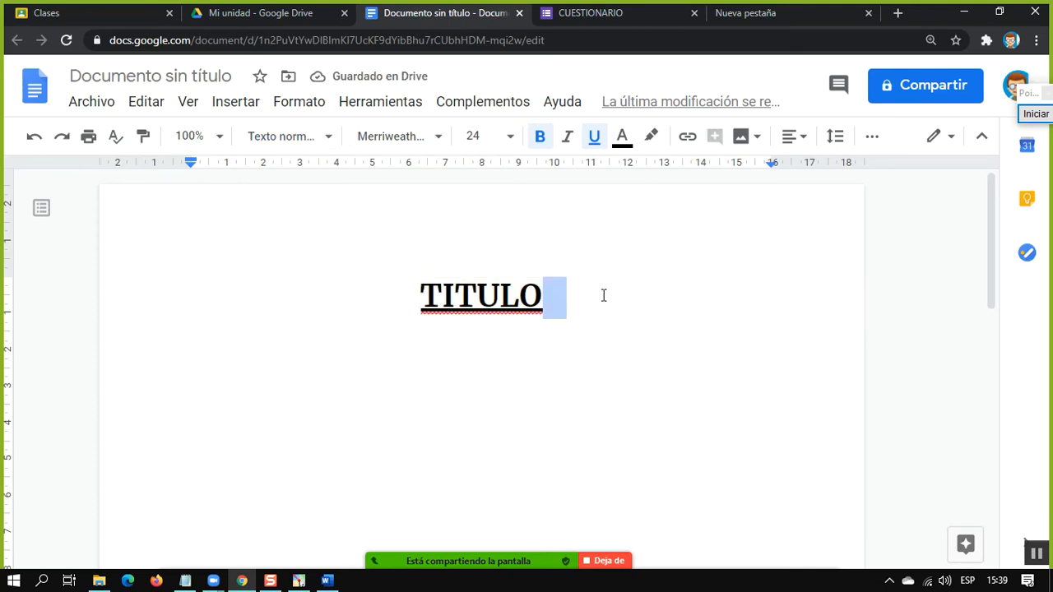
{"action": "key", "text": "Return"}
{"action": "key", "text": "ctrl+shift+l"}
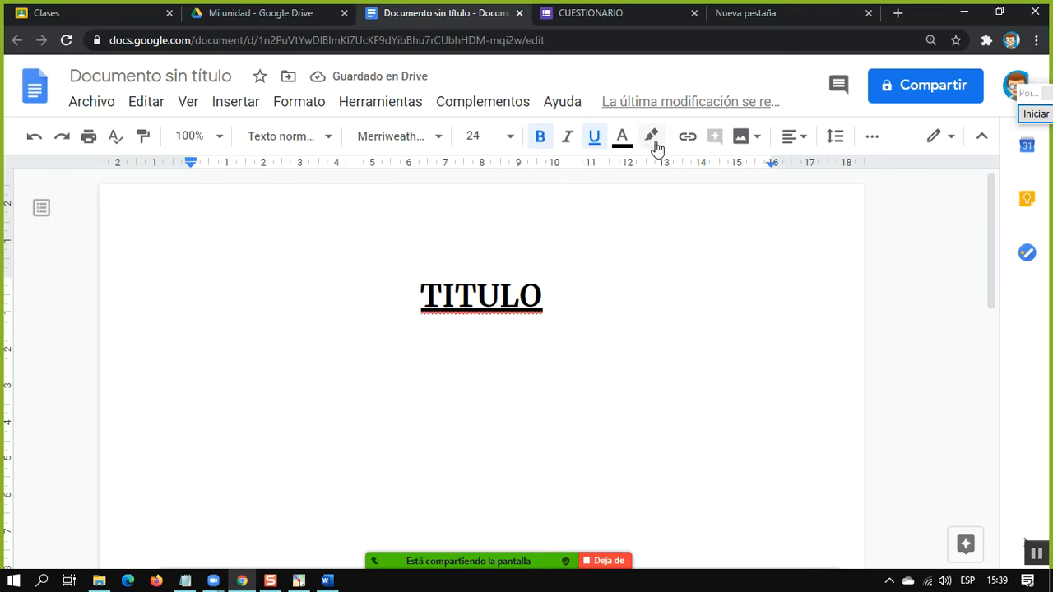
Search the web for drive images and insert the Google Drive logo below the TITULO heading
{"action": "left_click", "coordinate": [745, 137]}
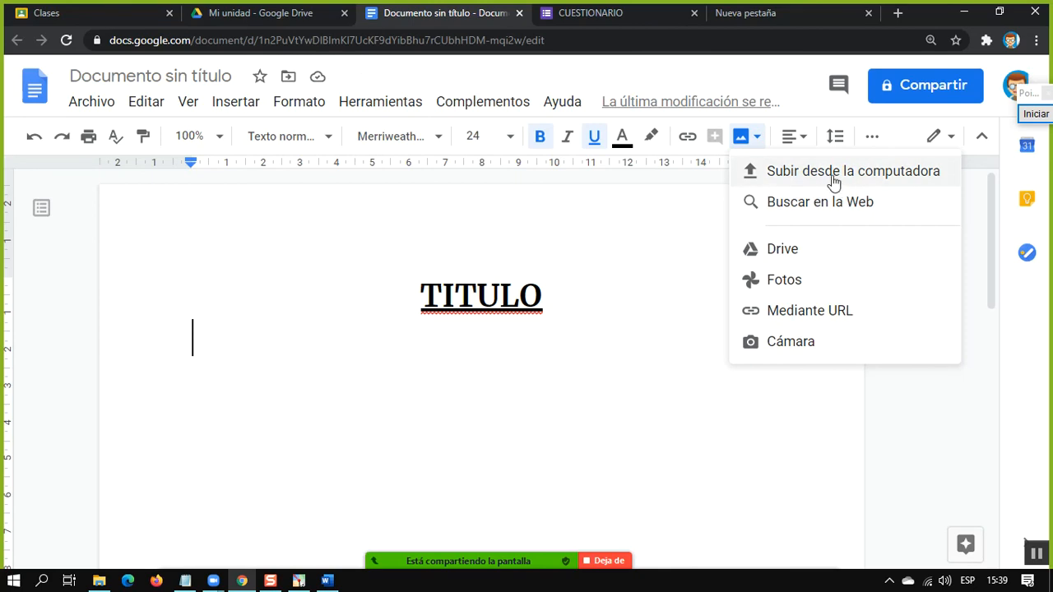
{"action": "left_click", "coordinate": [789, 203]}
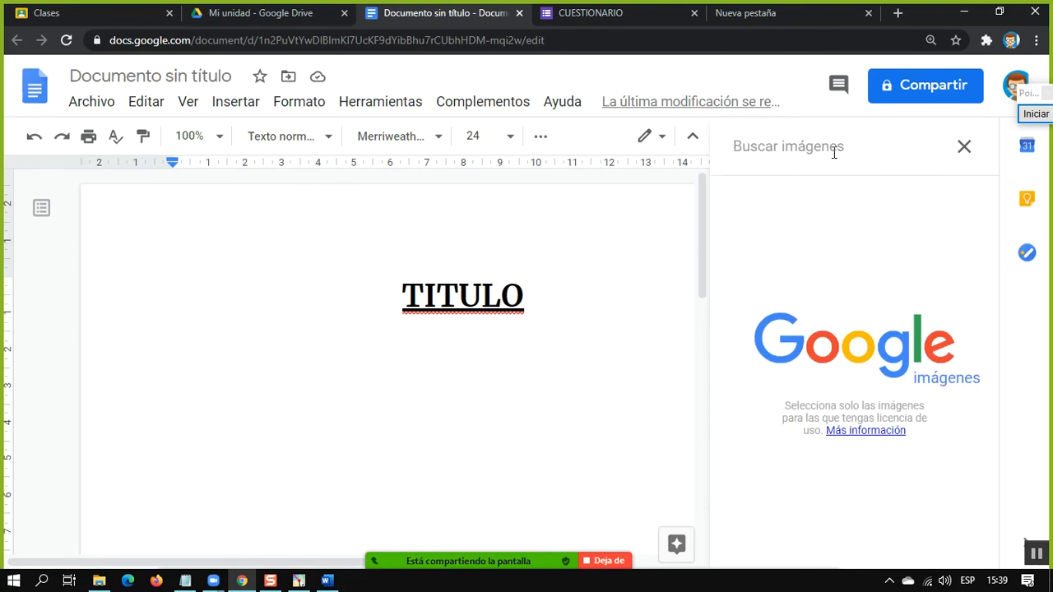
{"action": "type", "text": "DRIVE"}
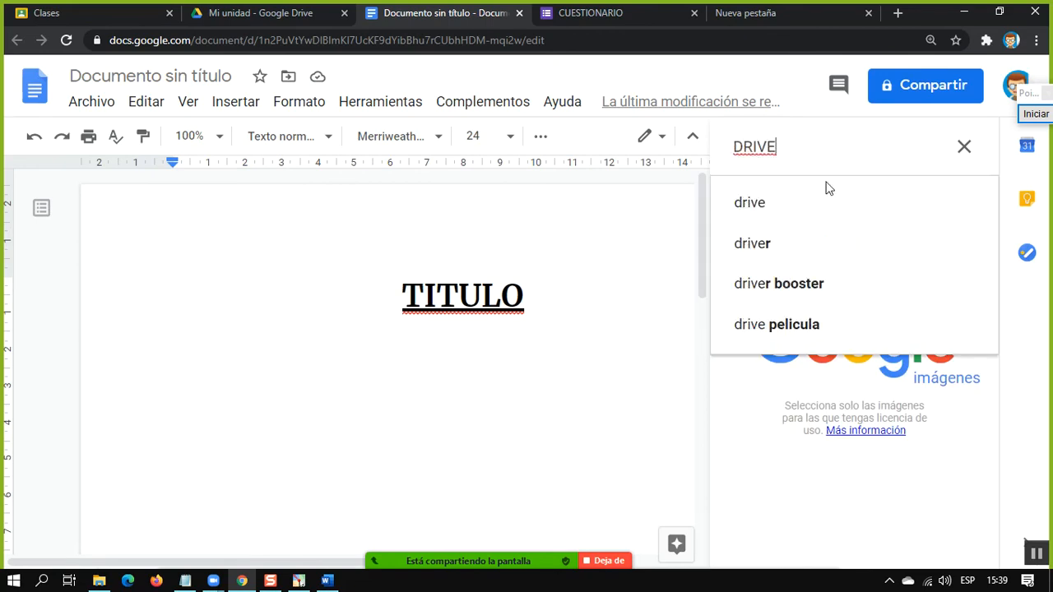
{"action": "left_click", "coordinate": [783, 203]}
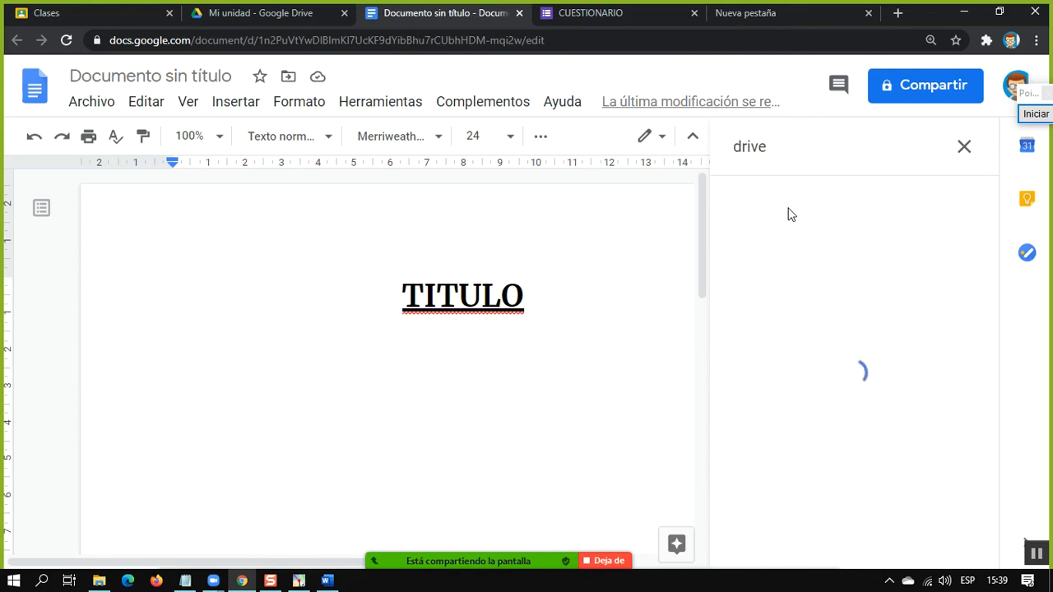
{"action": "left_click", "coordinate": [796, 294]}
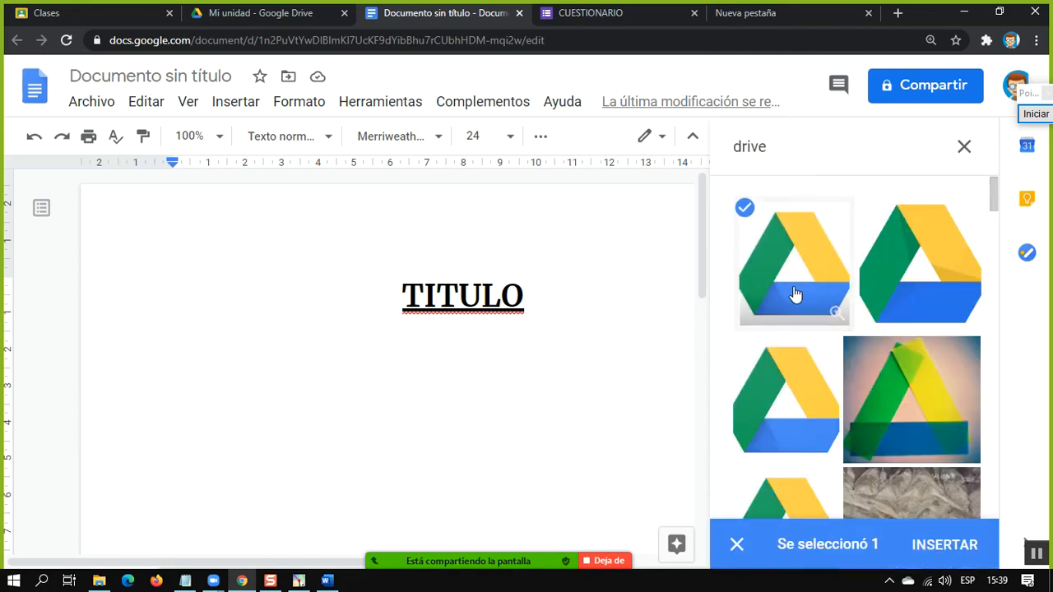
{"action": "left_click", "coordinate": [926, 544]}
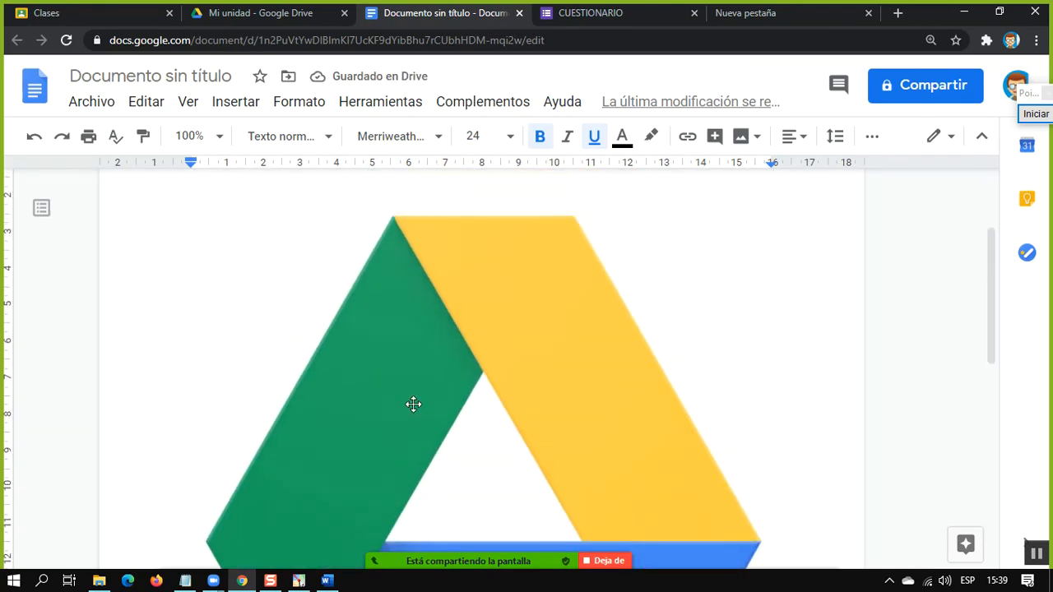
Shrink the inserted Drive logo proportionally to about 9.6 cm wide
{"action": "left_click", "coordinate": [439, 396]}
{"action": "key", "text": "ctrl+minus"}
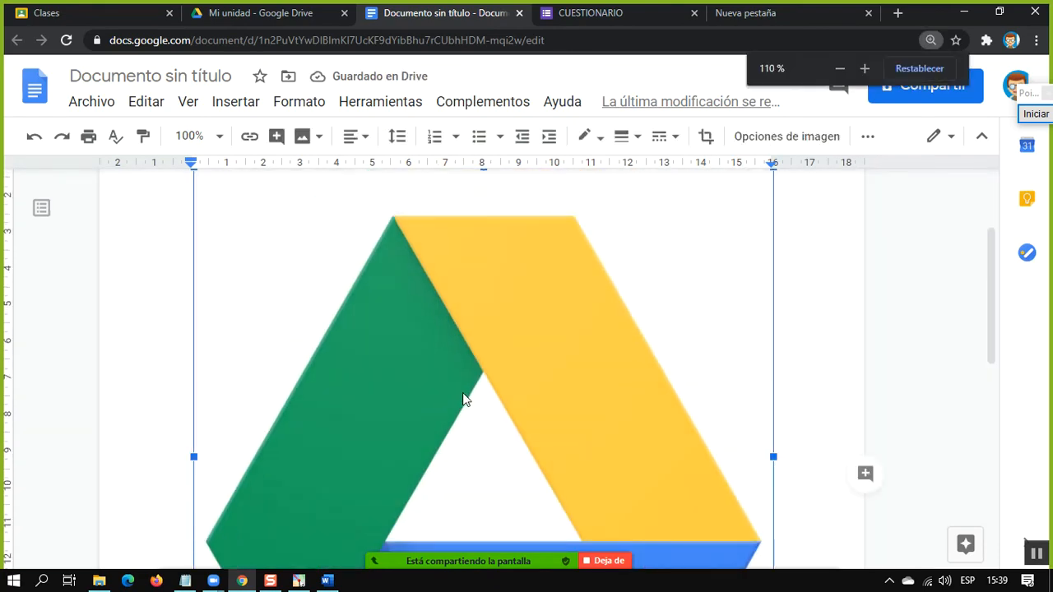
{"action": "key", "text": "ctrl+minus"}
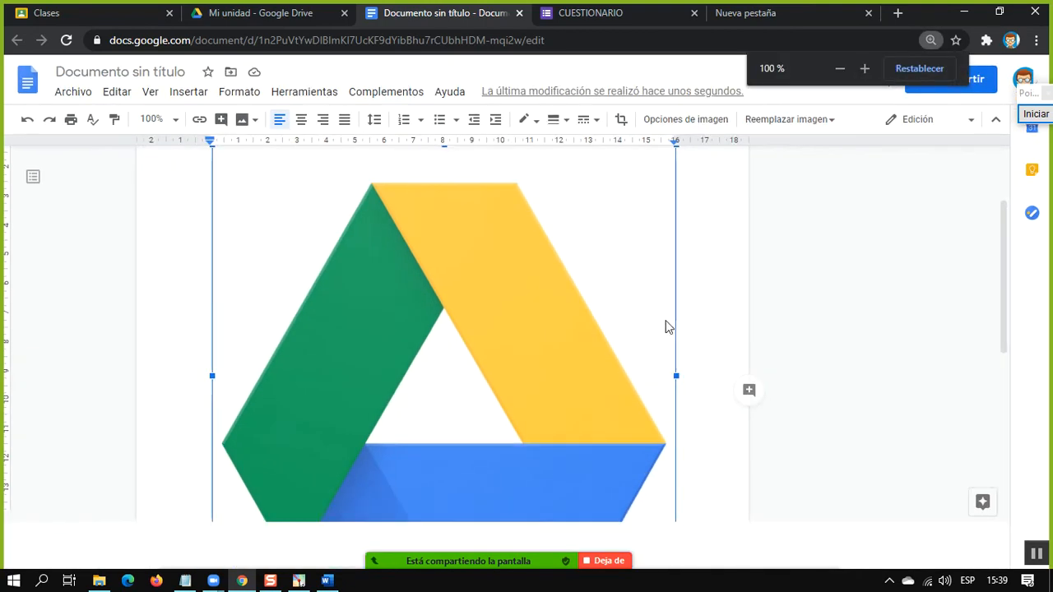
{"action": "scroll", "coordinate": [723, 238], "scroll_direction": "up", "scroll_amount": 1}
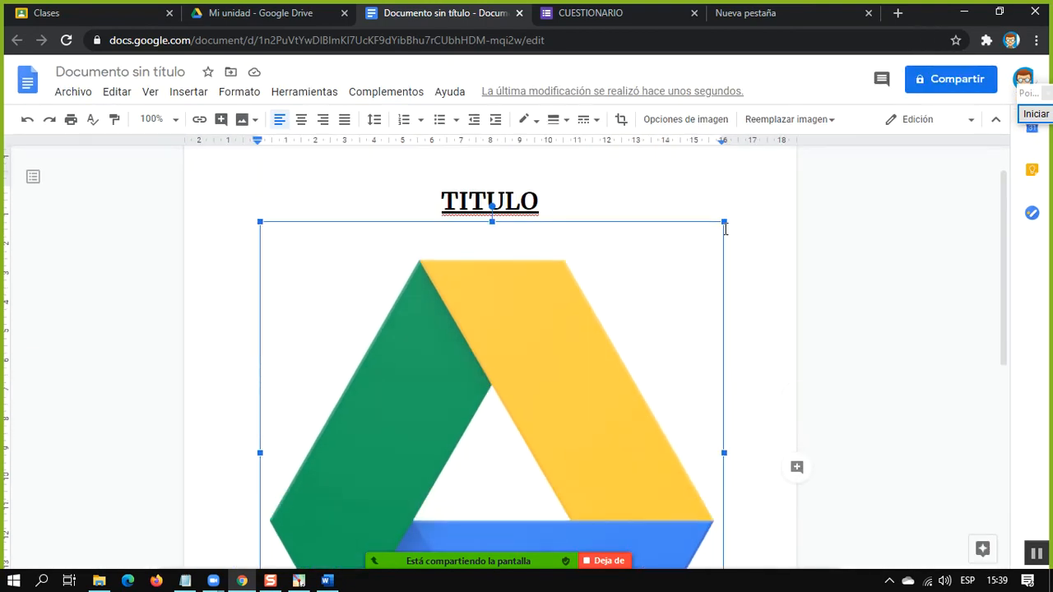
{"action": "left_click_drag", "start_coordinate": [722, 222], "coordinate": [597, 337]}
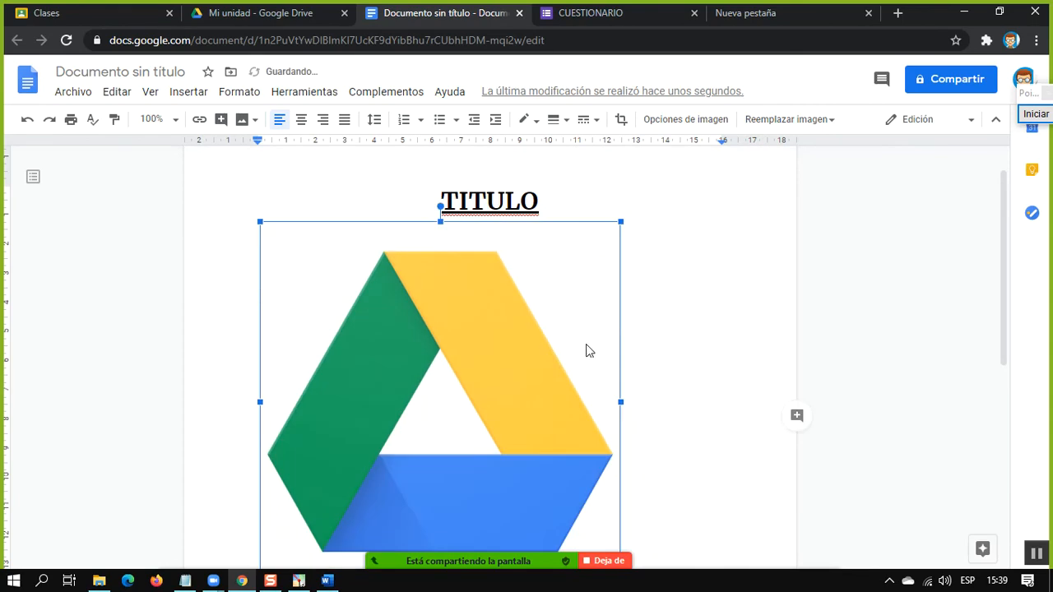
{"action": "left_click_drag", "start_coordinate": [620, 224], "coordinate": [482, 301]}
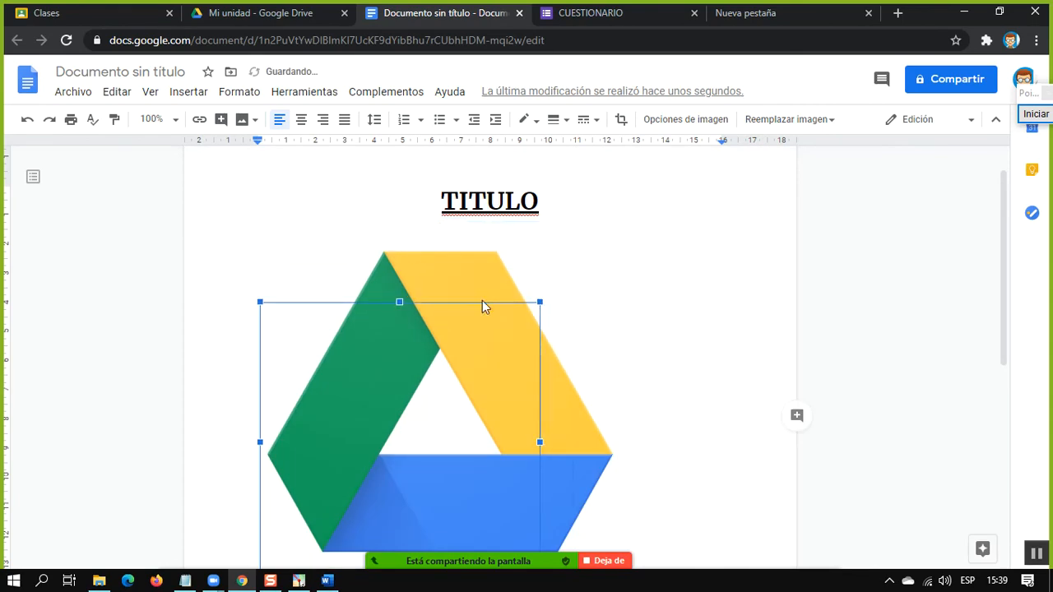
{"action": "left_click", "coordinate": [584, 444]}
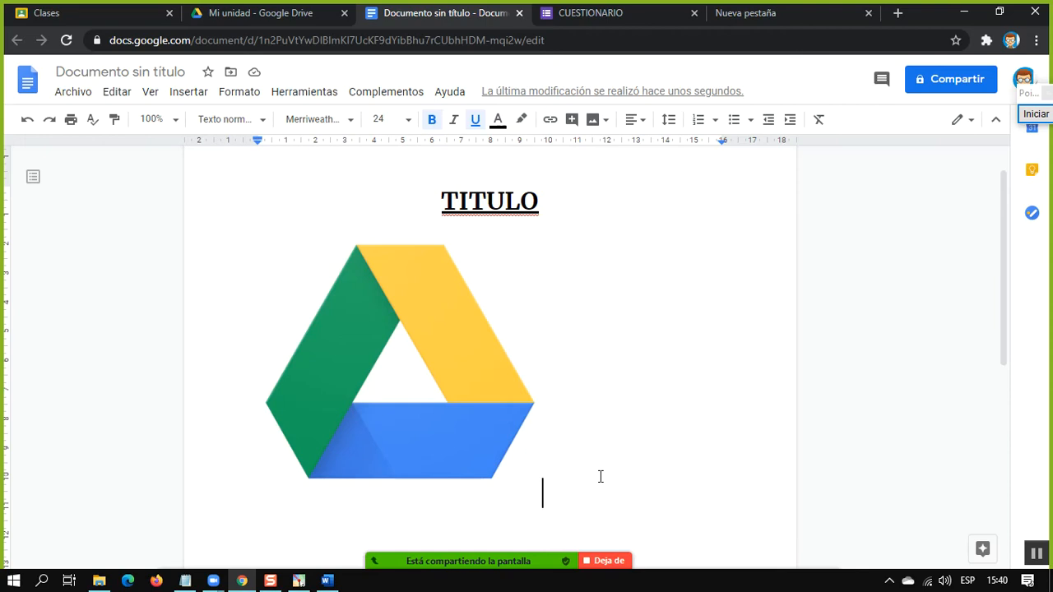
Insert a blank line above the TITULO heading and left-align the heading
{"action": "left_click", "coordinate": [444, 203]}
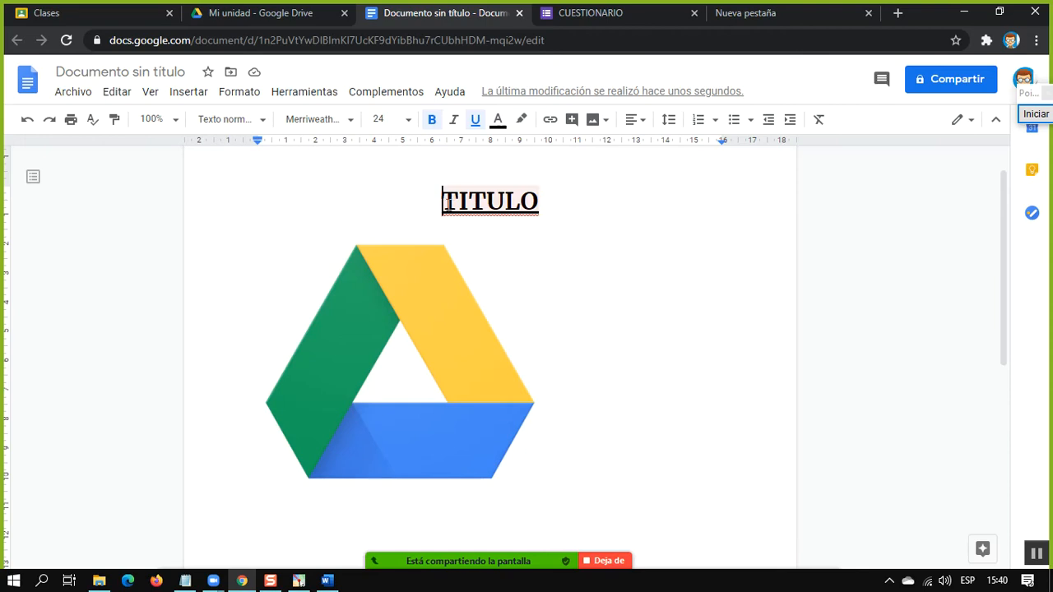
{"action": "key", "text": "Return"}
{"action": "key", "text": "ctrl+shift+l"}
{"action": "key", "text": "Up"}
Replace the TITULO heading text with HISOTORIA DE BOLIVIA
{"action": "left_click_drag", "start_coordinate": [412, 232], "coordinate": [258, 235]}
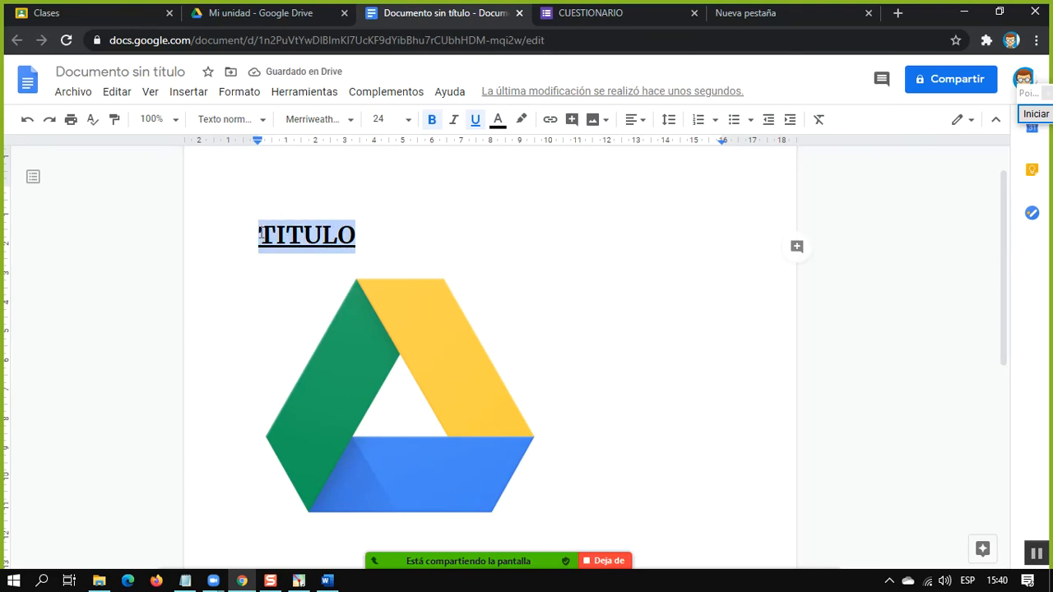
{"action": "type", "text": "HISPT"}
{"action": "key", "text": "BackSpace"}
{"action": "key", "text": "BackSpace"}
{"action": "type", "text": "OTRI"}
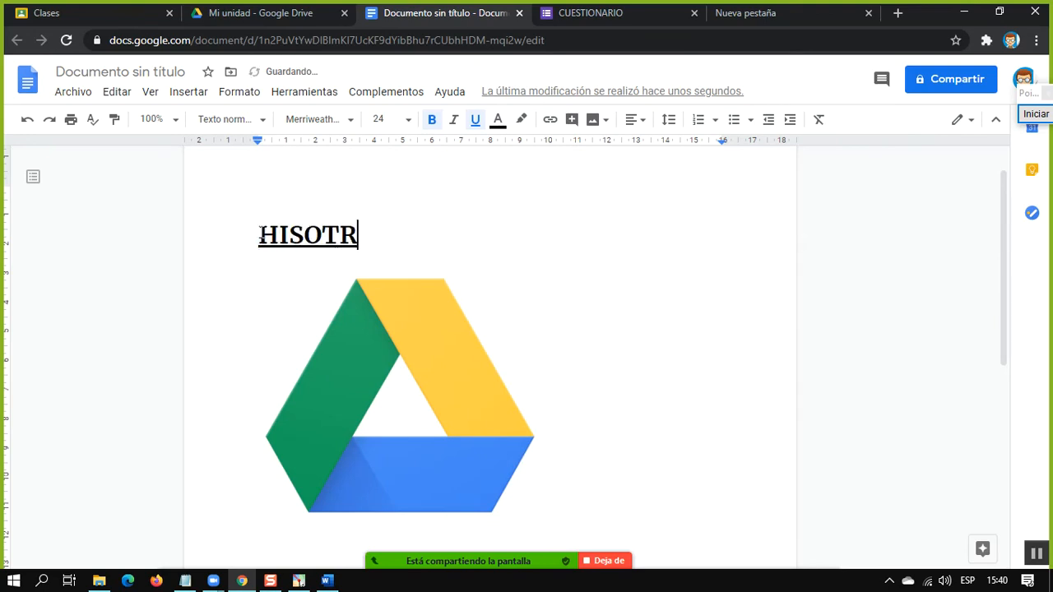
{"action": "key", "text": "BackSpace"}
{"action": "key", "text": "BackSpace"}
{"action": "type", "text": "ORIA DE B"}
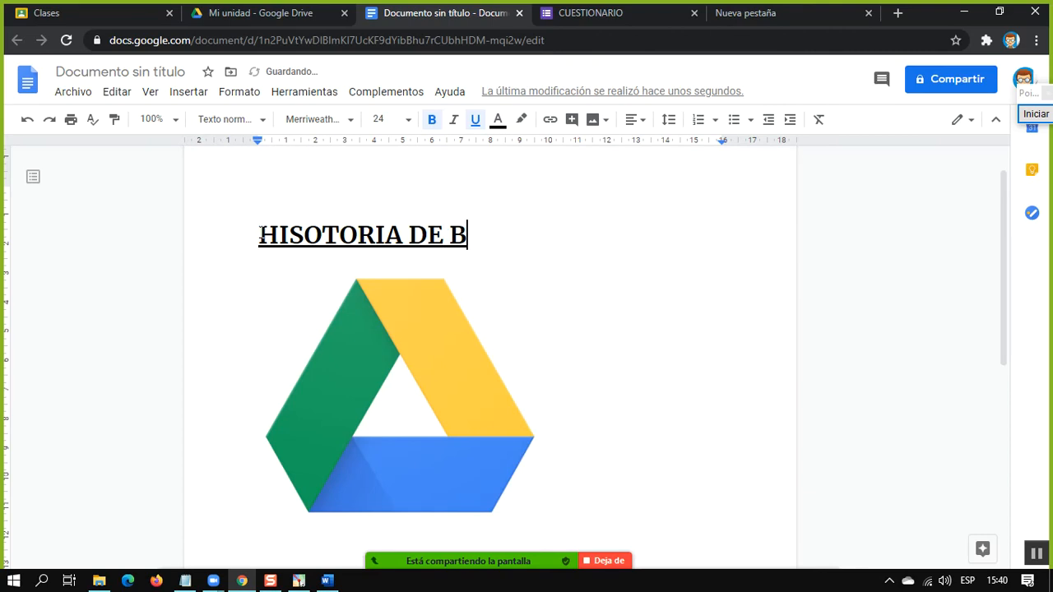
{"action": "type", "text": "OLIVIA"}
{"action": "key", "text": "BackSpace"}
{"action": "type", "text": "IA"}
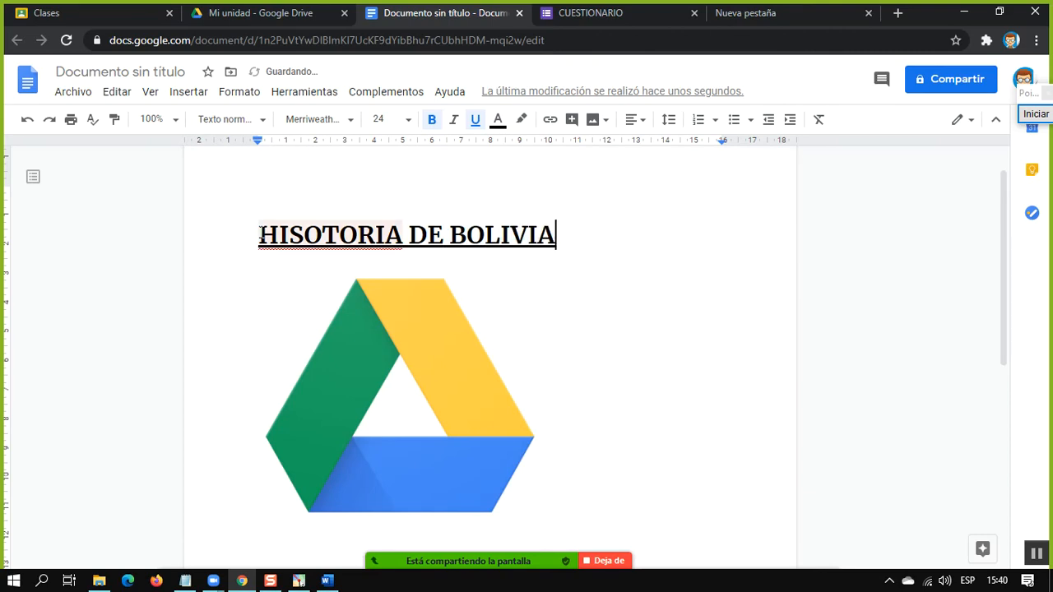
Add a new line below the logo image and correct HISOTORIA to HISTORIA in the heading
{"action": "left_click", "coordinate": [622, 524]}
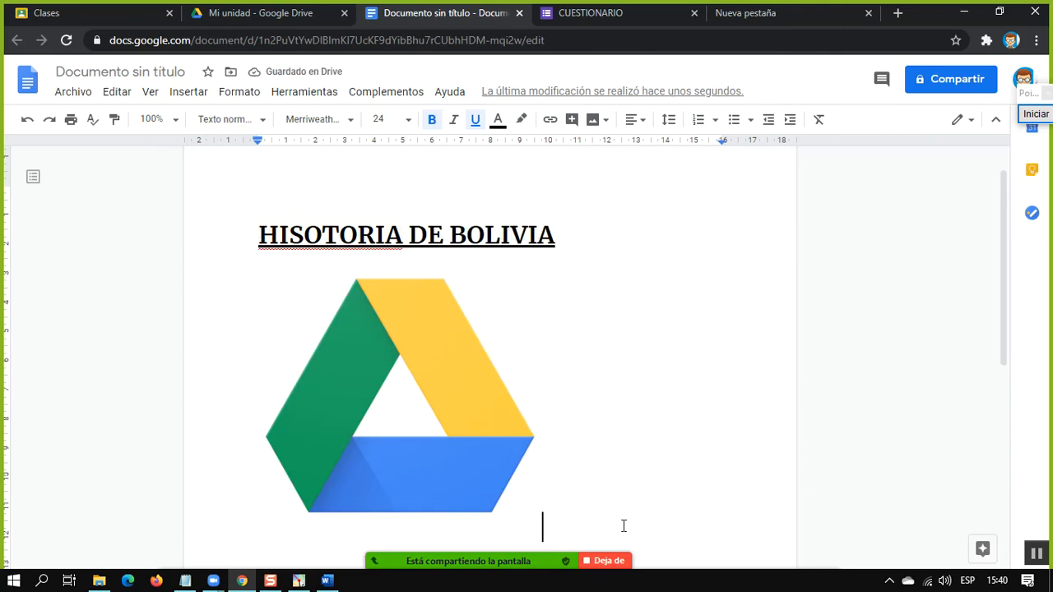
{"action": "key", "text": "Return"}
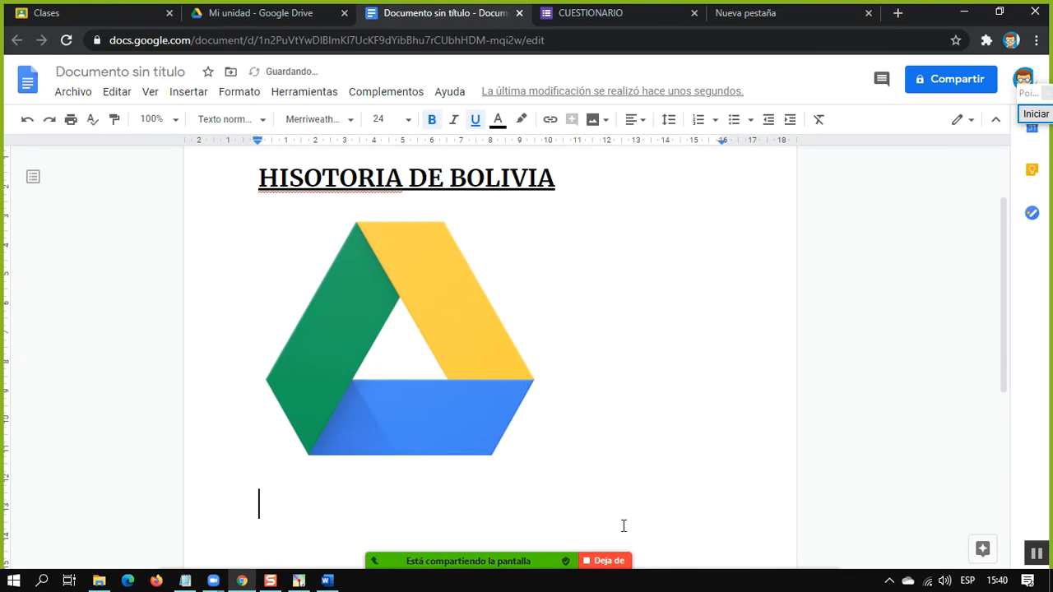
{"action": "left_click", "coordinate": [329, 180]}
{"action": "key", "text": "BackSpace"}
Add another line below the image and enter the heading HISTORIA DE PARAGUAY there
{"action": "left_click", "coordinate": [295, 513]}
{"action": "key", "text": "Return"}
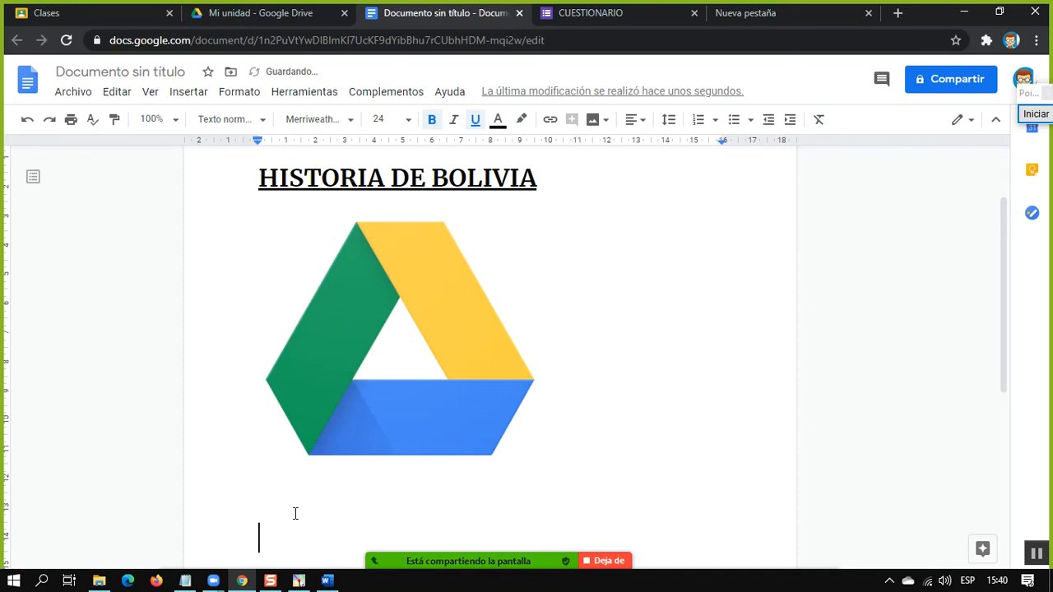
{"action": "type", "text": "HISTORIA "}
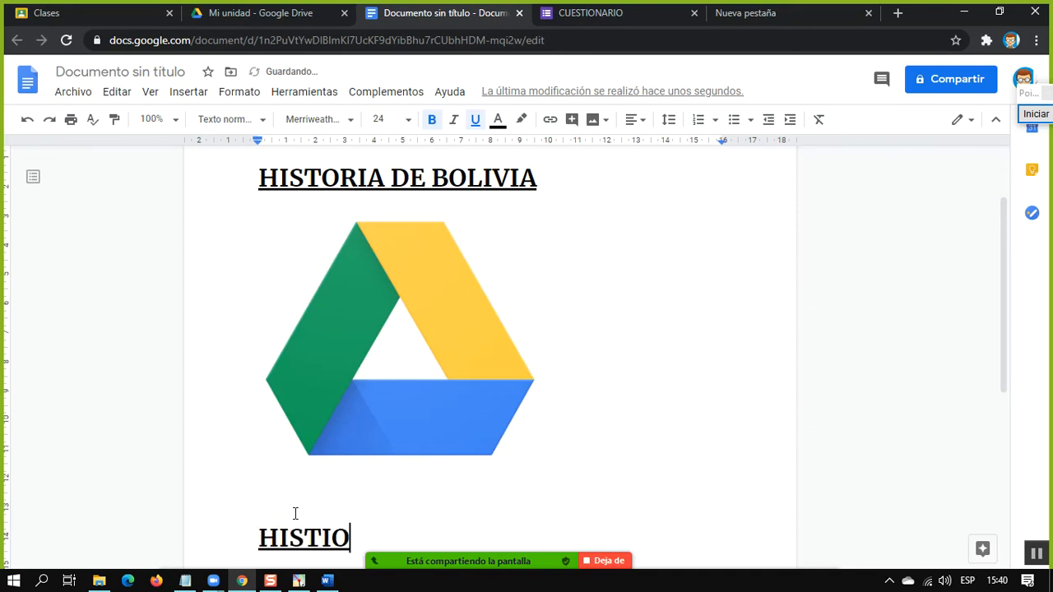
{"action": "type", "text": "DE"}
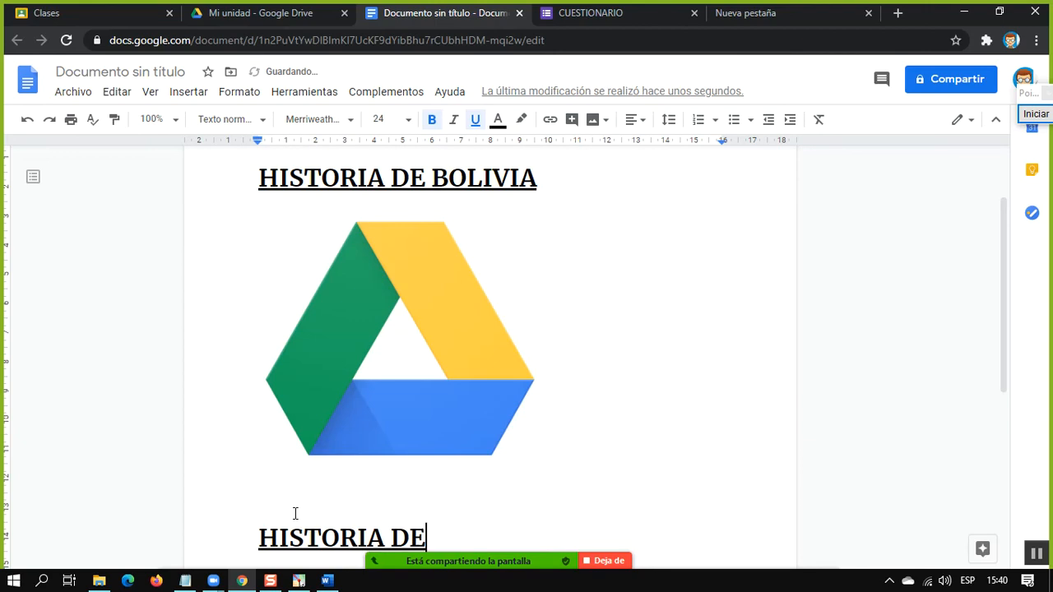
{"action": "type", "text": " PARAGUAY"}
Set the text right after the logo image to non-bold with font size 10
{"action": "left_click", "coordinate": [566, 276]}
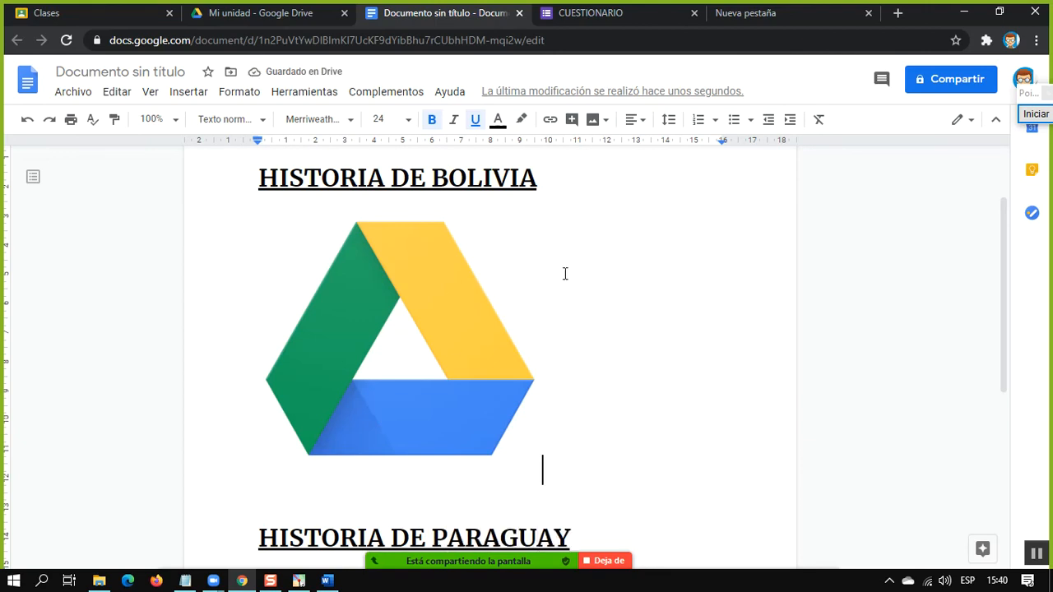
{"action": "left_click", "coordinate": [431, 120]}
{"action": "left_click", "coordinate": [405, 120]}
{"action": "left_click", "coordinate": [383, 201]}
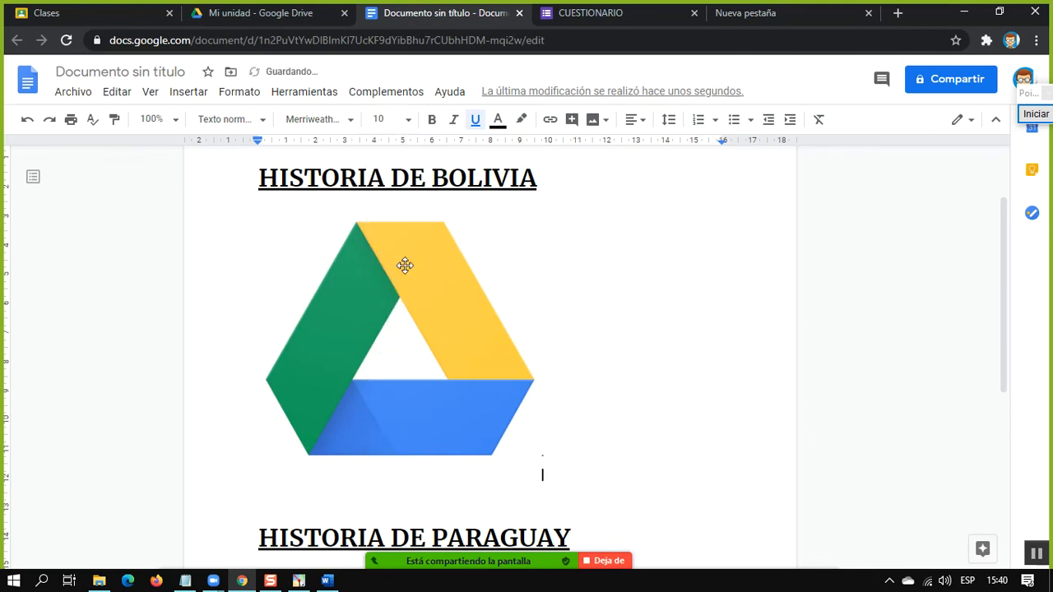
Enter LA HISTORIA DE BOLIVIA INICIA EN after the image, followed by random filler letters
{"action": "type", "text": "LA HISTORIA DE B"}
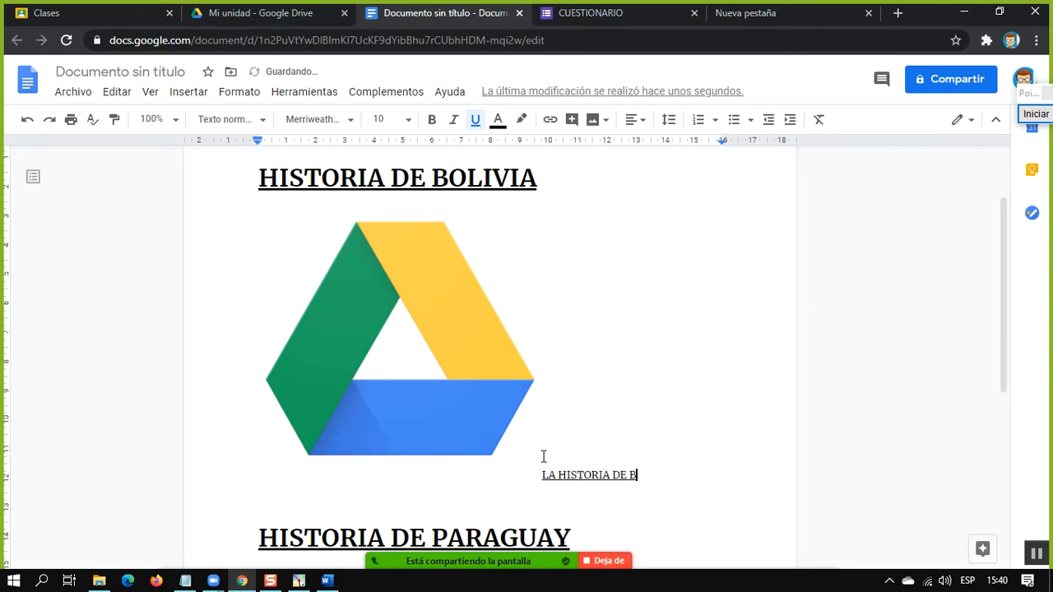
{"action": "type", "text": "OLIVIA INICIA"}
{"action": "key", "text": "Return"}
{"action": "type", "text": "EN ..ASDFALSKJDFAKSJDFÑLAJSÑDLFJAÑSDFJKA"}
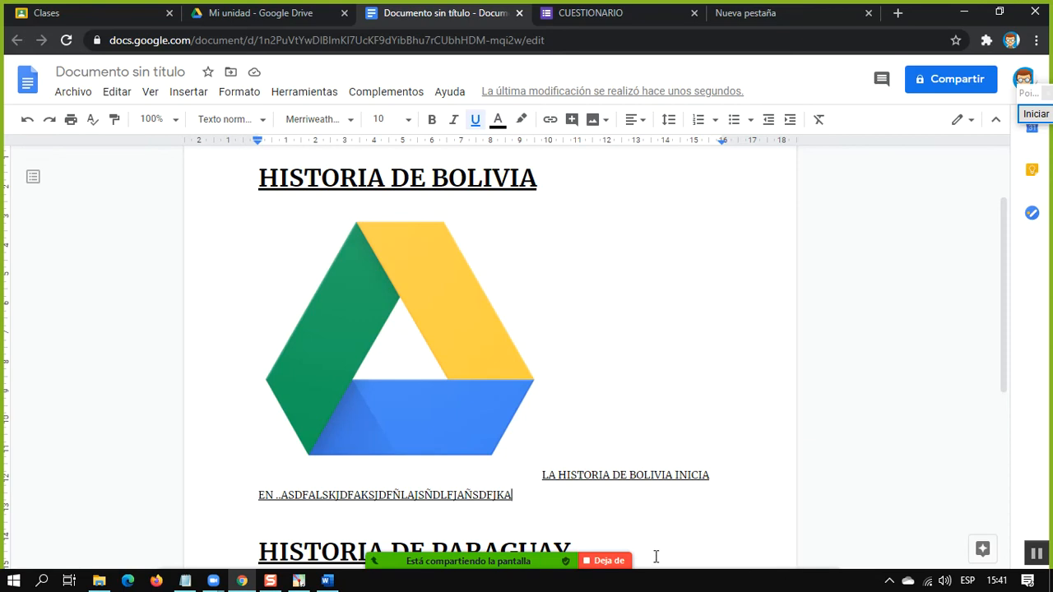
Add a new line below the HISTORIA DE PARAGUAY heading
{"action": "left_click_drag", "start_coordinate": [655, 557], "coordinate": [657, 537]}
{"action": "scroll", "coordinate": [659, 534], "scroll_direction": "down", "scroll_amount": 2}
{"action": "key", "text": "Return"}
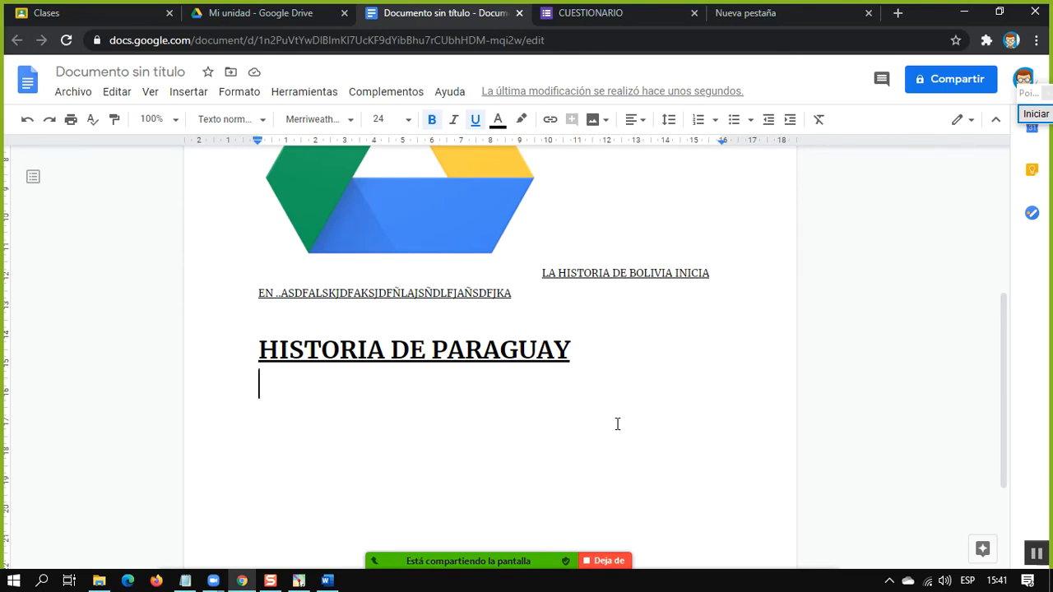
Delete the blank line above the HISTORIA DE BOLIVIA heading
{"action": "scroll", "coordinate": [569, 320], "scroll_direction": "up", "scroll_amount": 2}
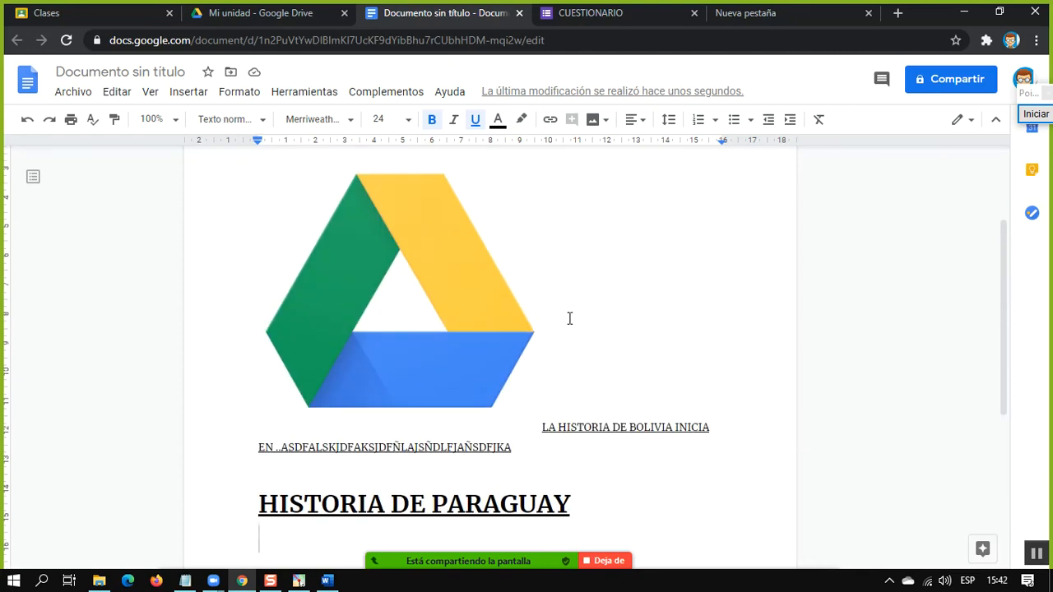
{"action": "scroll", "coordinate": [549, 366], "scroll_direction": "down", "scroll_amount": 1}
{"action": "left_click", "coordinate": [549, 375]}
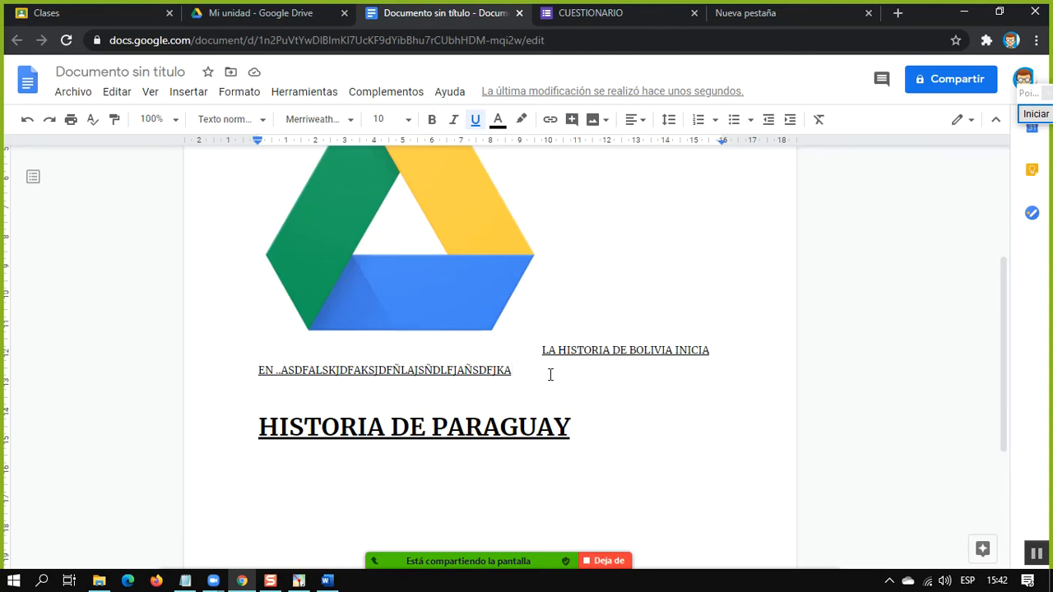
{"action": "scroll", "coordinate": [568, 374], "scroll_direction": "up", "scroll_amount": 3}
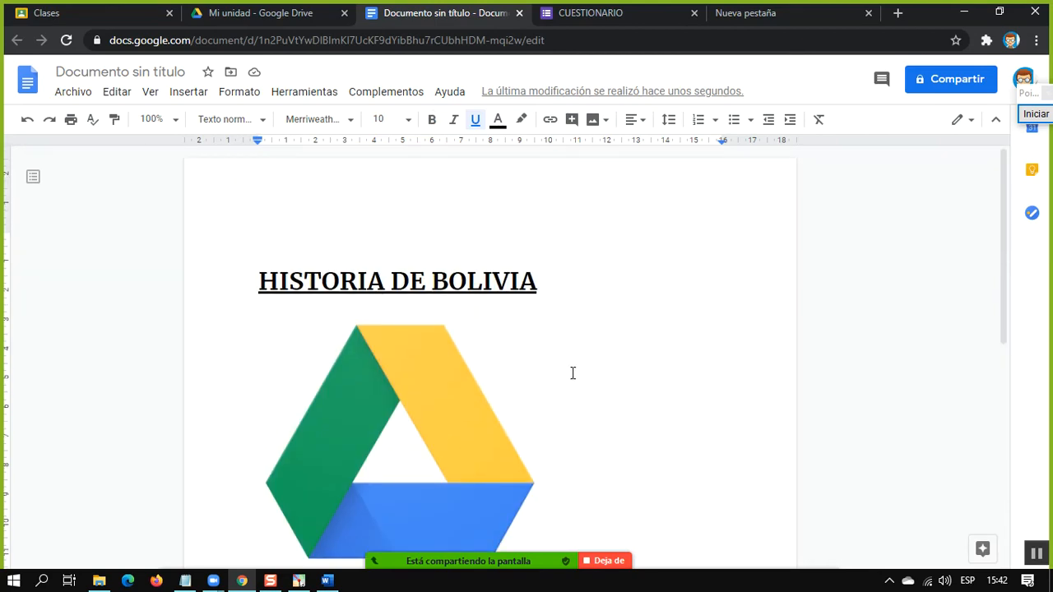
{"action": "left_click", "coordinate": [509, 235]}
{"action": "key", "text": "Delete"}
{"action": "scroll", "coordinate": [496, 235], "scroll_direction": "down", "scroll_amount": 3}
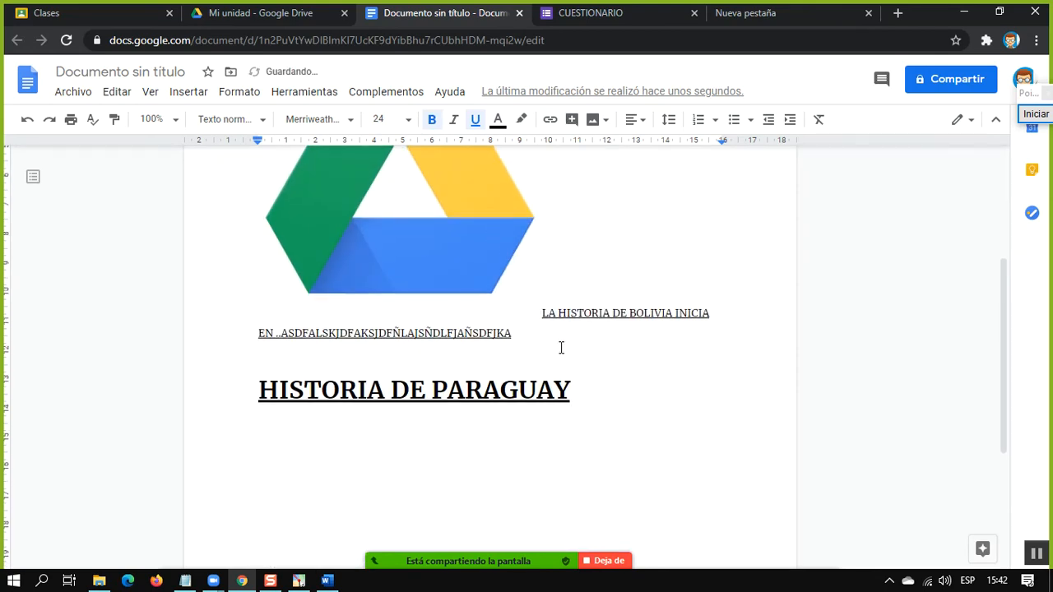
{"action": "left_click", "coordinate": [556, 337]}
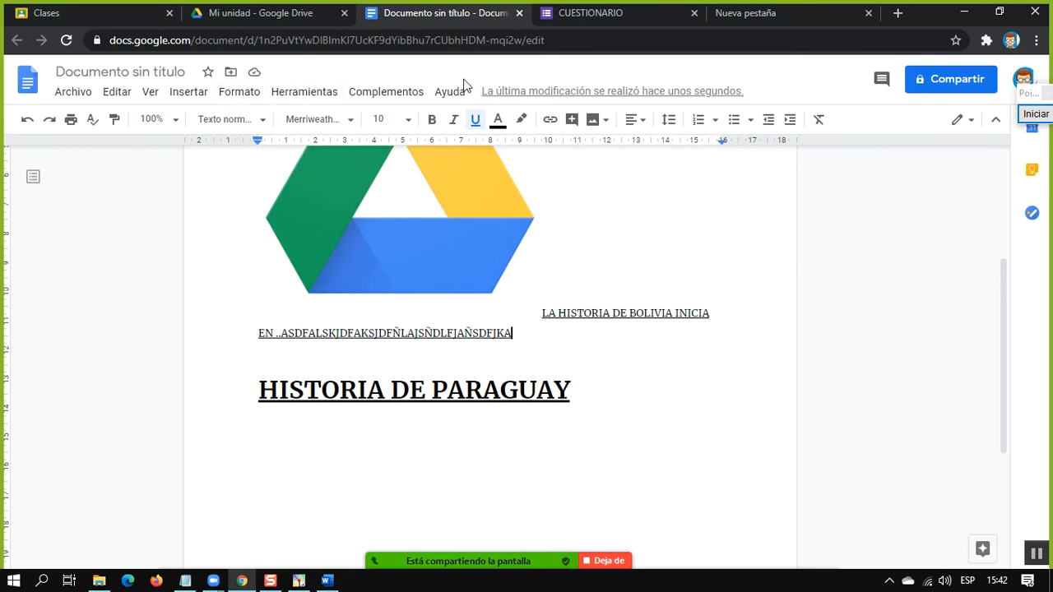
Rename the untitled document as HISTORIA DE BOLIVIA
{"action": "left_click", "coordinate": [178, 72]}
{"action": "left_click", "coordinate": [179, 73]}
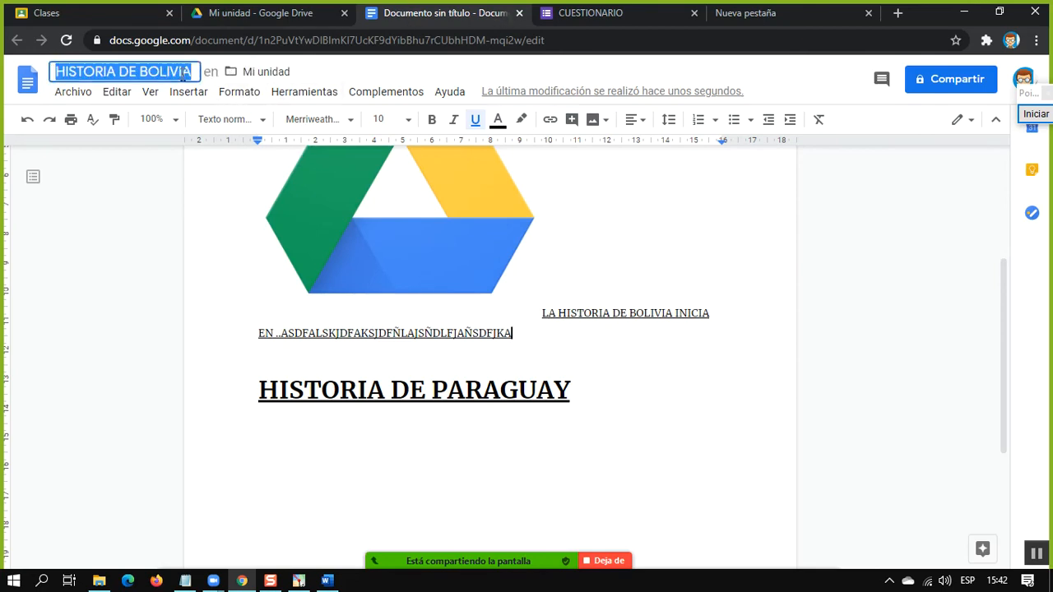
{"action": "left_click", "coordinate": [658, 324]}
Open the document's sharing options and frame the section for adding people and groups with a red annotation rectangle
{"action": "scroll", "coordinate": [658, 324], "scroll_direction": "up", "scroll_amount": 2}
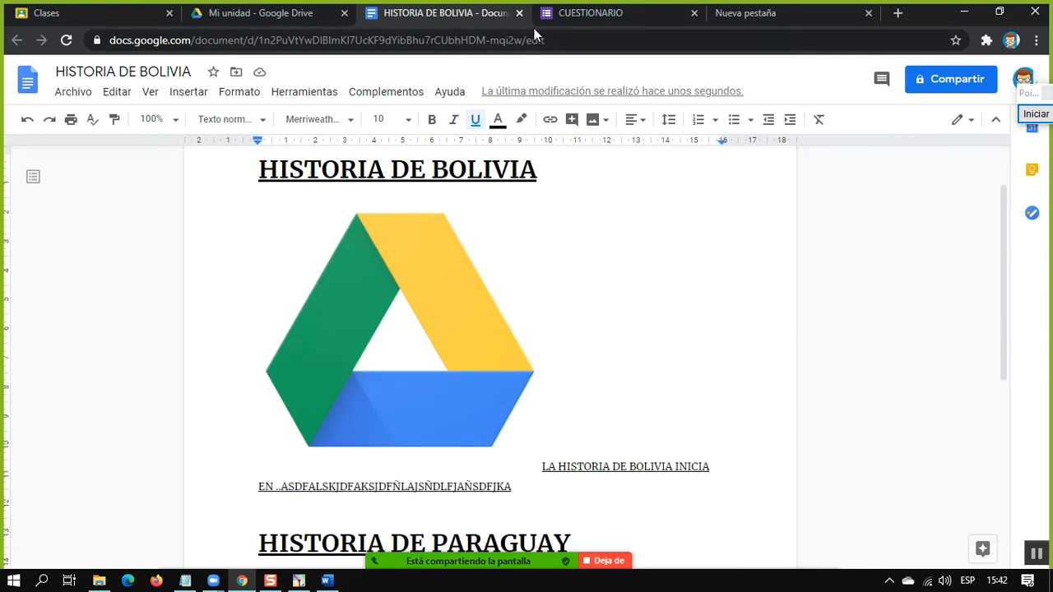
{"action": "left_click", "coordinate": [930, 82]}
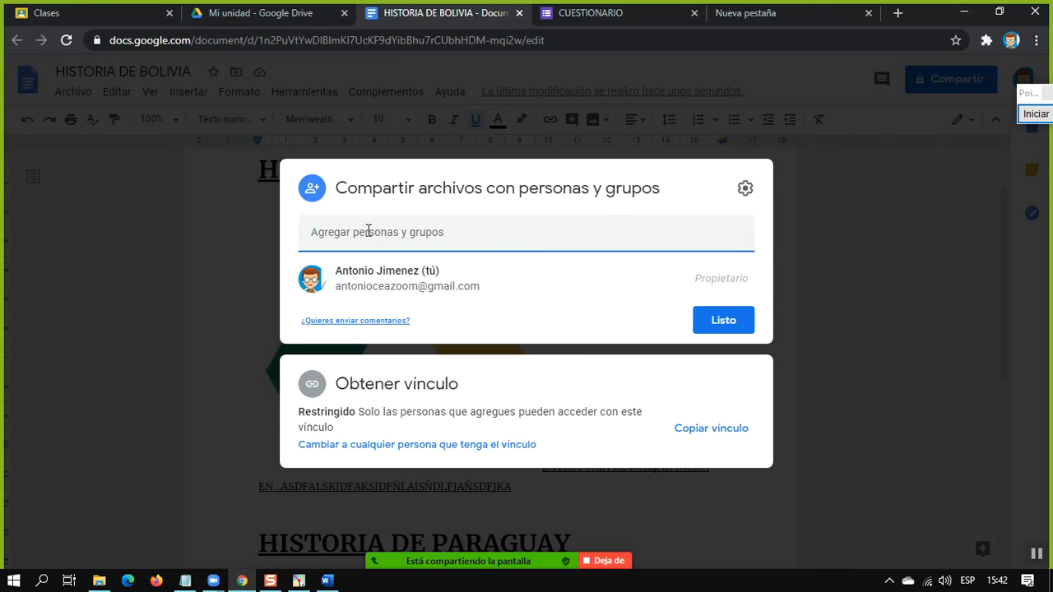
{"action": "left_click", "coordinate": [1036, 113]}
{"action": "scroll", "coordinate": [348, 217], "scroll_direction": "down", "scroll_amount": 3}
{"action": "left_click", "coordinate": [1046, 178]}
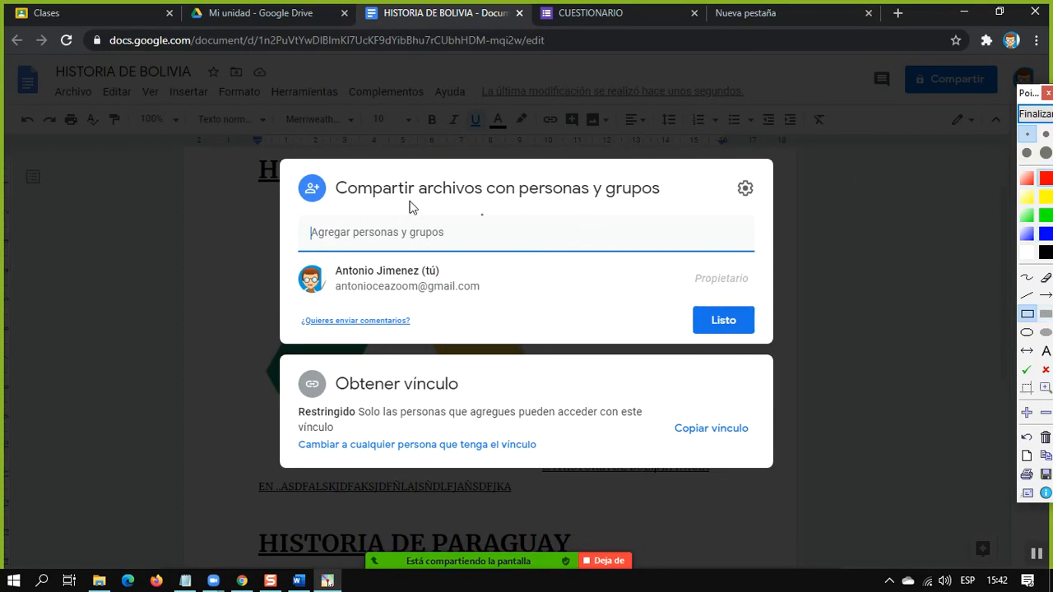
{"action": "mouse_move", "coordinate": [281, 171]}
{"action": "left_mouse_down"}
{"action": "mouse_move", "coordinate": [485, 244]}
{"action": "mouse_move", "coordinate": [774, 257]}
{"action": "mouse_move", "coordinate": [763, 269]}
{"action": "left_mouse_up"}
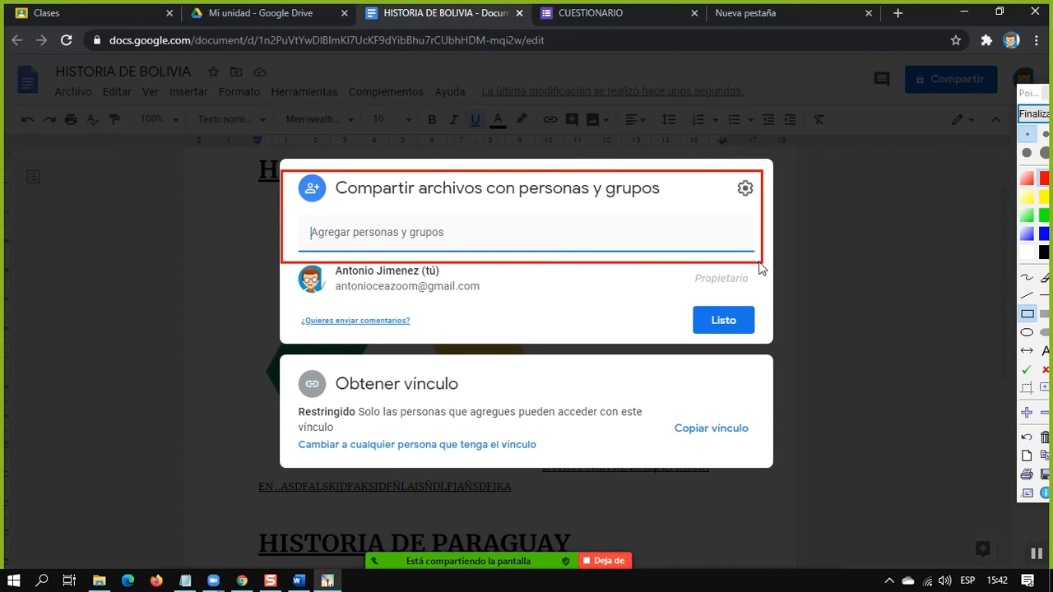
{"action": "left_click", "coordinate": [1032, 113]}
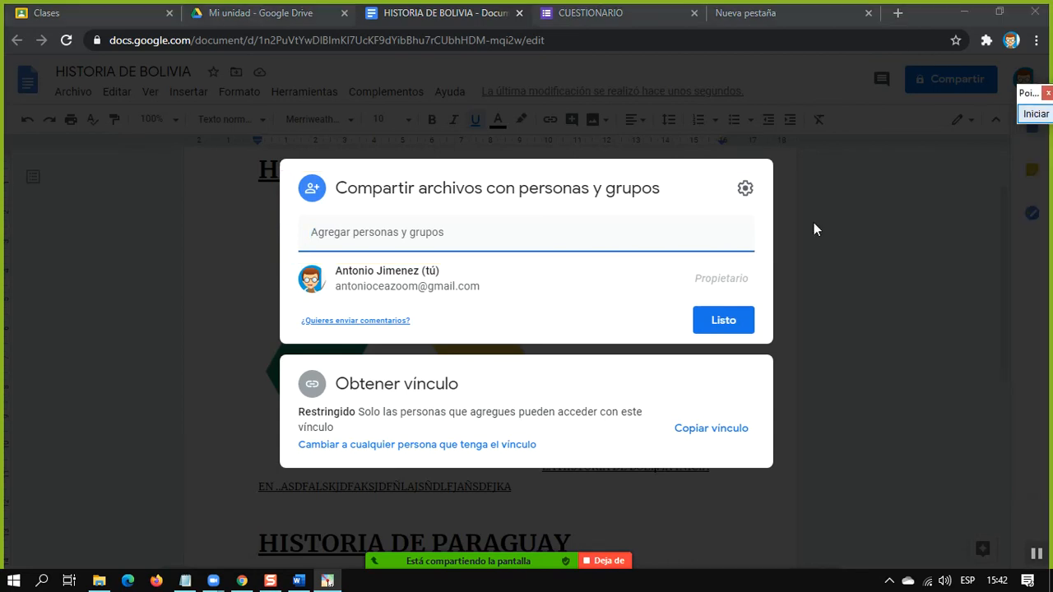
Add a recipient by entering the contact's e-mail address, and remove that recipient from the sharing form
{"action": "left_click", "coordinate": [430, 241]}
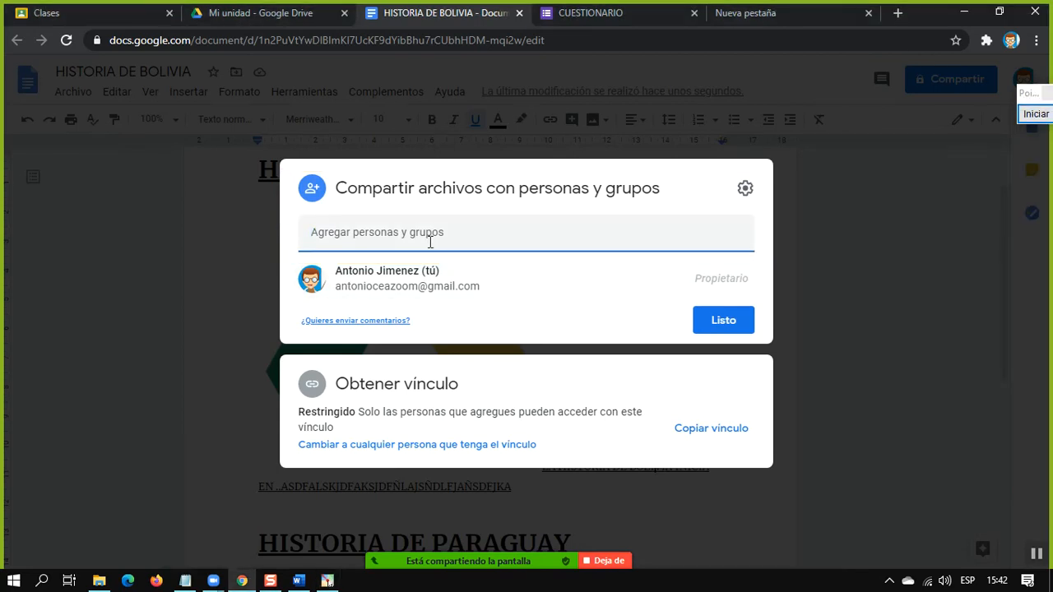
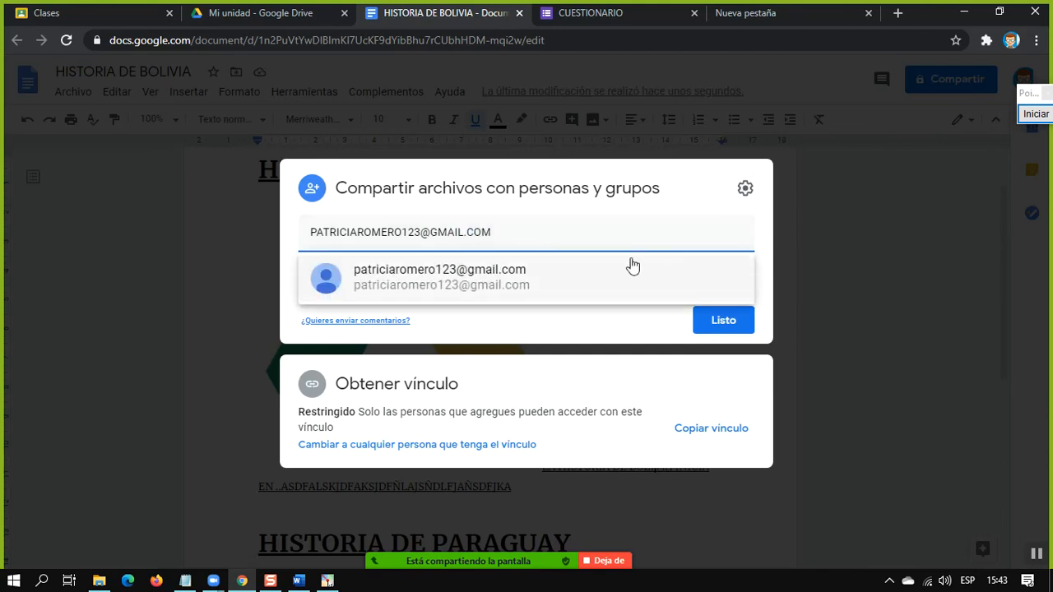
{"action": "left_click", "coordinate": [470, 280]}
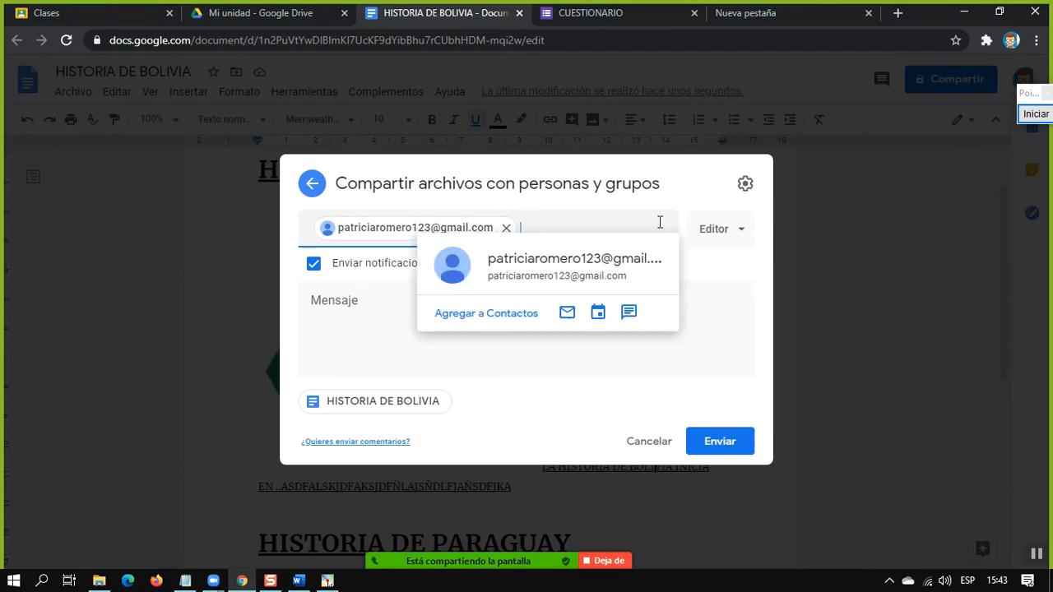
{"action": "left_click", "coordinate": [505, 228]}
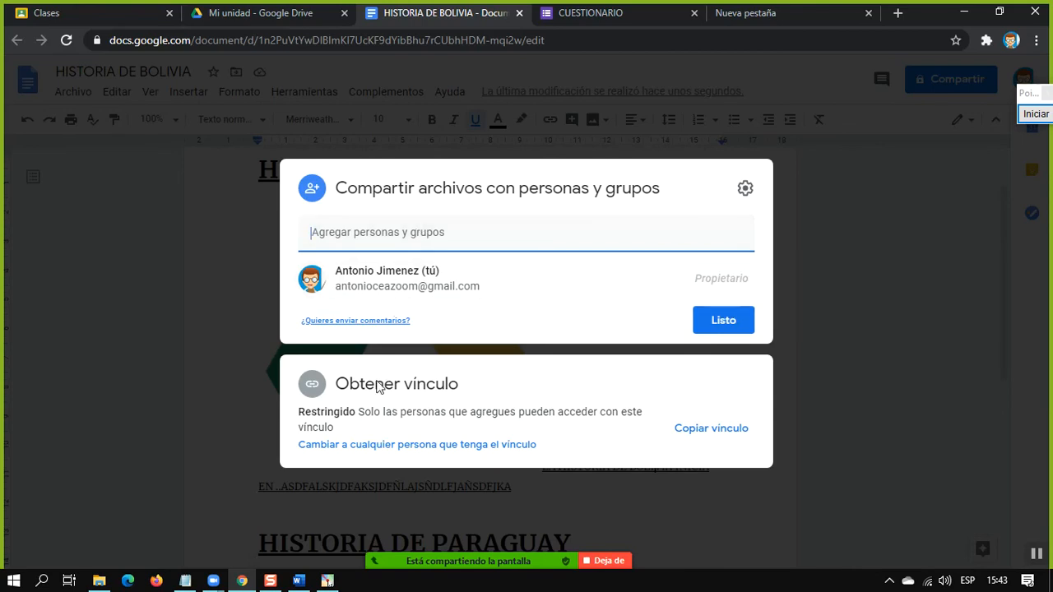
Frame the Obtener vínculo section with a red annotation rectangle and cover the people and groups section with a filled black one
{"action": "left_click", "coordinate": [1036, 113]}
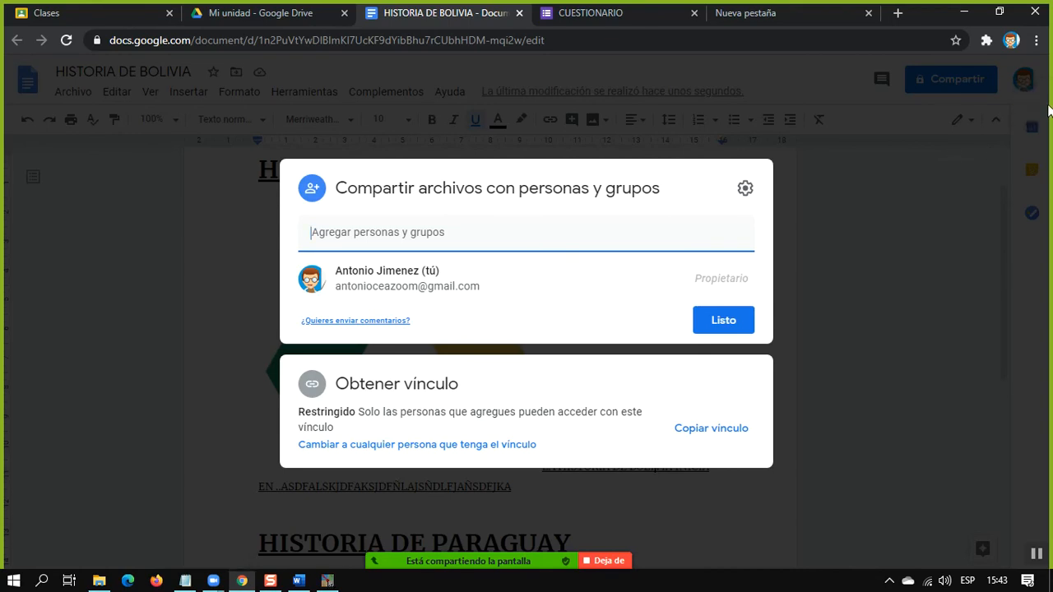
{"action": "mouse_move", "coordinate": [273, 357]}
{"action": "left_mouse_down"}
{"action": "mouse_move", "coordinate": [792, 463]}
{"action": "mouse_move", "coordinate": [784, 474]}
{"action": "left_mouse_up"}
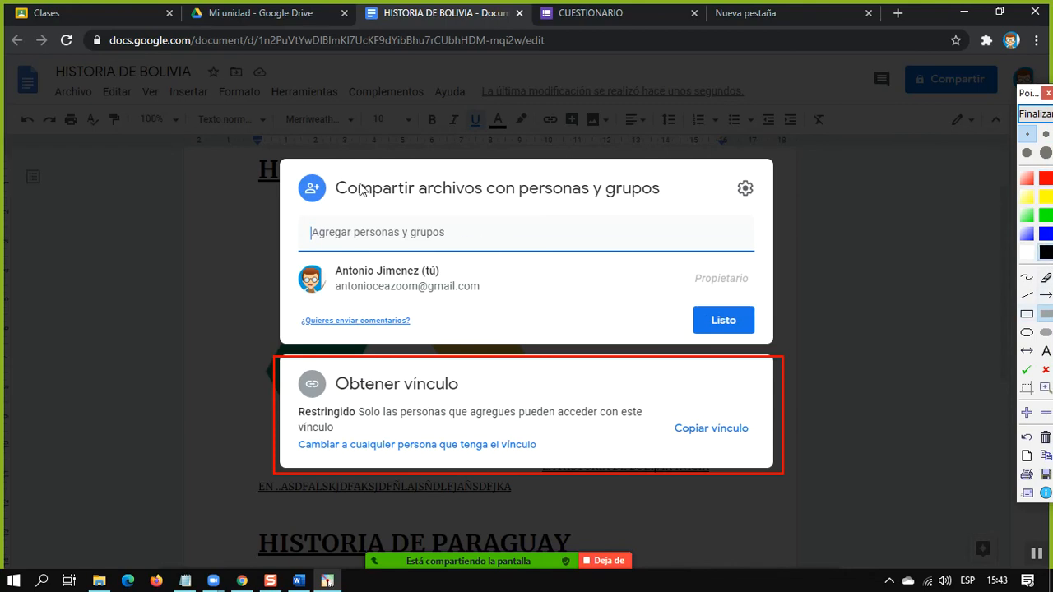
{"action": "mouse_move", "coordinate": [293, 171]}
{"action": "left_mouse_down"}
{"action": "mouse_move", "coordinate": [496, 296]}
{"action": "mouse_move", "coordinate": [645, 332]}
{"action": "mouse_move", "coordinate": [770, 340]}
{"action": "left_mouse_up"}
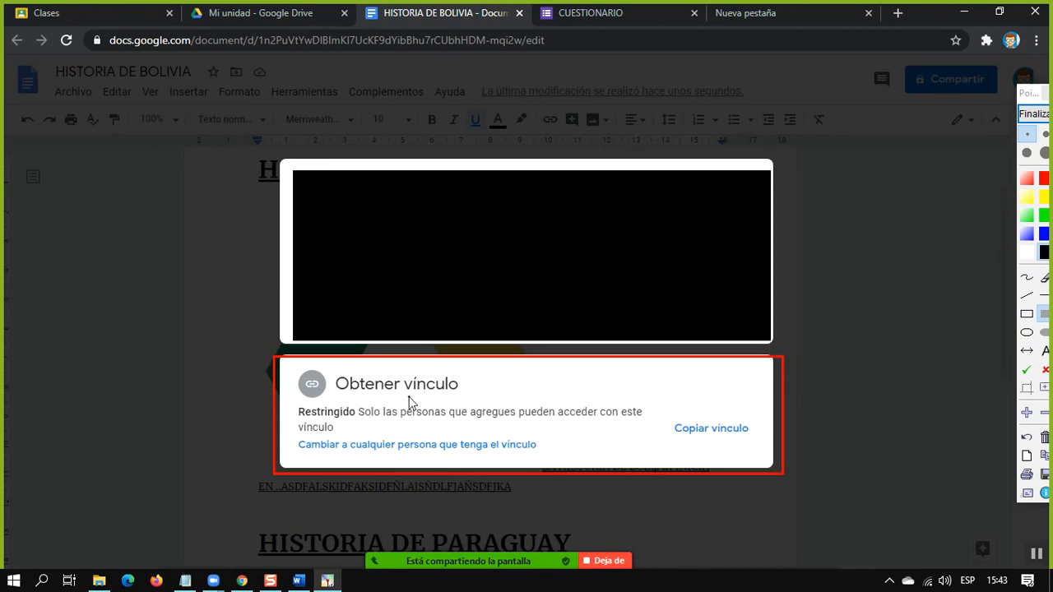
{"action": "left_click", "coordinate": [1032, 114]}
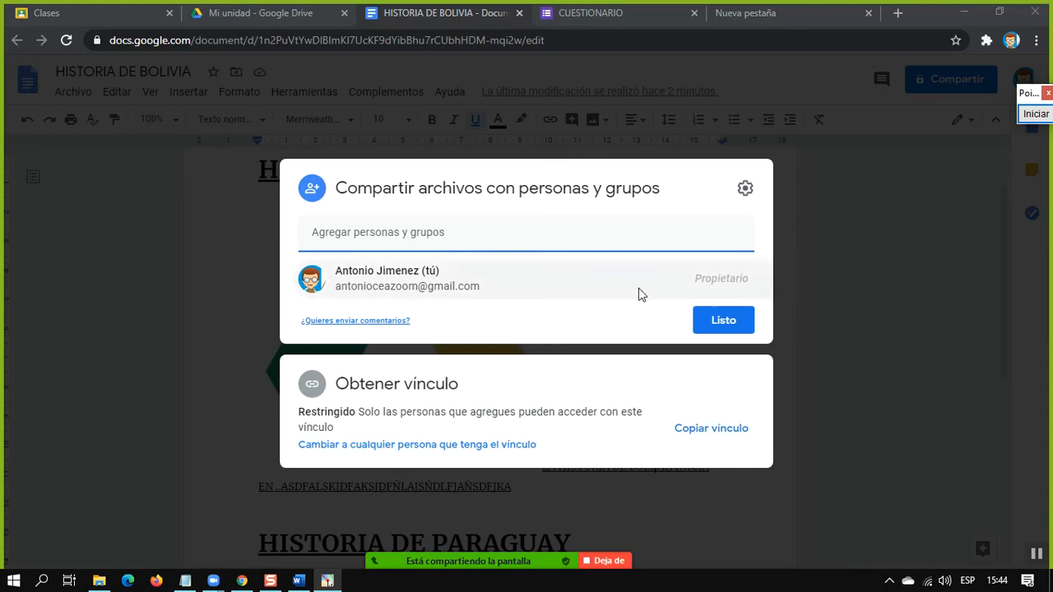
Change the document's link access to Cualquier persona que tenga el vínculo and display the available access roles
{"action": "left_click", "coordinate": [910, 348]}
{"action": "left_click", "coordinate": [941, 82]}
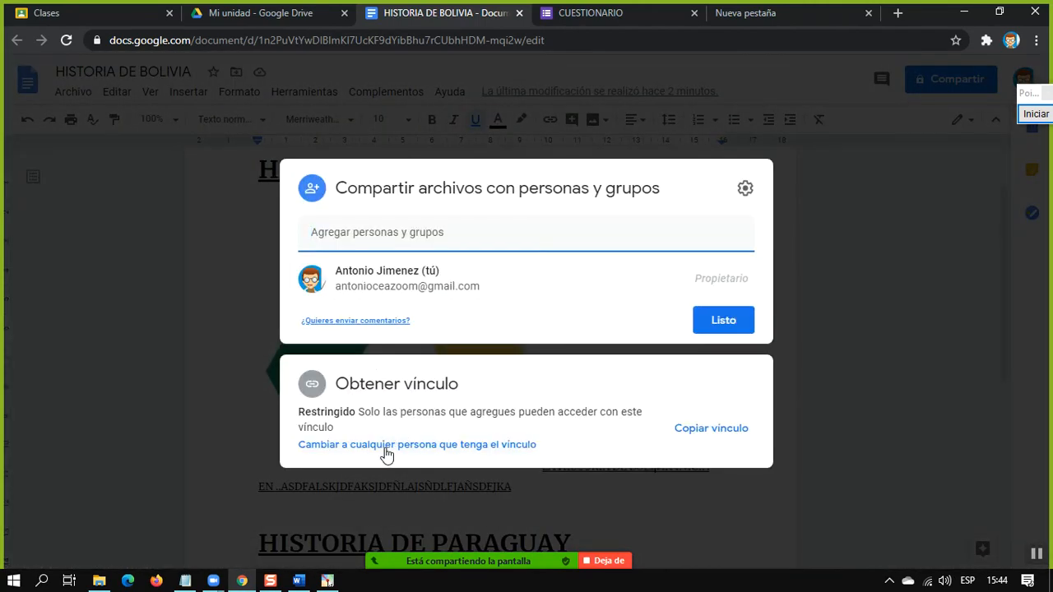
{"action": "left_click", "coordinate": [382, 448]}
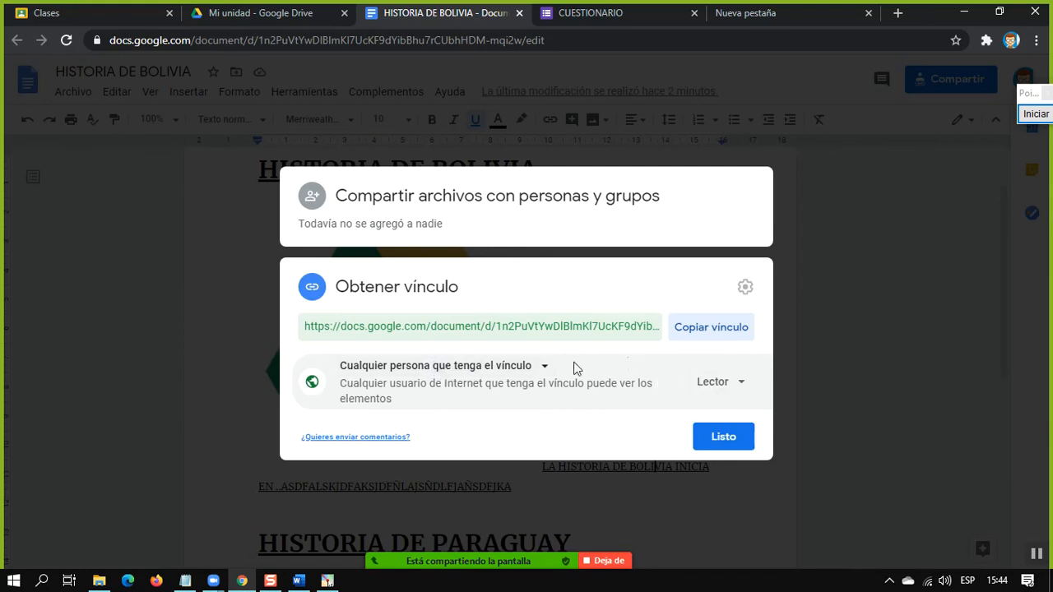
{"action": "left_click", "coordinate": [716, 383]}
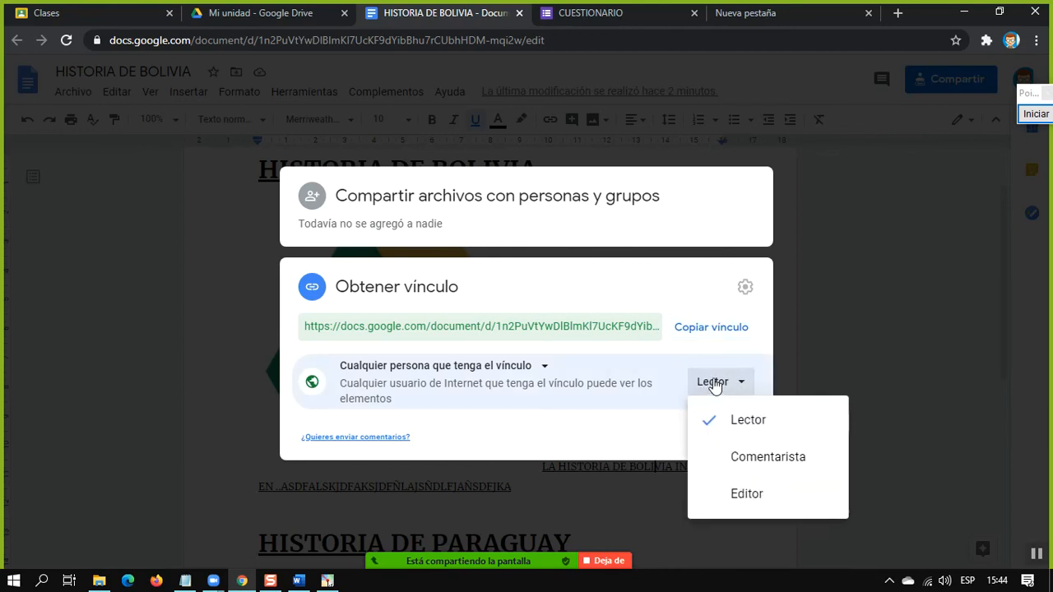
{"action": "left_click", "coordinate": [1040, 116]}
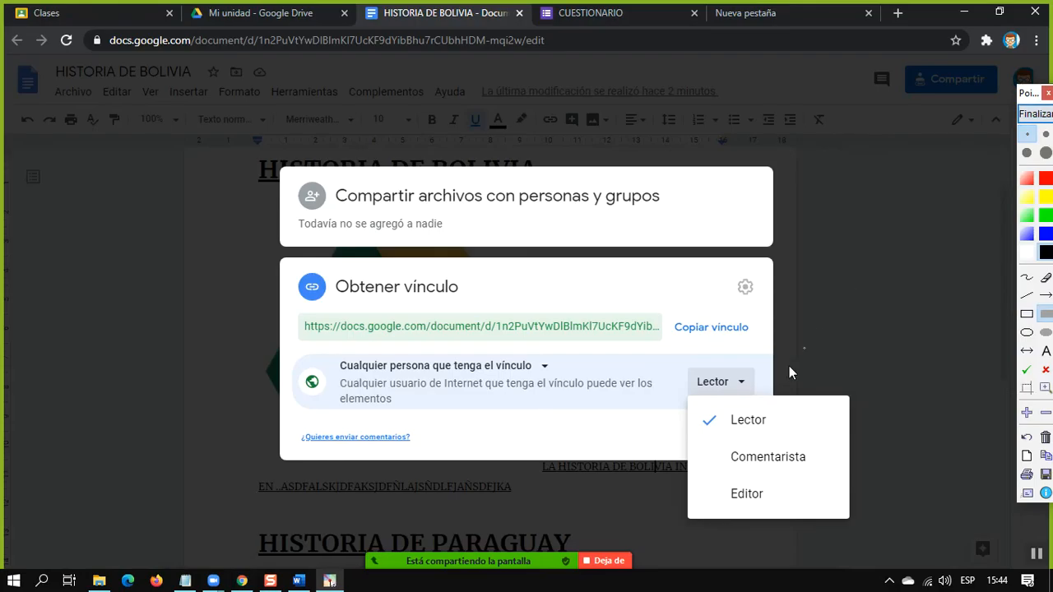
{"action": "mouse_move", "coordinate": [704, 398]}
{"action": "left_mouse_down"}
{"action": "mouse_move", "coordinate": [796, 446]}
{"action": "mouse_move", "coordinate": [843, 445]}
{"action": "left_mouse_up"}
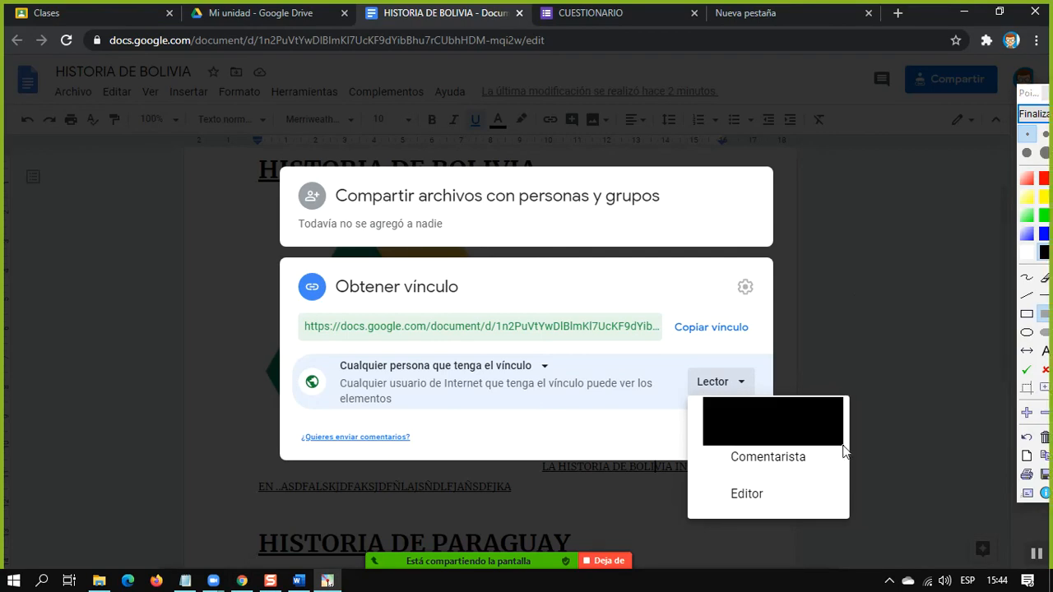
{"action": "left_click", "coordinate": [1039, 117]}
Frame the Lector role with a red annotation rectangle and magnify the list of access roles
{"action": "left_click", "coordinate": [1039, 117]}
{"action": "left_click", "coordinate": [1026, 297]}
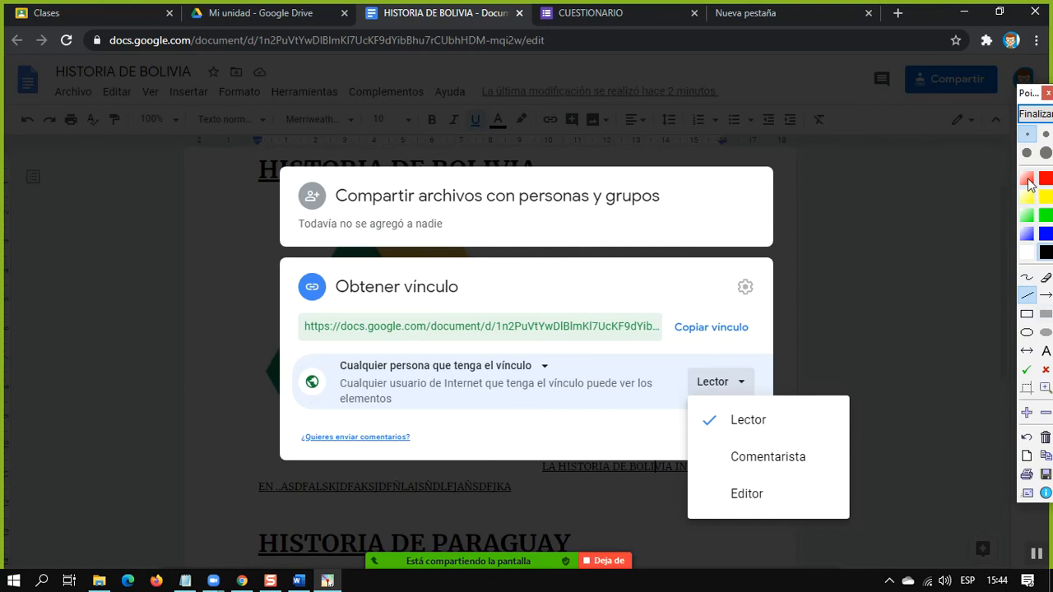
{"action": "left_click", "coordinate": [1026, 314]}
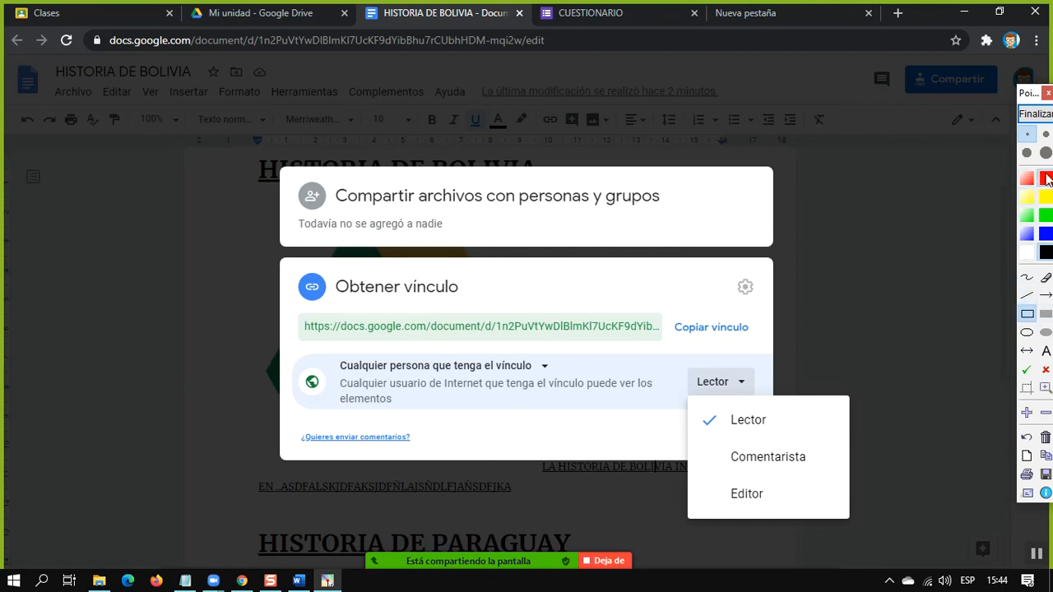
{"action": "left_click_drag", "start_coordinate": [695, 406], "coordinate": [845, 433]}
{"action": "scroll", "coordinate": [845, 435], "scroll_direction": "up", "scroll_amount": 3}
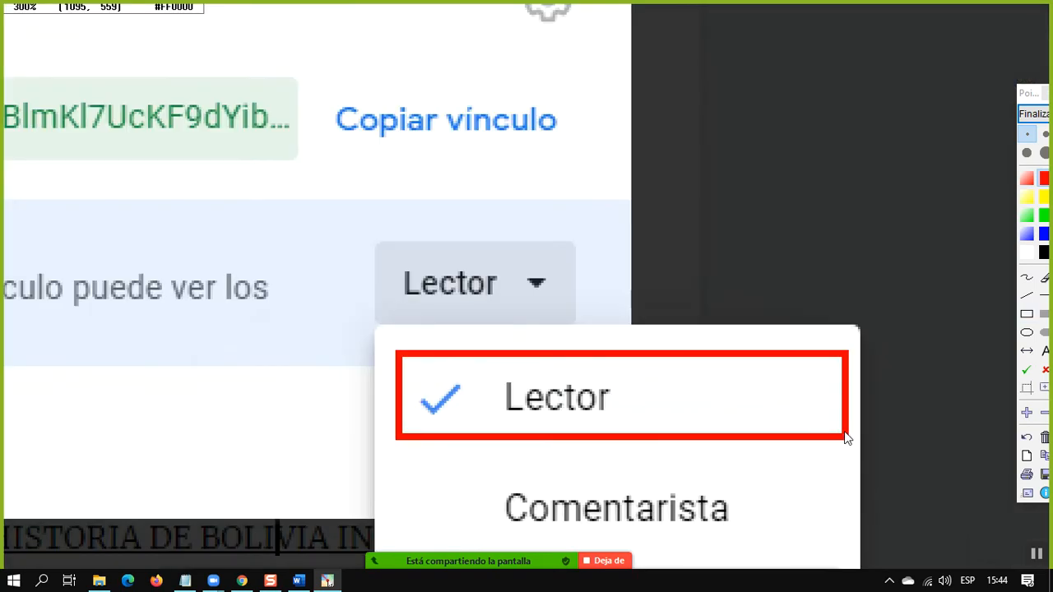
{"action": "left_click_drag", "start_coordinate": [814, 462], "coordinate": [801, 235]}
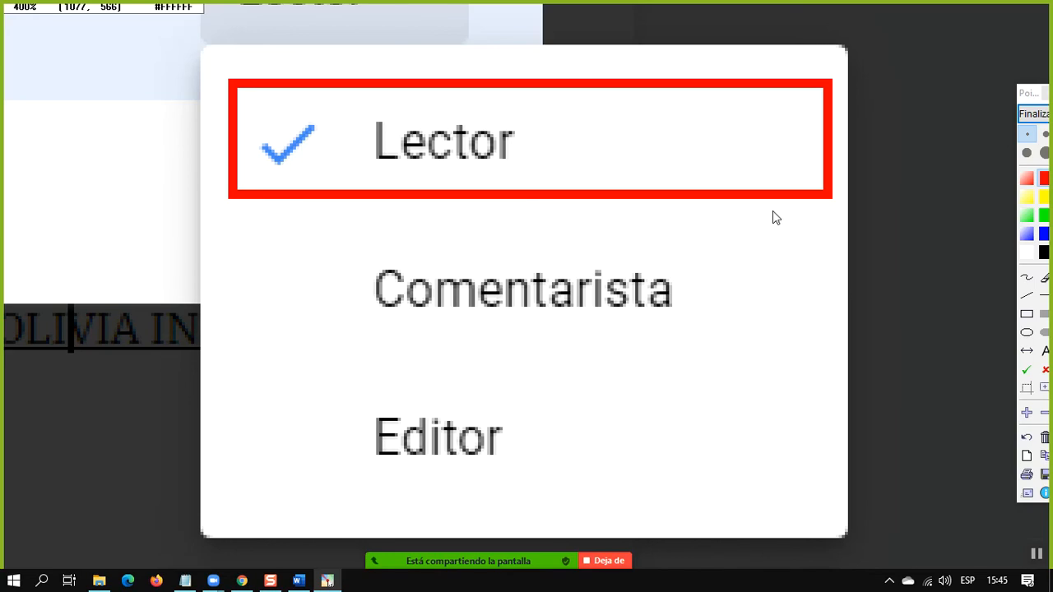
{"action": "left_click", "coordinate": [1027, 116]}
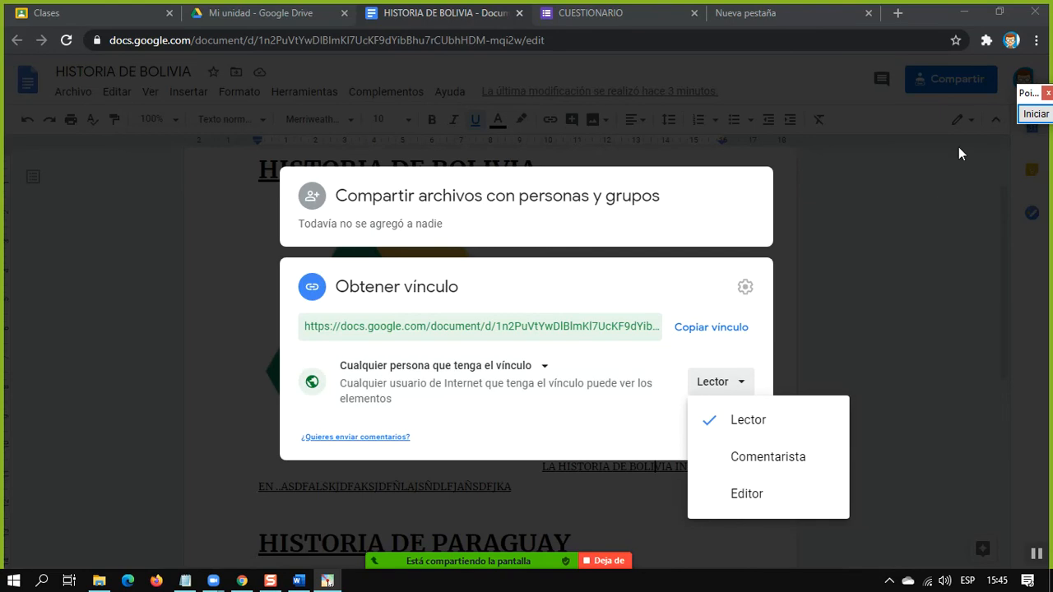
Frame the Comentarista role in red, magnify it for explanation, and put a matching red frame around the Lector role
{"action": "left_click", "coordinate": [1035, 114]}
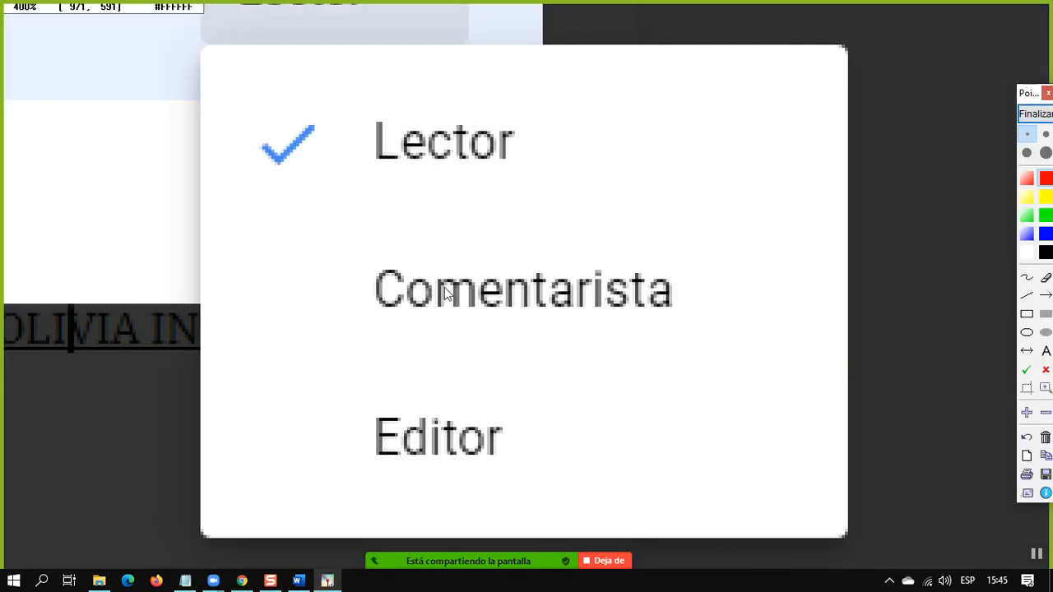
{"action": "left_click", "coordinate": [914, 300]}
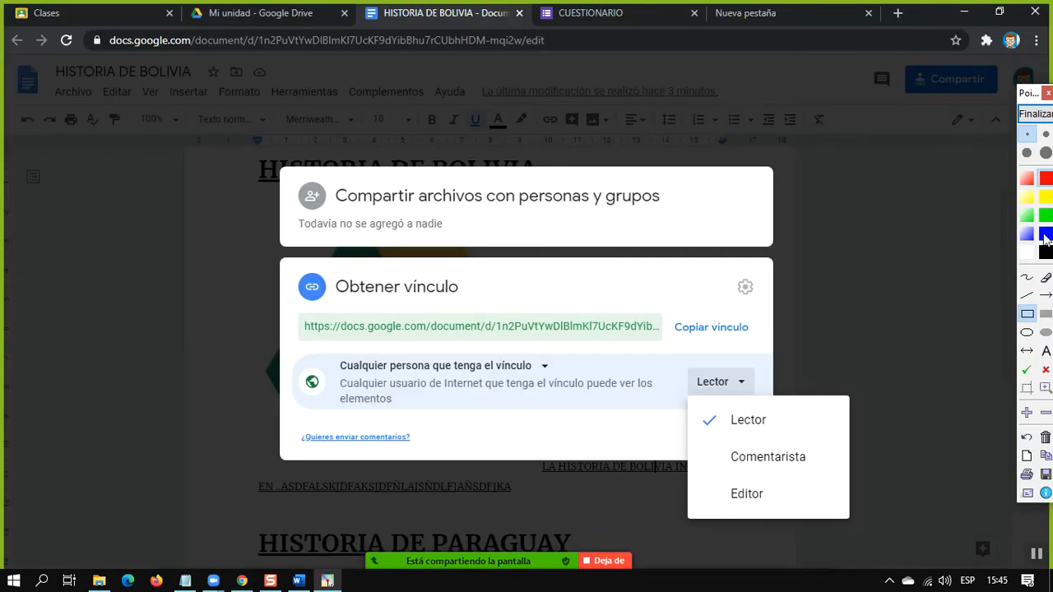
{"action": "left_click_drag", "start_coordinate": [711, 440], "coordinate": [851, 476]}
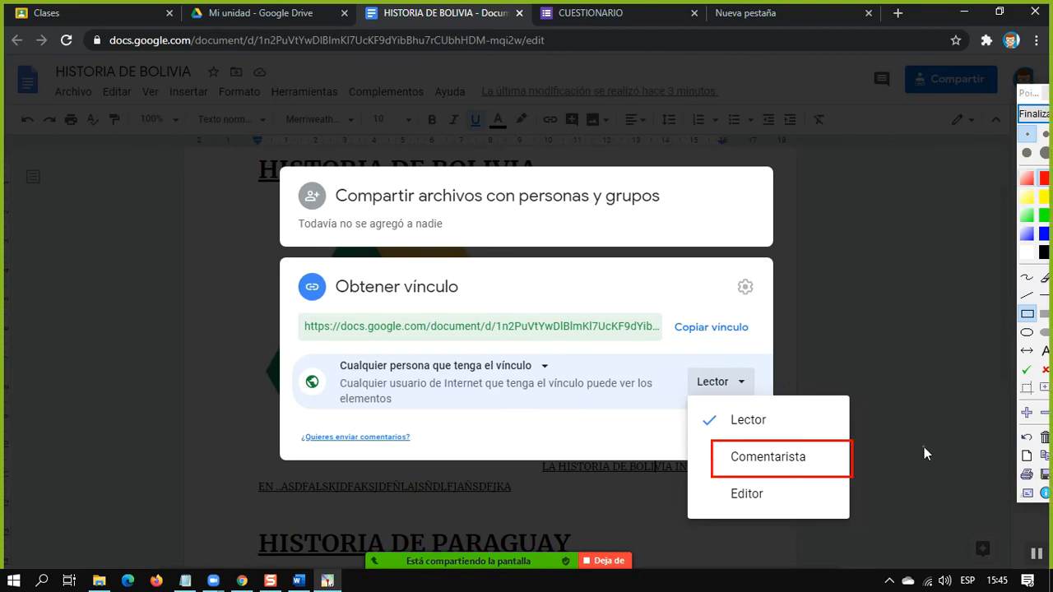
{"action": "scroll", "coordinate": [912, 277], "scroll_direction": "up", "scroll_amount": 2}
{"action": "left_click_drag", "start_coordinate": [692, 370], "coordinate": [681, 4]}
{"action": "left_click_drag", "start_coordinate": [617, 321], "coordinate": [634, 134]}
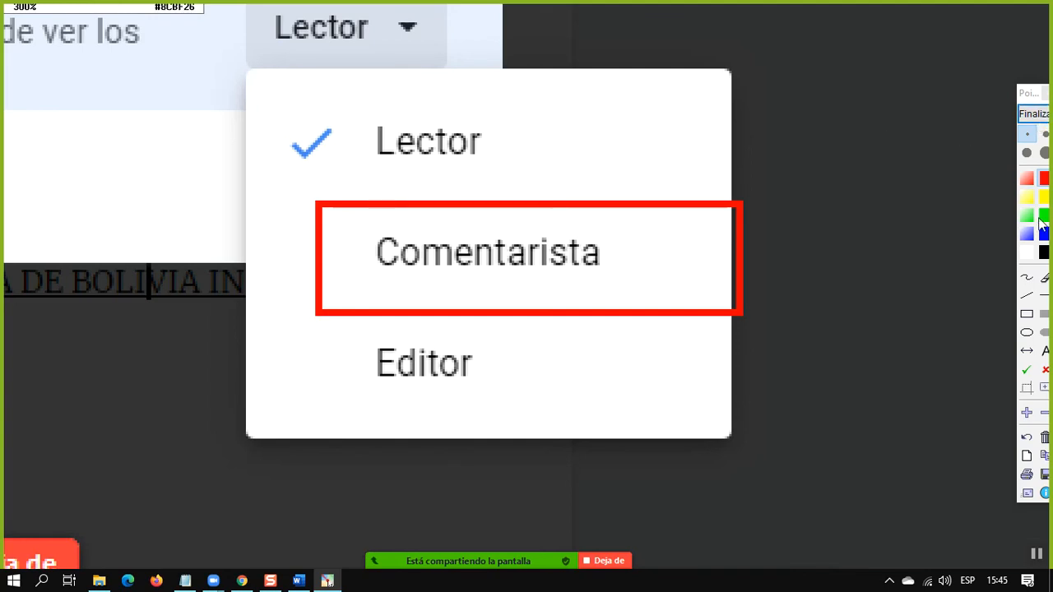
{"action": "left_click", "coordinate": [968, 258]}
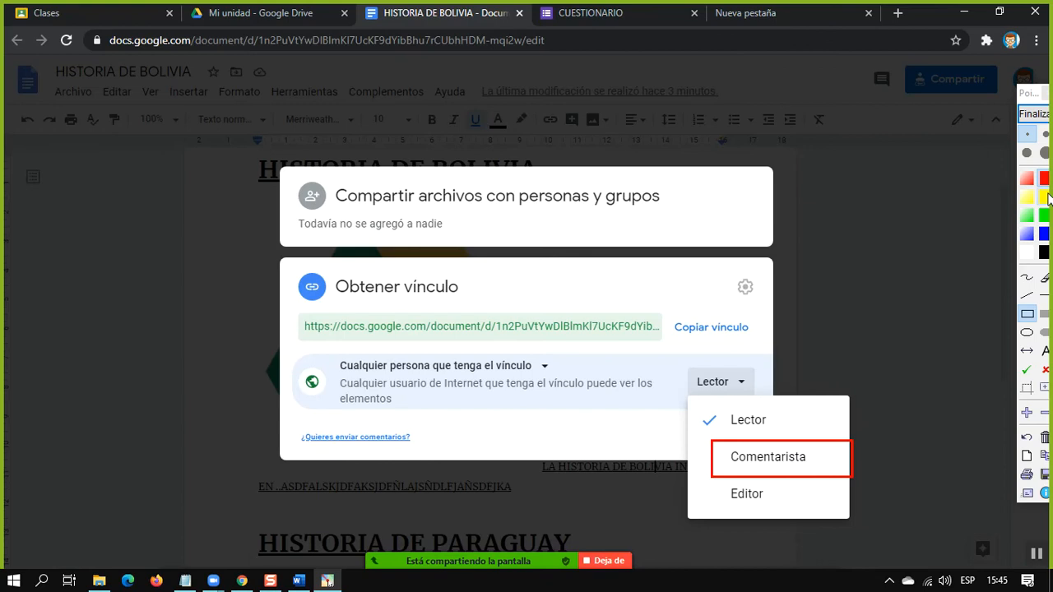
{"action": "mouse_move", "coordinate": [701, 400]}
{"action": "left_mouse_down"}
{"action": "mouse_move", "coordinate": [794, 429]}
{"action": "mouse_move", "coordinate": [851, 432]}
{"action": "left_mouse_up"}
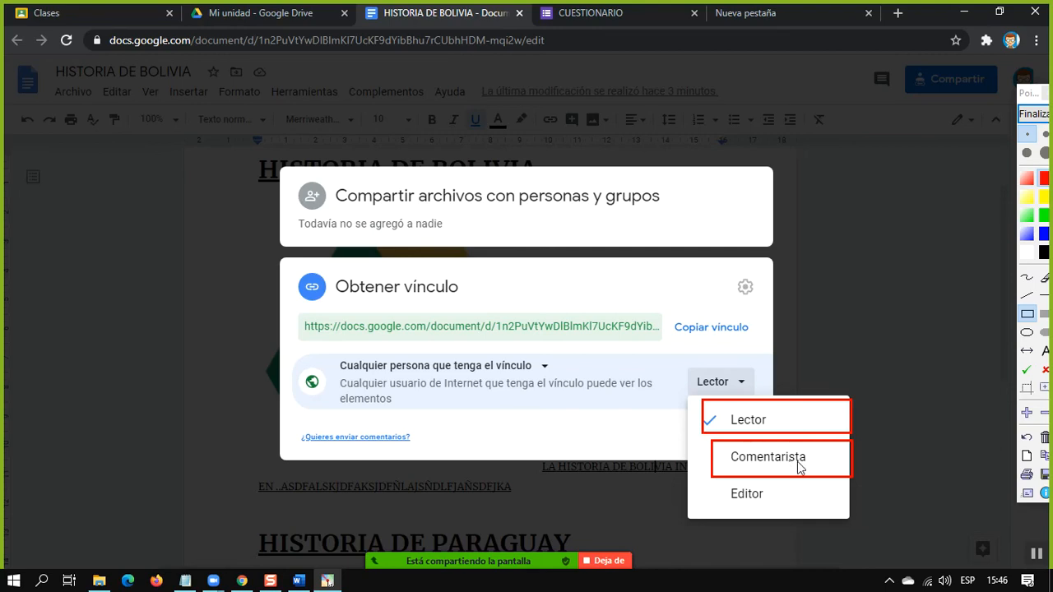
{"action": "left_click", "coordinate": [1034, 114]}
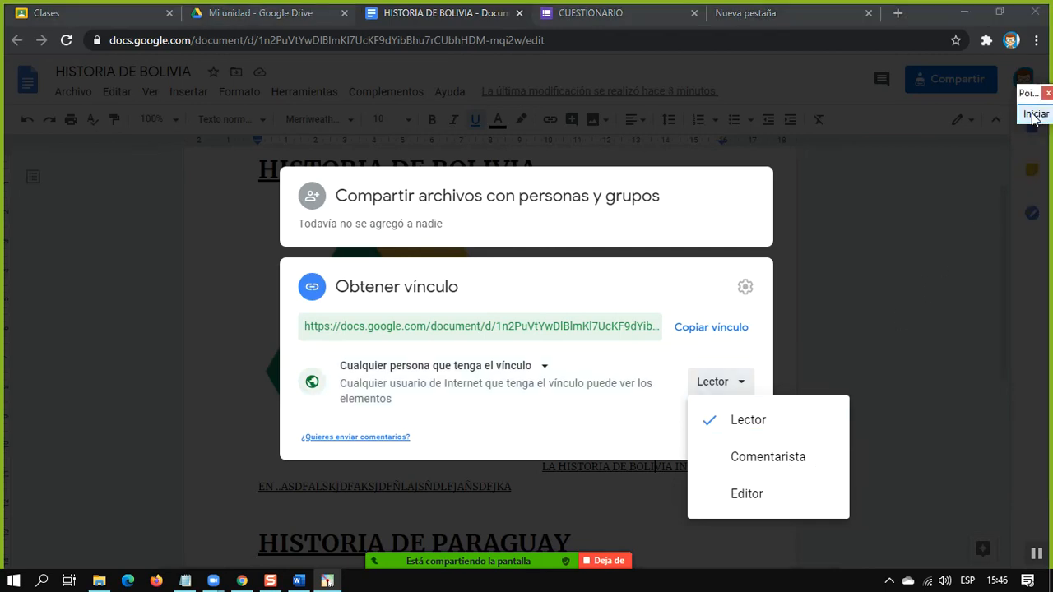
Frame the Editor role in the access role list with a red annotation rectangle
{"action": "left_click", "coordinate": [1033, 115]}
{"action": "mouse_move", "coordinate": [694, 477]}
{"action": "left_mouse_down"}
{"action": "mouse_move", "coordinate": [814, 496]}
{"action": "mouse_move", "coordinate": [844, 513]}
{"action": "left_mouse_up"}
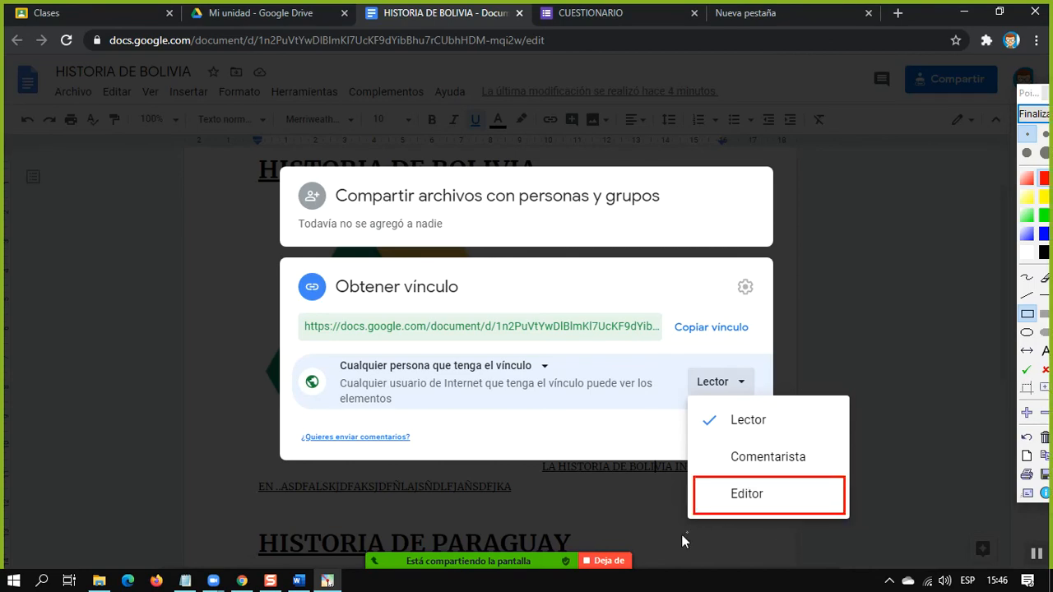
{"action": "mouse_move", "coordinate": [535, 554]}
{"action": "left_click", "coordinate": [1034, 114]}
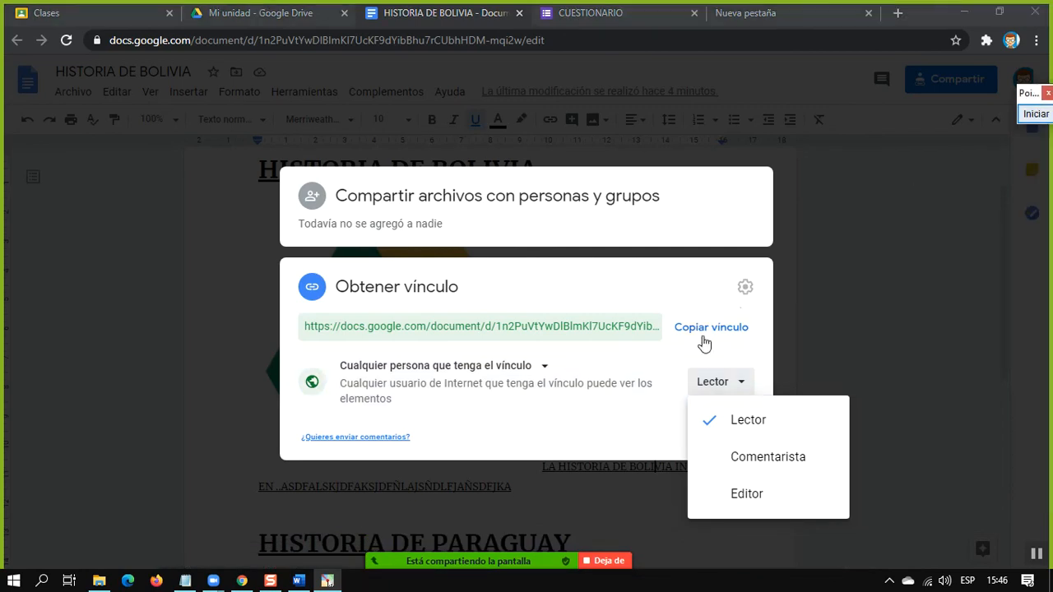
Copy the document's sharing link
{"action": "left_click", "coordinate": [713, 331]}
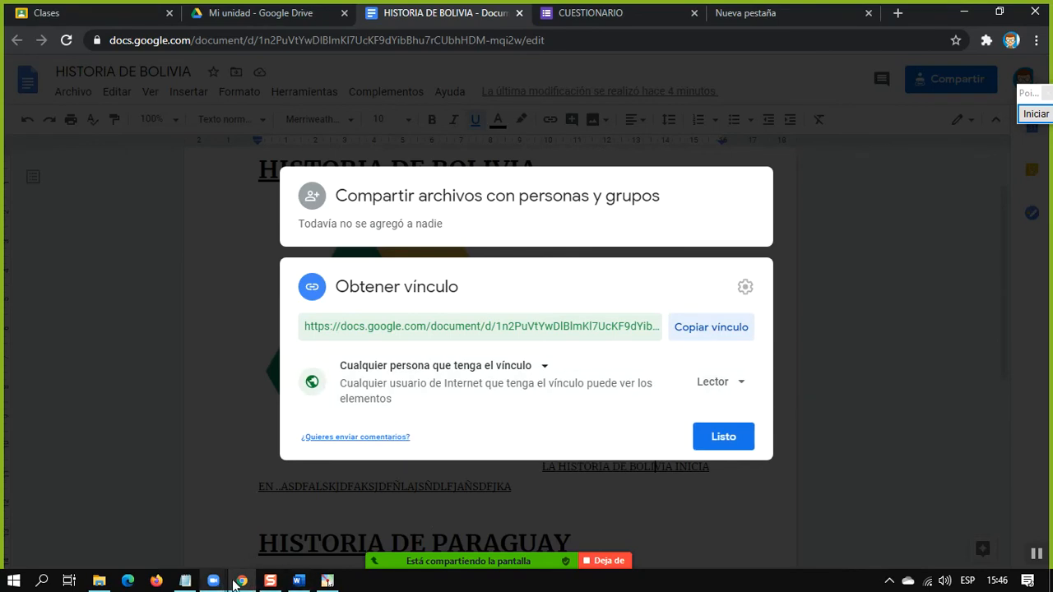
Switch to the Zoom meeting's group chat, send everyone the copied document link, and close the document's sharing dialog
{"action": "mouse_move", "coordinate": [439, 564]}
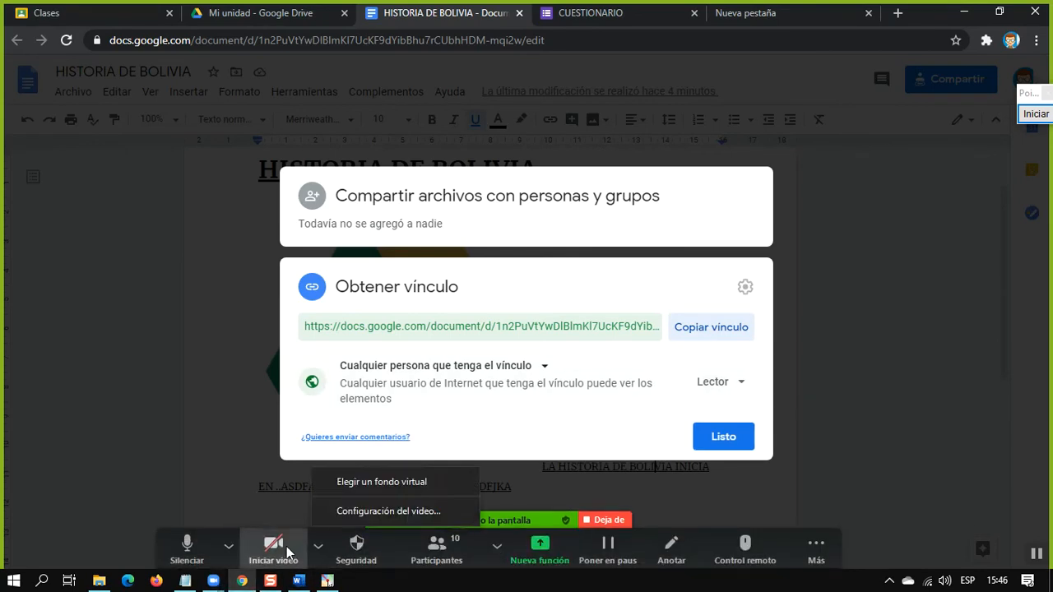
{"action": "left_click", "coordinate": [813, 549]}
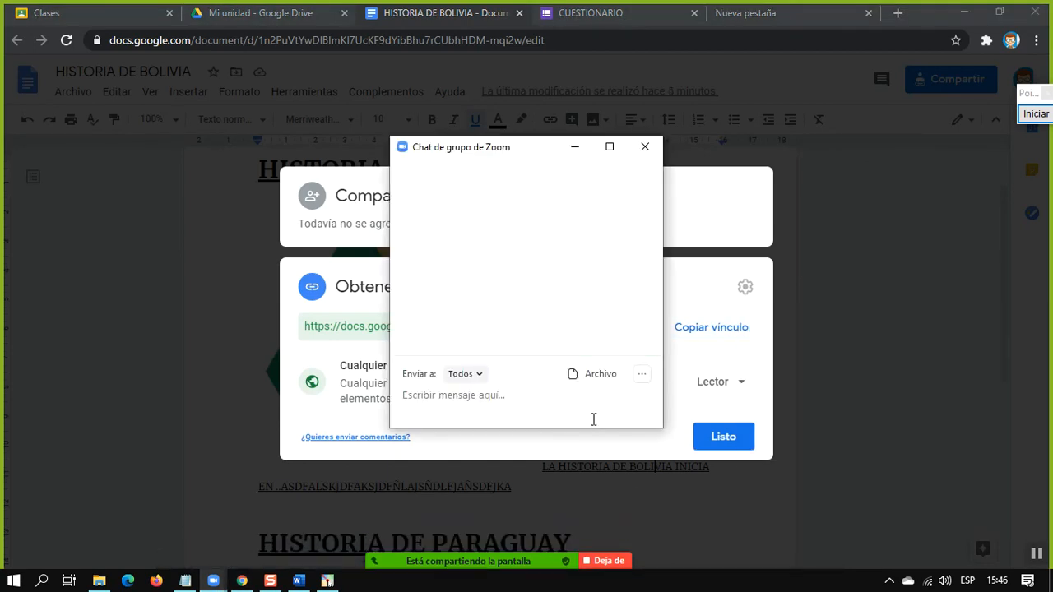
{"action": "key", "text": "Return"}
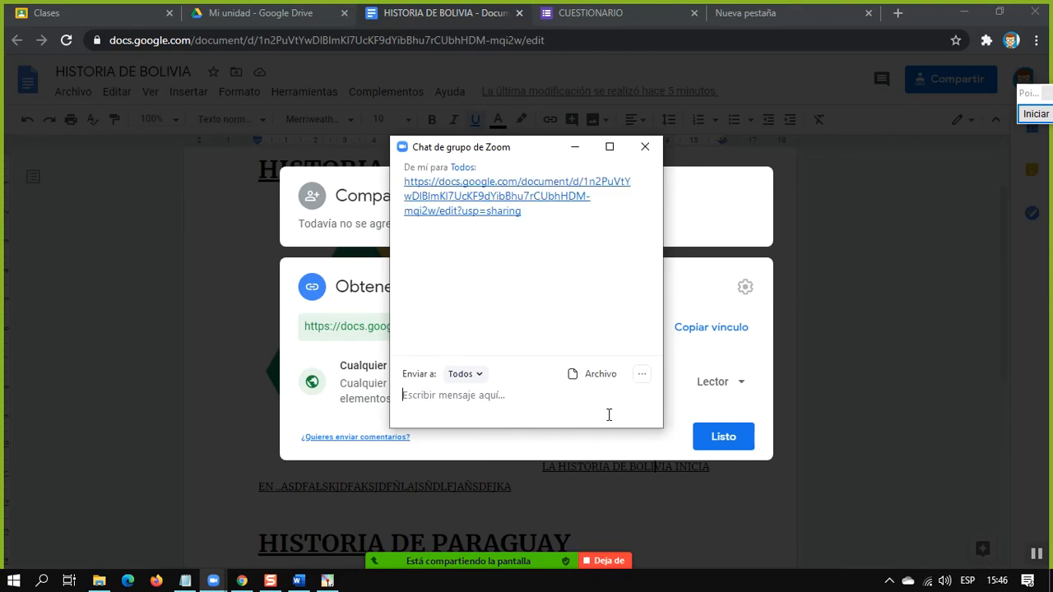
{"action": "left_click", "coordinate": [576, 148]}
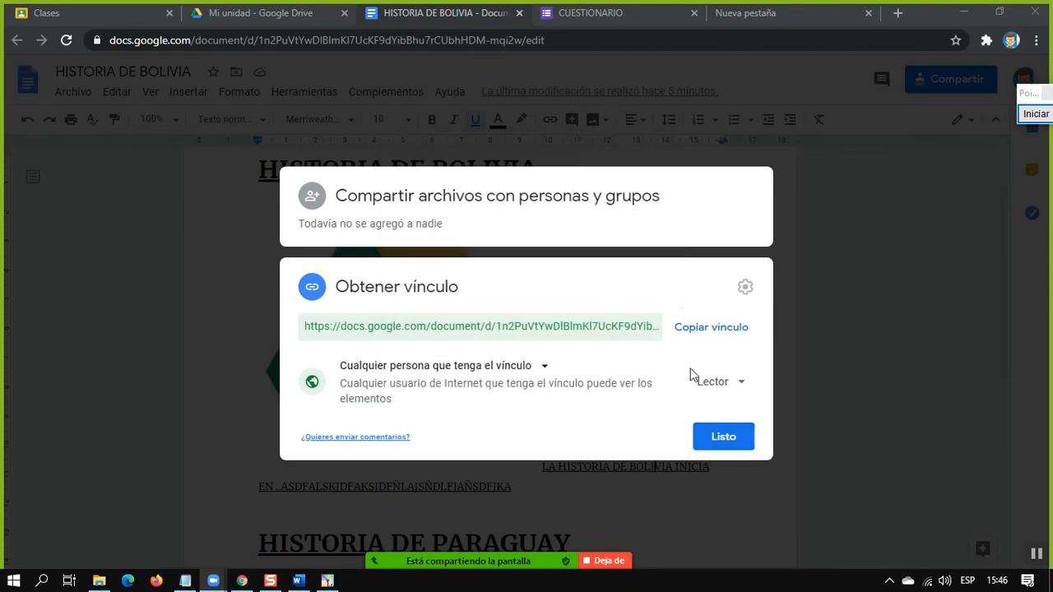
{"action": "left_click", "coordinate": [721, 434]}
Add an empty line below the HISTORIA DE BOLIVIA heading in the document
{"action": "scroll", "coordinate": [498, 322], "scroll_direction": "down", "scroll_amount": 5}
{"action": "scroll", "coordinate": [508, 317], "scroll_direction": "up", "scroll_amount": 6}
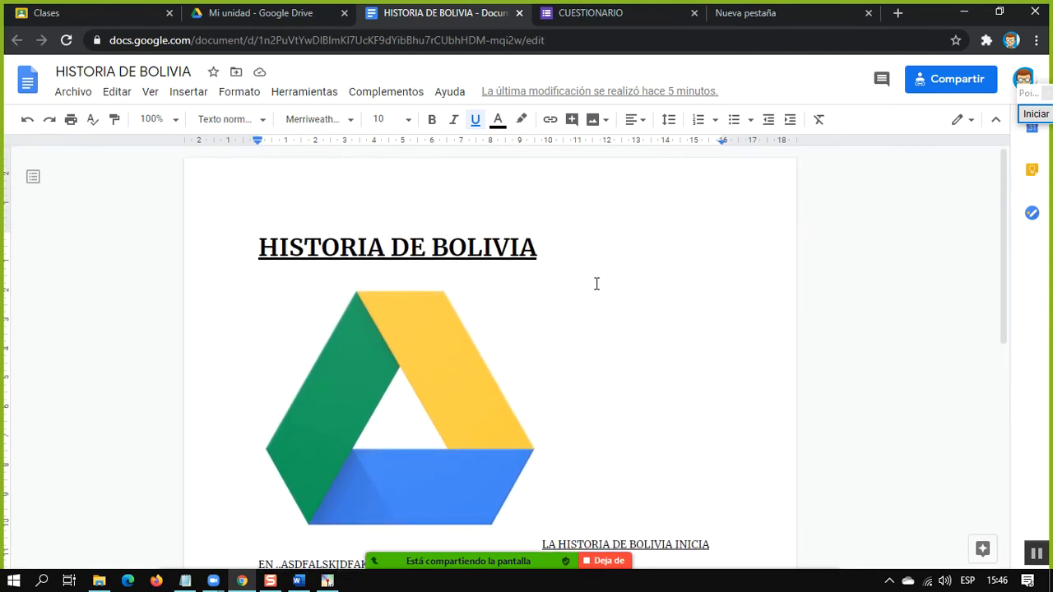
{"action": "left_click", "coordinate": [484, 248]}
{"action": "scroll", "coordinate": [572, 290], "scroll_direction": "down", "scroll_amount": 5}
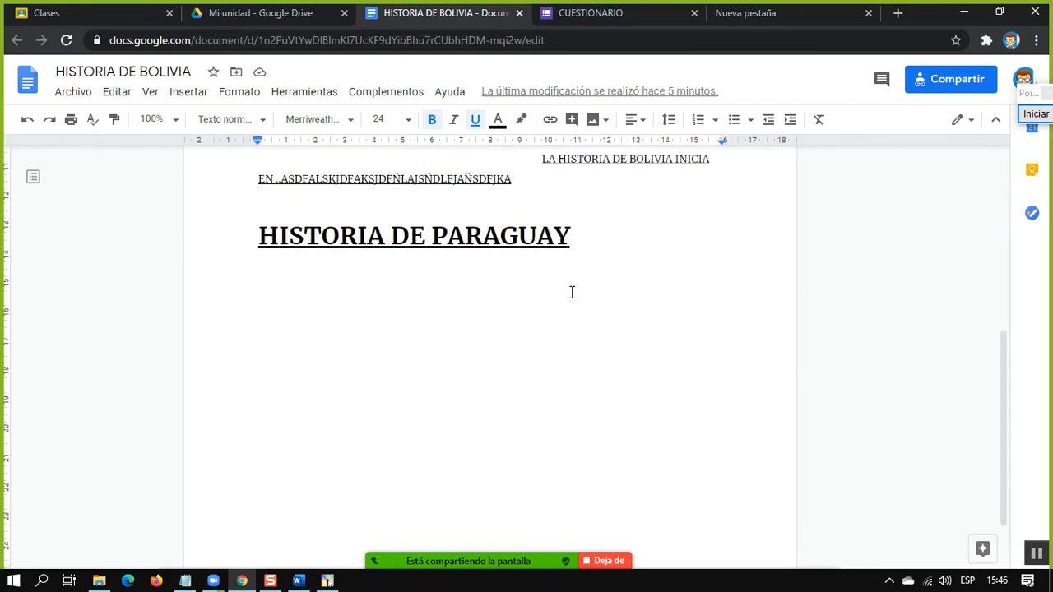
{"action": "scroll", "coordinate": [573, 291], "scroll_direction": "up", "scroll_amount": 2}
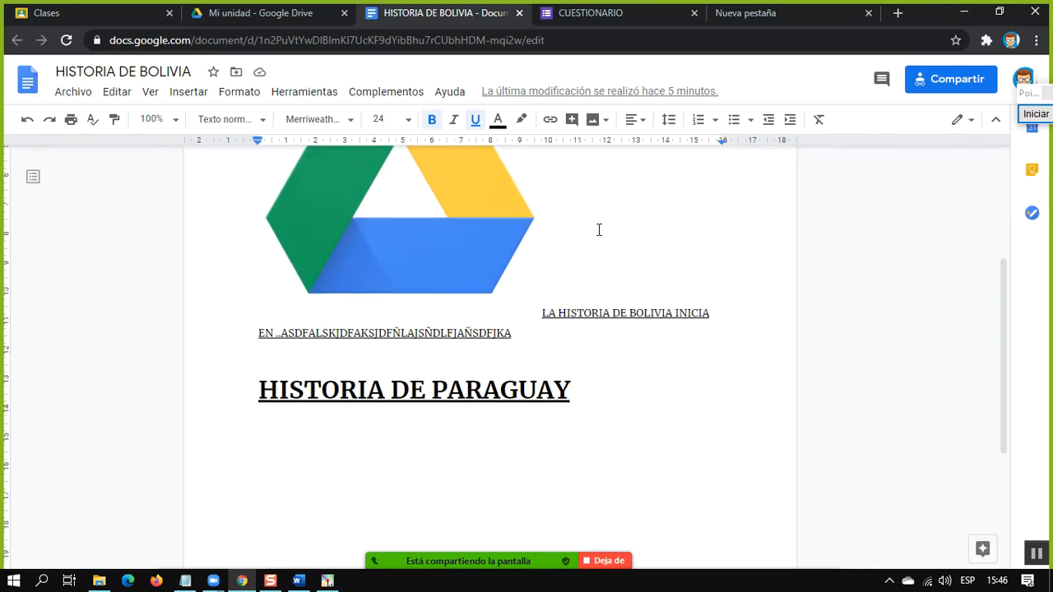
{"action": "scroll", "coordinate": [596, 235], "scroll_direction": "up", "scroll_amount": 3}
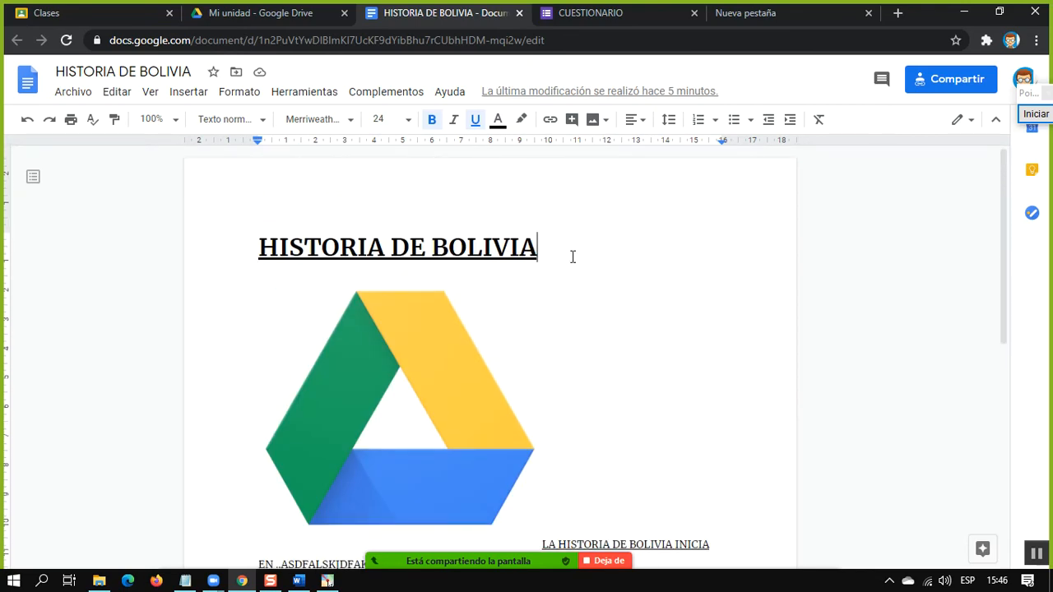
{"action": "key", "text": "Return"}
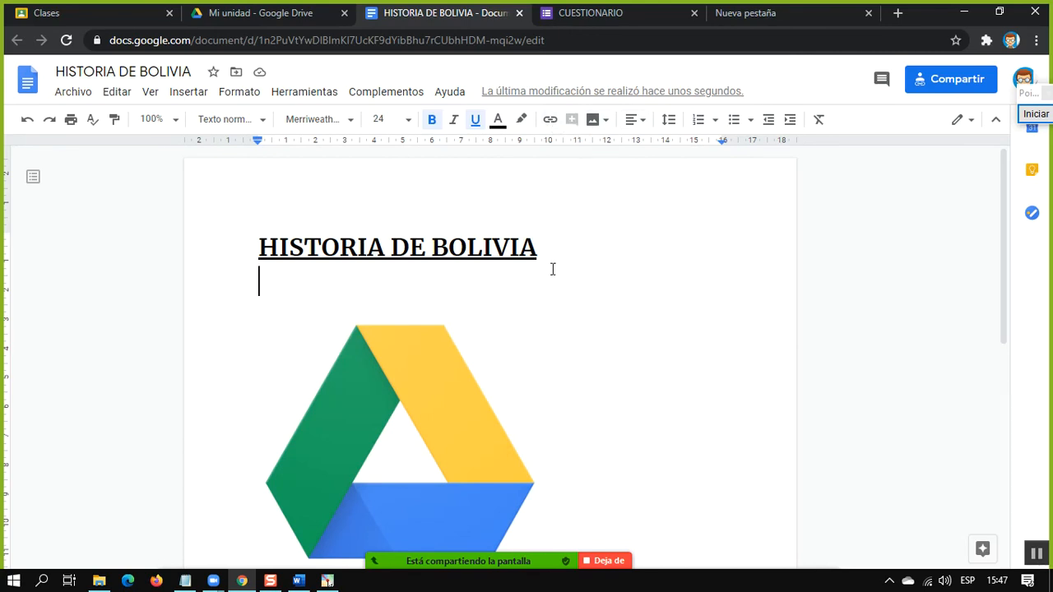
Add the comment "EL TITULO NO ES DESCRIPTIVO" to the HISTORIA DE BOLIVIA heading
{"action": "left_click_drag", "start_coordinate": [555, 273], "coordinate": [553, 251]}
{"action": "left_click", "coordinate": [541, 243]}
{"action": "left_click", "coordinate": [304, 246]}
{"action": "left_click_drag", "start_coordinate": [260, 246], "coordinate": [543, 245]}
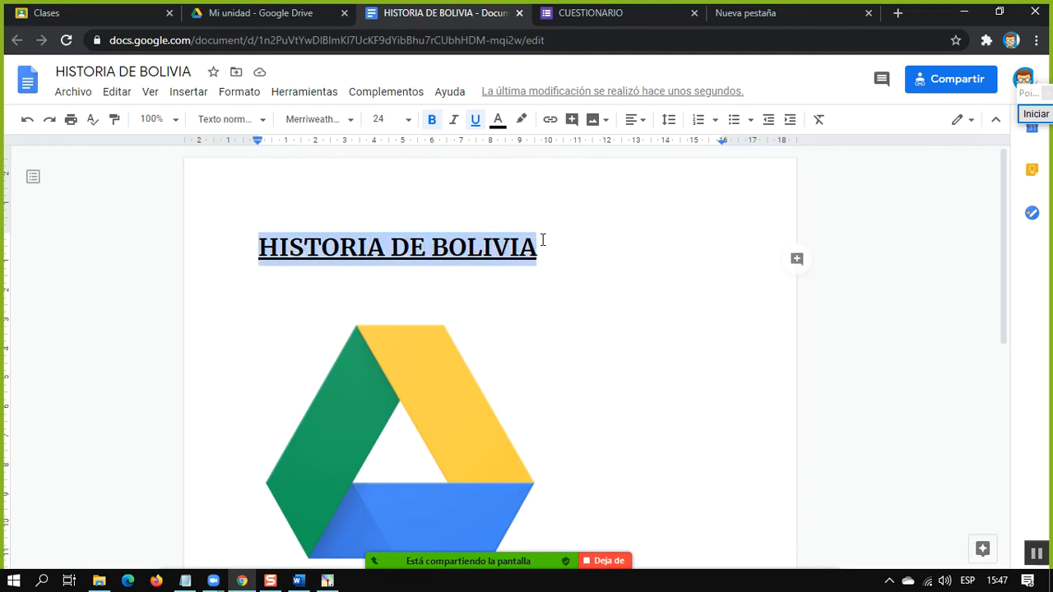
{"action": "left_click", "coordinate": [571, 121]}
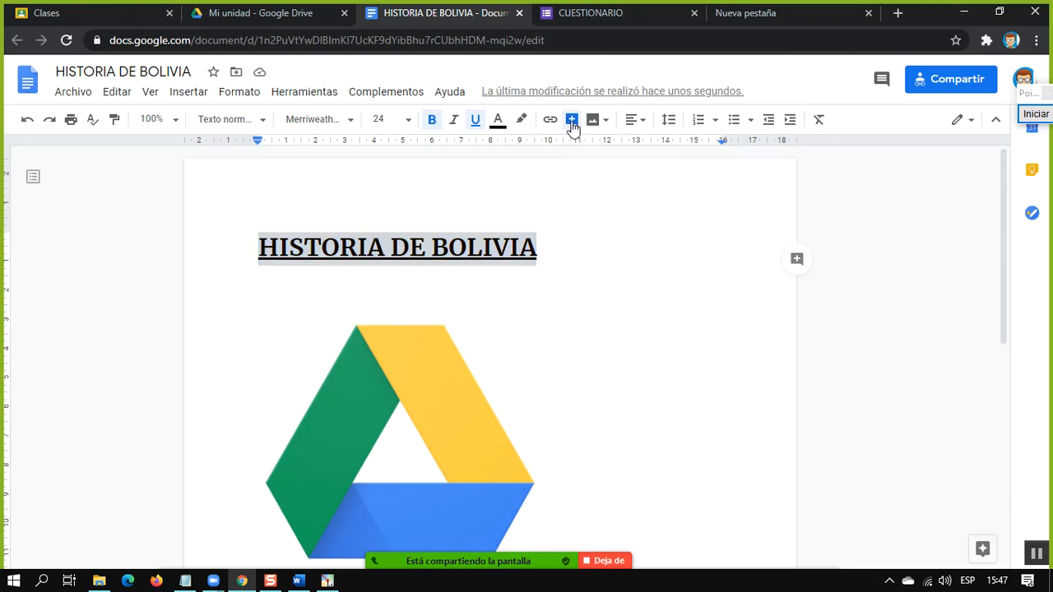
{"action": "left_click_drag", "start_coordinate": [727, 282], "coordinate": [739, 241]}
{"action": "left_click", "coordinate": [738, 271]}
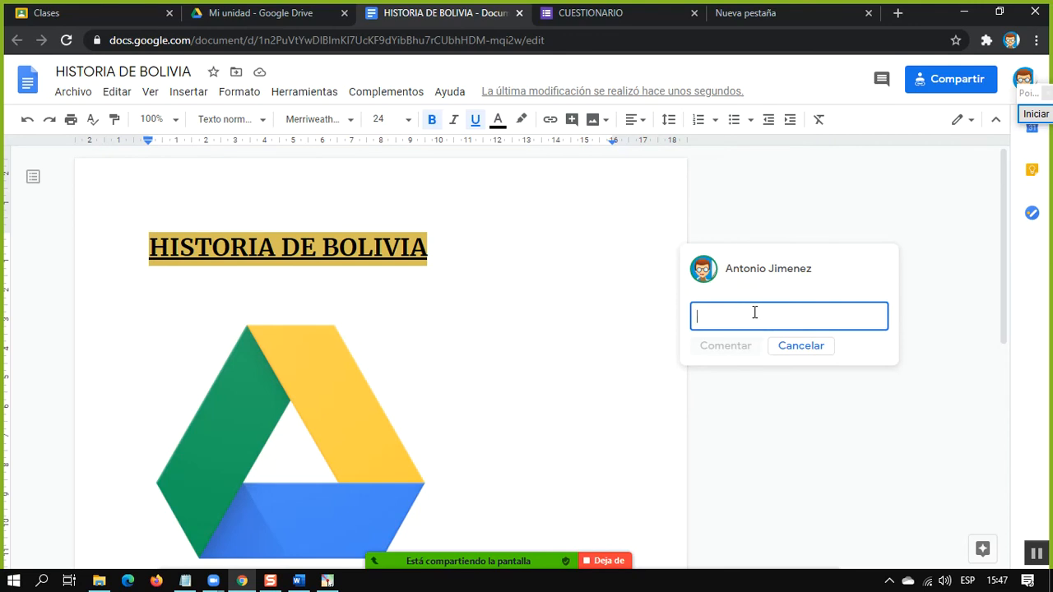
{"action": "type", "text": "E"}
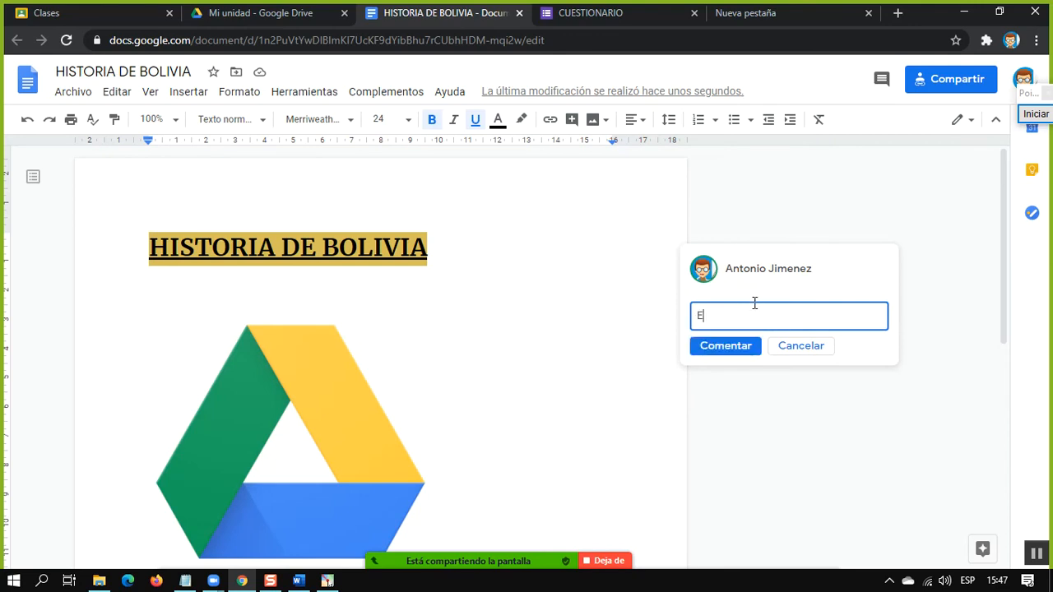
{"action": "type", "text": "L TITULO NO ES DESCRIPTIVO"}
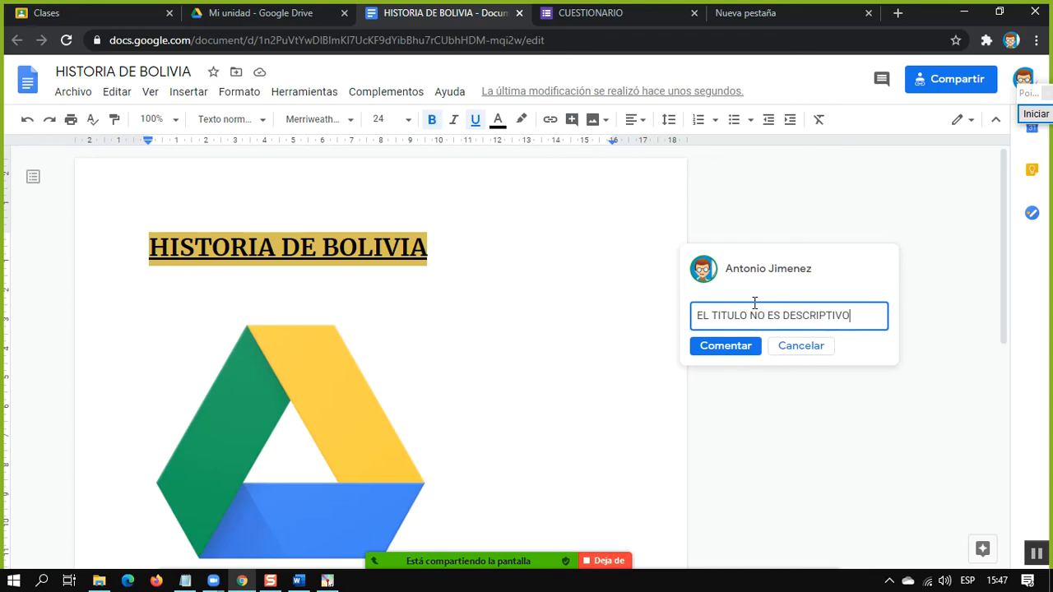
{"action": "left_click", "coordinate": [740, 349]}
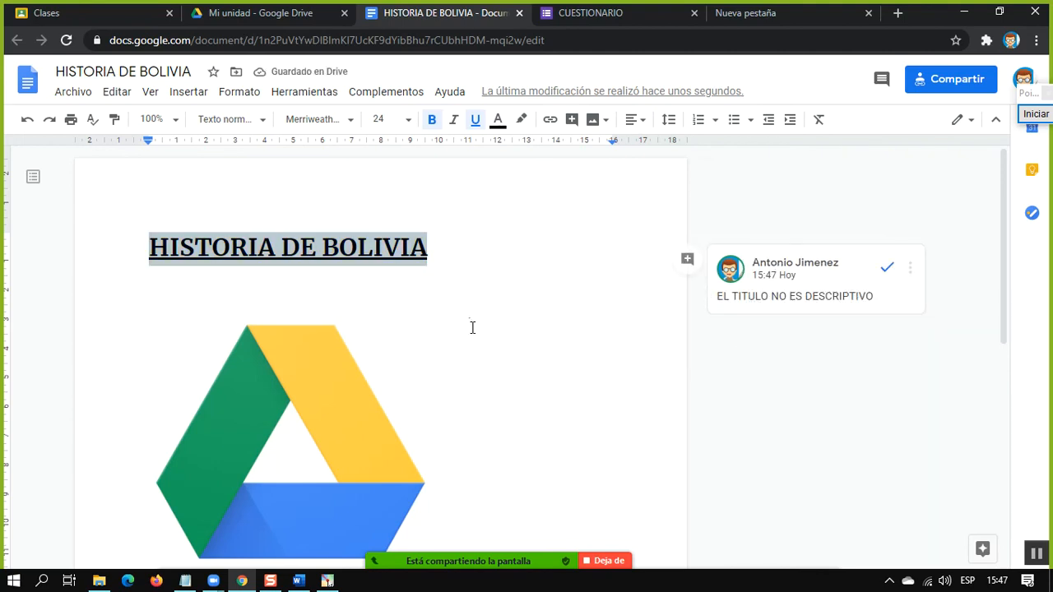
Bring up the comment attached to the HISTORIA DE BOLIVIA heading and close the document
{"action": "left_click", "coordinate": [511, 274]}
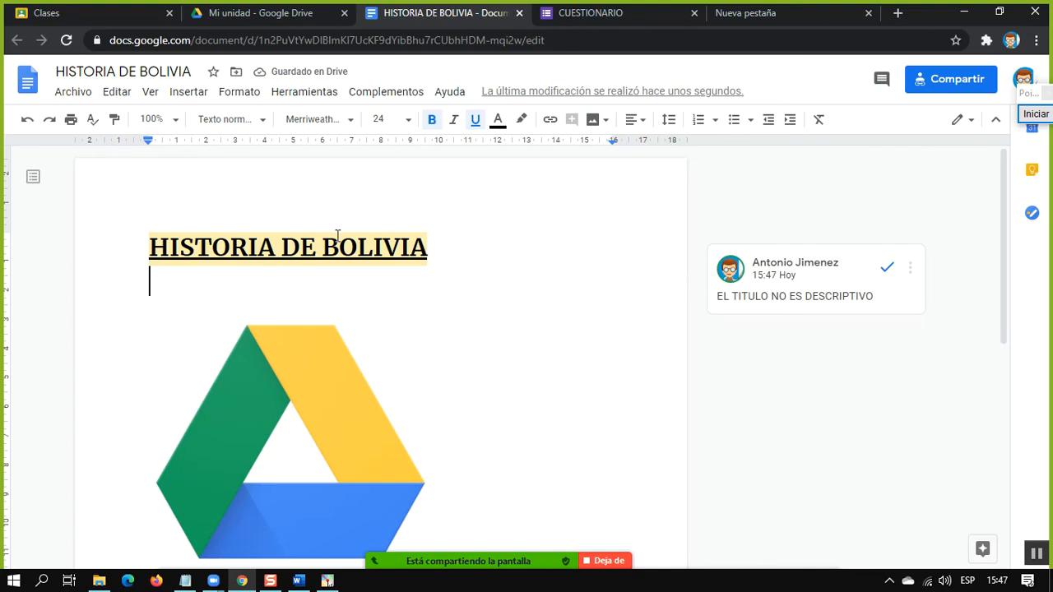
{"action": "left_click_drag", "start_coordinate": [170, 246], "coordinate": [479, 255]}
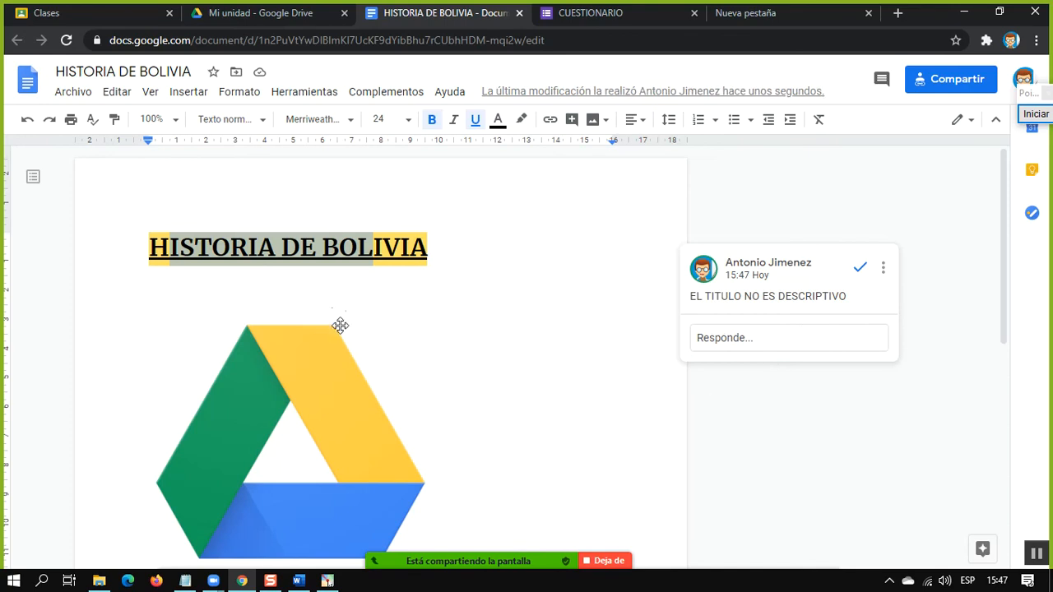
{"action": "left_click", "coordinate": [518, 13]}
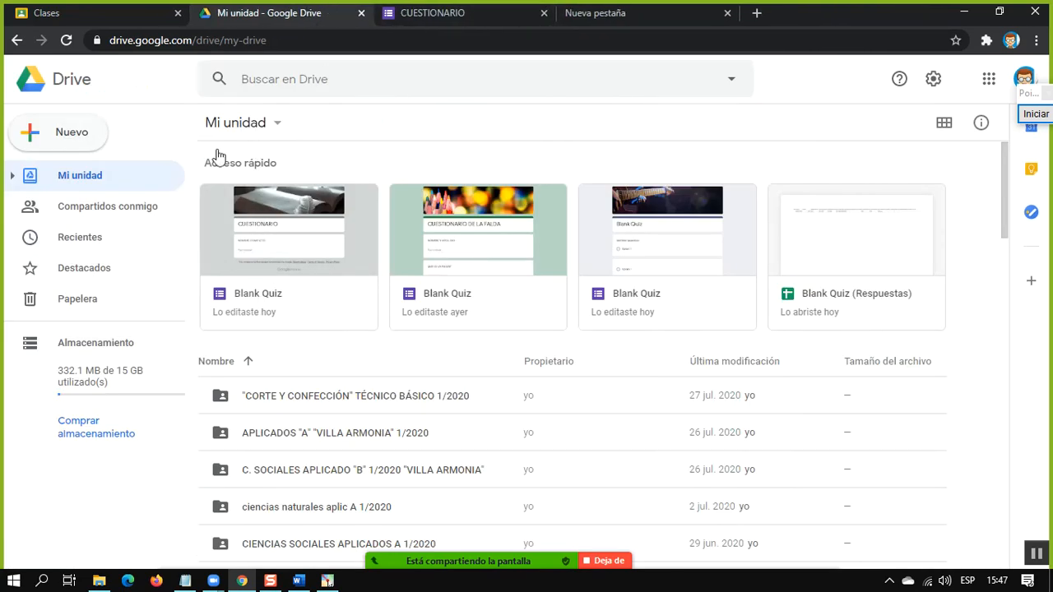
Create a blank Google Sheets spreadsheet from Drive and close the CUESTIONARIO form and the empty browser page
{"action": "left_click", "coordinate": [61, 133]}
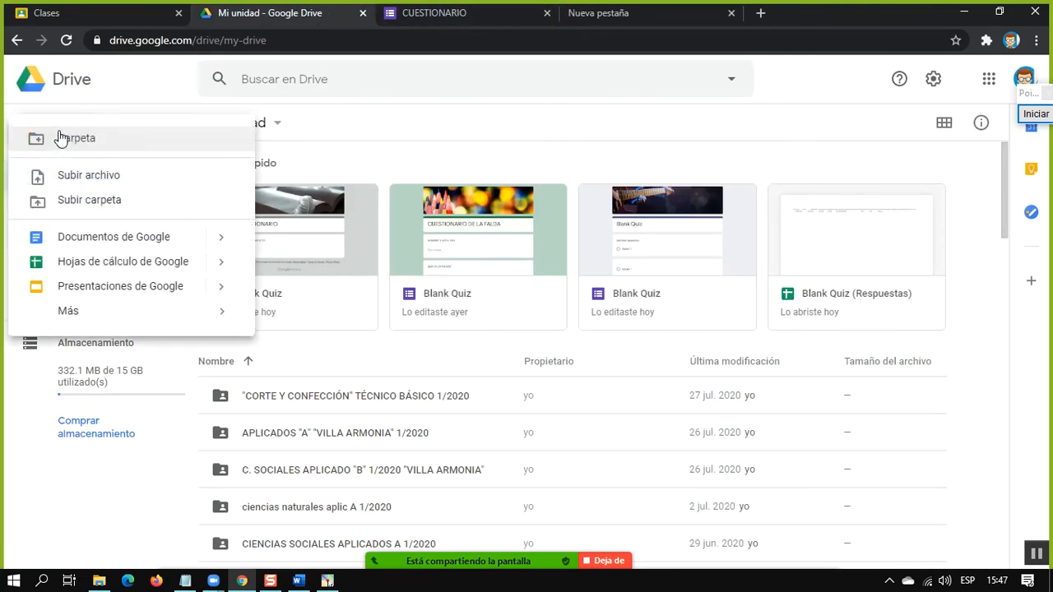
{"action": "left_click", "coordinate": [118, 263]}
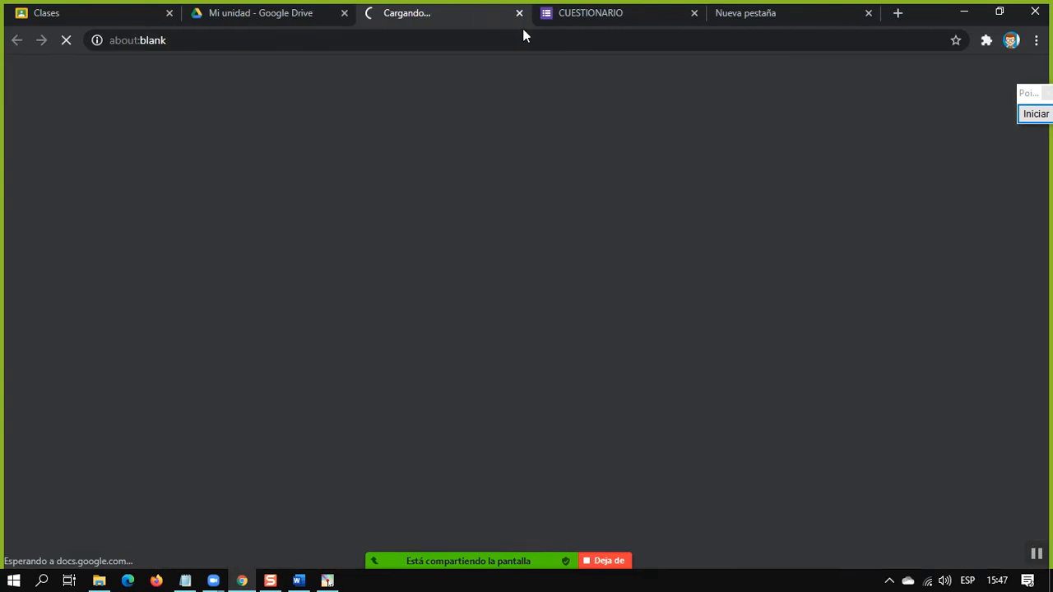
{"action": "left_click", "coordinate": [694, 13]}
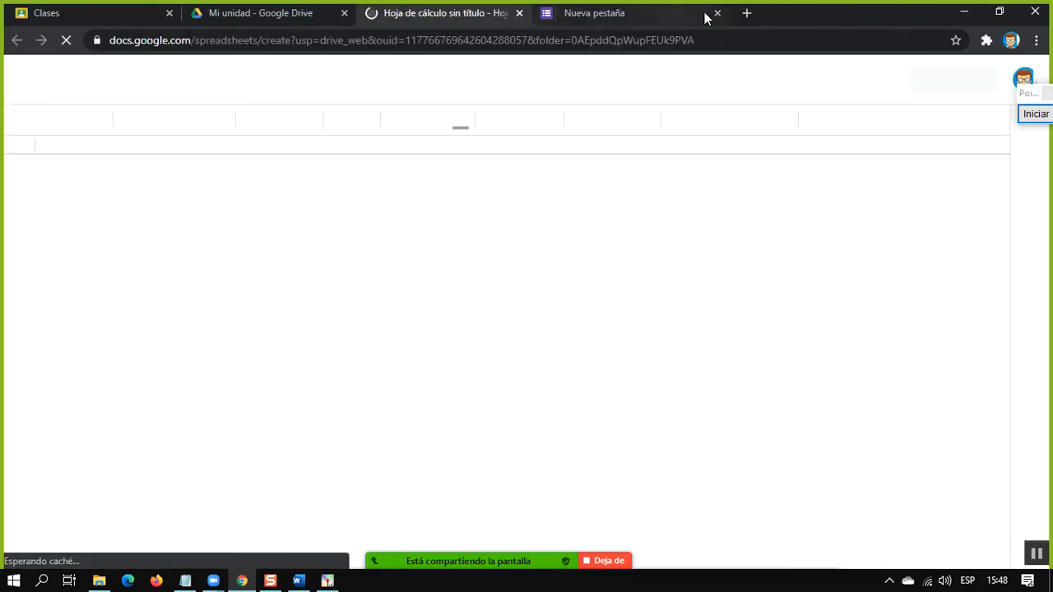
{"action": "left_click", "coordinate": [652, 13]}
Create a blank Google Slides presentation from My Drive
{"action": "left_click", "coordinate": [252, 10]}
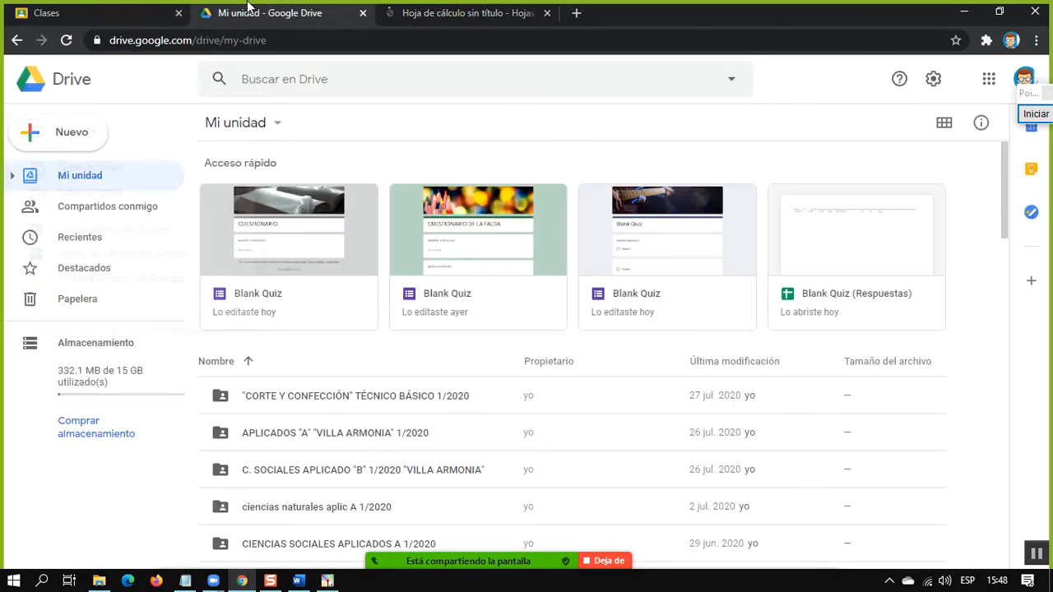
{"action": "left_click", "coordinate": [68, 136]}
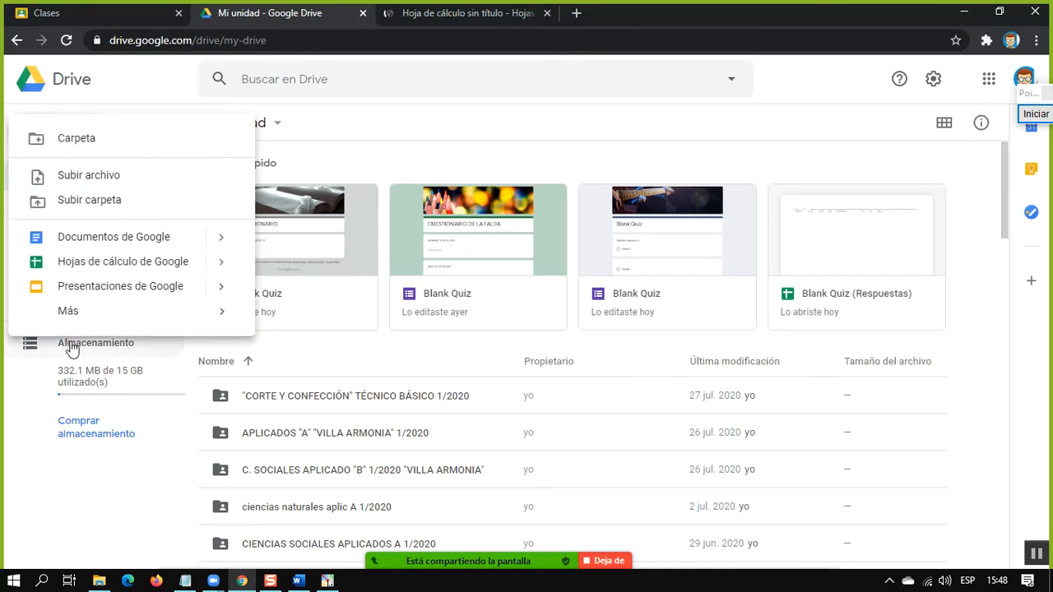
{"action": "left_click", "coordinate": [82, 300]}
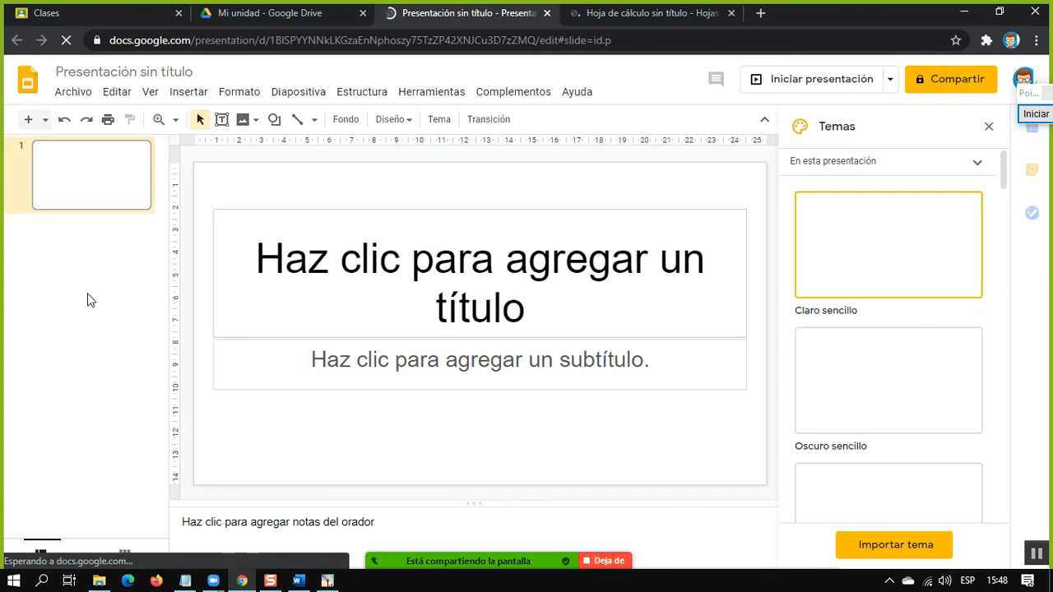
Examine the grid of the new spreadsheet by selecting C2:F2 and individual cells along row 2 up to G2
{"action": "left_click", "coordinate": [596, 9]}
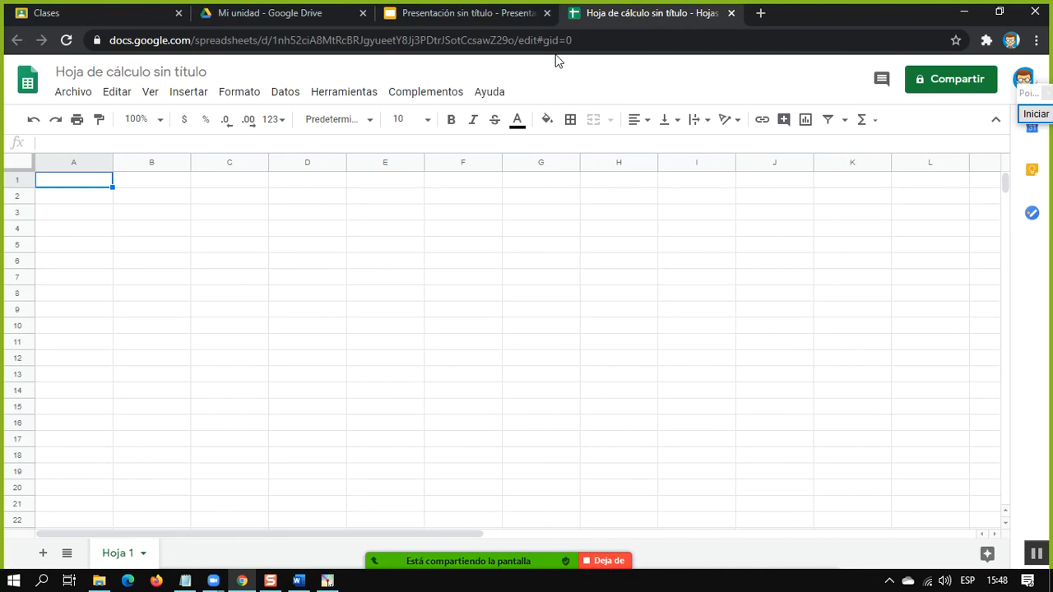
{"action": "left_click", "coordinate": [220, 202]}
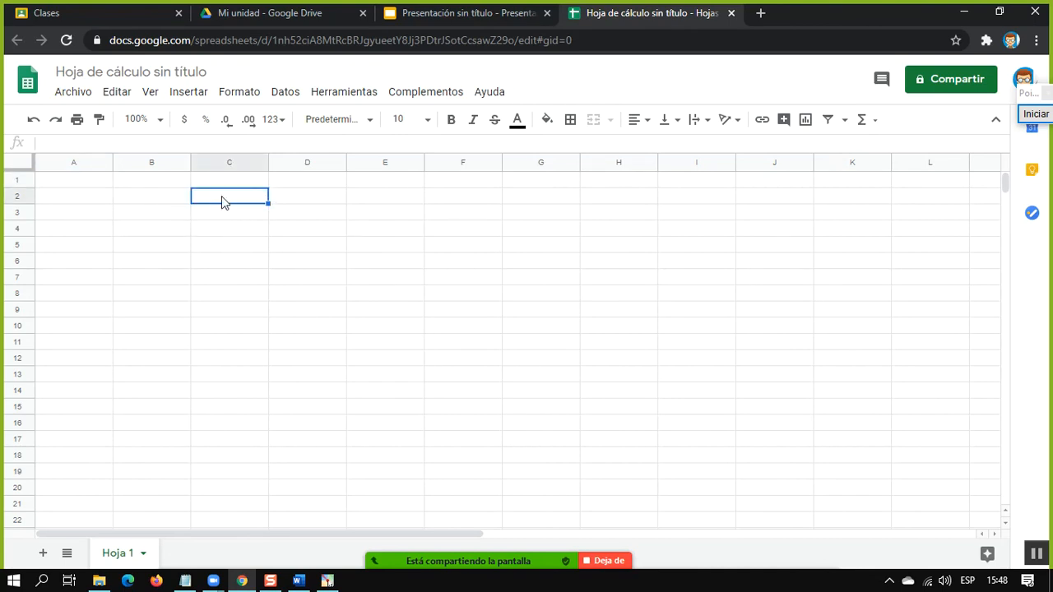
{"action": "left_click_drag", "start_coordinate": [264, 205], "coordinate": [451, 200]}
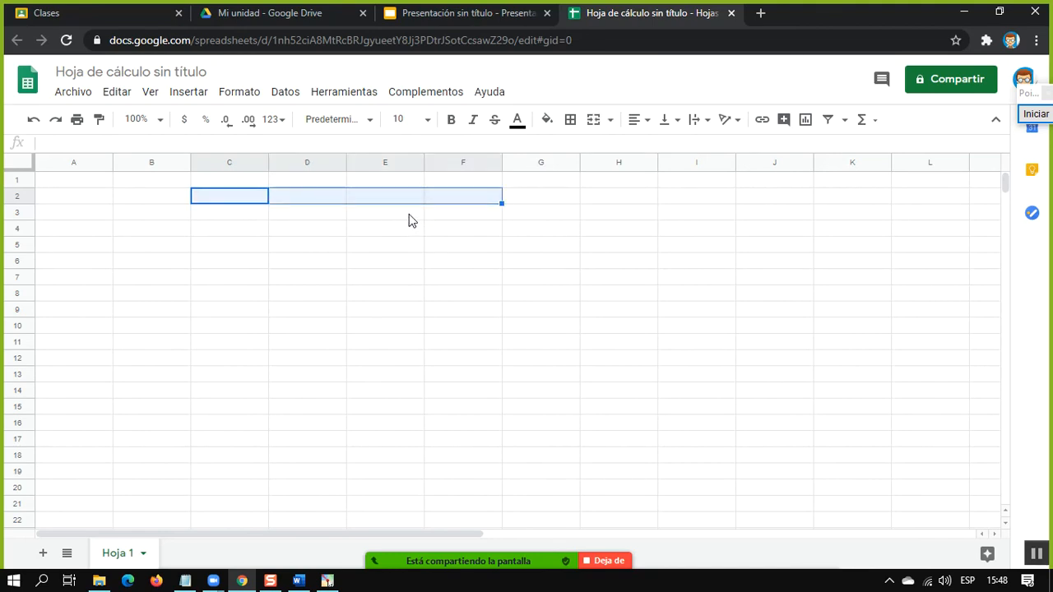
{"action": "left_click", "coordinate": [385, 200]}
{"action": "left_click", "coordinate": [319, 203]}
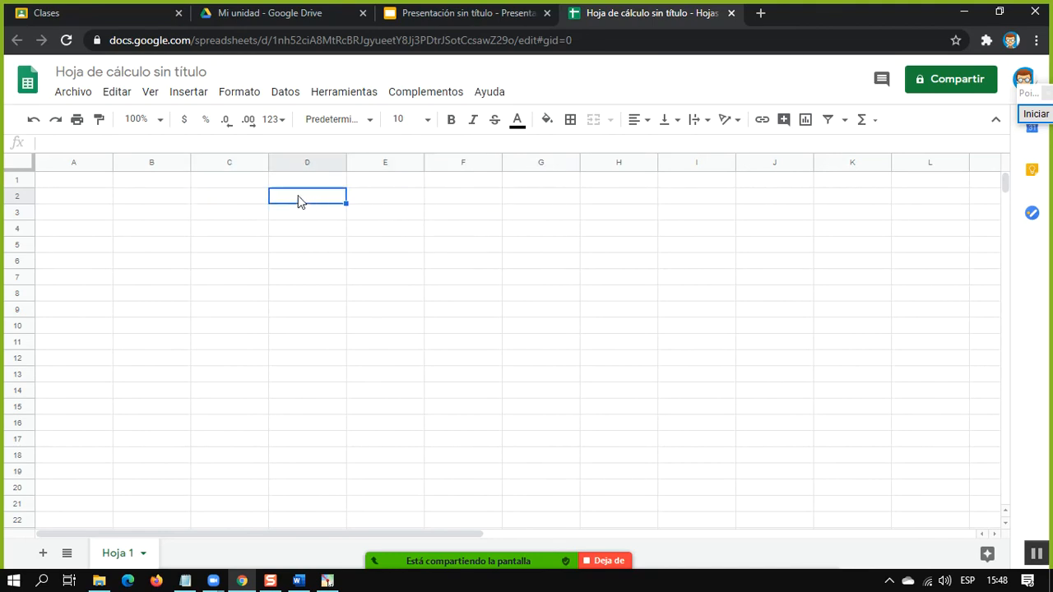
{"action": "left_click", "coordinate": [247, 206]}
{"action": "left_click", "coordinate": [329, 205]}
{"action": "left_click", "coordinate": [412, 204]}
{"action": "left_click", "coordinate": [473, 204]}
{"action": "left_click", "coordinate": [526, 198]}
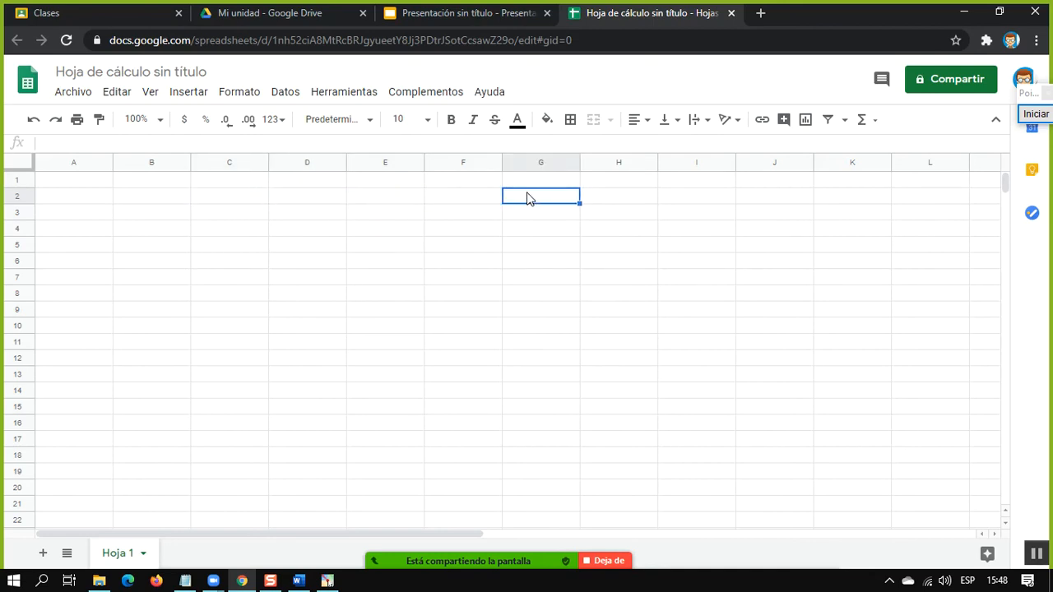
Apply the Enfoque theme to the untitled presentation
{"action": "left_click", "coordinate": [482, 7]}
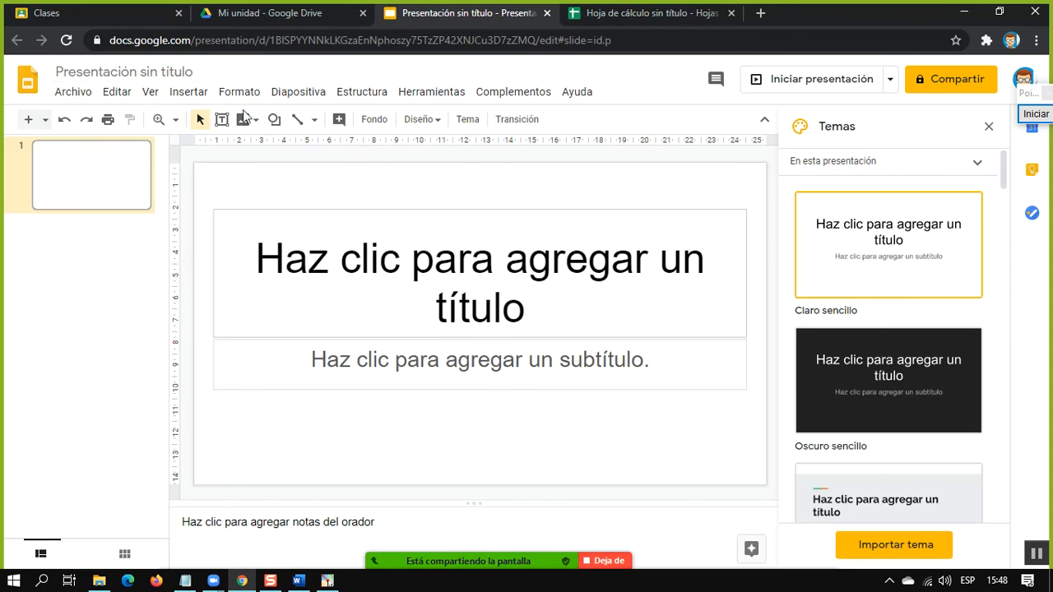
{"action": "scroll", "coordinate": [902, 432], "scroll_direction": "down", "scroll_amount": 3}
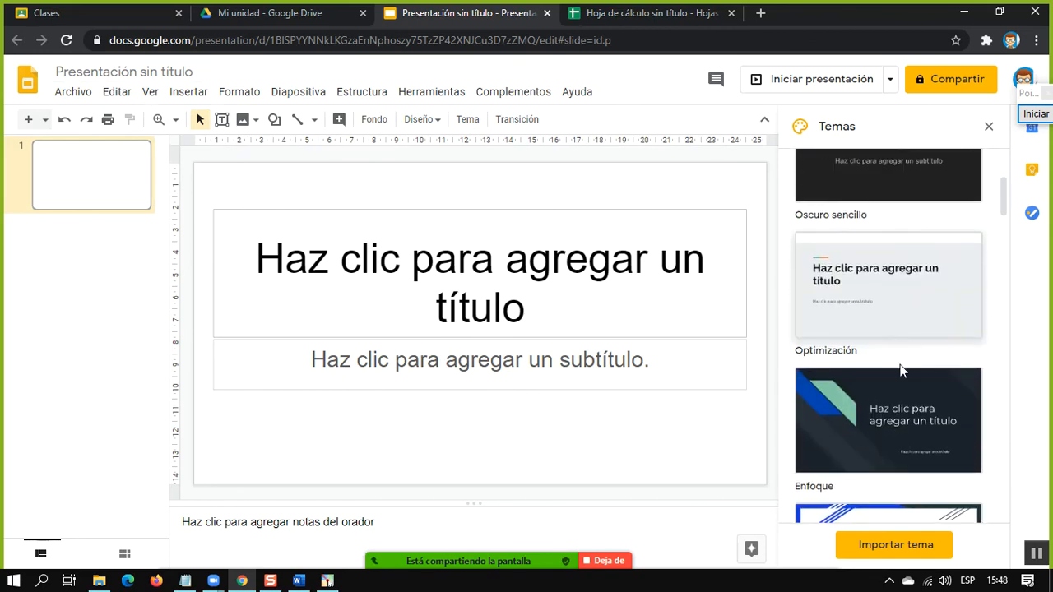
{"action": "left_click", "coordinate": [874, 409]}
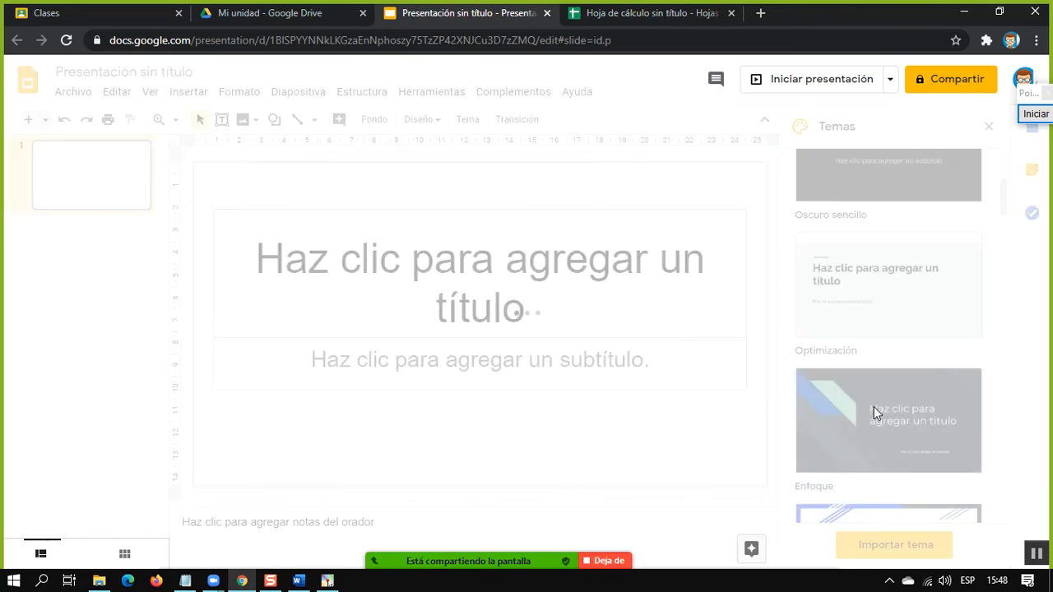
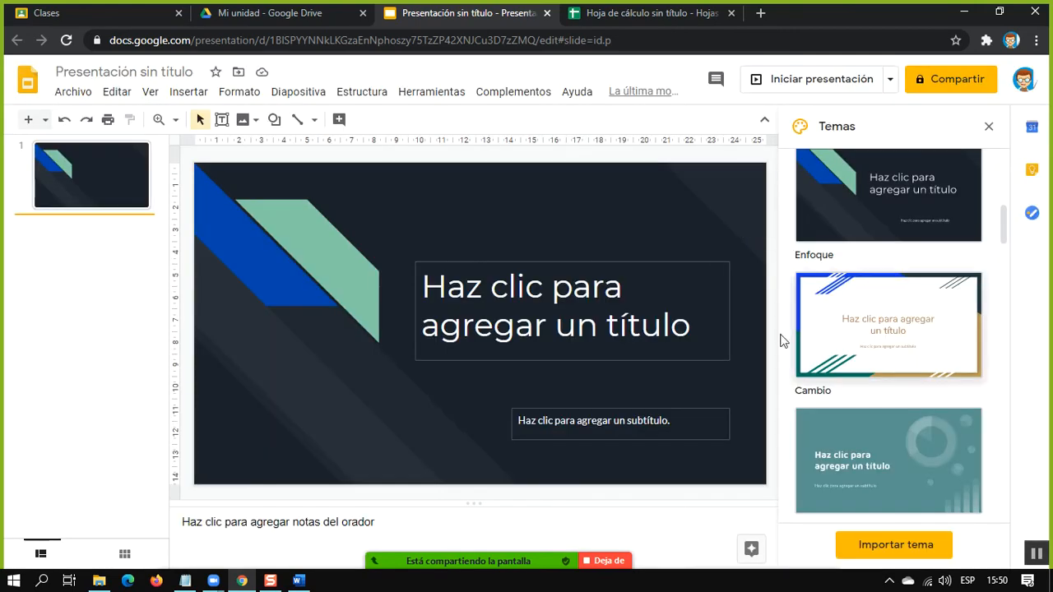
Close the untitled Google Sheets spreadsheet and return to My Drive
{"action": "left_click", "coordinate": [359, 8]}
{"action": "left_click", "coordinate": [442, 10]}
{"action": "left_click", "coordinate": [278, 8]}
{"action": "left_click", "coordinate": [457, 15]}
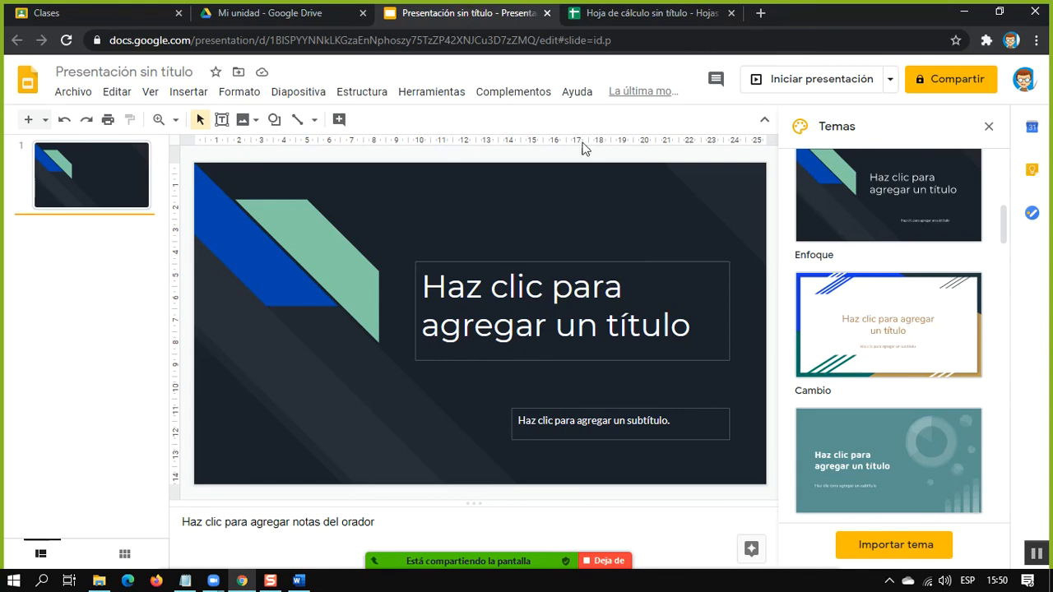
{"action": "left_click", "coordinate": [730, 13]}
{"action": "left_click", "coordinate": [301, 24]}
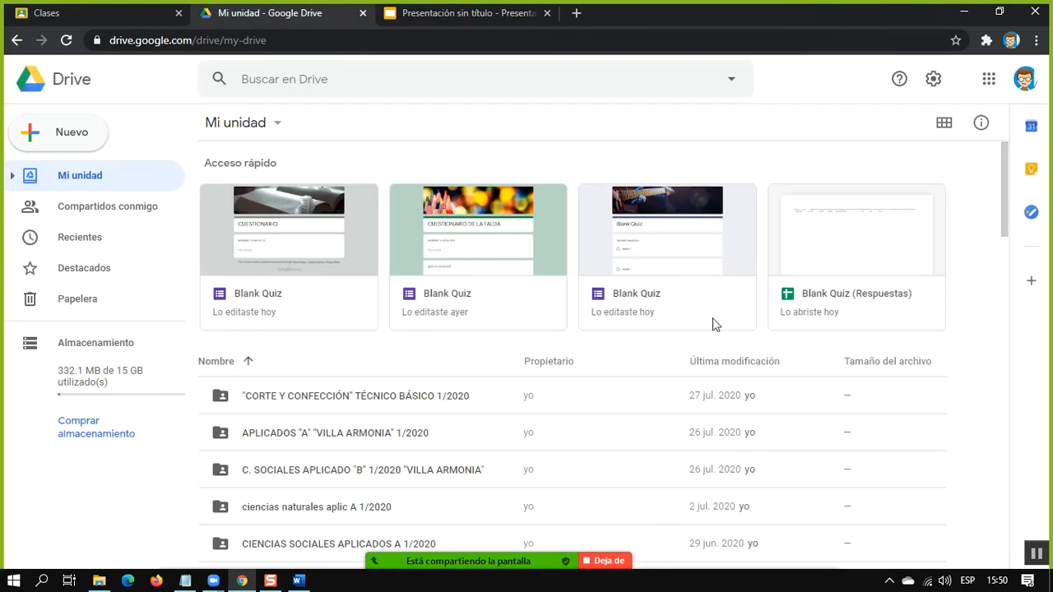
Launch the Pointofix annotation tool from the desktop and switch back to Chrome with My Drive open
{"action": "left_click", "coordinate": [963, 13]}
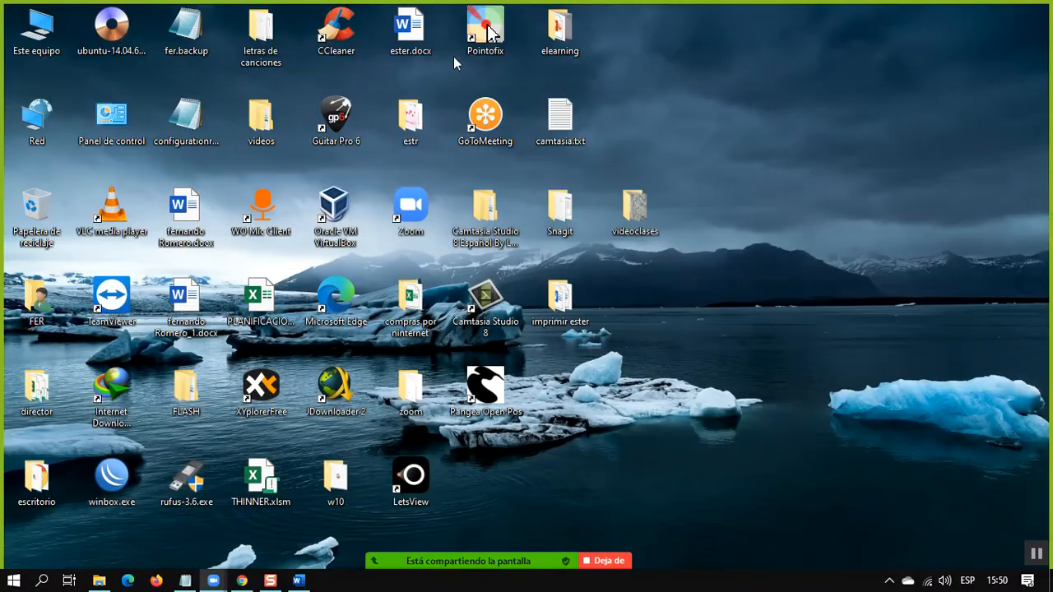
{"action": "left_click", "coordinate": [298, 581]}
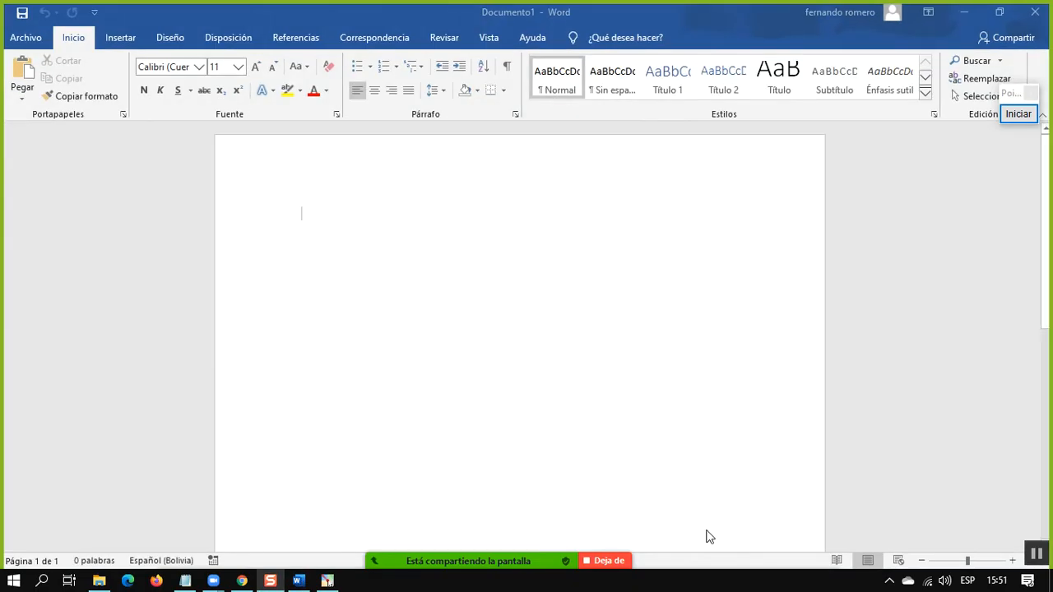
{"action": "left_click", "coordinate": [316, 551]}
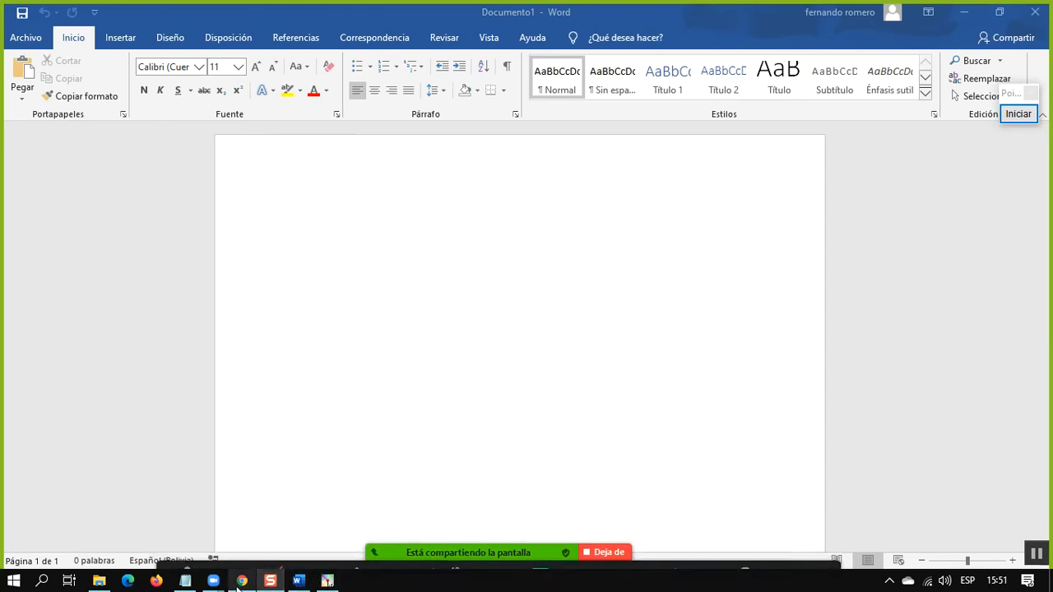
{"action": "left_click", "coordinate": [241, 581]}
Outline Drive's Almacenamiento section with a red rectangle in Pointofix and magnify that area
{"action": "left_click", "coordinate": [1020, 116]}
{"action": "left_click_drag", "start_coordinate": [15, 323], "coordinate": [185, 472]}
{"action": "scroll", "coordinate": [146, 393], "scroll_direction": "up", "scroll_amount": 2}
{"action": "left_click_drag", "start_coordinate": [39, 380], "coordinate": [388, 262]}
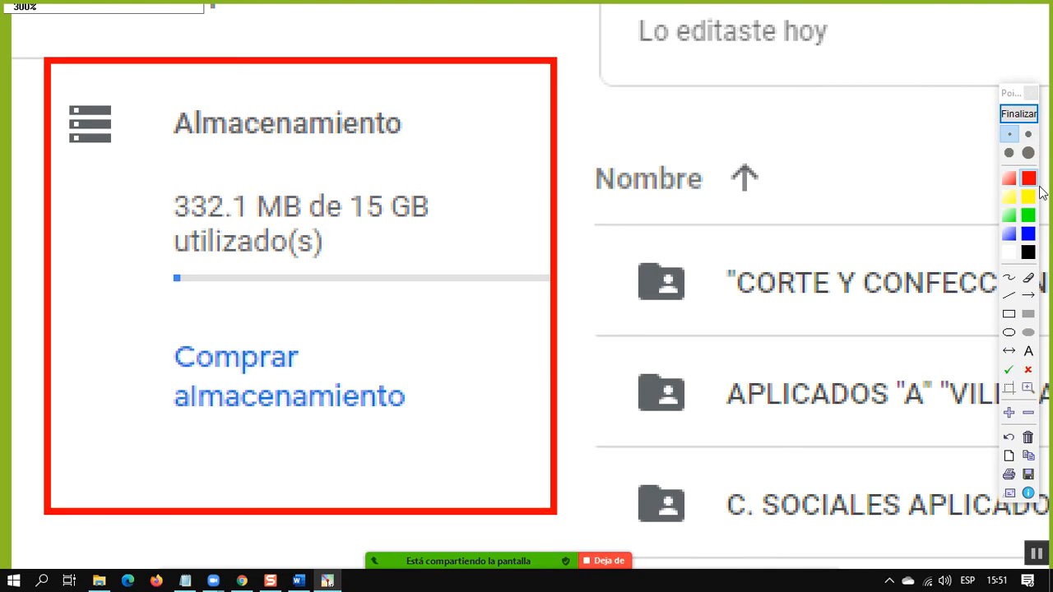
{"action": "left_click_drag", "start_coordinate": [330, 270], "coordinate": [326, 297]}
{"action": "right_click", "coordinate": [493, 336]}
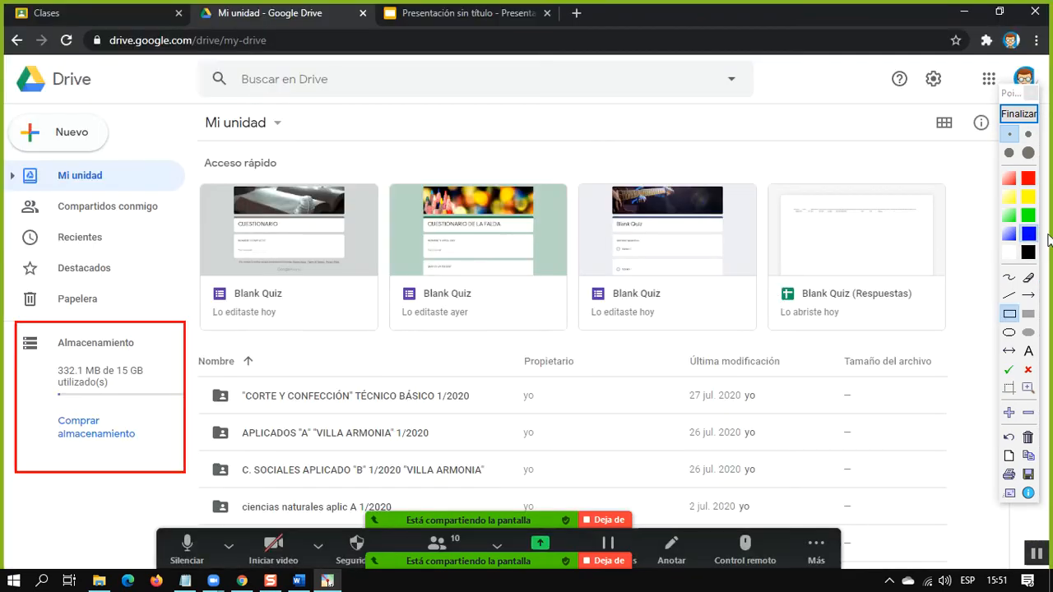
Outline the storage usage bar with a blue rectangle, magnify it and finish the screen annotation
{"action": "left_click_drag", "start_coordinate": [44, 380], "coordinate": [190, 409]}
{"action": "scroll", "coordinate": [75, 400], "scroll_direction": "up", "scroll_amount": 2}
{"action": "left_click_drag", "start_coordinate": [76, 401], "coordinate": [197, 345]}
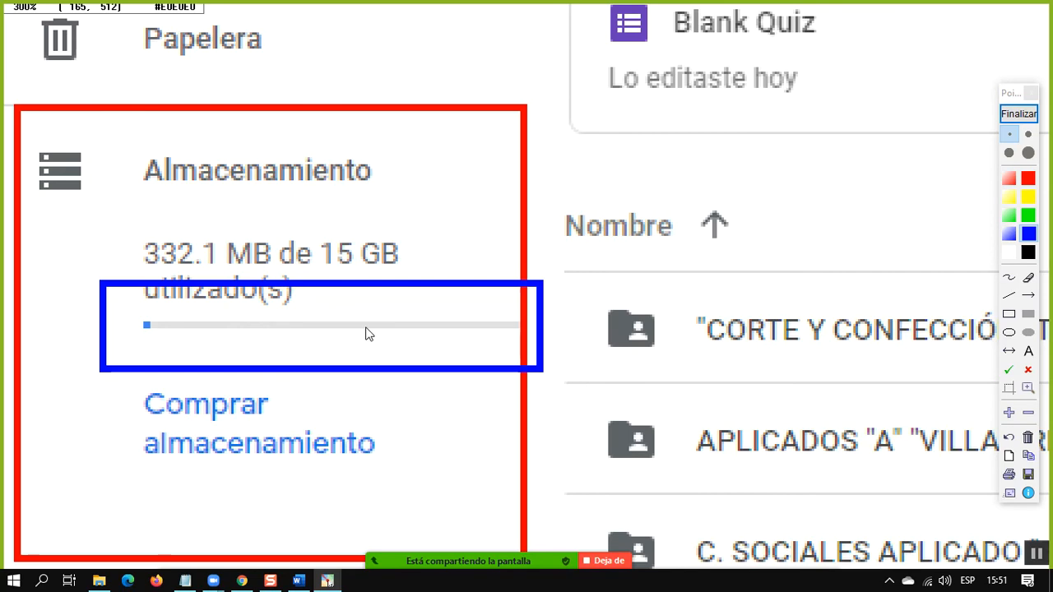
{"action": "left_click", "coordinate": [1018, 114]}
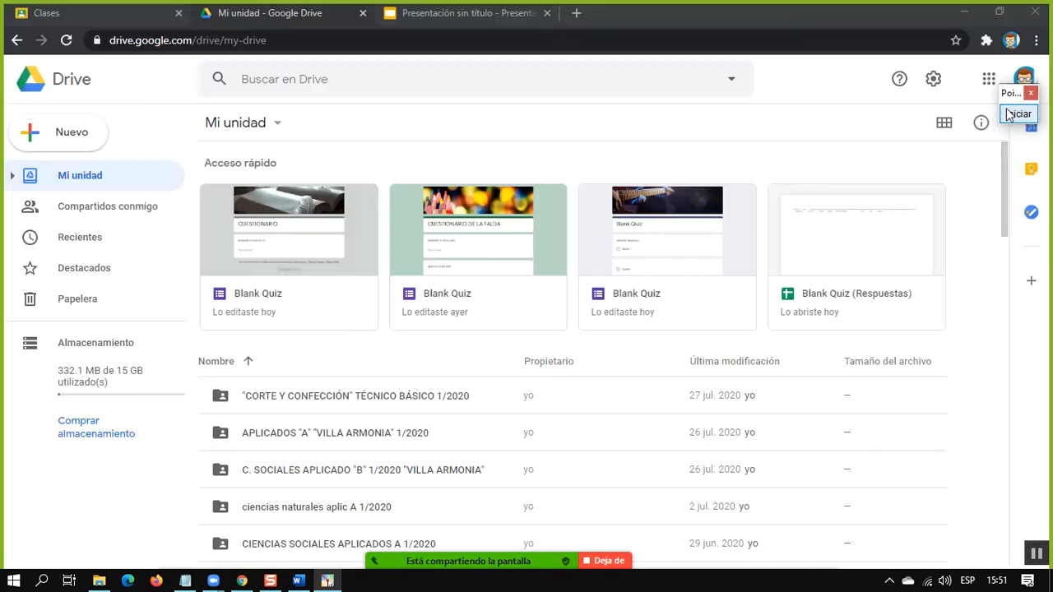
Find the image 1 AYGrE3mflfNdfCZJjOBHfQ.jpeg in My Drive and preview it
{"action": "scroll", "coordinate": [461, 214], "scroll_direction": "down", "scroll_amount": 3}
{"action": "scroll", "coordinate": [467, 236], "scroll_direction": "down", "scroll_amount": 9}
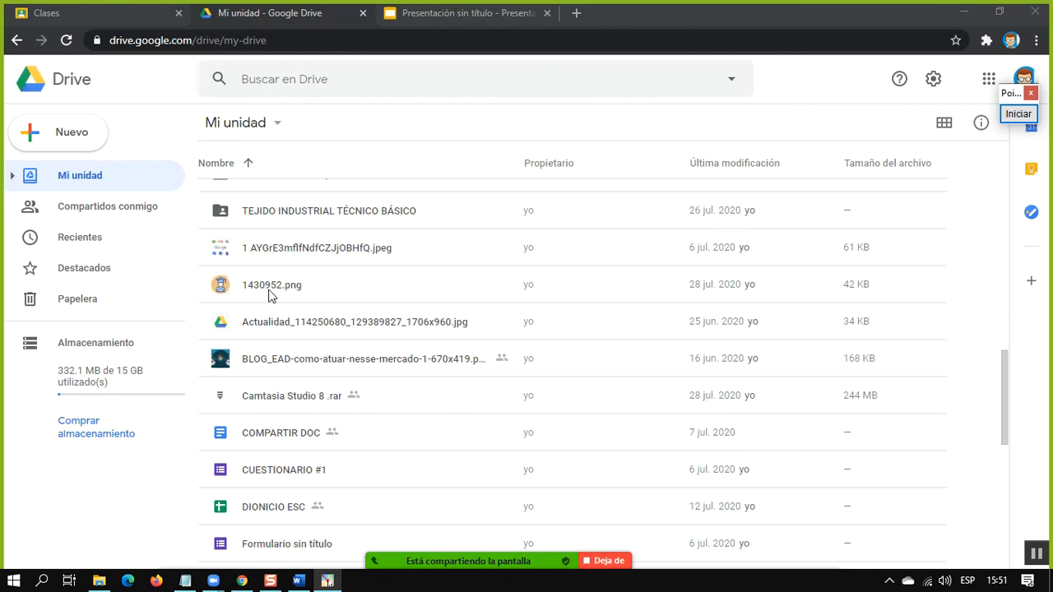
{"action": "scroll", "coordinate": [256, 301], "scroll_direction": "up", "scroll_amount": 2}
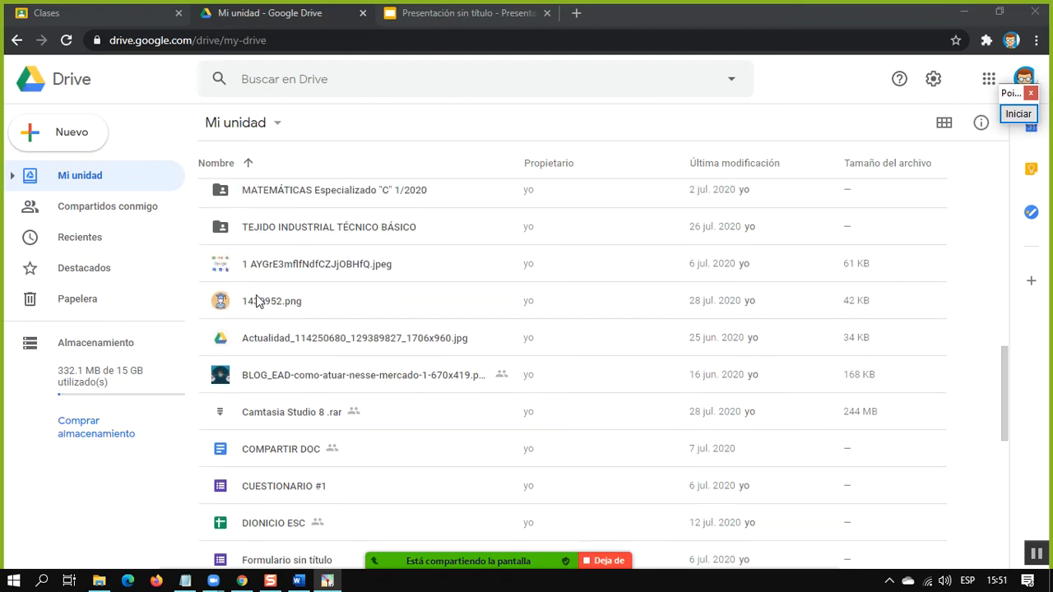
{"action": "left_click", "coordinate": [220, 327]}
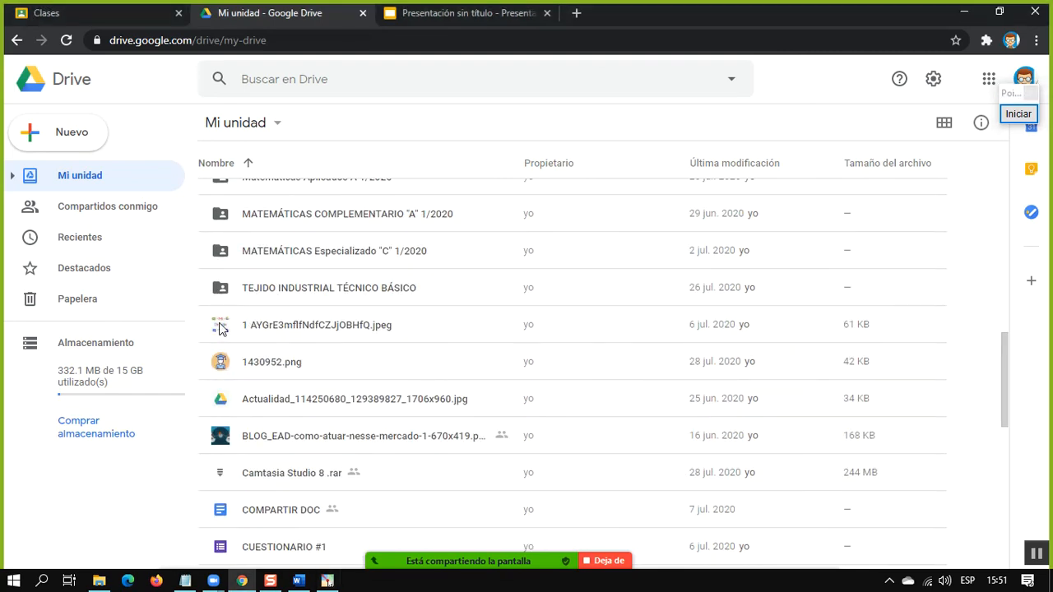
{"action": "double_click", "coordinate": [220, 327]}
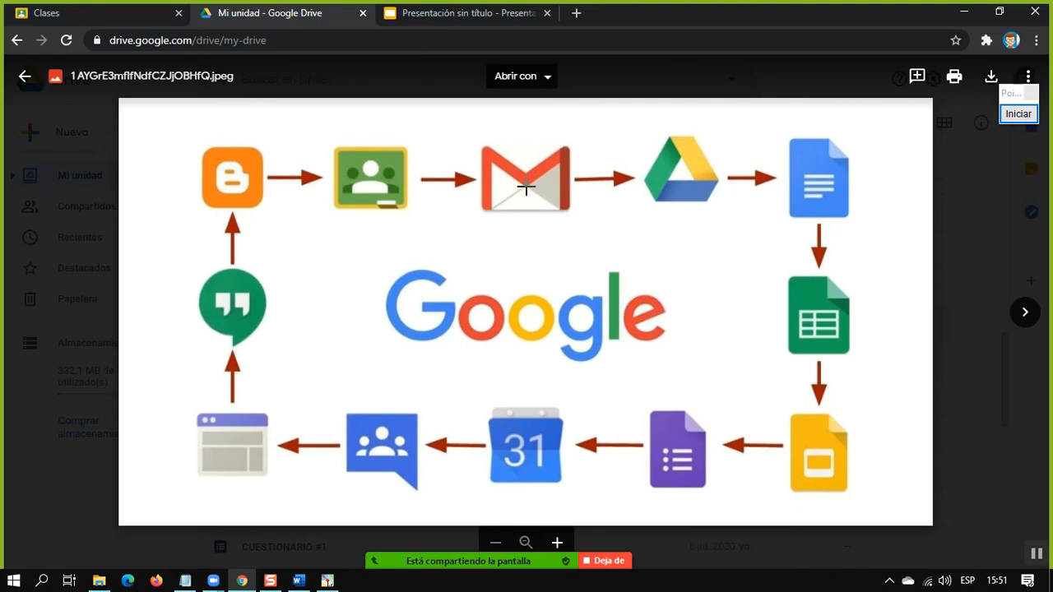
{"action": "left_click", "coordinate": [519, 229]}
{"action": "left_click", "coordinate": [151, 265]}
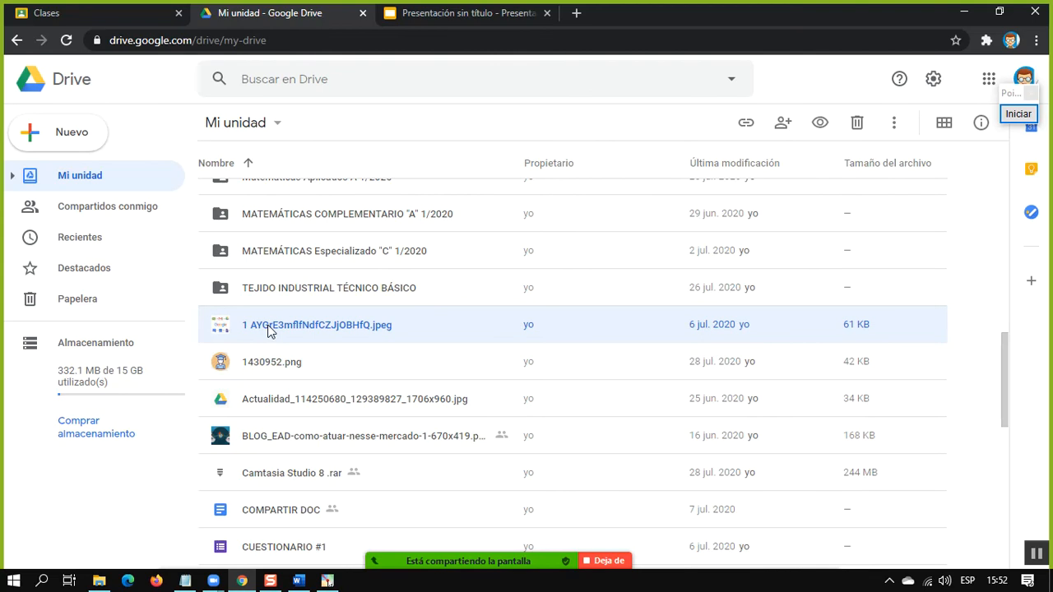
Delete the image 1 AYGrE3mflfNdfCZJjOBHfQ.jpeg from My Drive and preview it in the Papelera
{"action": "right_click", "coordinate": [269, 330]}
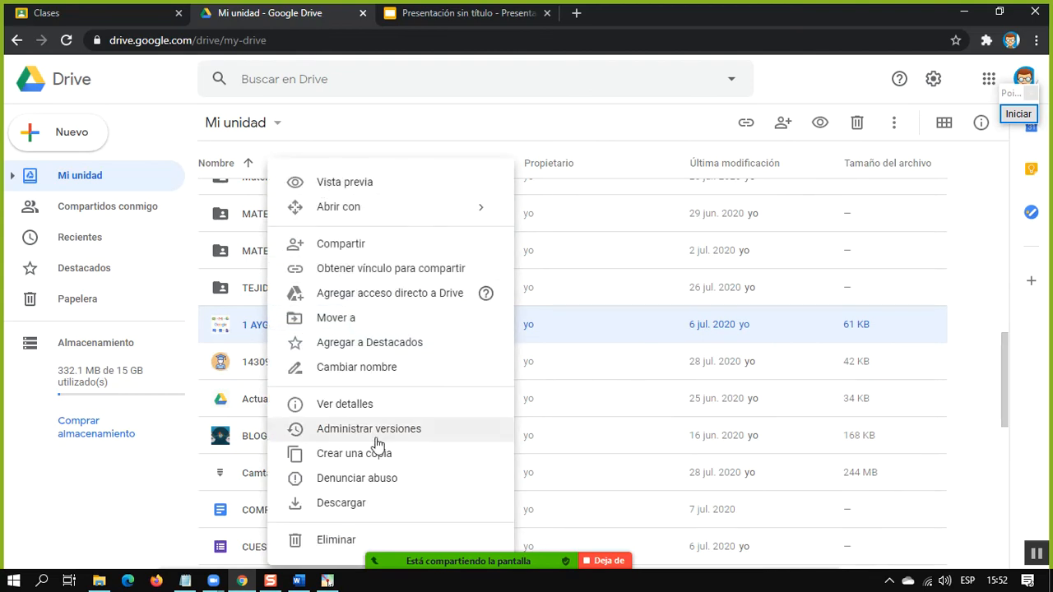
{"action": "left_click", "coordinate": [327, 541]}
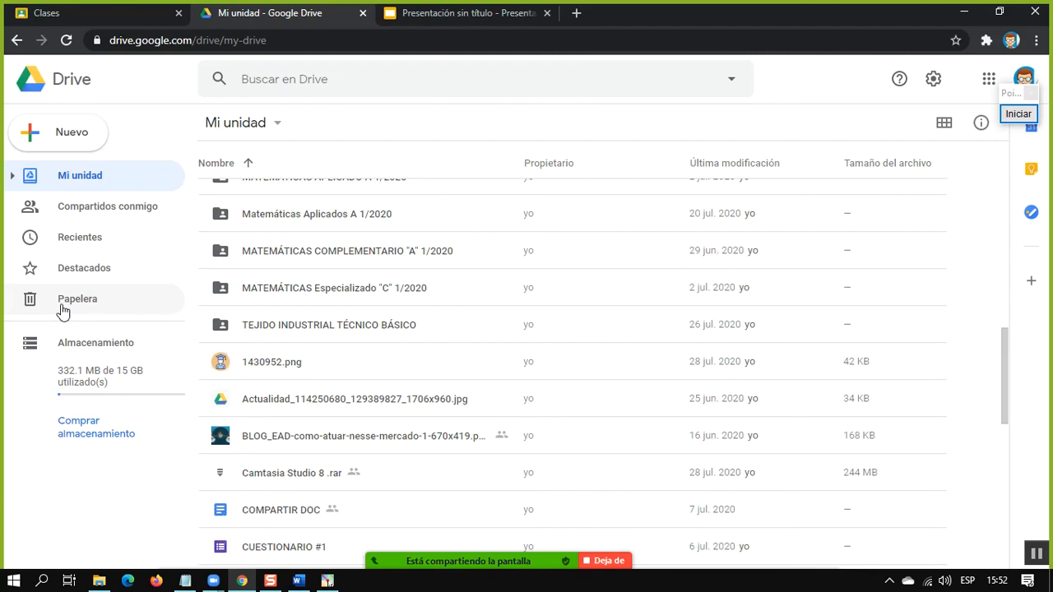
{"action": "left_click", "coordinate": [62, 307]}
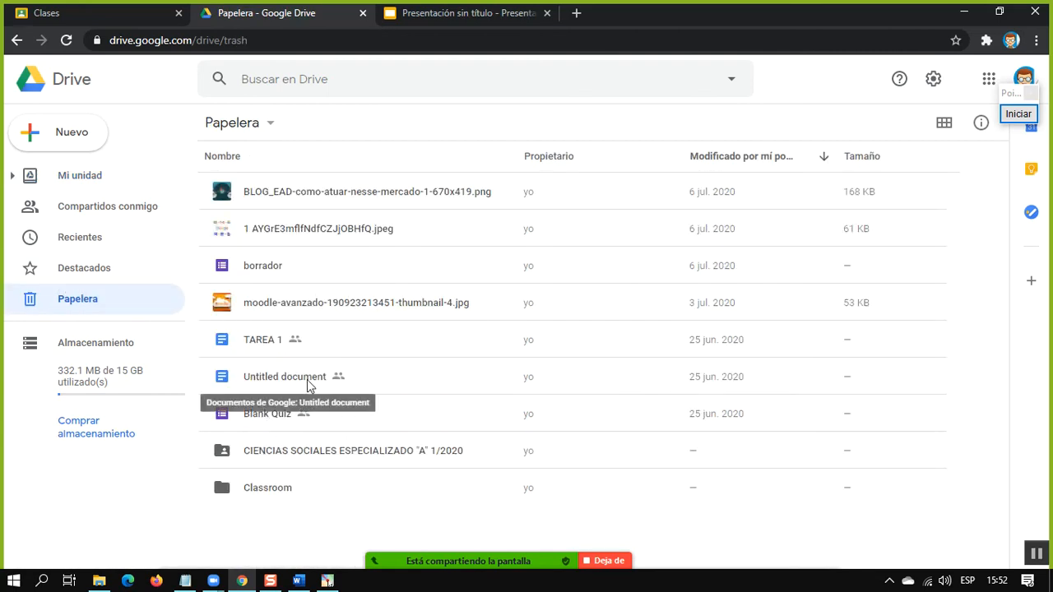
{"action": "double_click", "coordinate": [300, 231]}
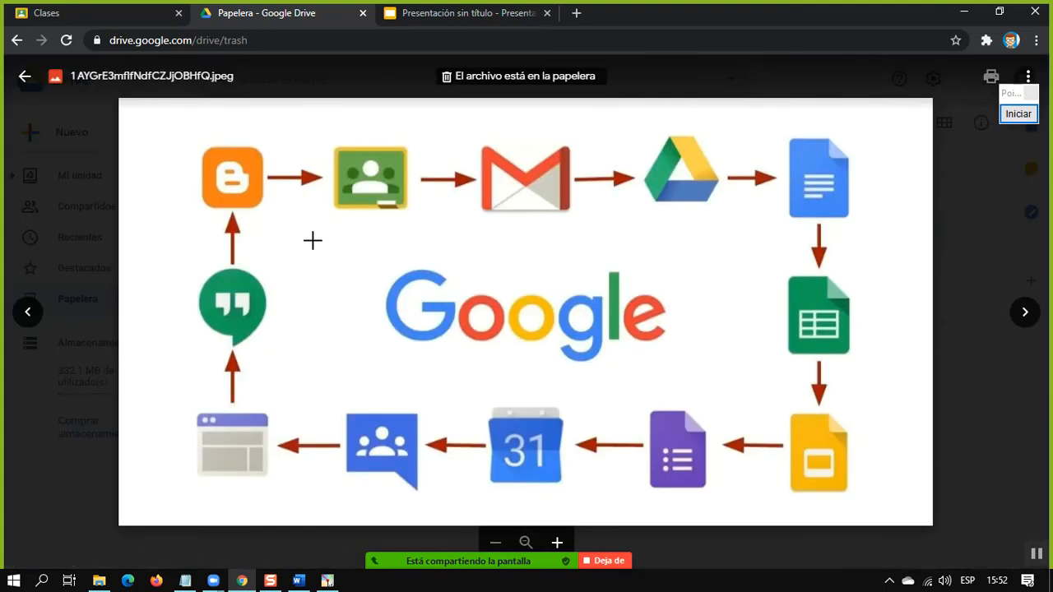
{"action": "left_click", "coordinate": [100, 457]}
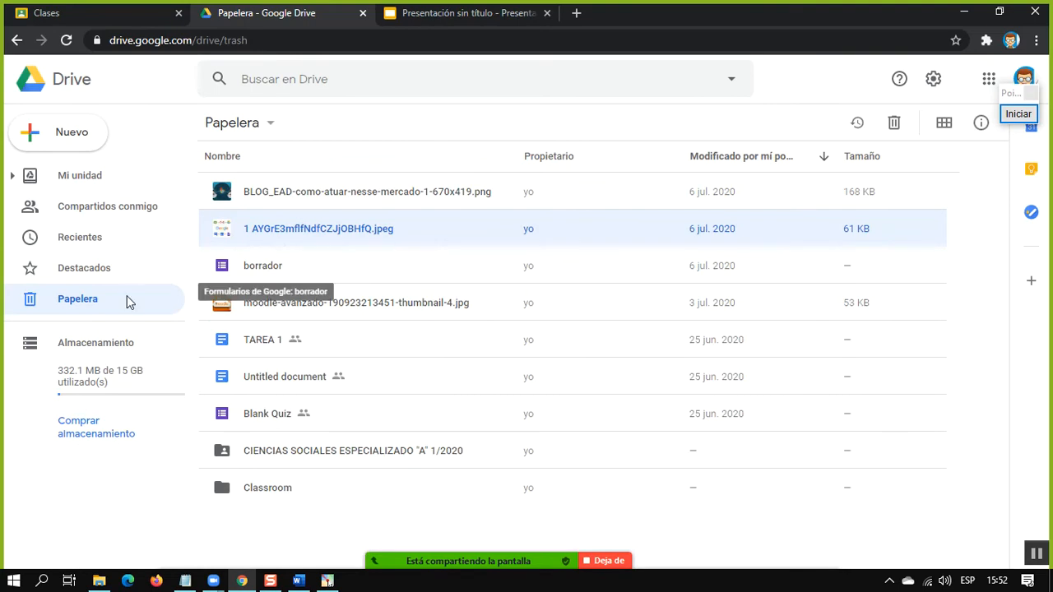
Restore the image 1 AYGrE3mflfNdfCZJjOBHfQ.jpeg from the Papelera and go back to My Drive
{"action": "right_click", "coordinate": [298, 232]}
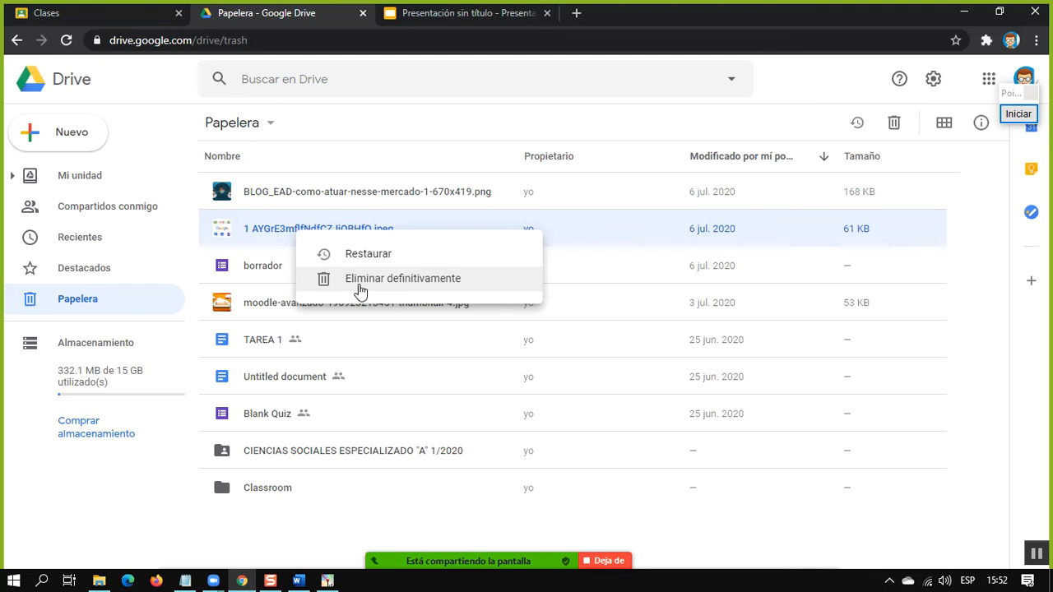
{"action": "left_click", "coordinate": [392, 255]}
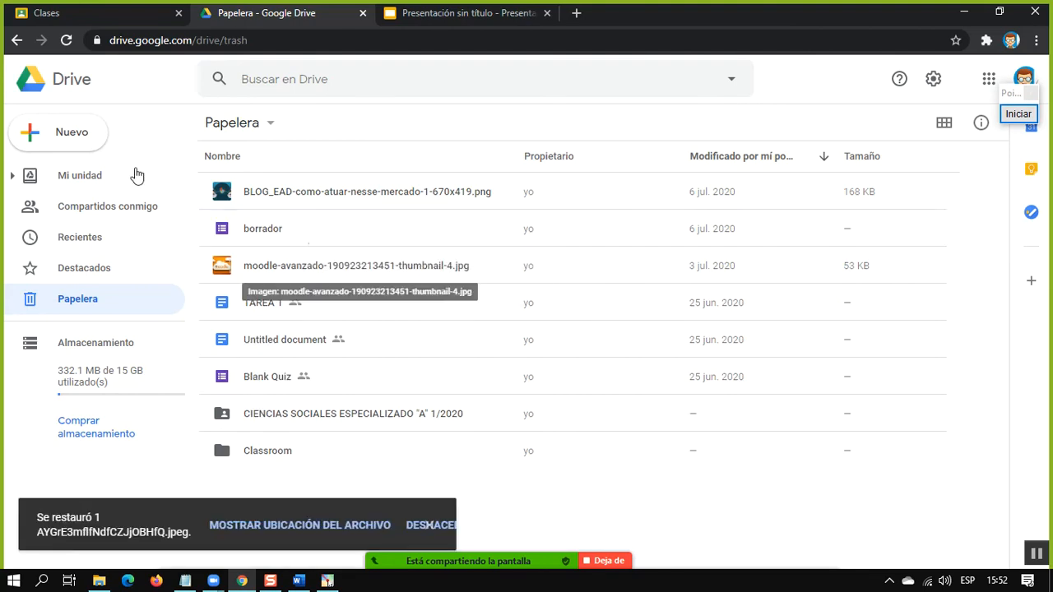
{"action": "left_click", "coordinate": [17, 40]}
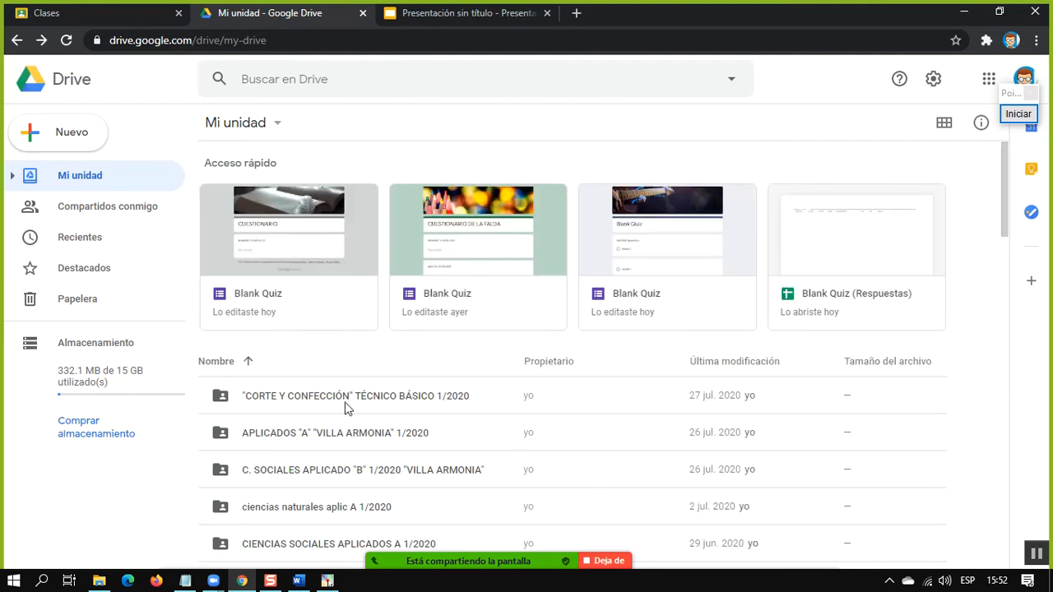
Delete the folder "CORTE Y CONFECCIÓN" TÉCNICO BÁSICO 1/2020 from My Drive and open the Papelera
{"action": "right_click", "coordinate": [299, 402]}
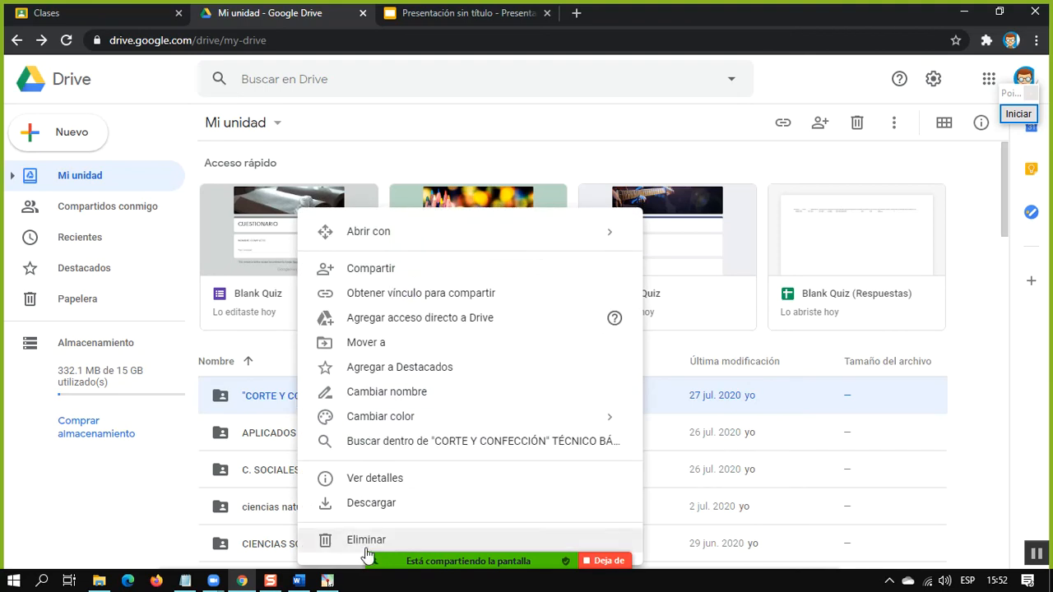
{"action": "left_click", "coordinate": [365, 546]}
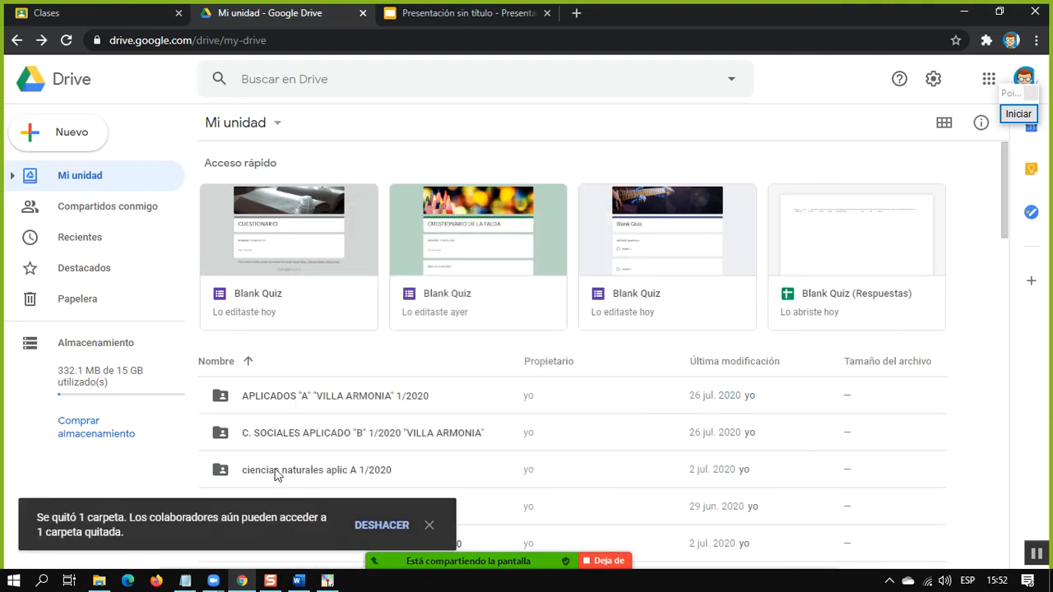
{"action": "left_click", "coordinate": [78, 301]}
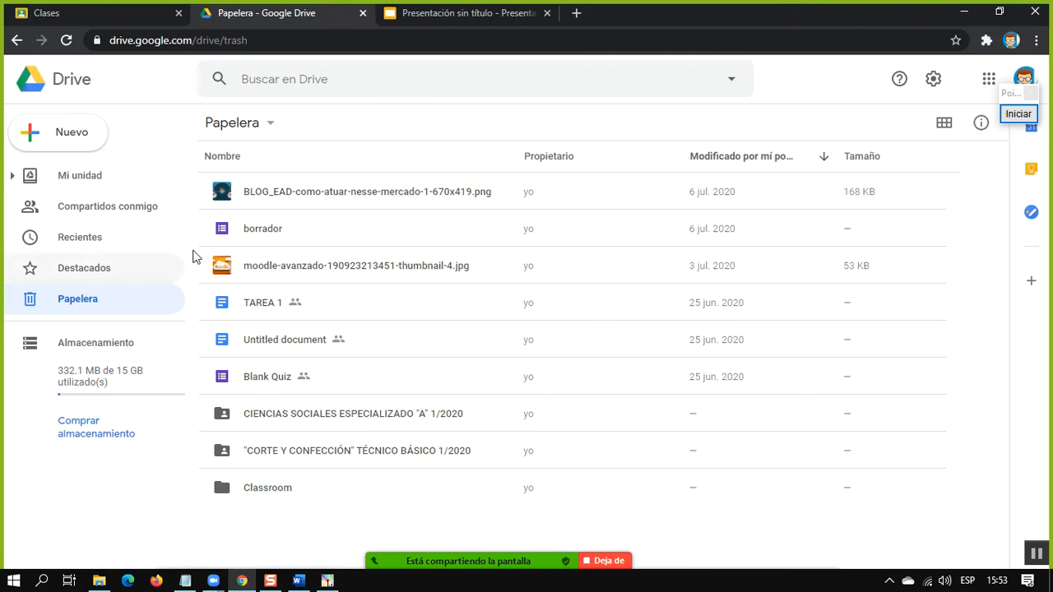
Restore the folder "CORTE Y CONFECCIÓN" TÉCNICO BÁSICO 1/2020 from the Papelera and return to My Drive
{"action": "right_click", "coordinate": [291, 458]}
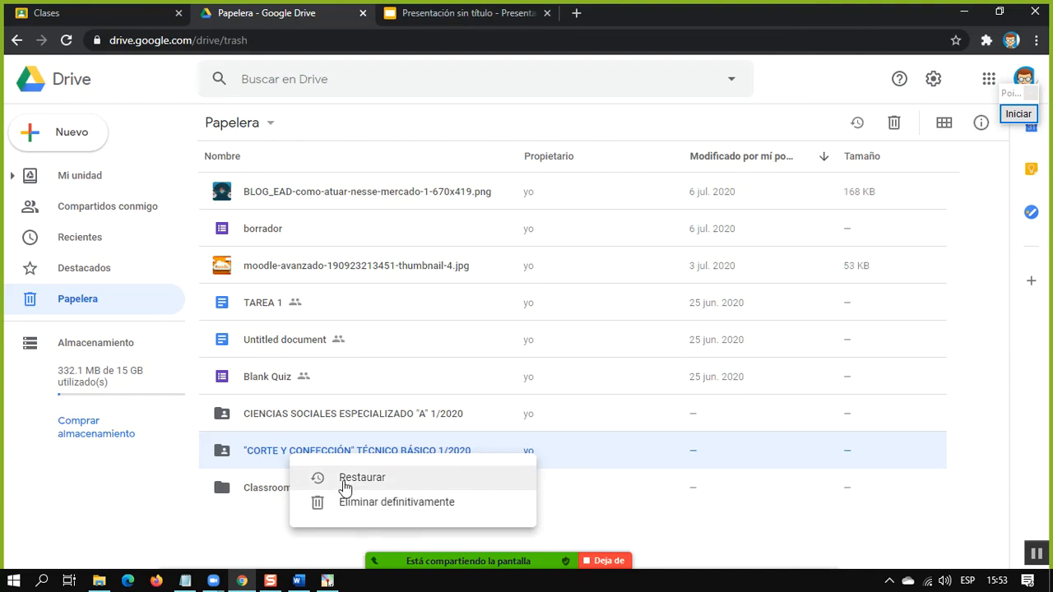
{"action": "left_click", "coordinate": [417, 479]}
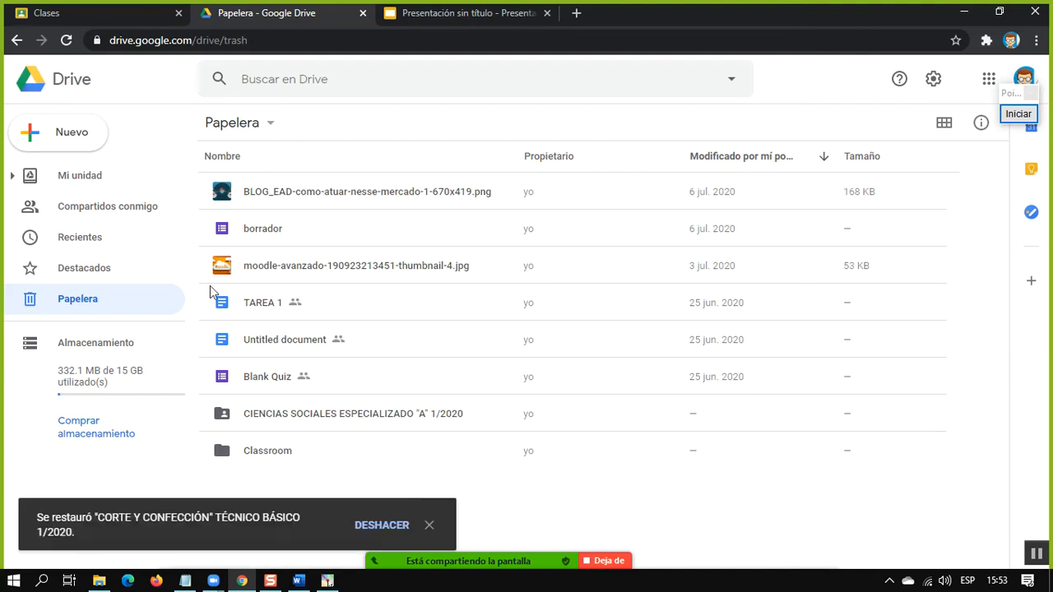
{"action": "left_click", "coordinate": [53, 175]}
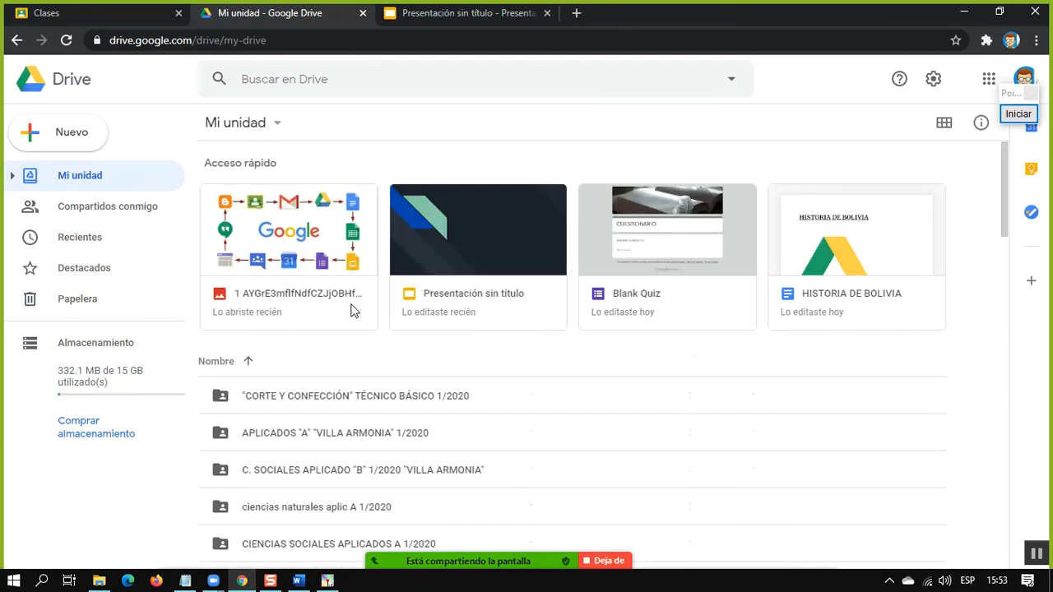
Review the list of folders and files in My Drive, including the restored items
{"action": "scroll", "coordinate": [654, 461], "scroll_direction": "down", "scroll_amount": 4}
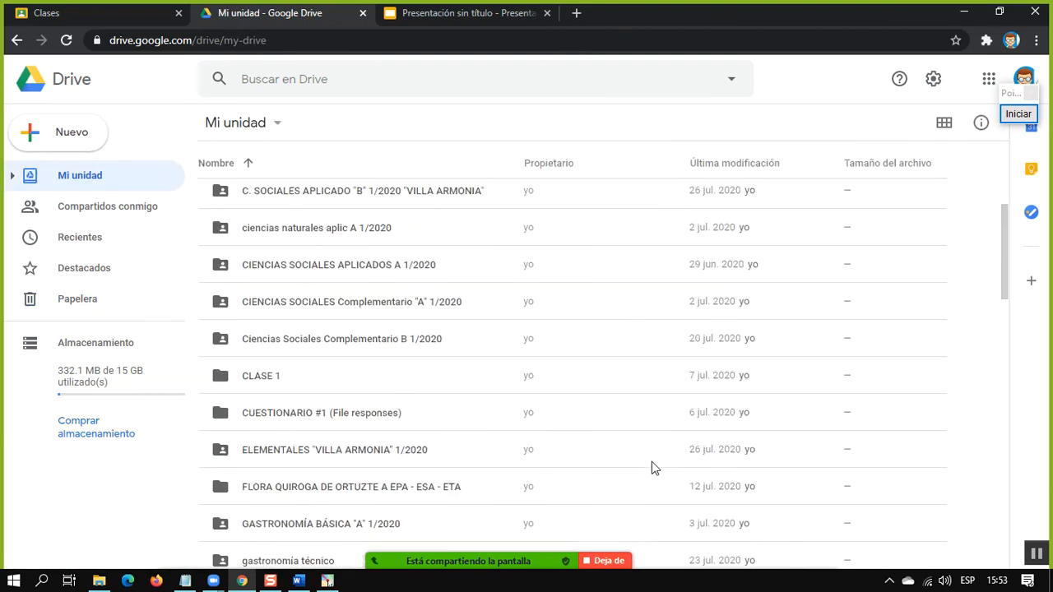
{"action": "scroll", "coordinate": [362, 403], "scroll_direction": "down", "scroll_amount": 4}
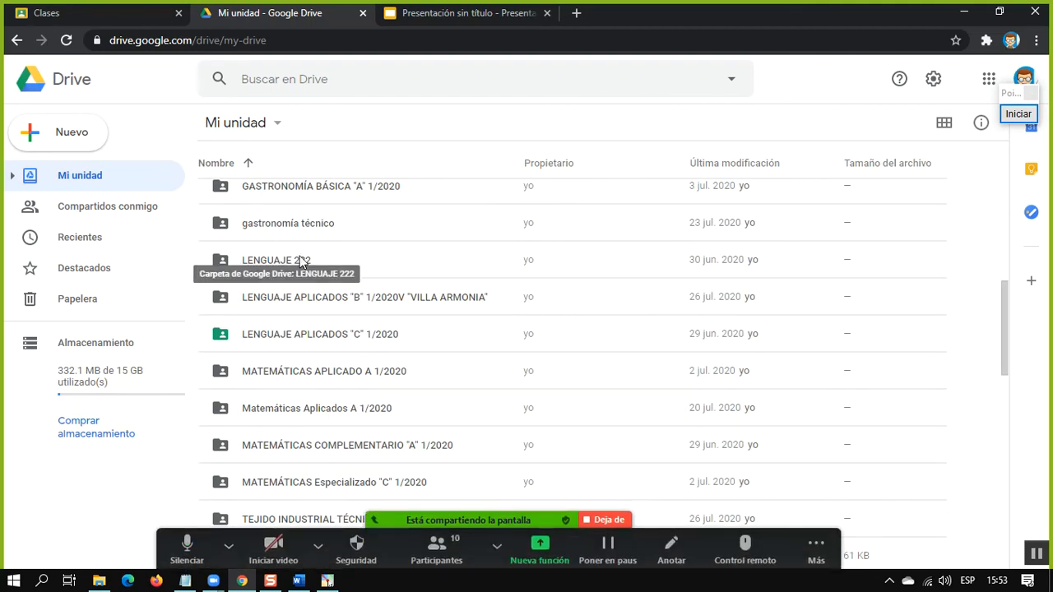
{"action": "scroll", "coordinate": [288, 257], "scroll_direction": "down", "scroll_amount": 4}
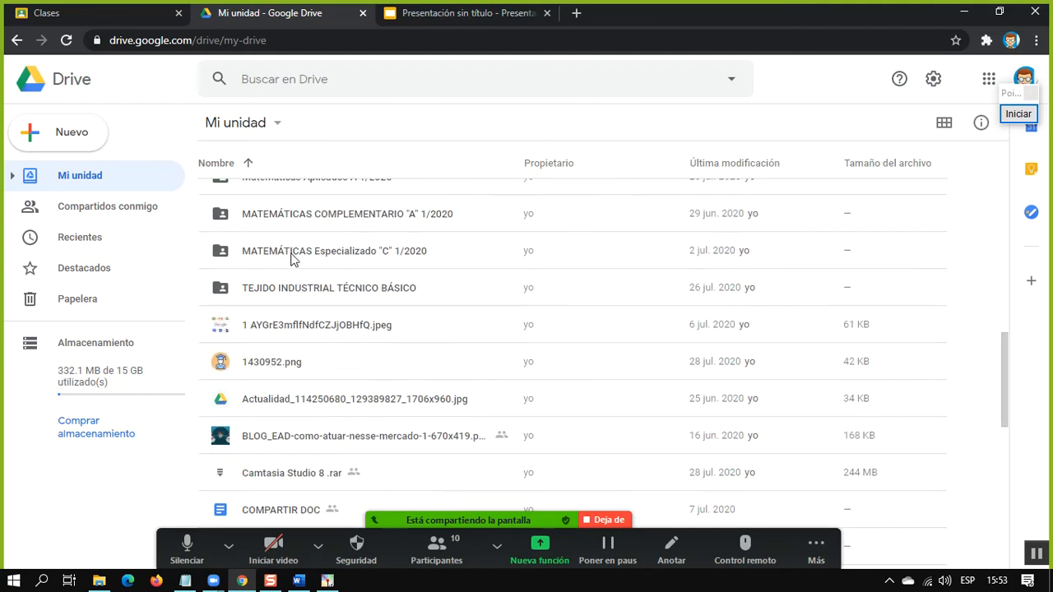
{"action": "scroll", "coordinate": [292, 258], "scroll_direction": "down", "scroll_amount": 3}
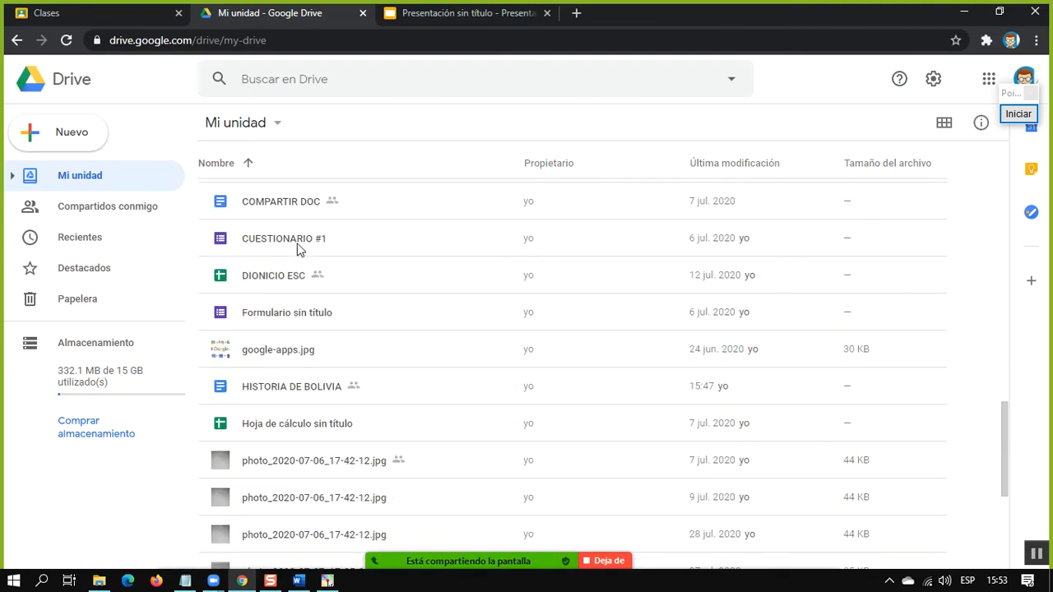
{"action": "scroll", "coordinate": [336, 313], "scroll_direction": "up", "scroll_amount": 15}
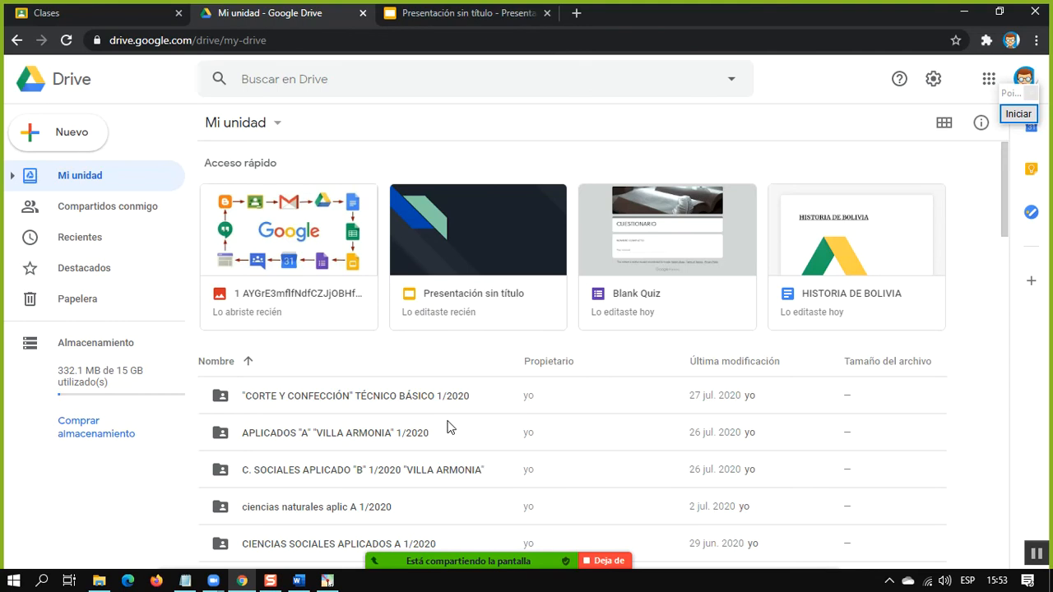
{"action": "scroll", "coordinate": [483, 366], "scroll_direction": "down", "scroll_amount": 5}
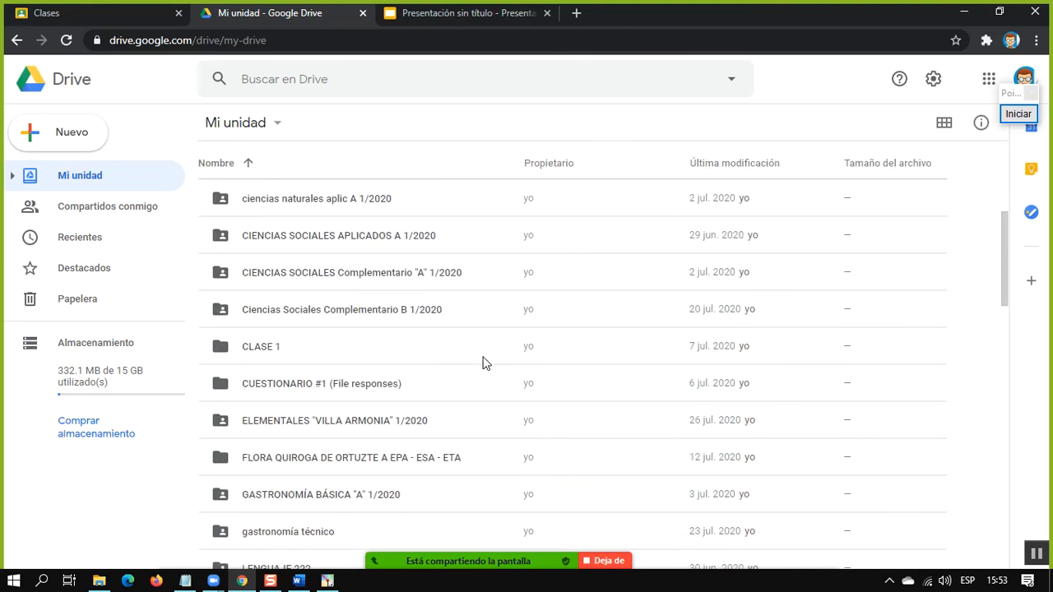
{"action": "scroll", "coordinate": [483, 360], "scroll_direction": "down", "scroll_amount": 3}
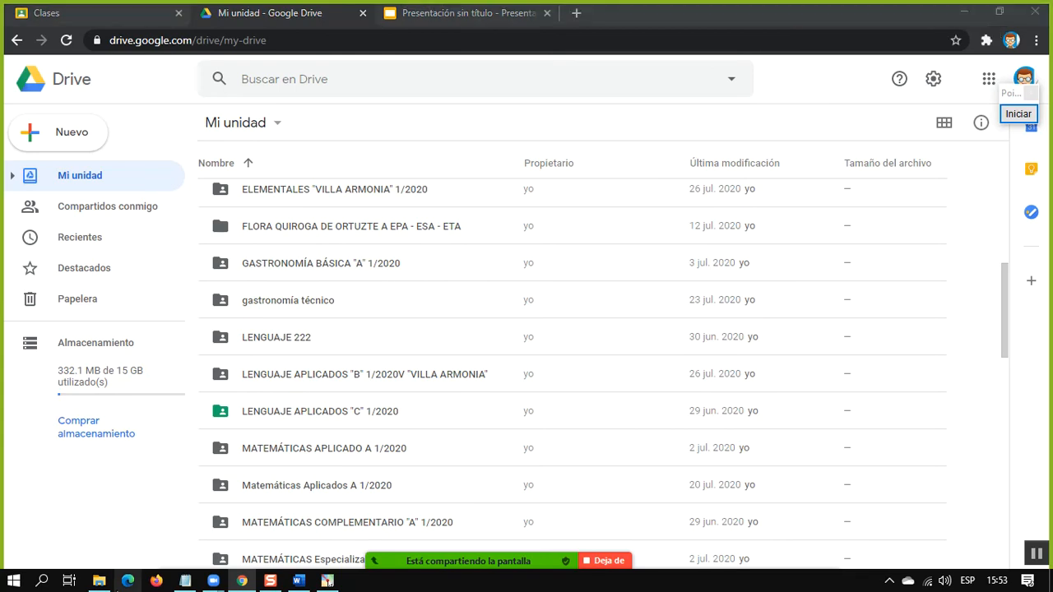
Open Bloc de notas with an empty note and reposition its window over Drive
{"action": "key", "text": "super"}
{"action": "type", "text": "TE"}
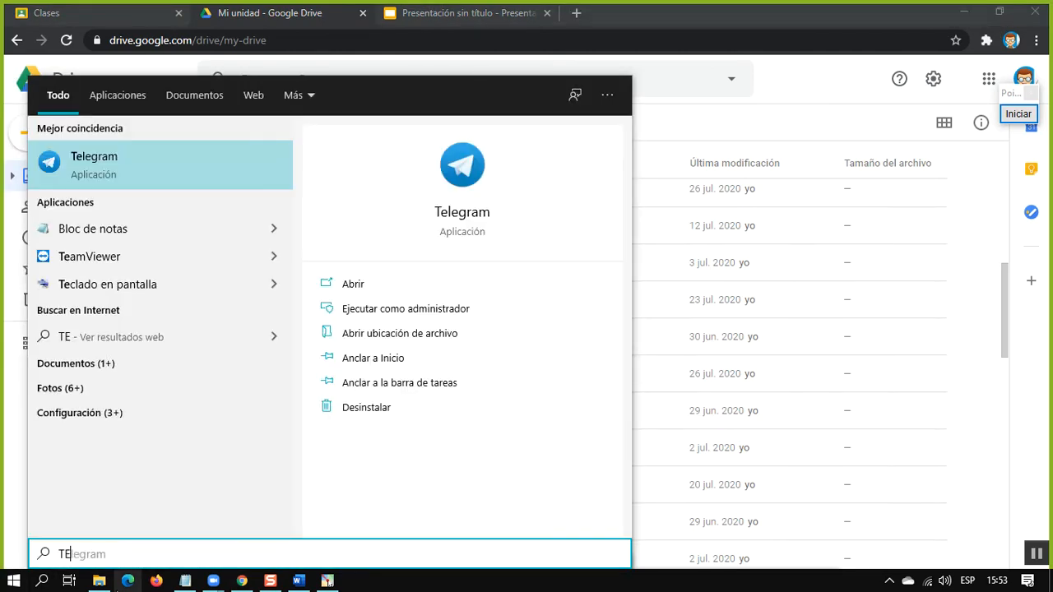
{"action": "key", "text": "BackSpace"}
{"action": "type", "text": "X"}
{"action": "key", "text": "BackSpace"}
{"action": "type", "text": "EX"}
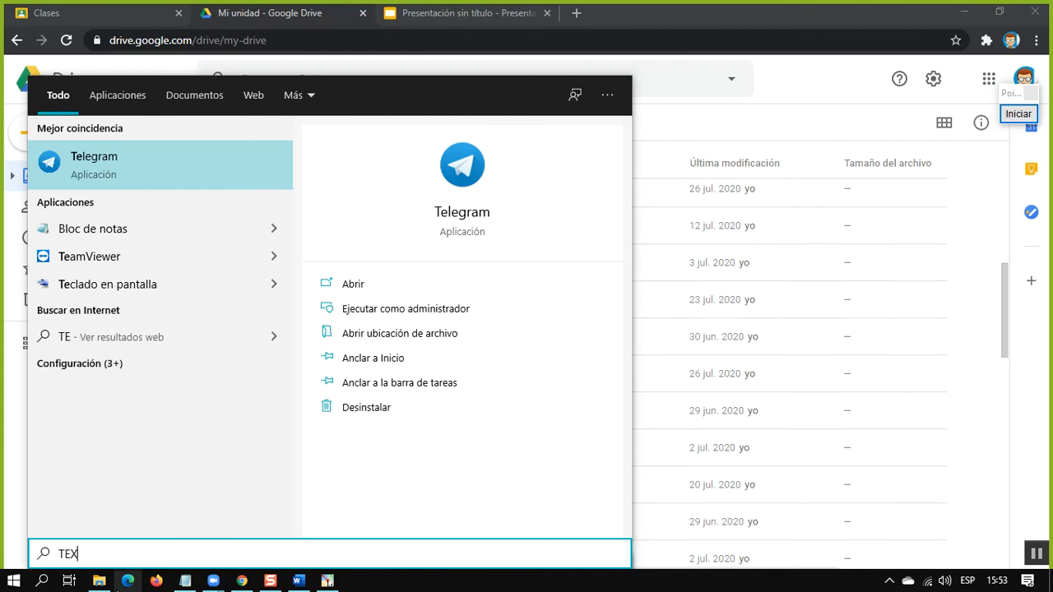
{"action": "type", "text": "T"}
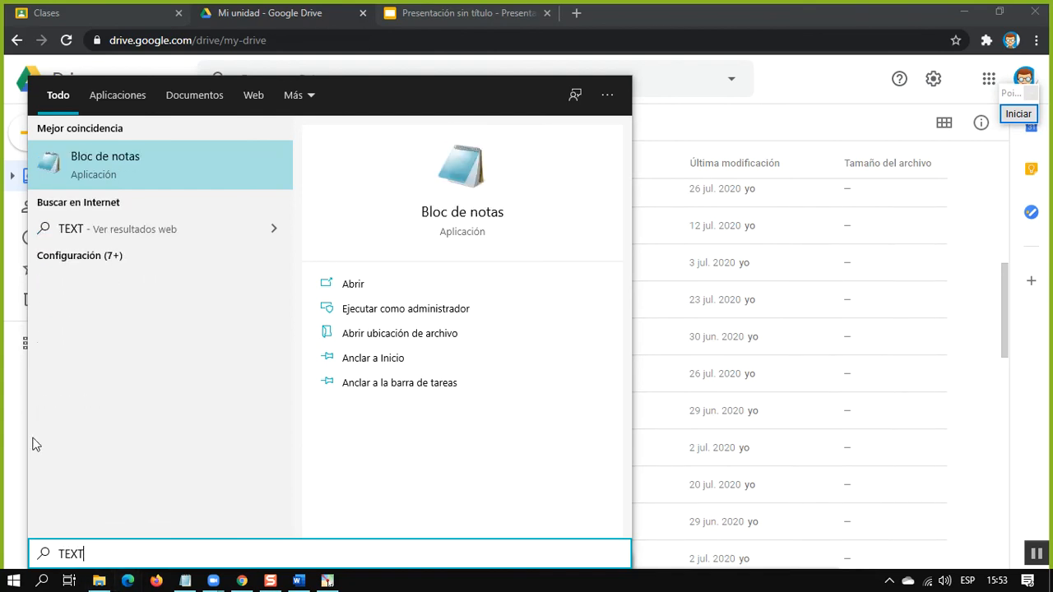
{"action": "left_click", "coordinate": [130, 182]}
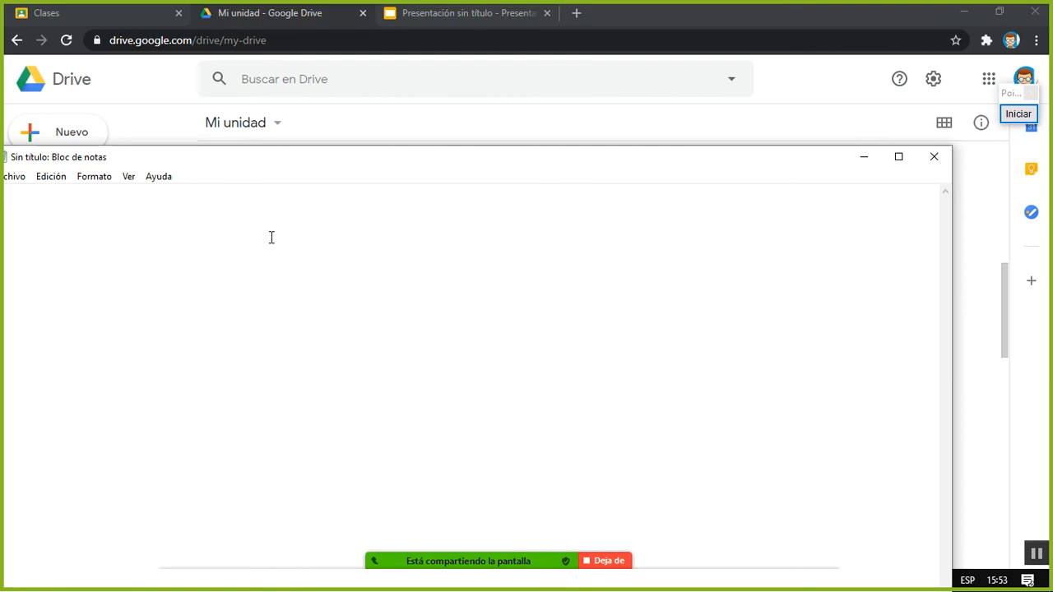
{"action": "left_click_drag", "start_coordinate": [320, 156], "coordinate": [466, 107]}
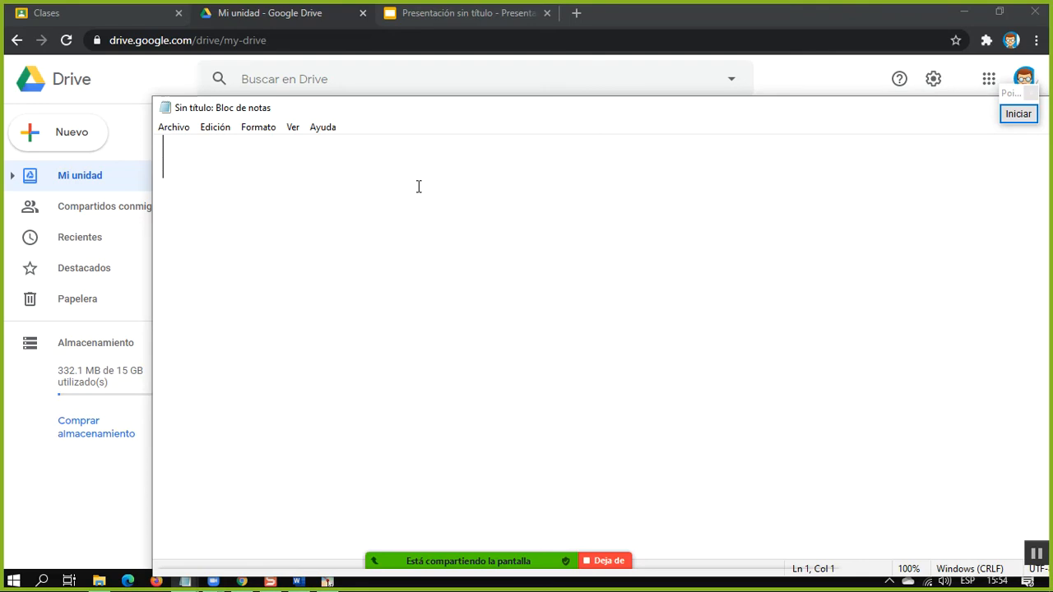
Write the sample file name DSCO-24455671.JPG on the first line of the note
{"action": "type", "text": "DSCI"}
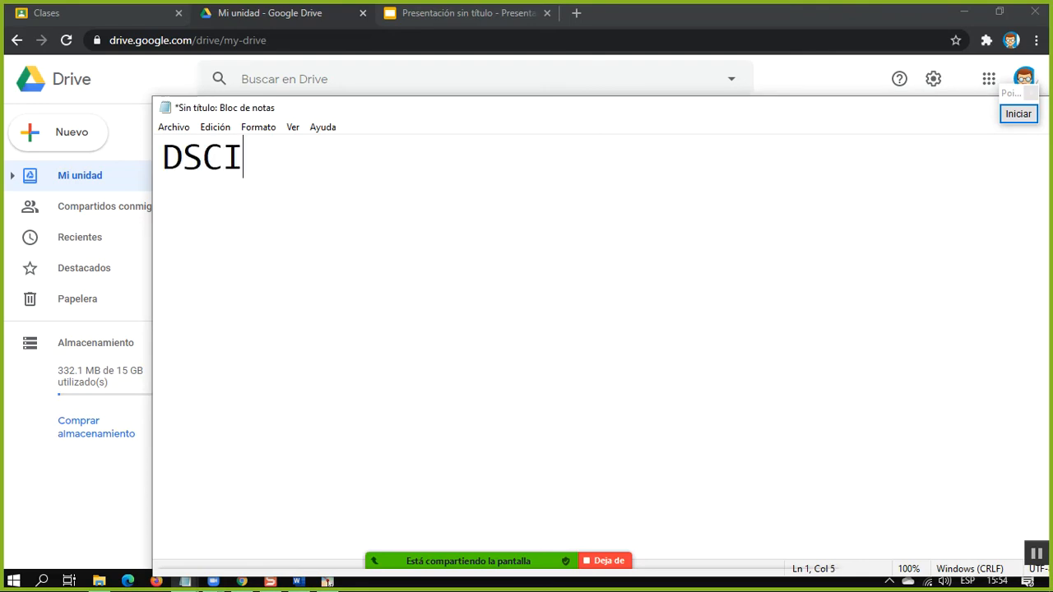
{"action": "key", "text": "BackSpace"}
{"action": "type", "text": "O-2445"}
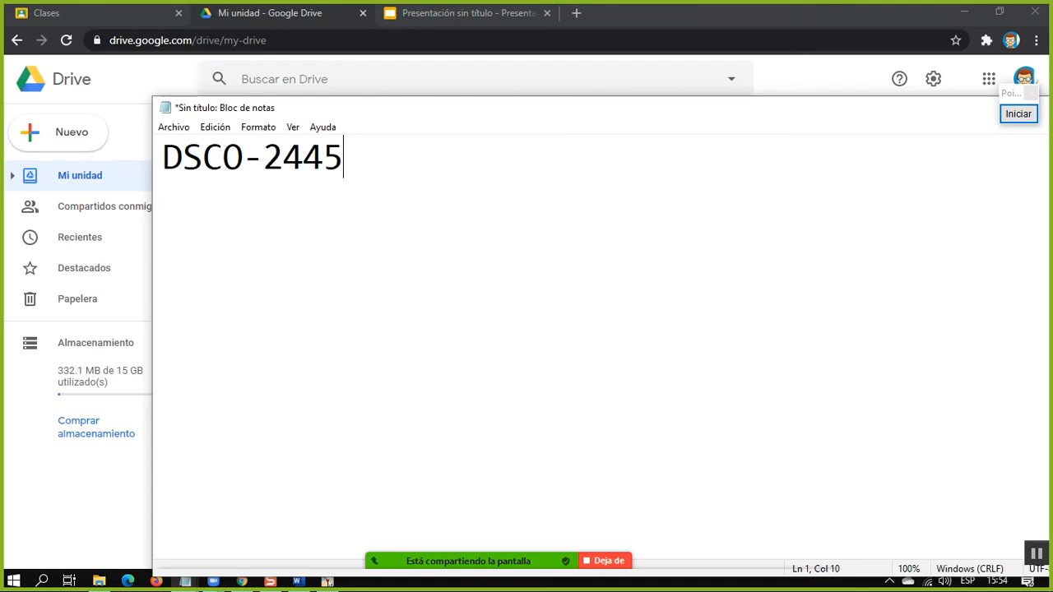
{"action": "type", "text": "5671"}
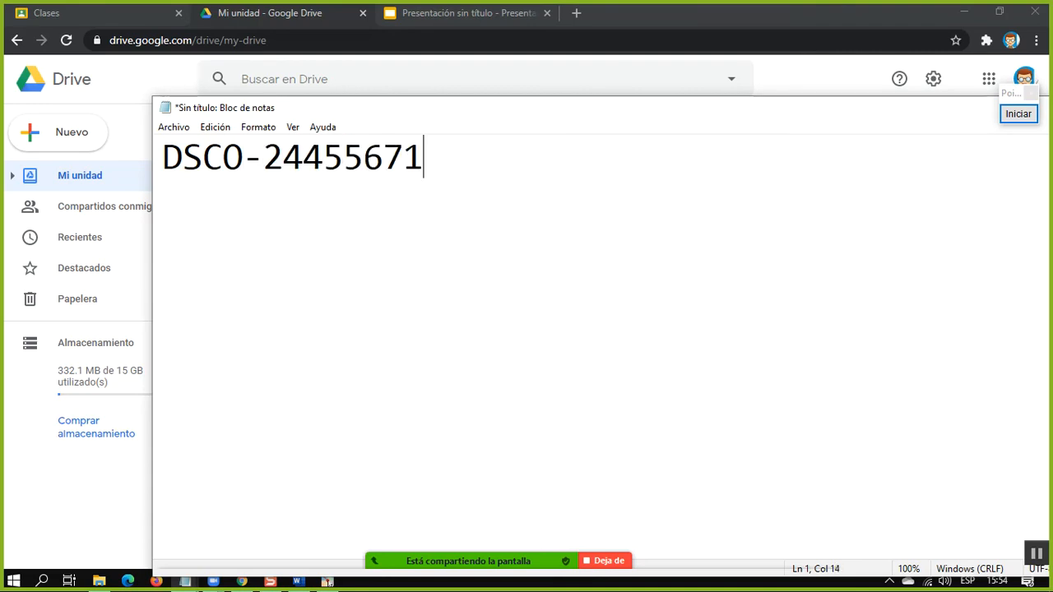
{"action": "type", "text": ".JPG"}
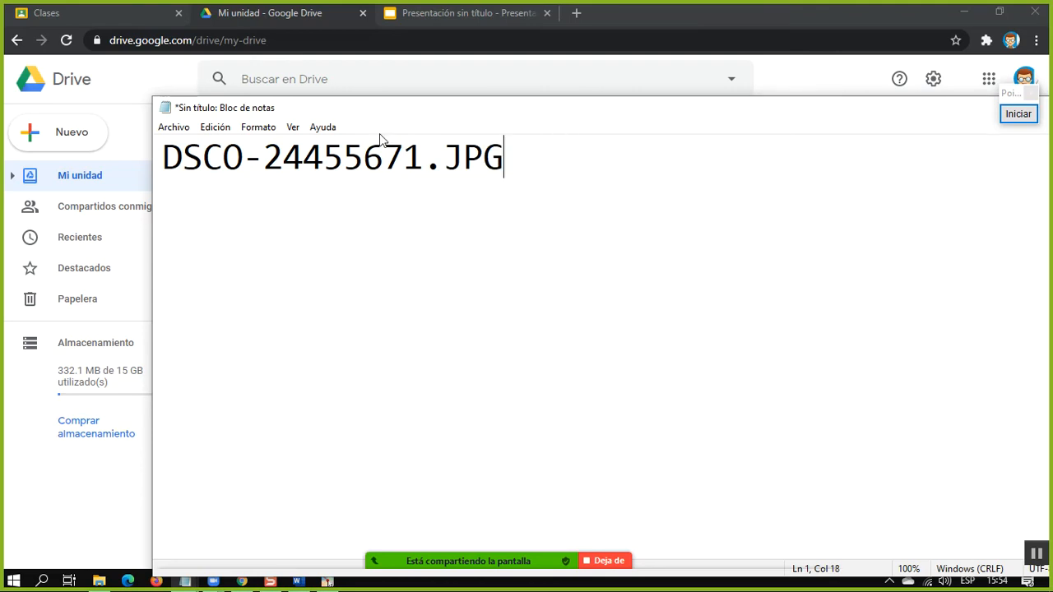
Copy the sample file name to a second line and change the copy to DSCO-24455672.JPG
{"action": "key", "text": "ctrl+a"}
{"action": "key", "text": "ctrl+c"}
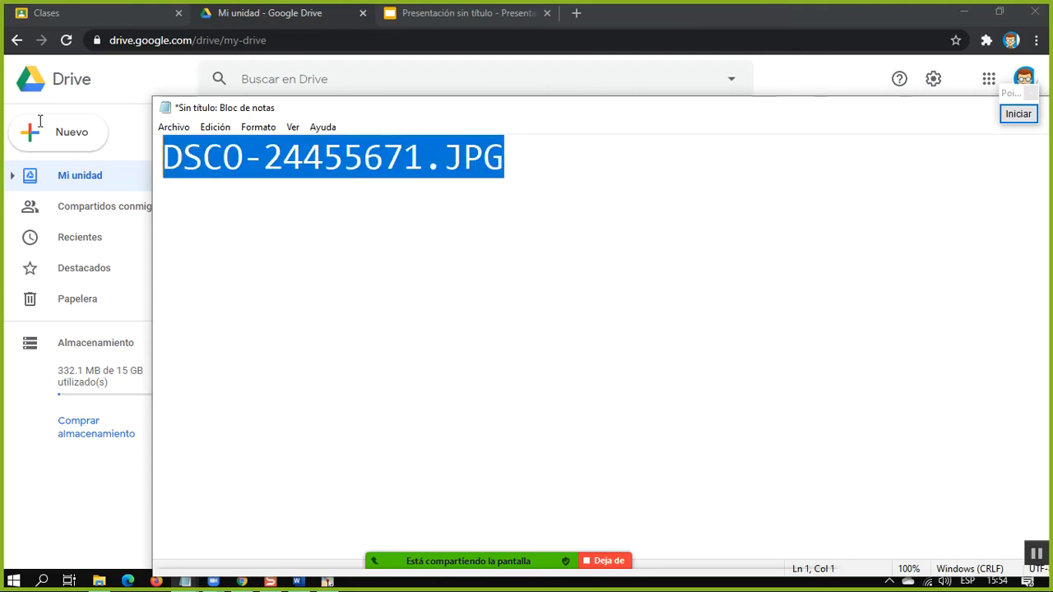
{"action": "left_click", "coordinate": [181, 207]}
{"action": "key", "text": "ctrl+v"}
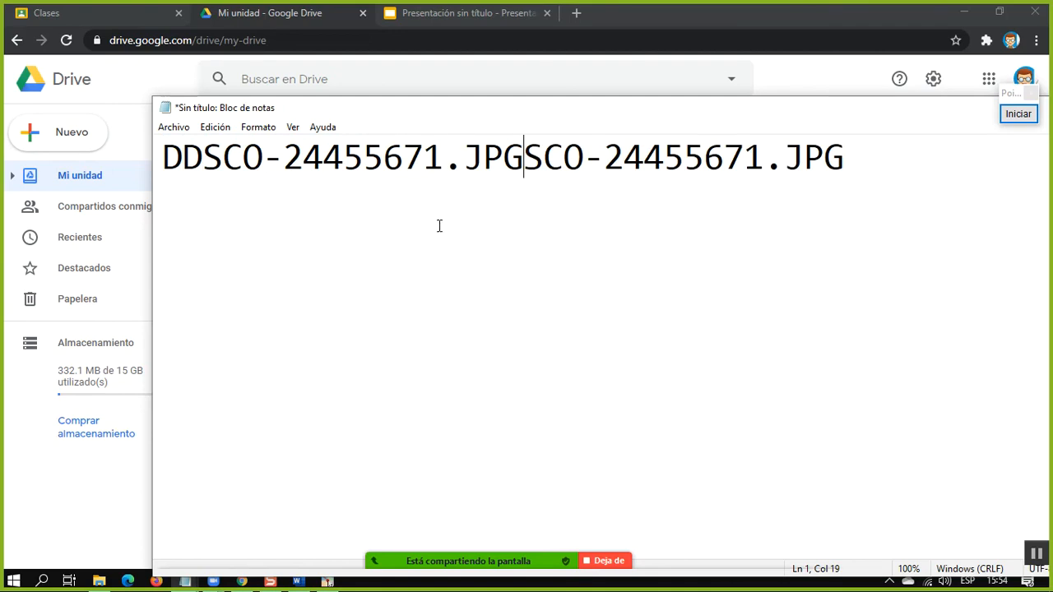
{"action": "key", "text": "ctrl+z"}
{"action": "left_click", "coordinate": [675, 212]}
{"action": "key", "text": "Return"}
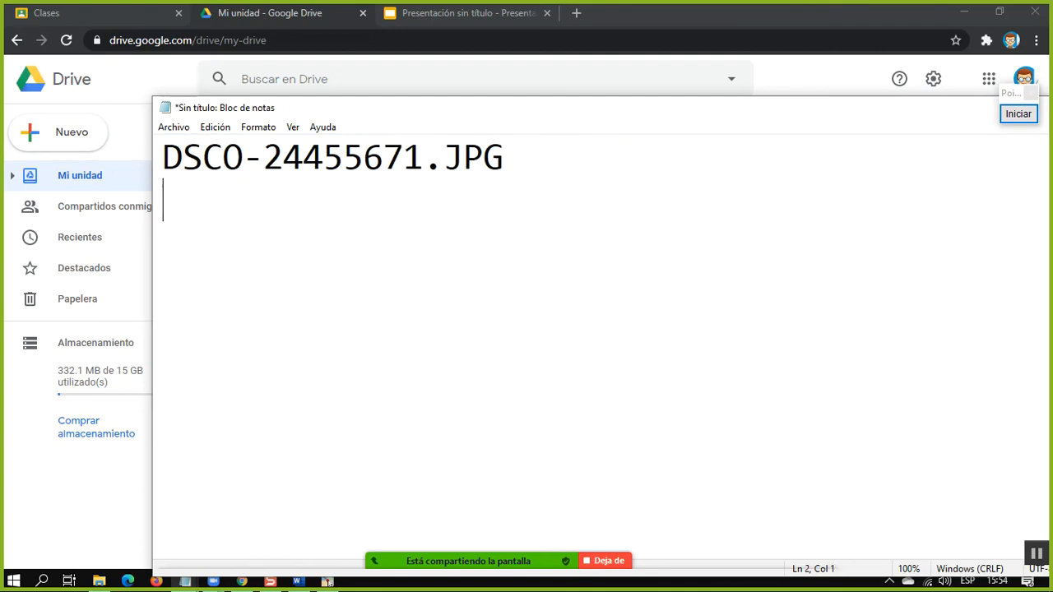
{"action": "key", "text": "ctrl+v"}
{"action": "key", "text": "Left"}
{"action": "key", "text": "Left"}
{"action": "key", "text": "Left"}
{"action": "key", "text": "Left"}
{"action": "key", "text": "BackSpace"}
{"action": "type", "text": "2"}
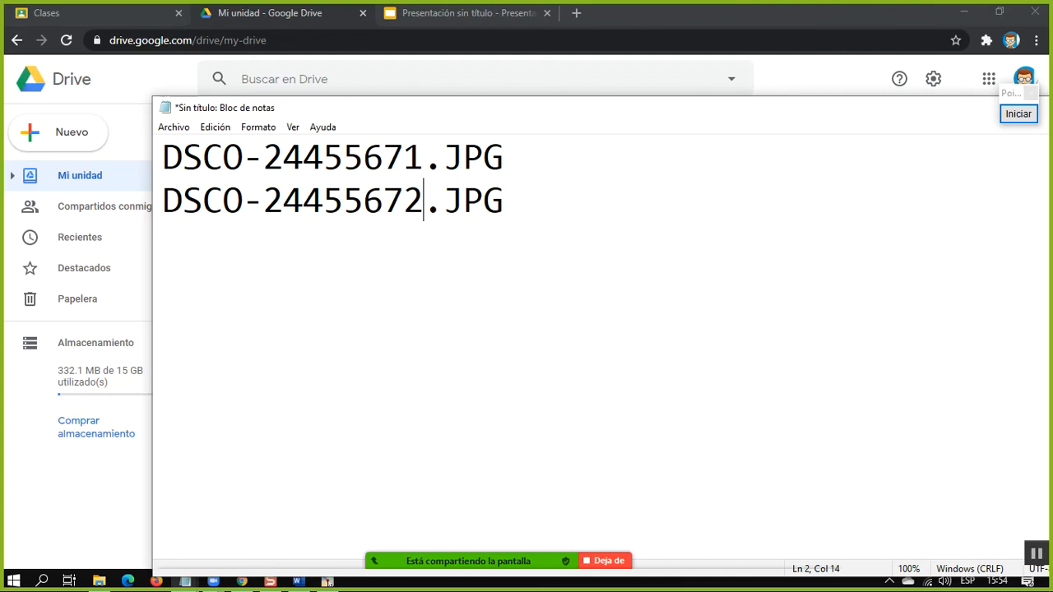
Paste the sample file name on a third line and change it to DSCO-24455673.JPG
{"action": "key", "text": "Right"}
{"action": "key", "text": "Right"}
{"action": "key", "text": "Right"}
{"action": "key", "text": "Right"}
{"action": "key", "text": "Return"}
{"action": "key", "text": "ctrl+v"}
{"action": "key", "text": "Left"}
{"action": "key", "text": "Left"}
{"action": "key", "text": "Left"}
{"action": "key", "text": "Left"}
{"action": "key", "text": "BackSpace"}
{"action": "type", "text": "3"}
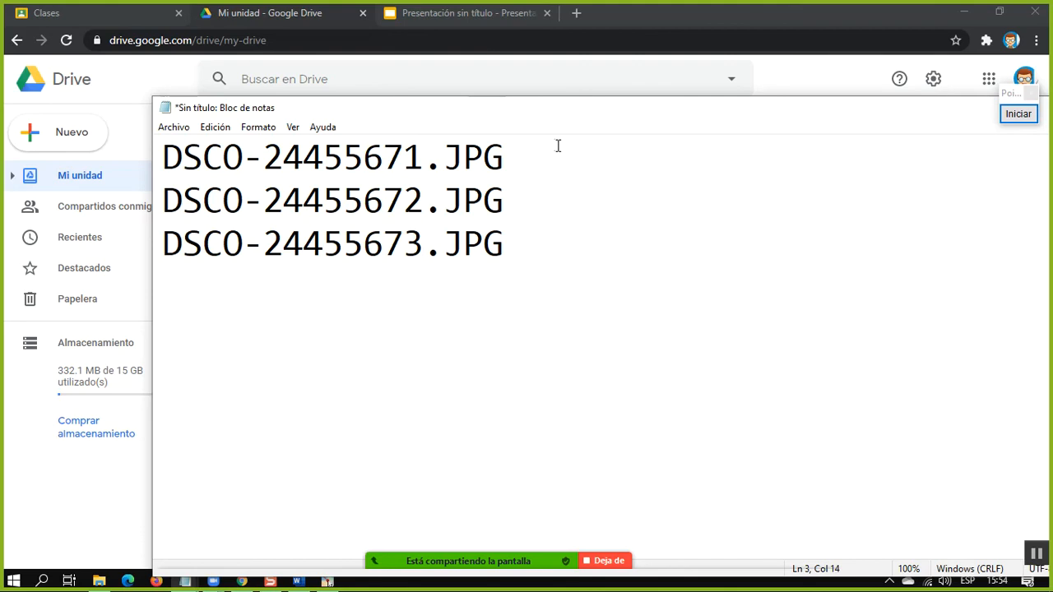
Highlight the first sample file name, then minimize the note to return to Drive
{"action": "left_click_drag", "start_coordinate": [569, 146], "coordinate": [153, 171]}
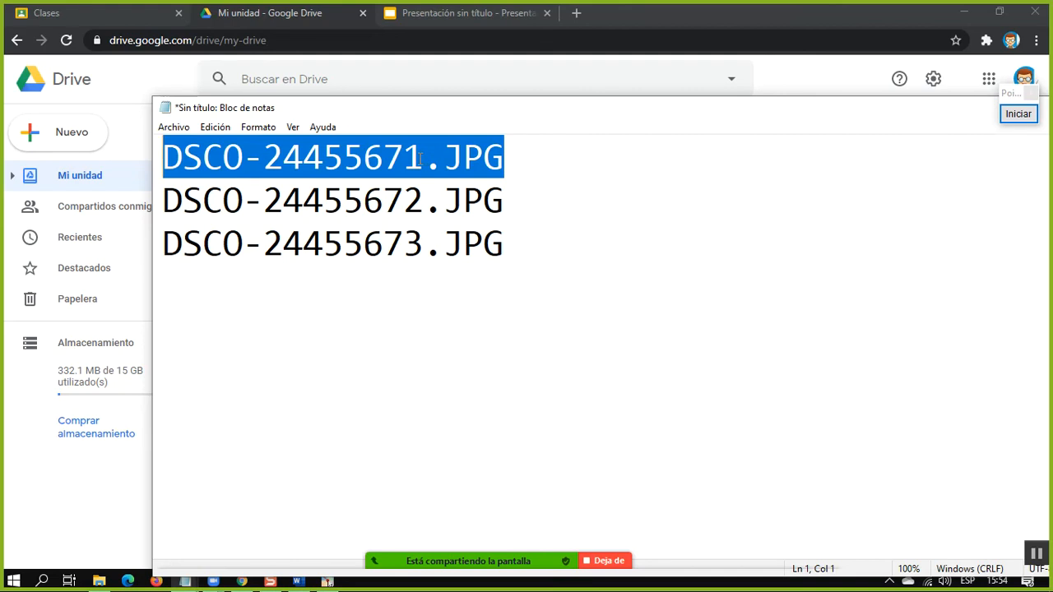
{"action": "left_click_drag", "start_coordinate": [364, 110], "coordinate": [181, 116]}
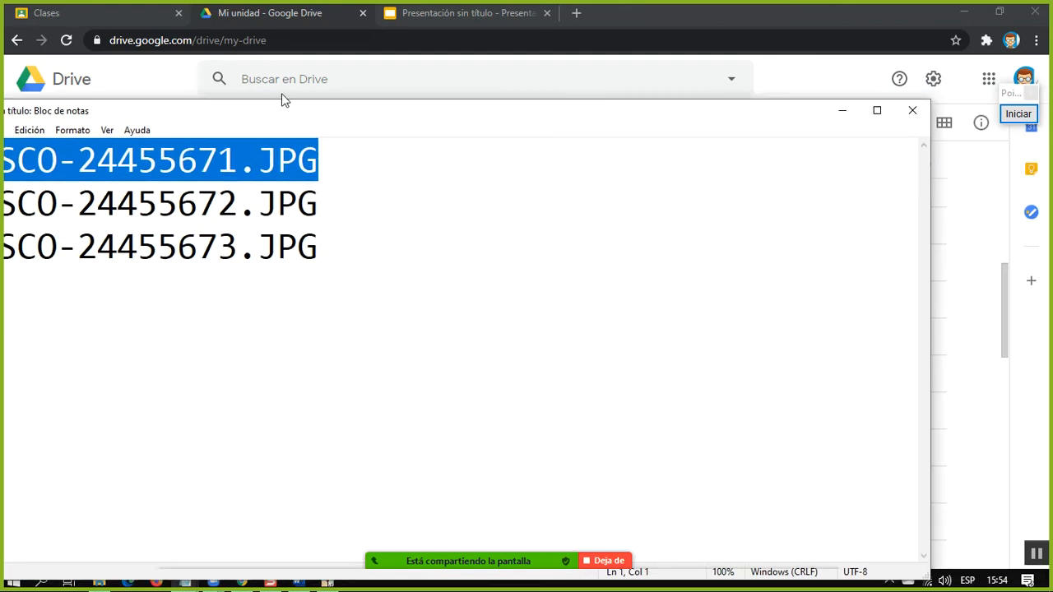
{"action": "left_click", "coordinate": [842, 110]}
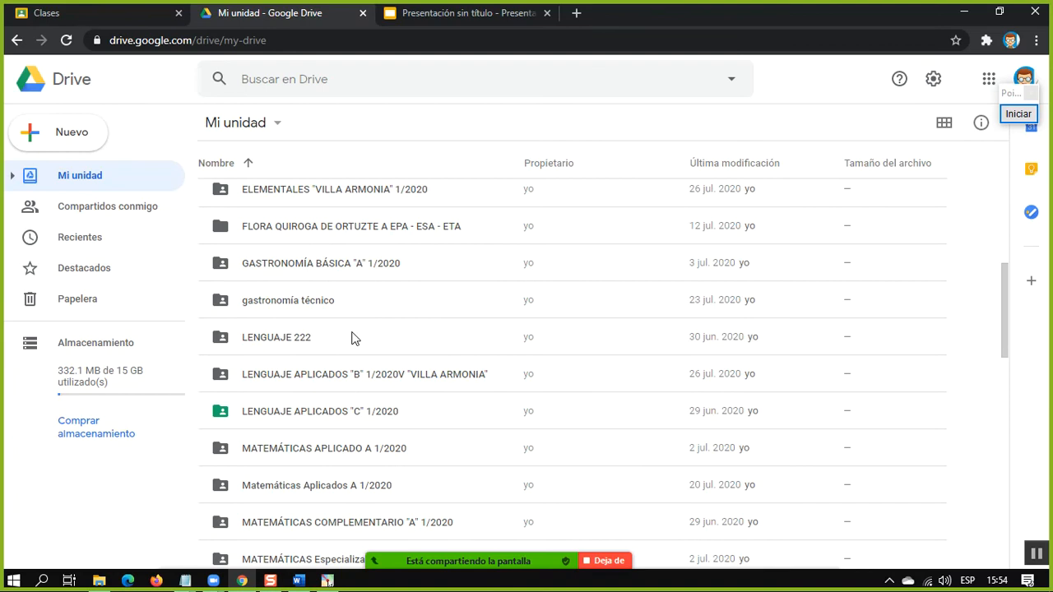
Find google-apps.jpg in My Drive, frame it with a red rectangle using the screen annotation tool, and end the annotation
{"action": "scroll", "coordinate": [354, 337], "scroll_direction": "down", "scroll_amount": 15}
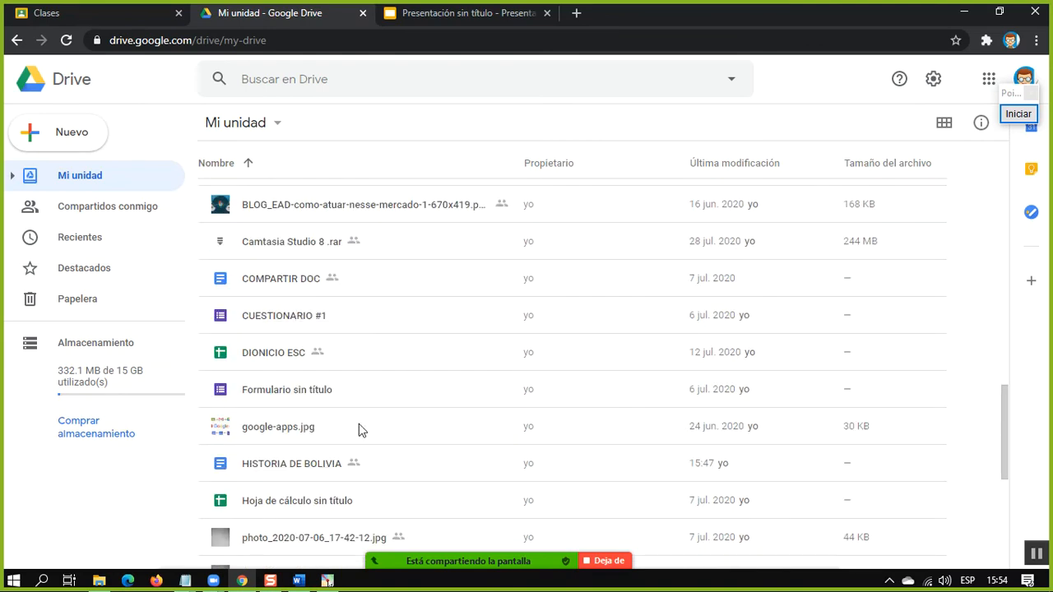
{"action": "scroll", "coordinate": [261, 436], "scroll_direction": "down", "scroll_amount": 3}
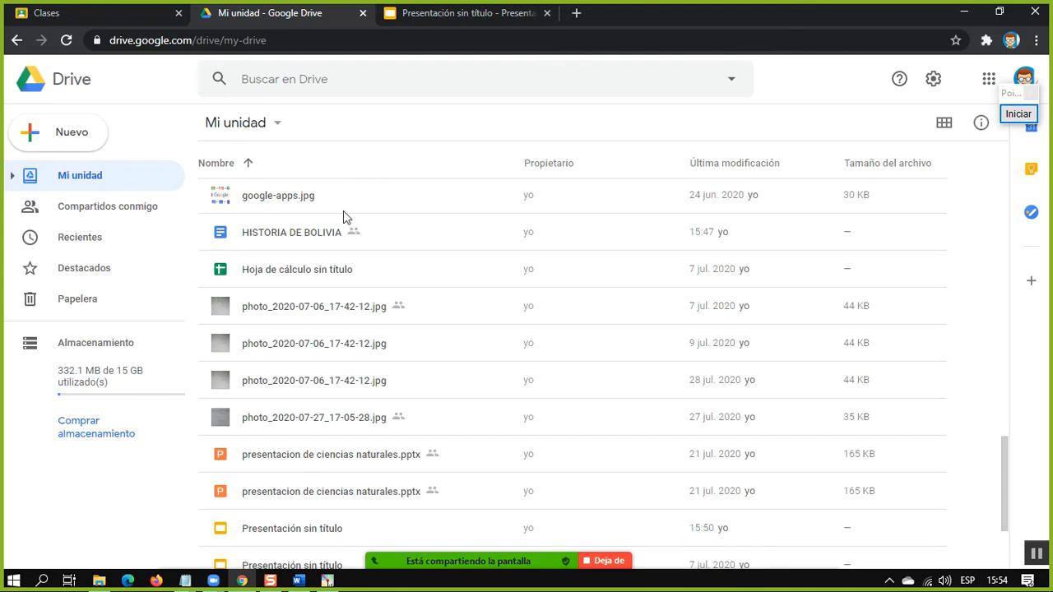
{"action": "left_click", "coordinate": [1017, 114]}
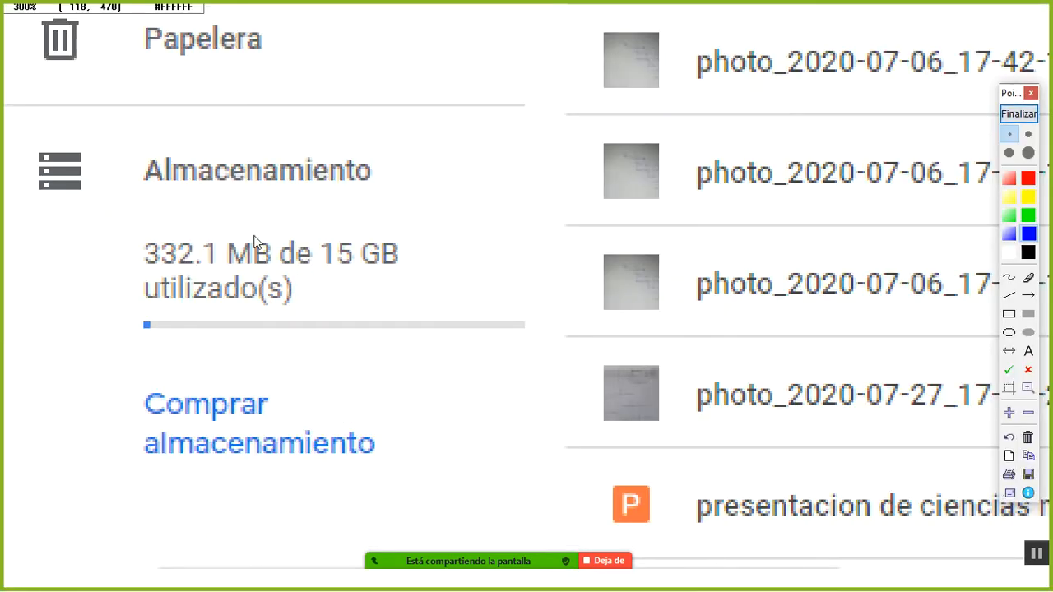
{"action": "right_click", "coordinate": [972, 253]}
{"action": "left_click", "coordinate": [1028, 179]}
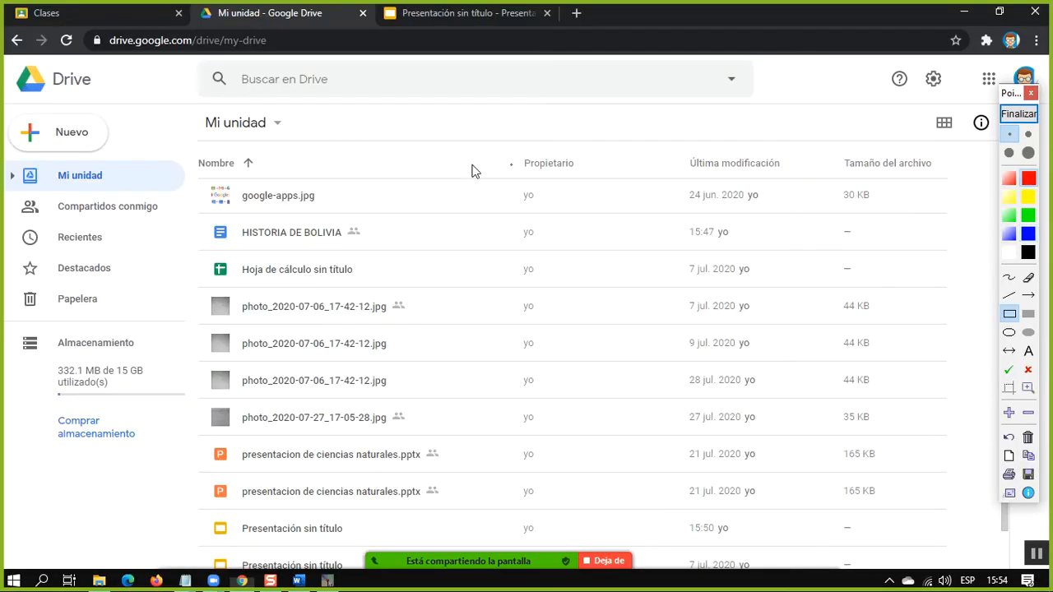
{"action": "left_click_drag", "start_coordinate": [205, 175], "coordinate": [388, 222]}
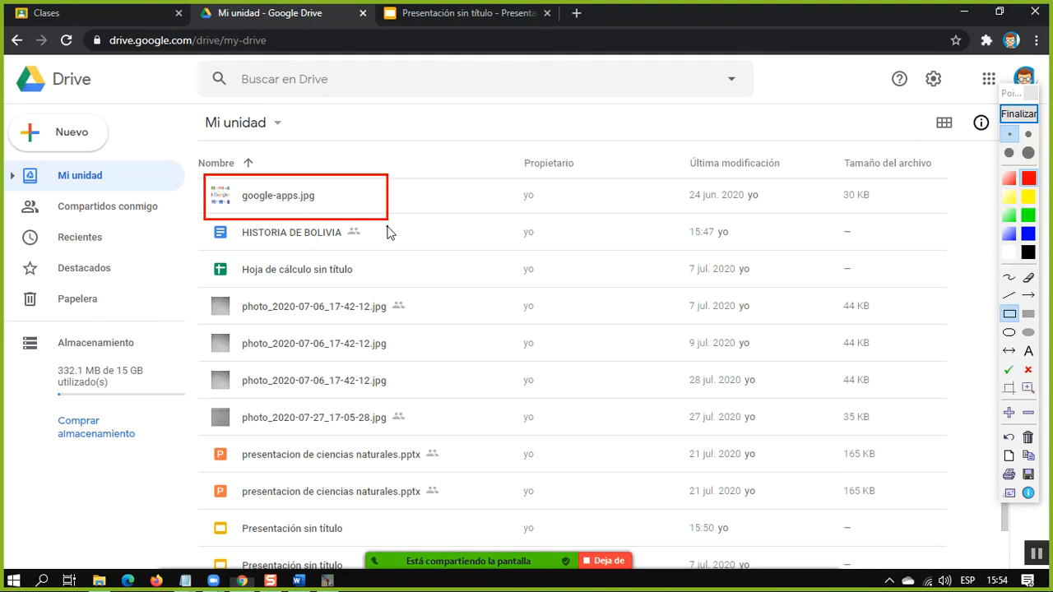
{"action": "right_click", "coordinate": [338, 220]}
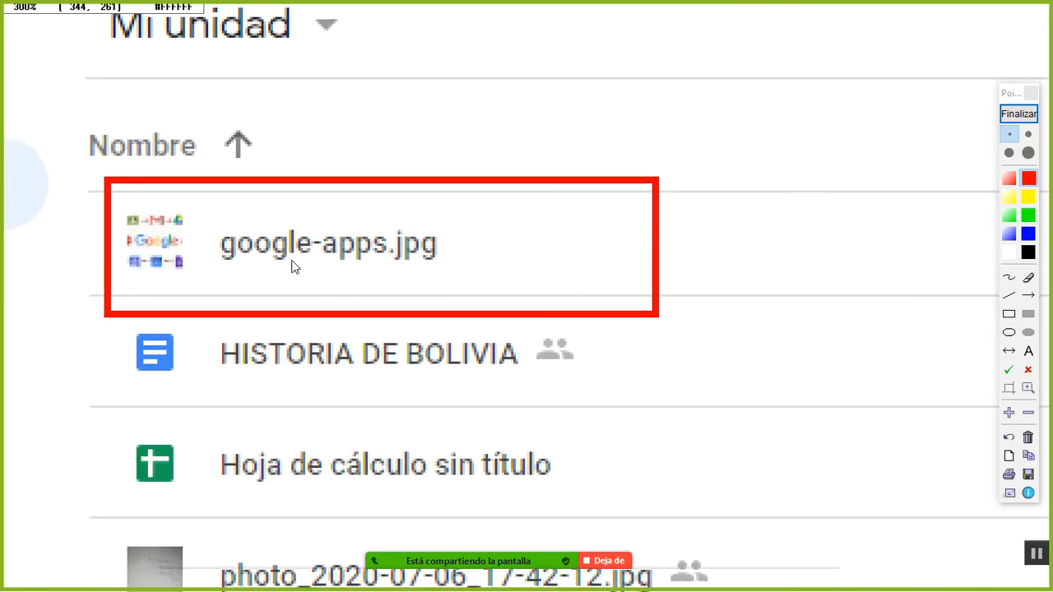
{"action": "left_click", "coordinate": [1018, 114]}
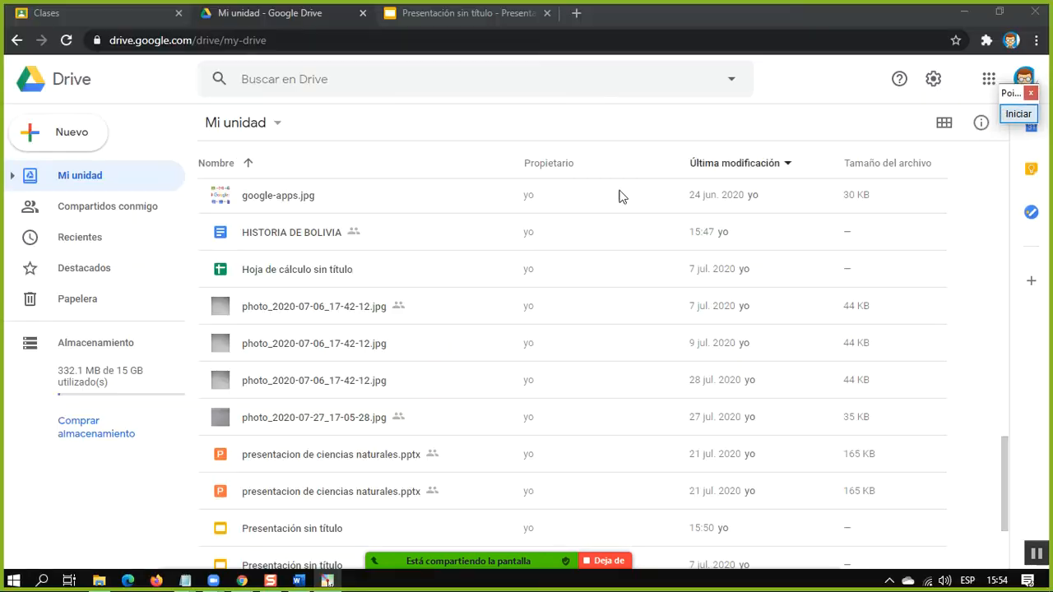
Rename google-apps.jpg as GRAFICA DE LAS APLICACIONES DE GOOGLE.jpg
{"action": "right_click", "coordinate": [276, 201]}
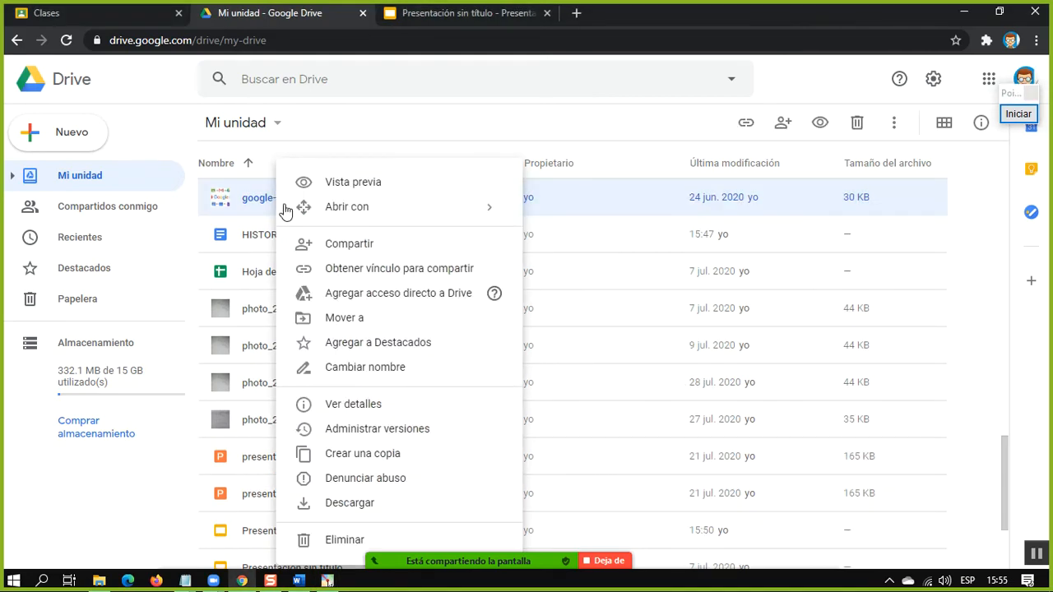
{"action": "left_click", "coordinate": [382, 368]}
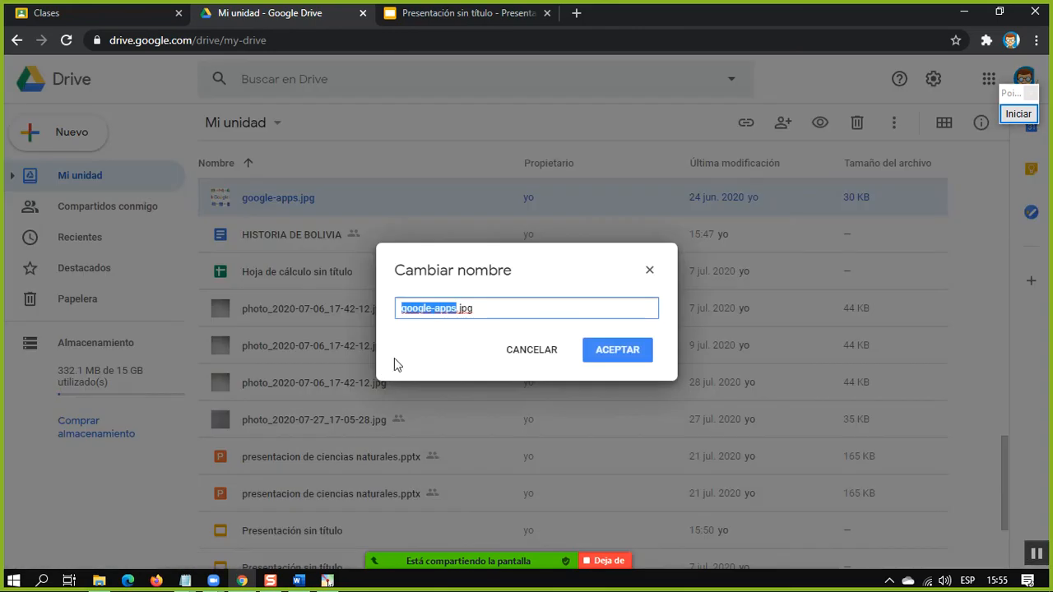
{"action": "left_click_drag", "start_coordinate": [456, 315], "coordinate": [378, 317]}
{"action": "type", "text": "F"}
{"action": "type", "text": "GRAFICA DE "}
{"action": "type", "text": "LAS APLICACI"}
{"action": "type", "text": "ONE D"}
{"action": "key", "text": "BackSpace"}
{"action": "key", "text": "BackSpace"}
{"action": "type", "text": "S DE GOOGLE"}
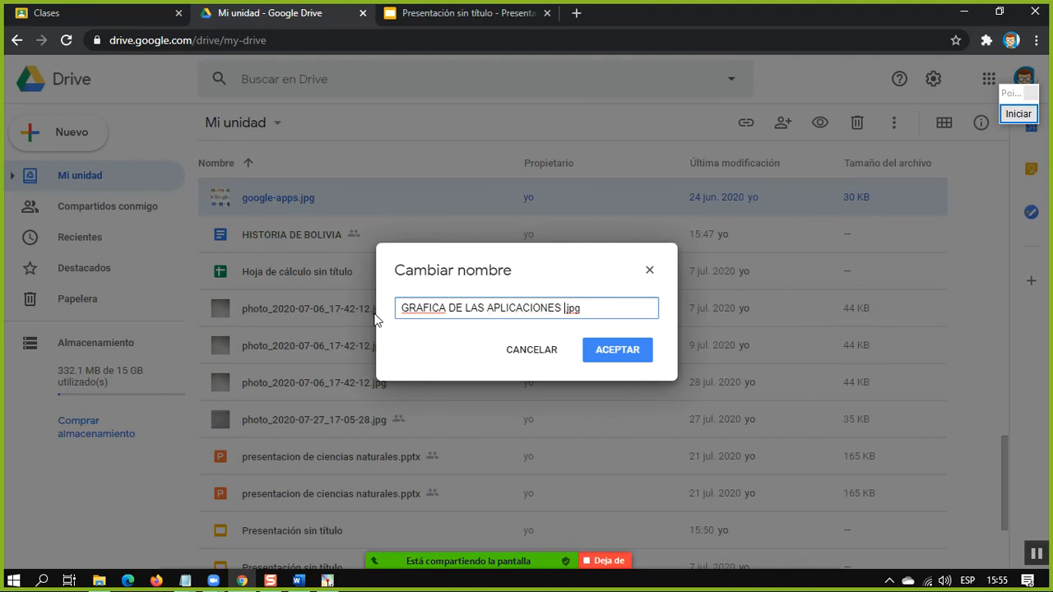
{"action": "key", "text": "Return"}
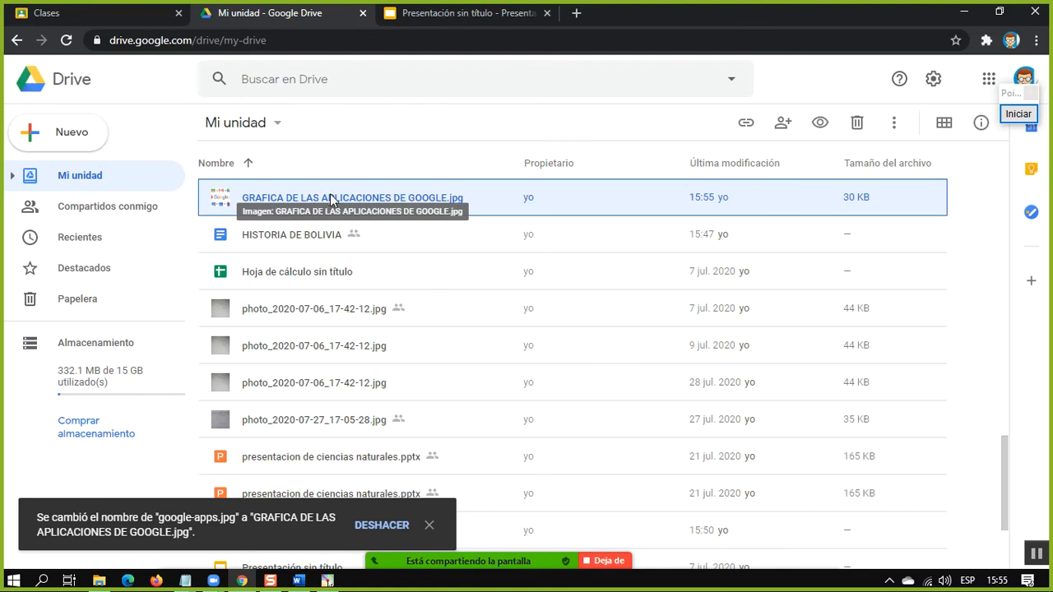
{"action": "scroll", "coordinate": [357, 334], "scroll_direction": "up", "scroll_amount": 10}
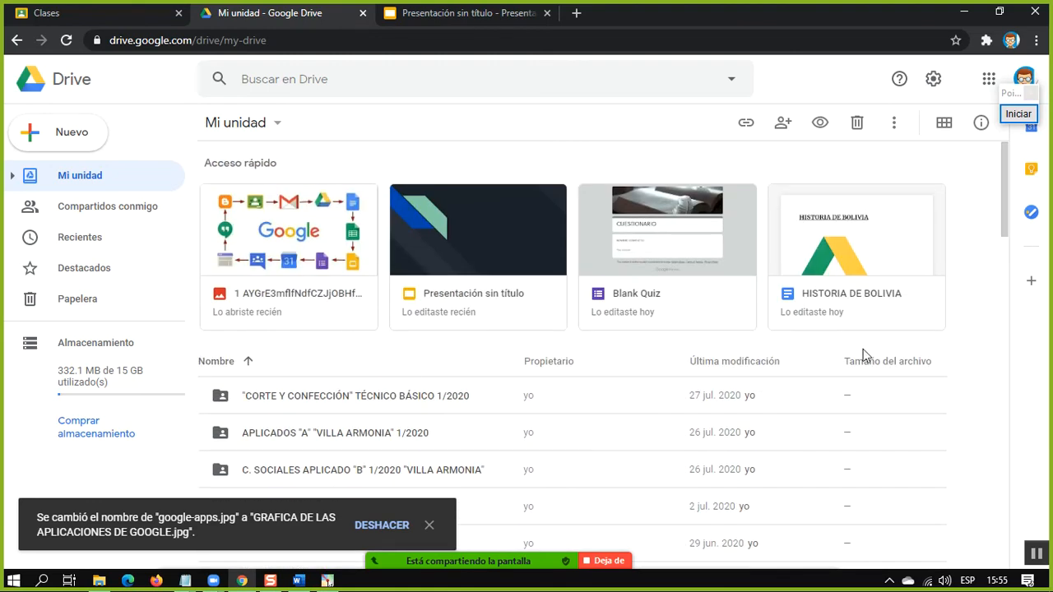
{"action": "scroll", "coordinate": [917, 381], "scroll_direction": "down", "scroll_amount": 15}
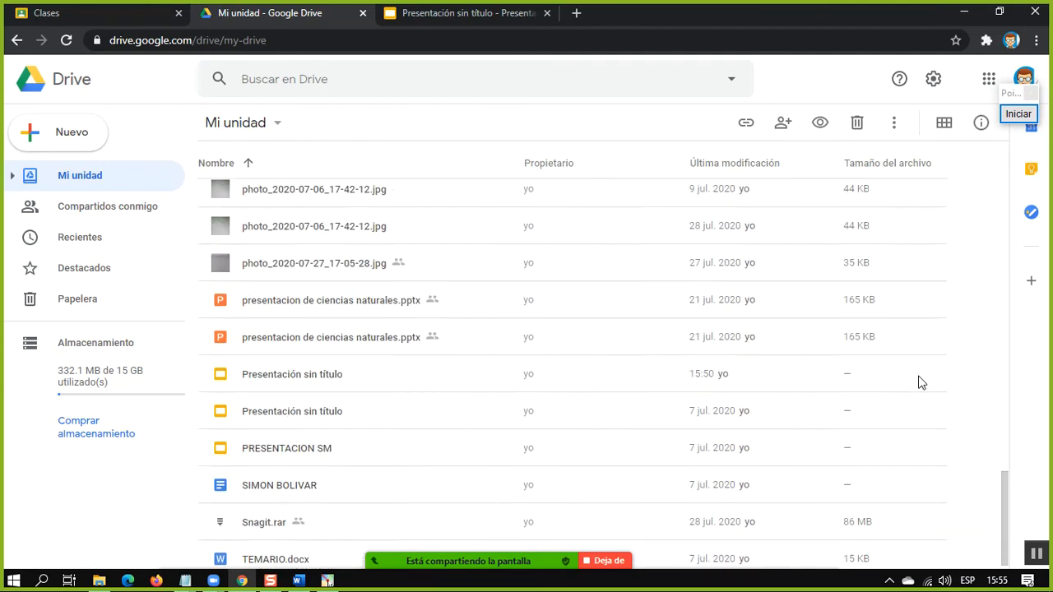
{"action": "scroll", "coordinate": [919, 382], "scroll_direction": "up", "scroll_amount": 15}
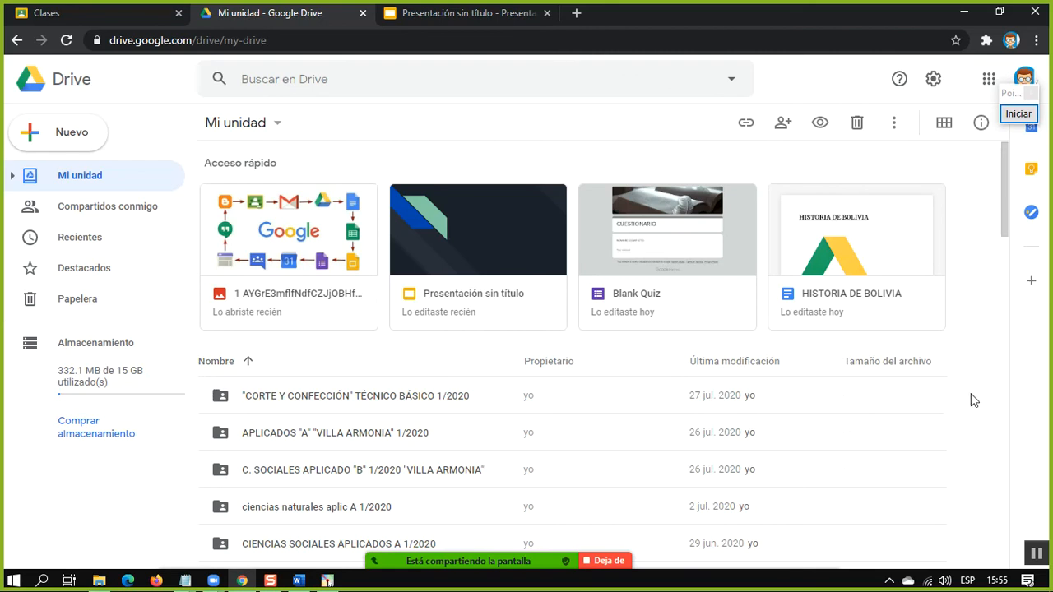
{"action": "right_click", "coordinate": [934, 396]}
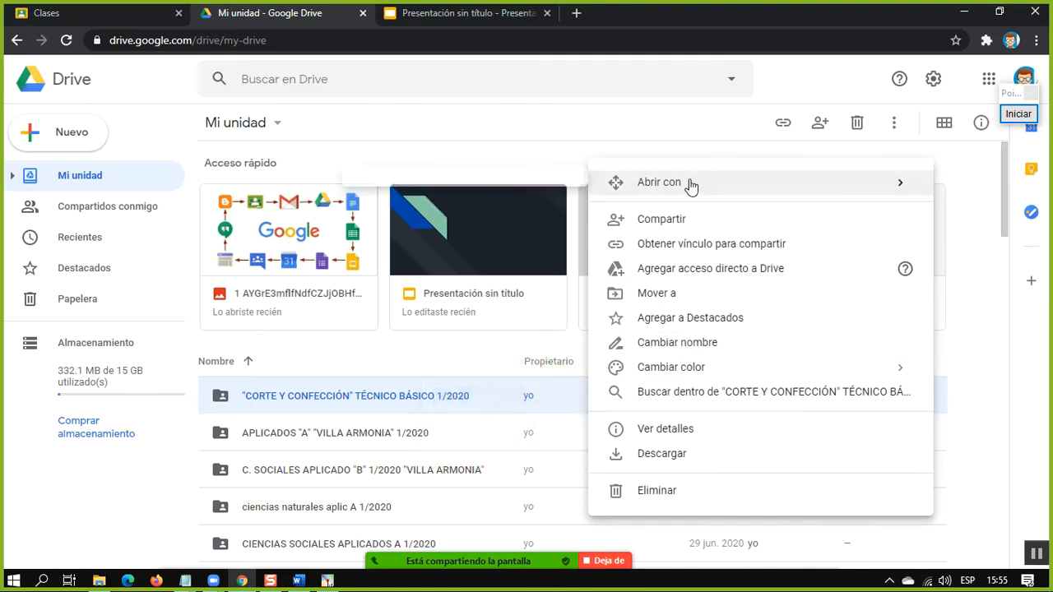
{"action": "left_click", "coordinate": [89, 160]}
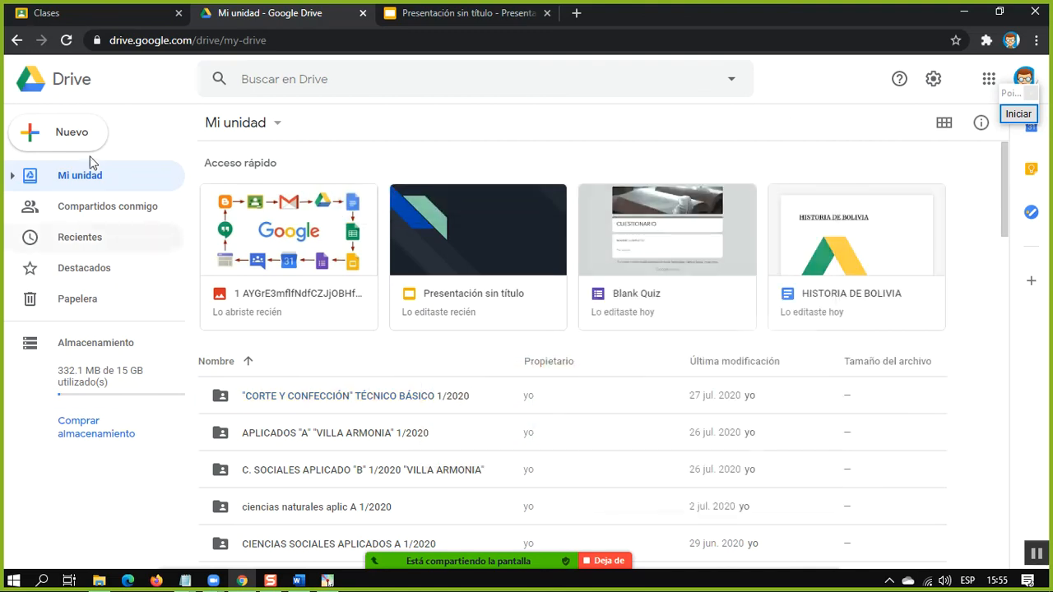
Create a new folder named IMAGENES DEL CELULAR in My Drive
{"action": "left_click", "coordinate": [62, 134]}
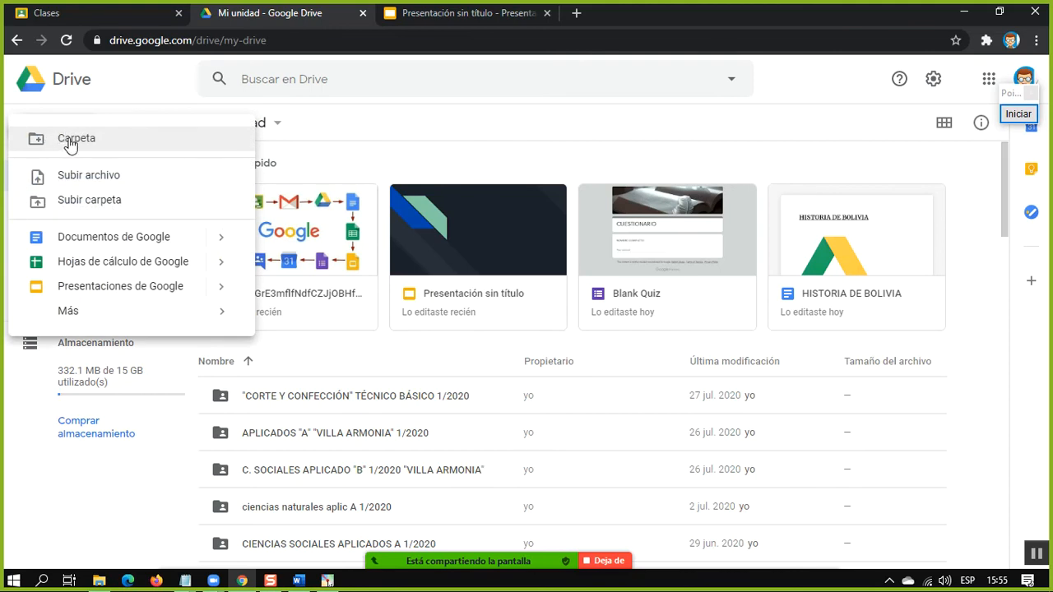
{"action": "left_click", "coordinate": [69, 139]}
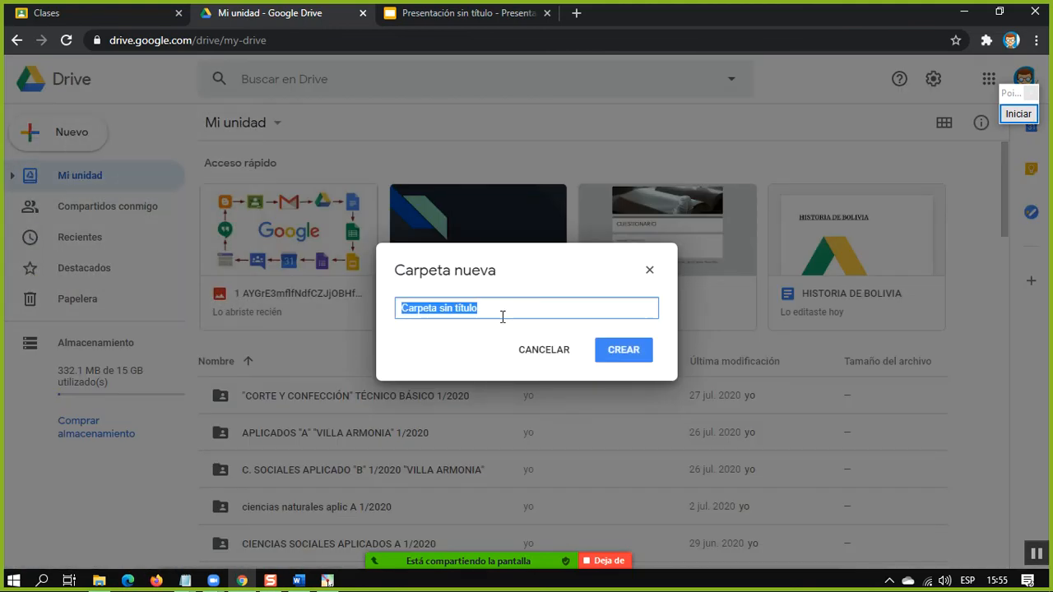
{"action": "type", "text": "IA"}
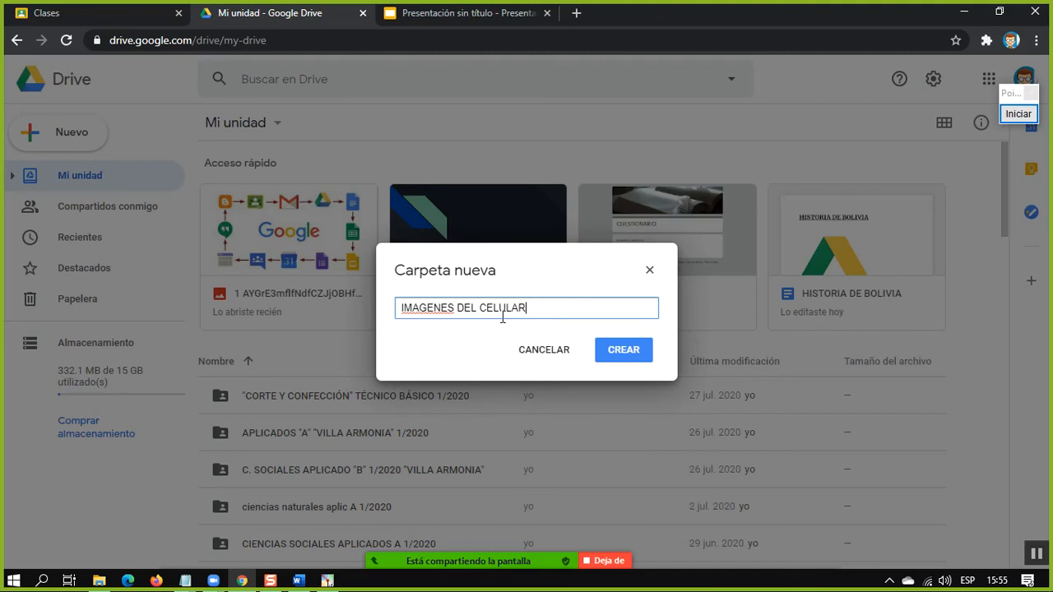
{"action": "key", "text": "Return"}
Find the IMAGENES DEL CELULAR folder, open it to view its contents, and return to My Drive
{"action": "scroll", "coordinate": [420, 381], "scroll_direction": "down", "scroll_amount": 6}
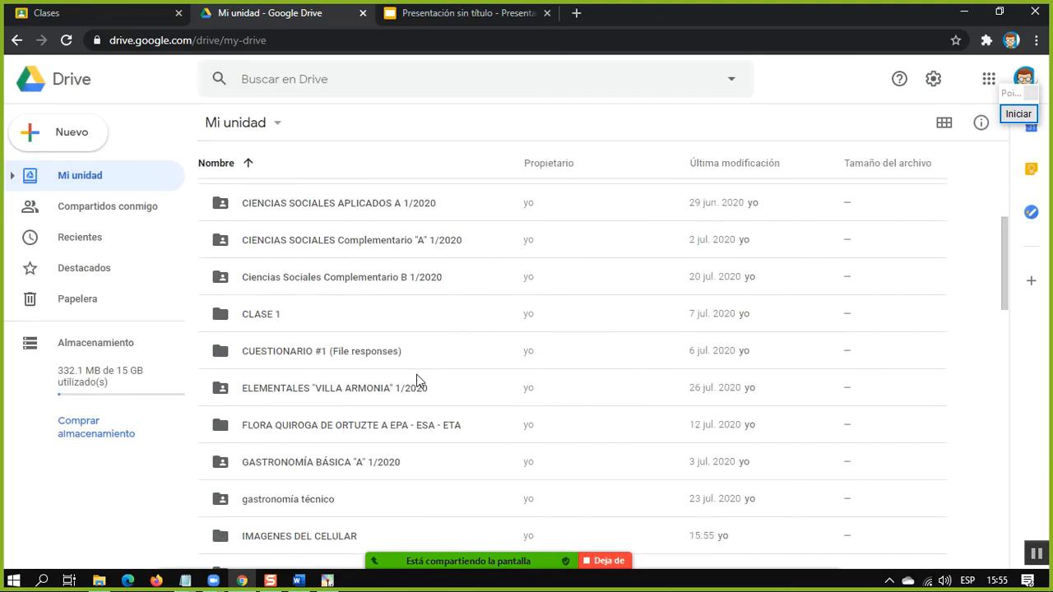
{"action": "scroll", "coordinate": [420, 381], "scroll_direction": "up", "scroll_amount": 5}
{"action": "scroll", "coordinate": [303, 410], "scroll_direction": "down", "scroll_amount": 6}
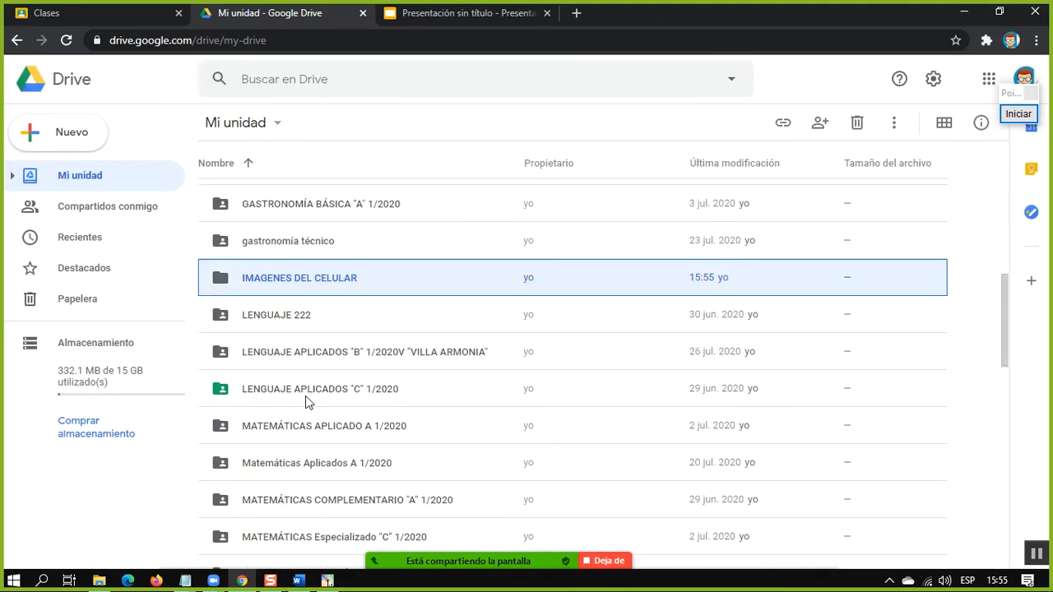
{"action": "double_click", "coordinate": [312, 281]}
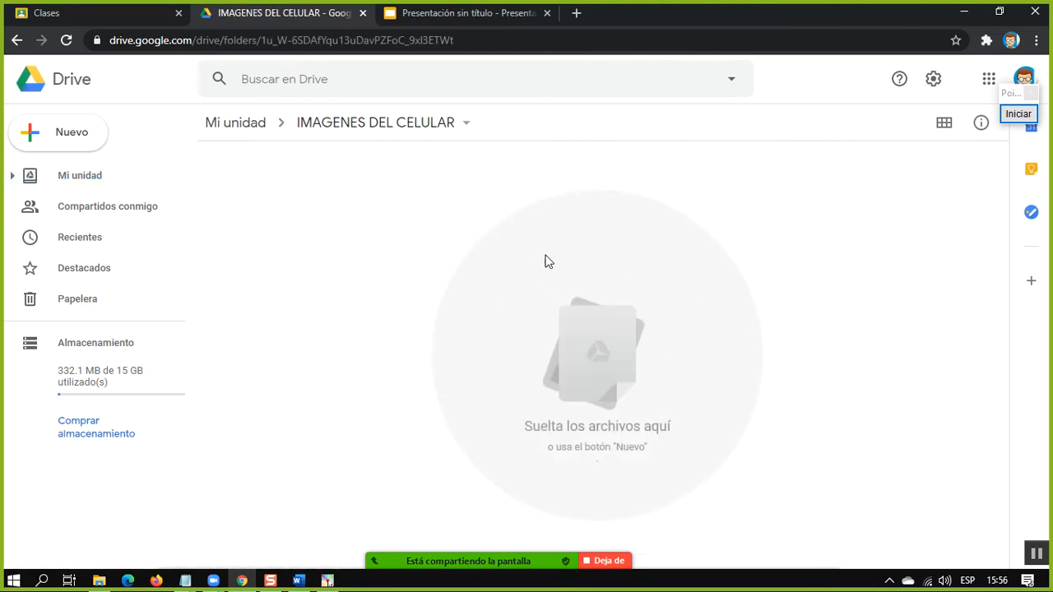
{"action": "left_click", "coordinate": [220, 125]}
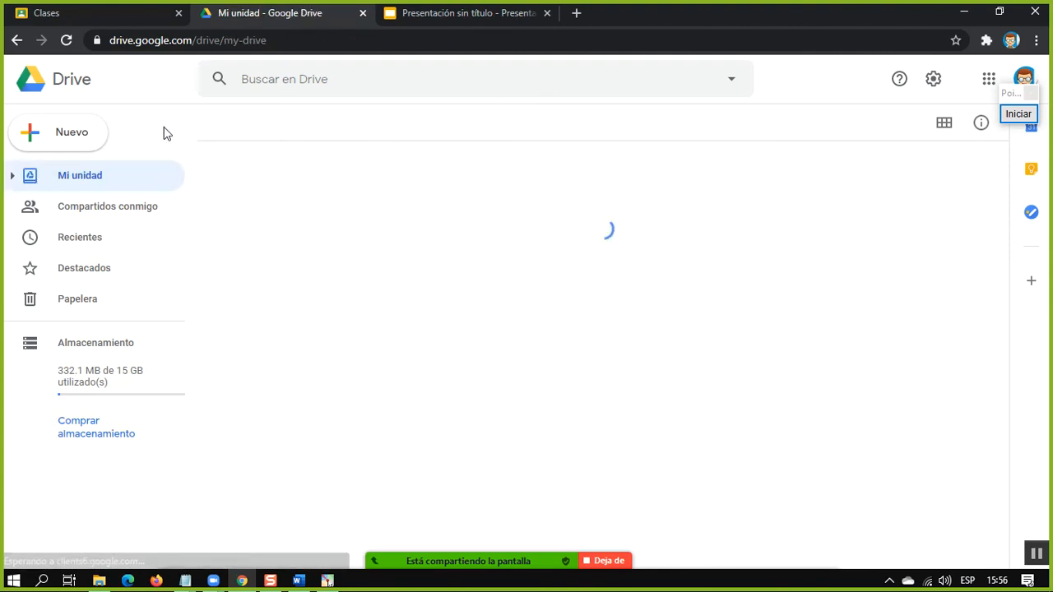
Start a file upload to My Drive and browse to the elearning folder on the computer's desktop
{"action": "left_click", "coordinate": [57, 144]}
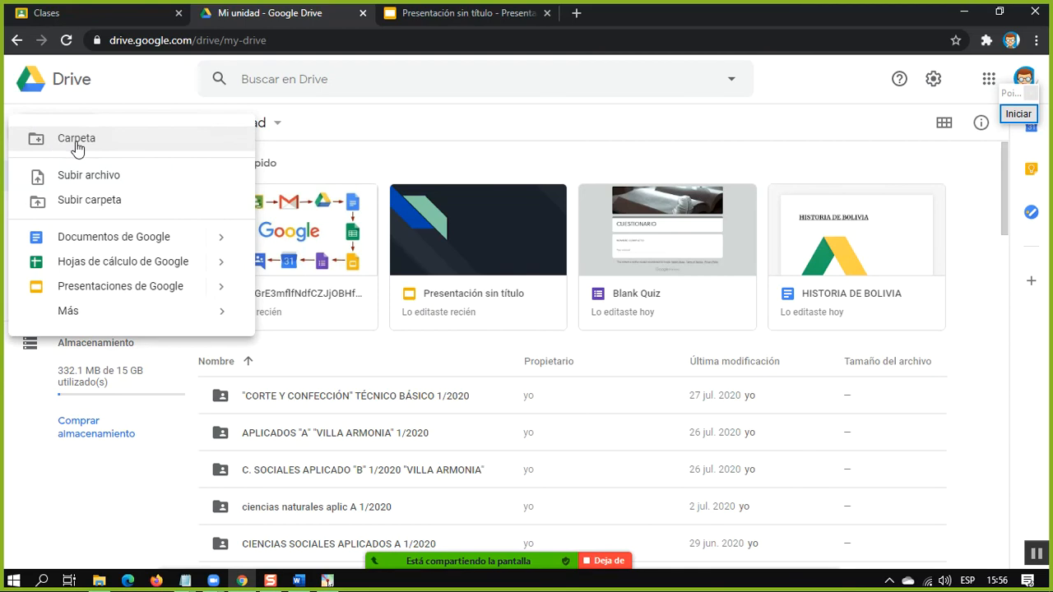
{"action": "left_click", "coordinate": [95, 176]}
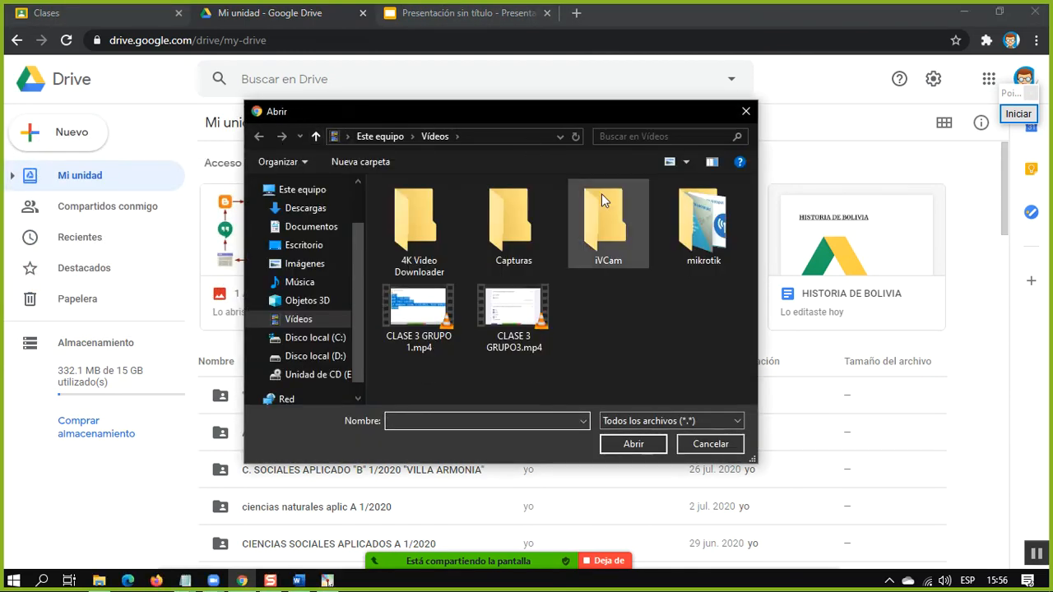
{"action": "left_click", "coordinate": [292, 245]}
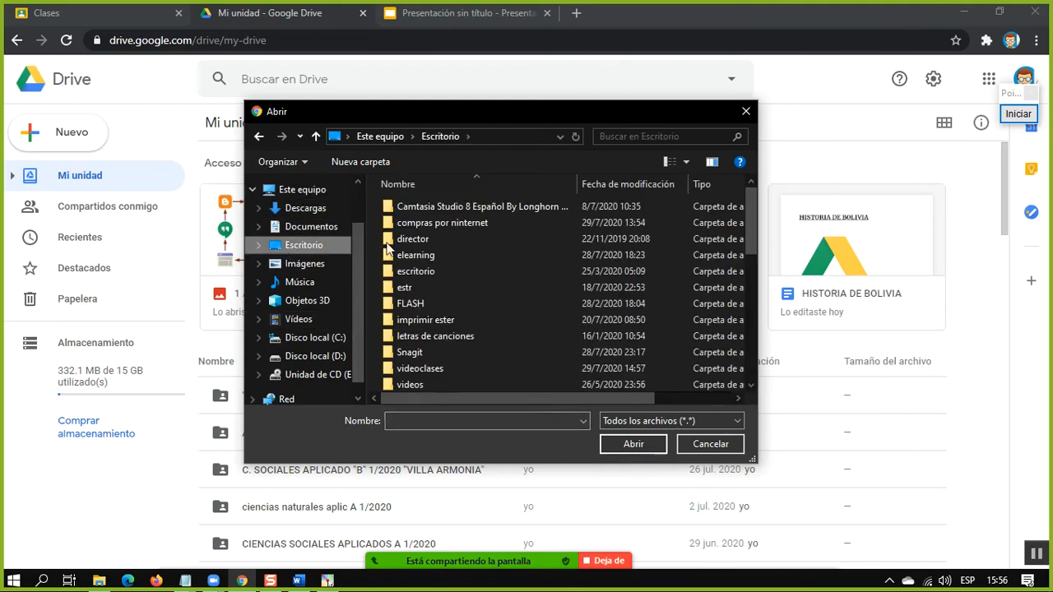
{"action": "double_click", "coordinate": [430, 260]}
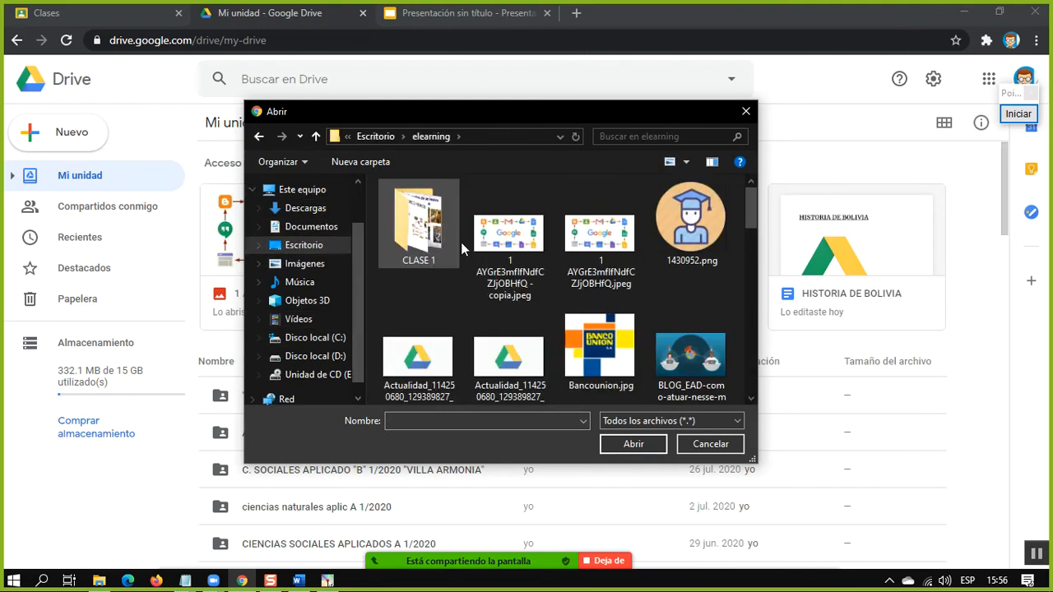
Choose Google-Drive-ahora-permite-alojar-páginas-web.jpg from the elearning folder and upload it to My Drive
{"action": "left_click", "coordinate": [654, 246]}
{"action": "scroll", "coordinate": [655, 247], "scroll_direction": "down", "scroll_amount": 5}
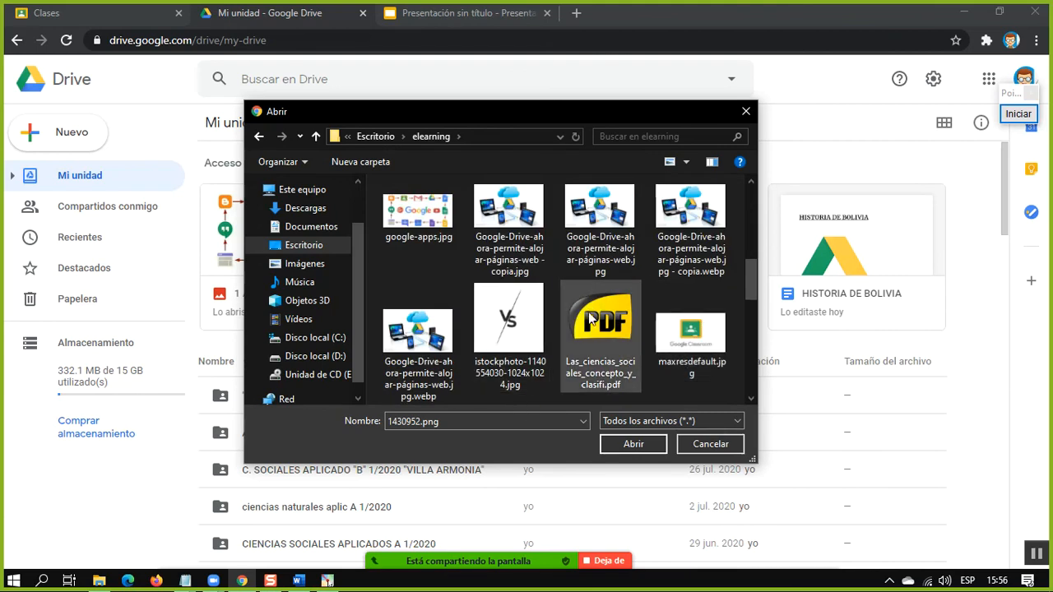
{"action": "left_click", "coordinate": [599, 339]}
{"action": "left_click", "coordinate": [589, 281]}
{"action": "left_click", "coordinate": [698, 287]}
{"action": "left_click", "coordinate": [542, 272]}
{"action": "left_click", "coordinate": [707, 366]}
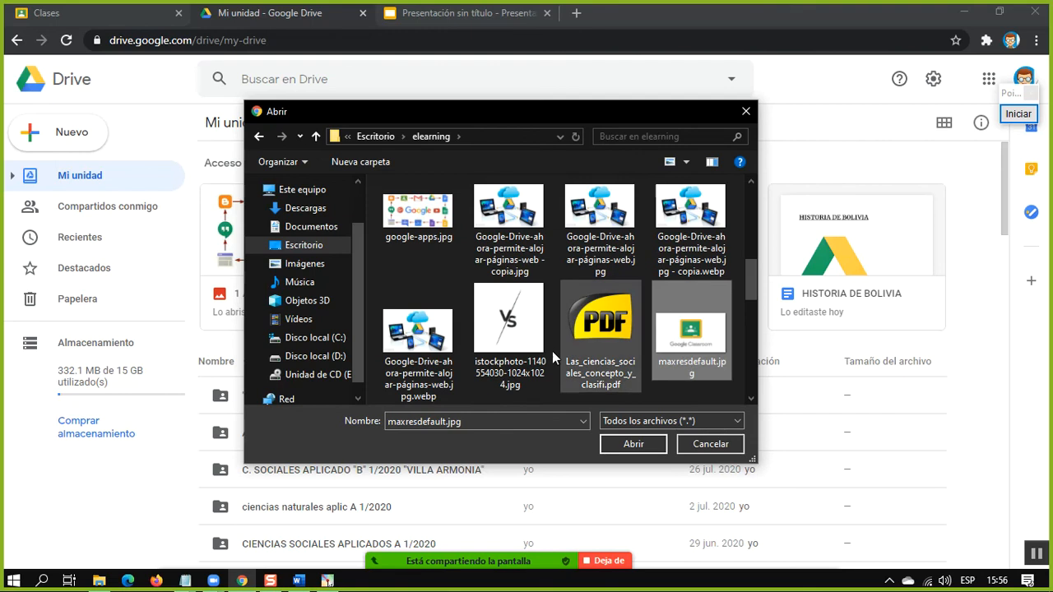
{"action": "left_click", "coordinate": [491, 358]}
{"action": "left_click", "coordinate": [440, 362]}
{"action": "left_click", "coordinate": [583, 336]}
{"action": "left_click", "coordinate": [598, 261]}
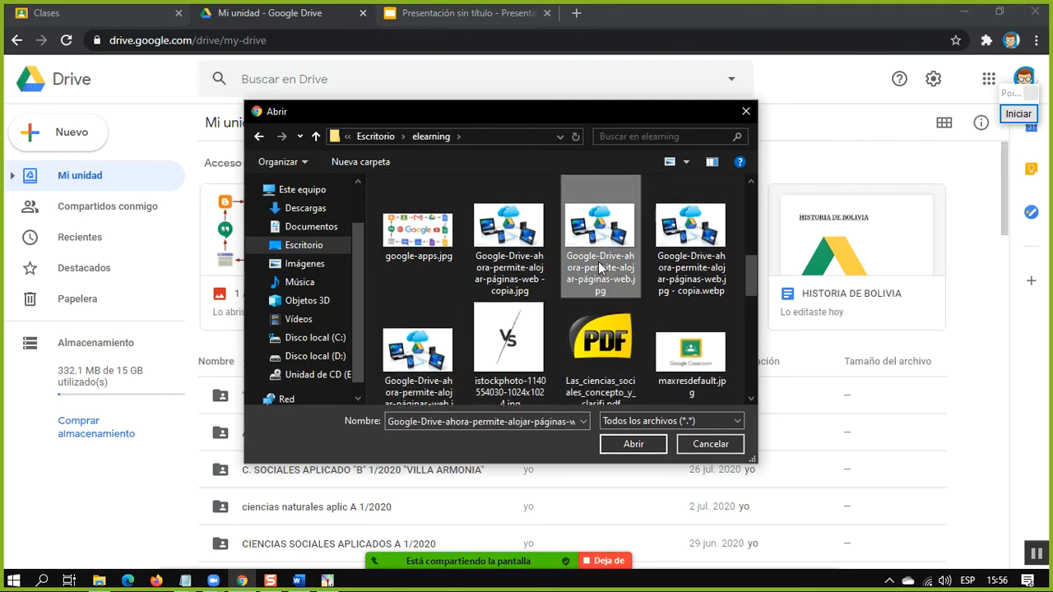
{"action": "double_click", "coordinate": [602, 247]}
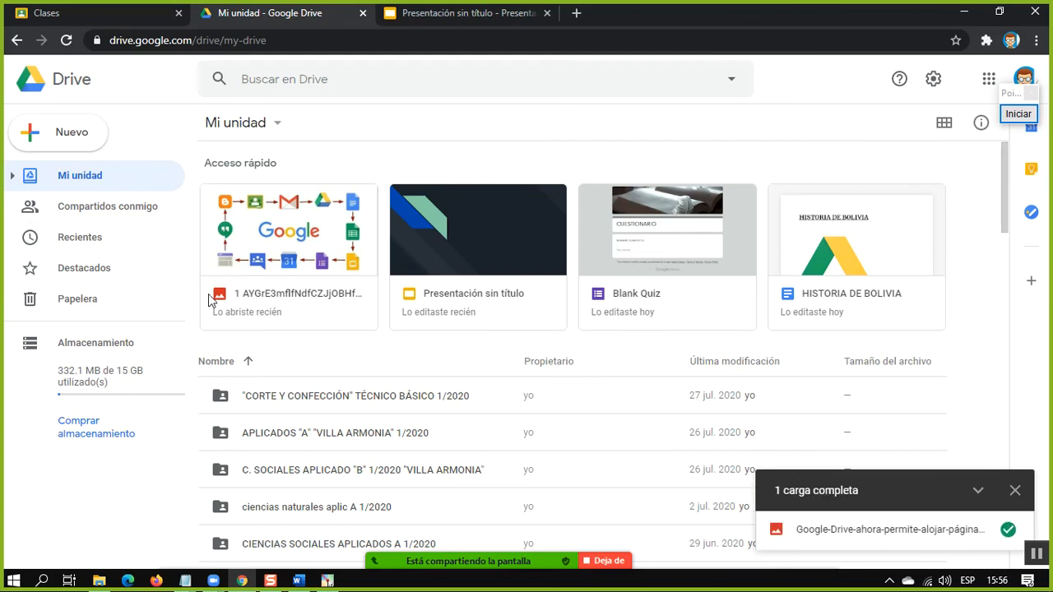
Move the image 1 AYGrE3mflfNdfCZJjOBHfQ.jpeg from My Drive into the CLASE 1 folder
{"action": "scroll", "coordinate": [307, 415], "scroll_direction": "down", "scroll_amount": 8}
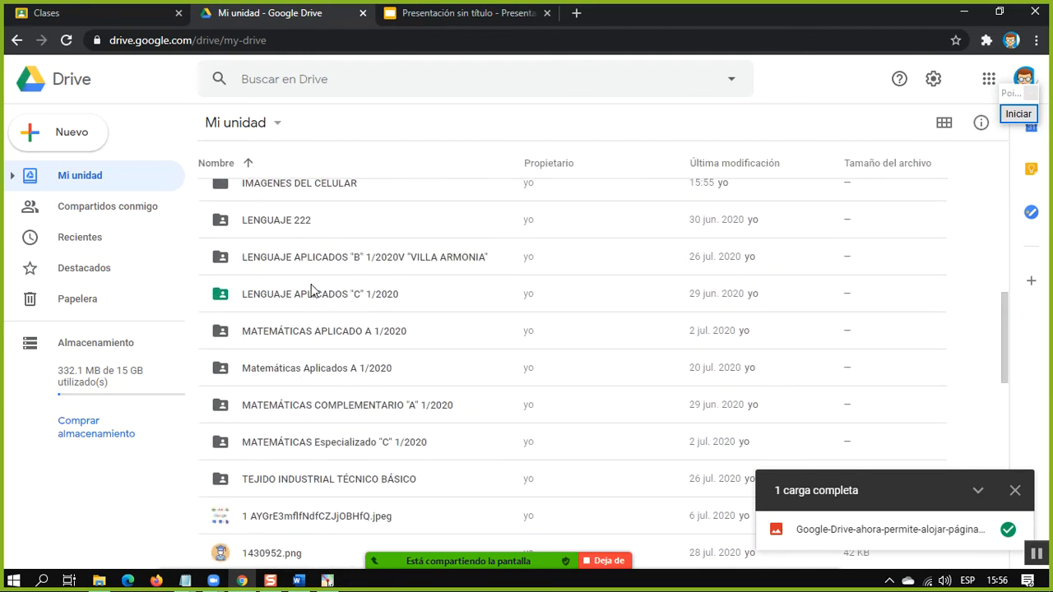
{"action": "scroll", "coordinate": [333, 342], "scroll_direction": "down", "scroll_amount": 3}
{"action": "left_click", "coordinate": [292, 284]}
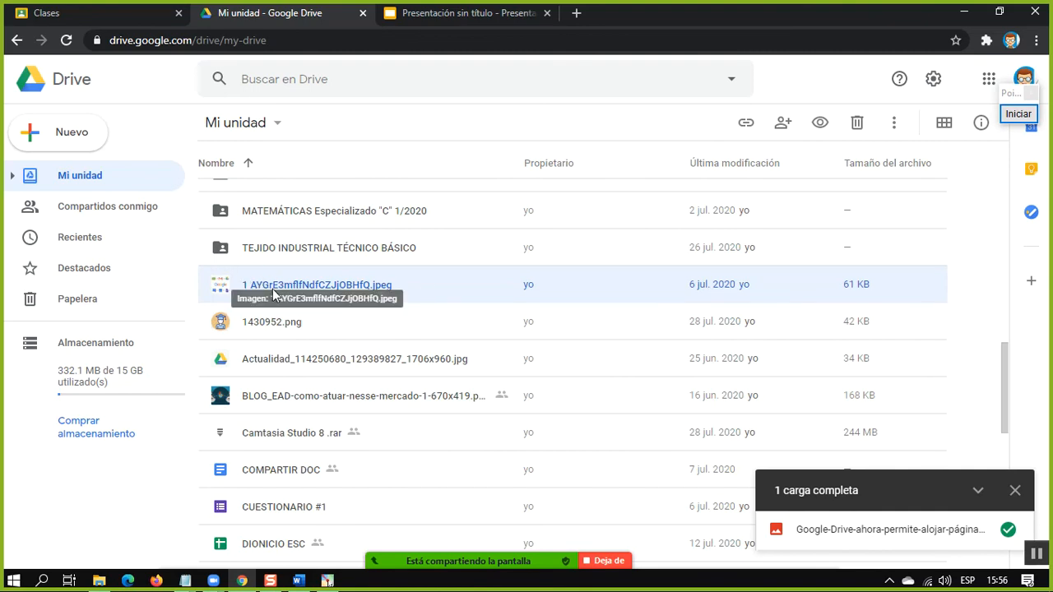
{"action": "scroll", "coordinate": [266, 289], "scroll_direction": "up", "scroll_amount": 6}
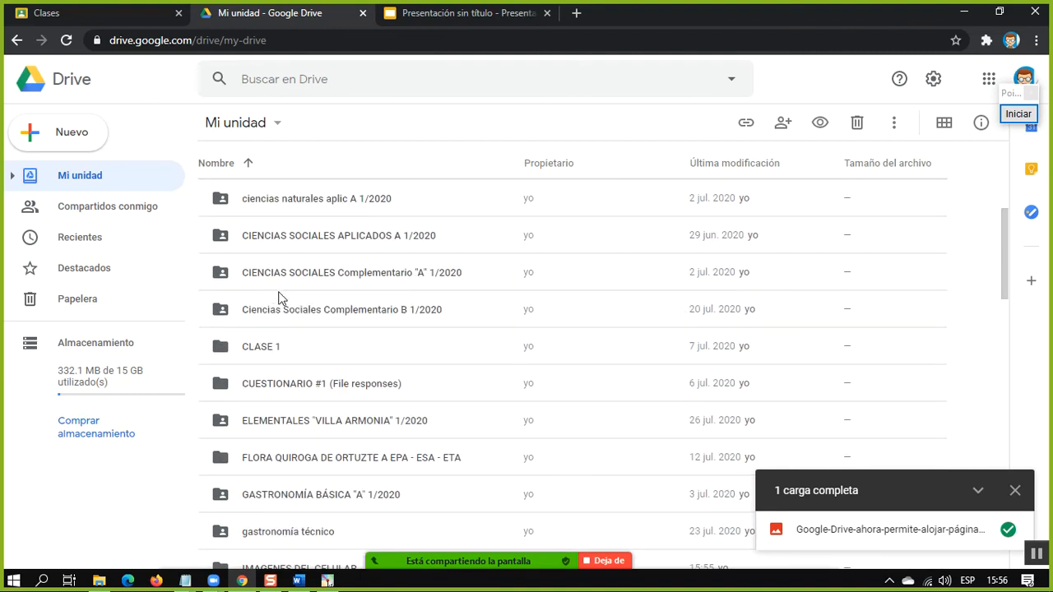
{"action": "scroll", "coordinate": [261, 352], "scroll_direction": "down", "scroll_amount": 6}
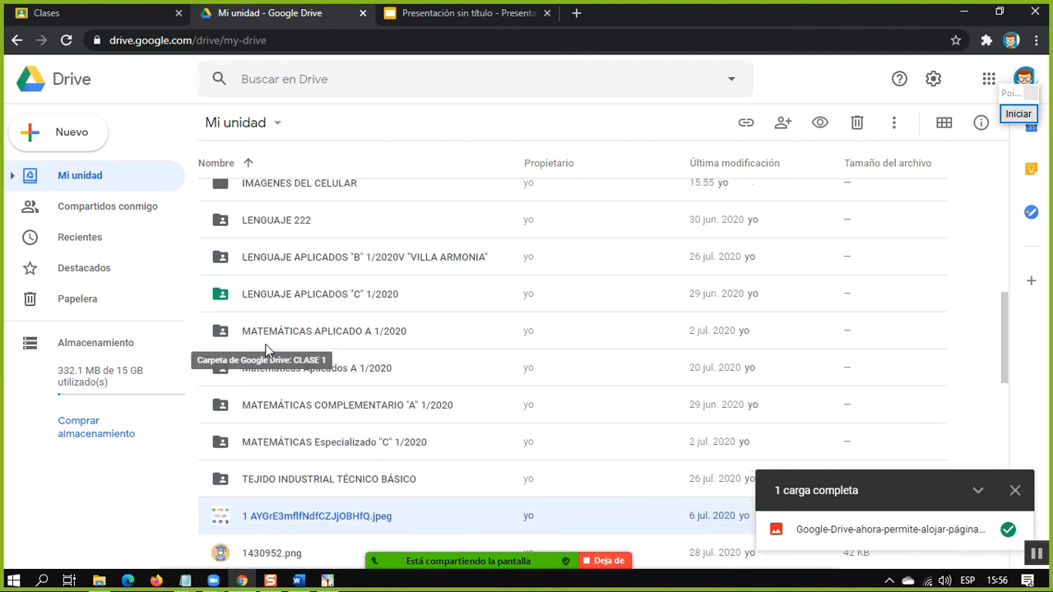
{"action": "right_click", "coordinate": [248, 296]}
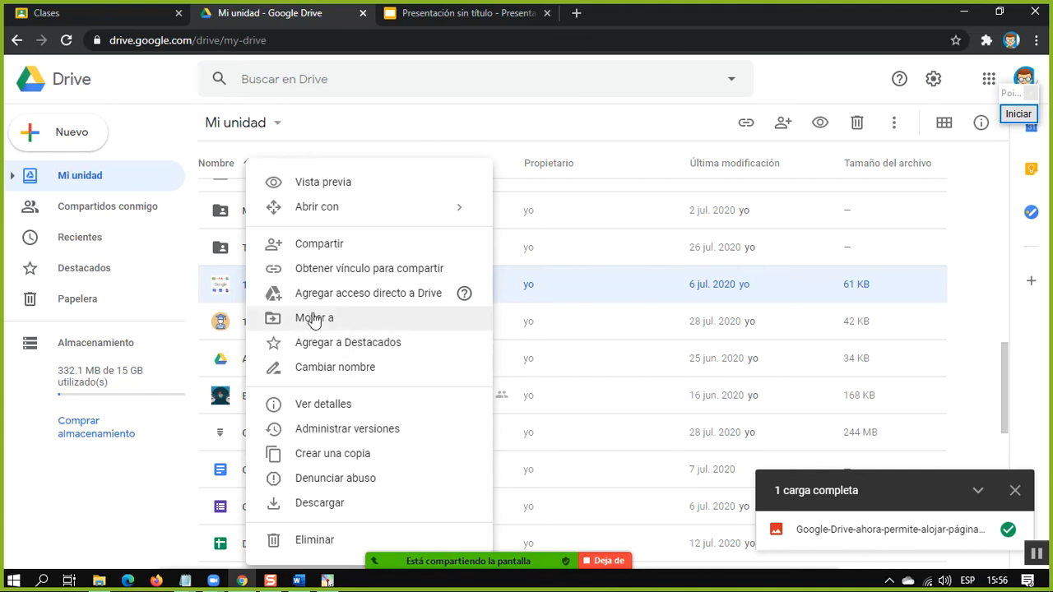
{"action": "left_click", "coordinate": [311, 321]}
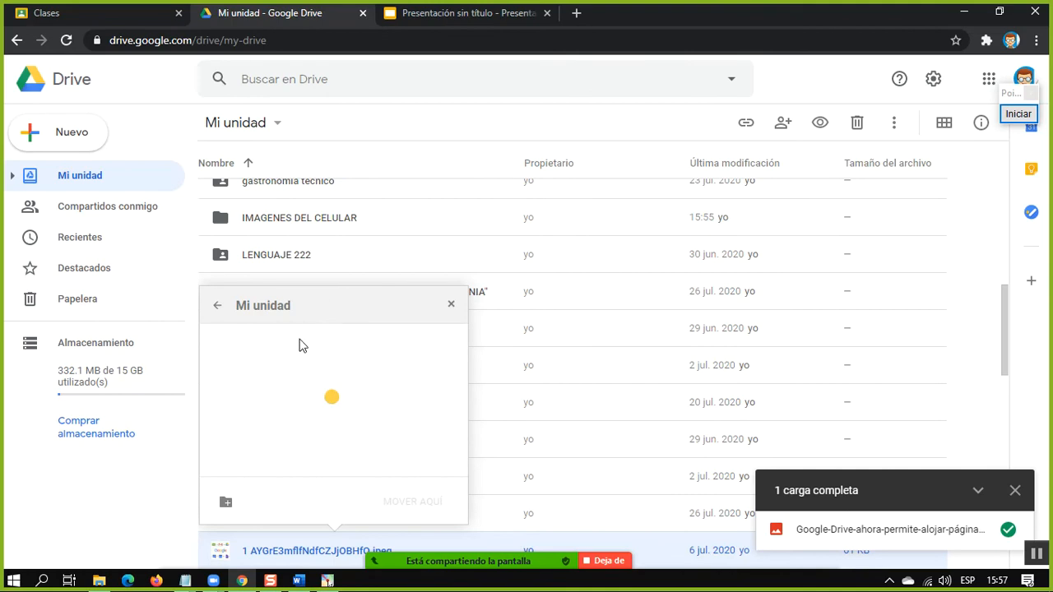
{"action": "scroll", "coordinate": [276, 435], "scroll_direction": "down", "scroll_amount": 3}
{"action": "scroll", "coordinate": [280, 447], "scroll_direction": "down", "scroll_amount": 10}
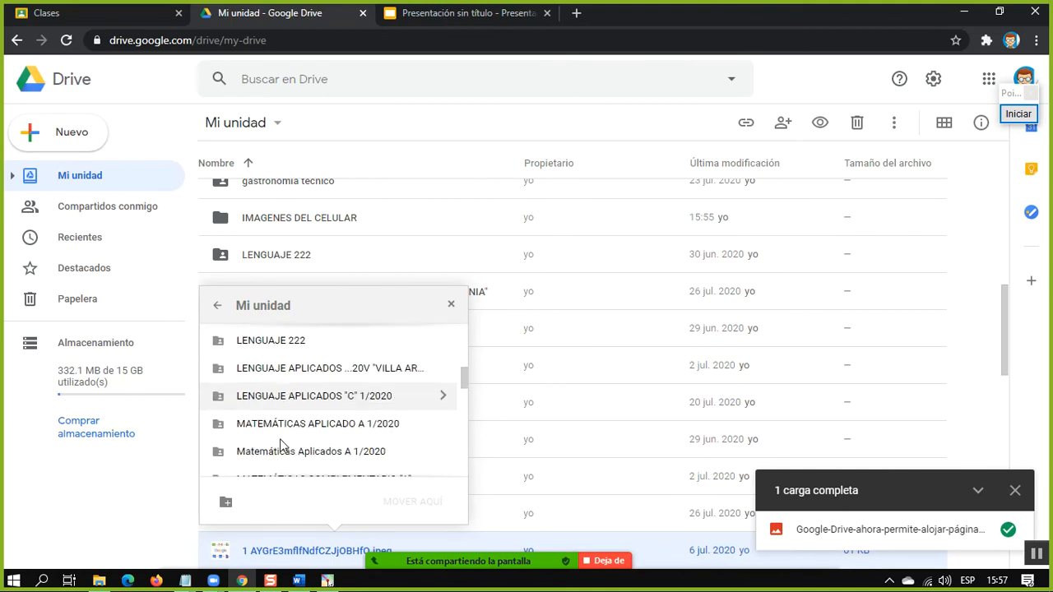
{"action": "scroll", "coordinate": [281, 440], "scroll_direction": "up", "scroll_amount": 15}
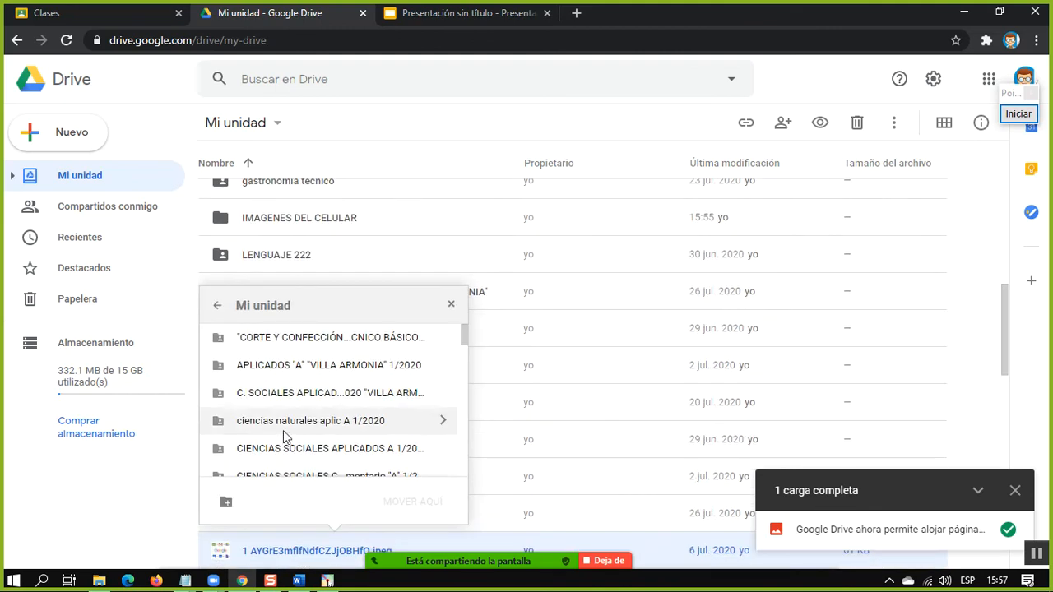
{"action": "scroll", "coordinate": [278, 401], "scroll_direction": "down", "scroll_amount": 3}
{"action": "left_click", "coordinate": [266, 380]}
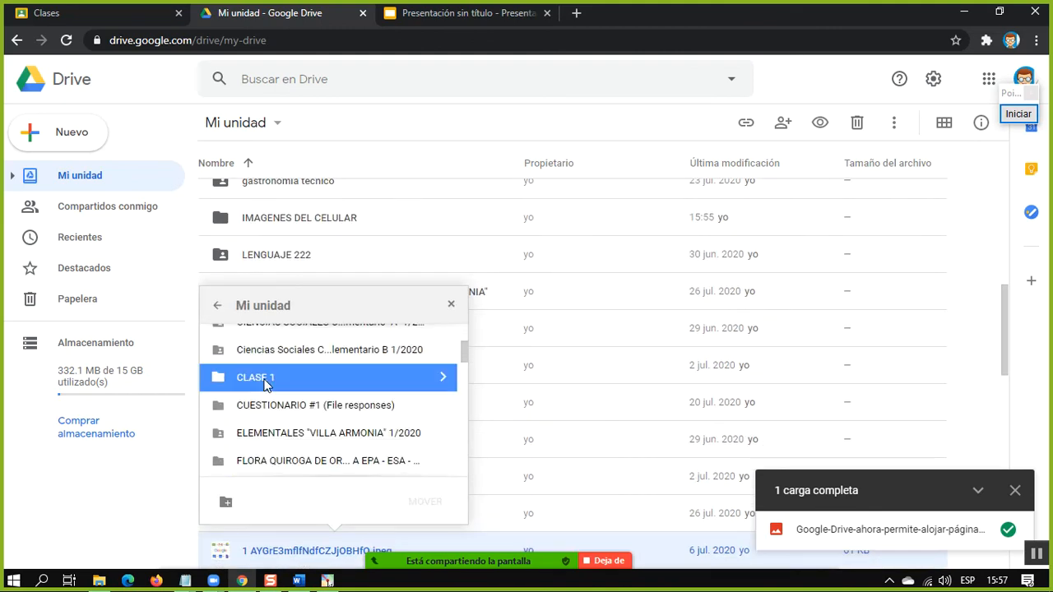
{"action": "double_click", "coordinate": [265, 381]}
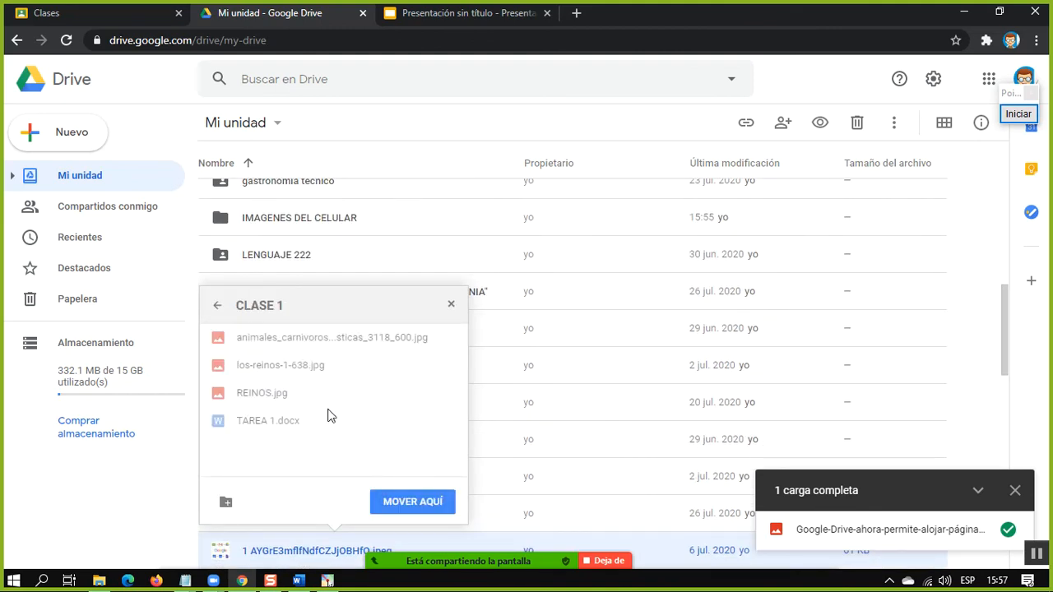
{"action": "left_click", "coordinate": [412, 501]}
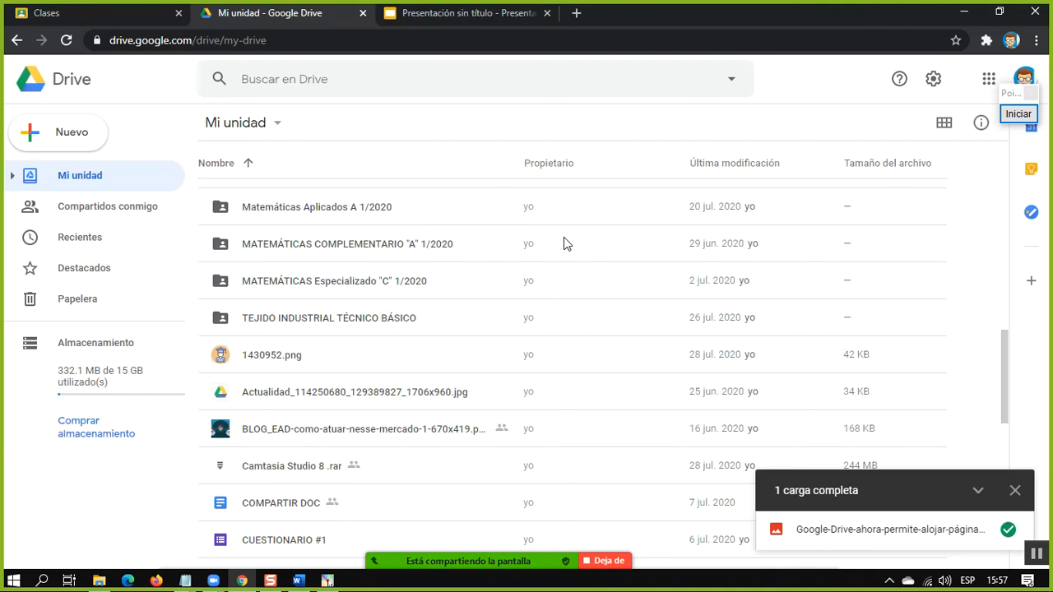
Show the additional Google apps available for creating new items, and bring up the Zoom meeting's participant list
{"action": "scroll", "coordinate": [586, 339], "scroll_direction": "up", "scroll_amount": 10}
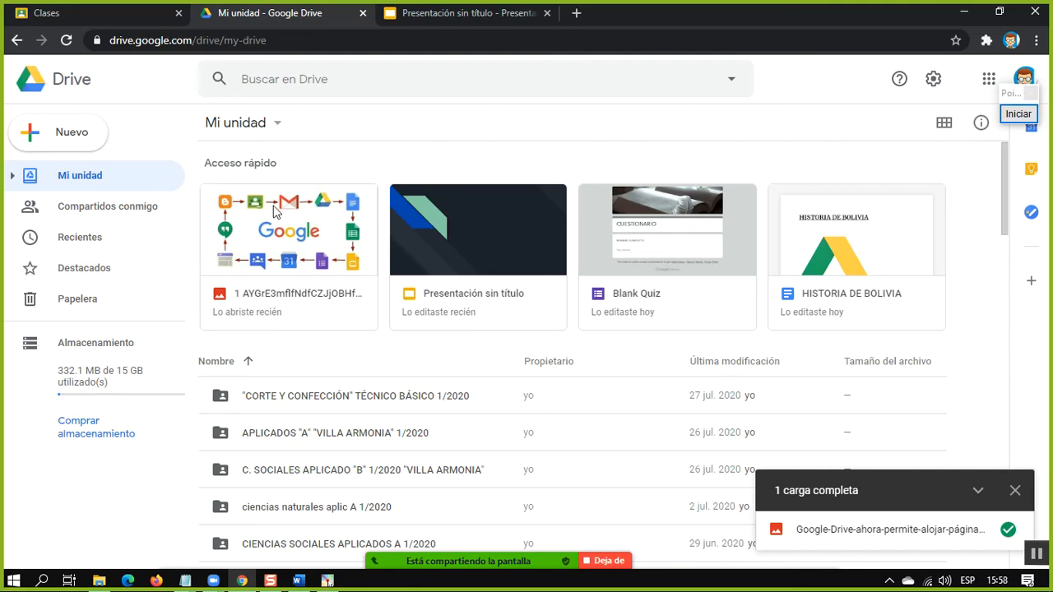
{"action": "left_click", "coordinate": [98, 130]}
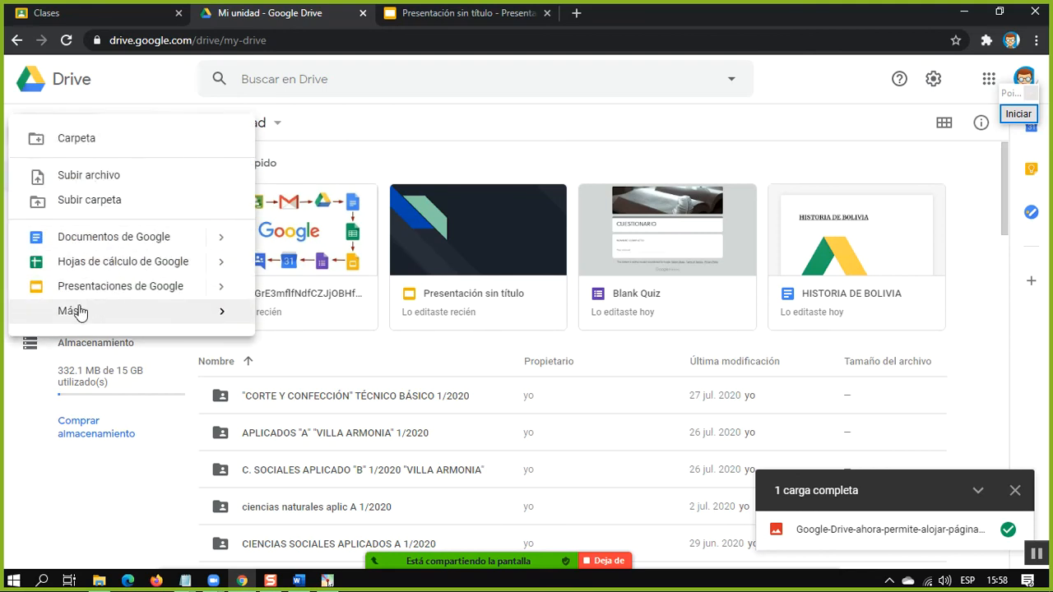
{"action": "mouse_move", "coordinate": [82, 314]}
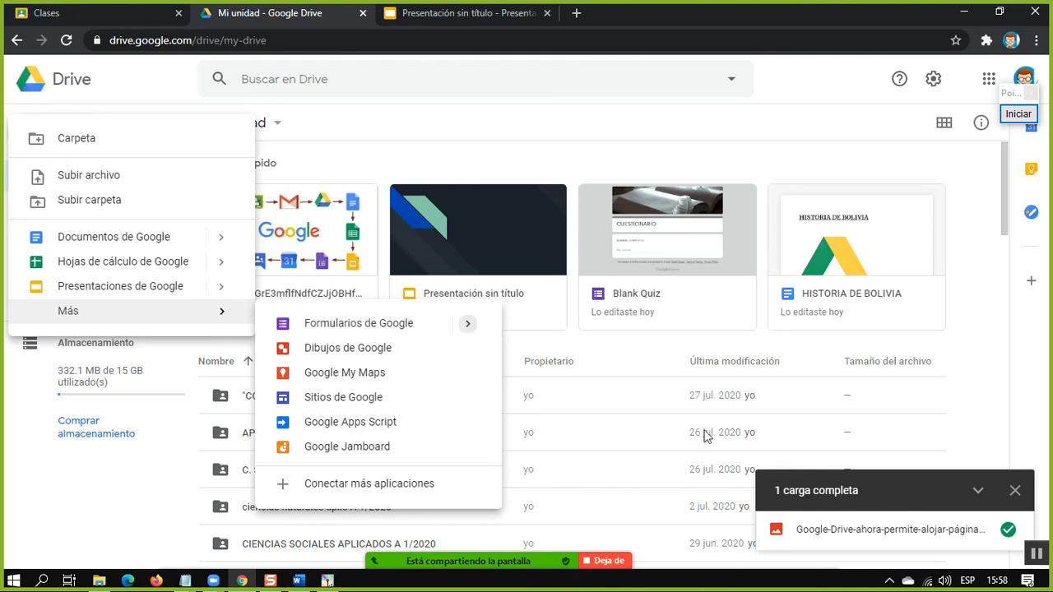
{"action": "left_click", "coordinate": [460, 542]}
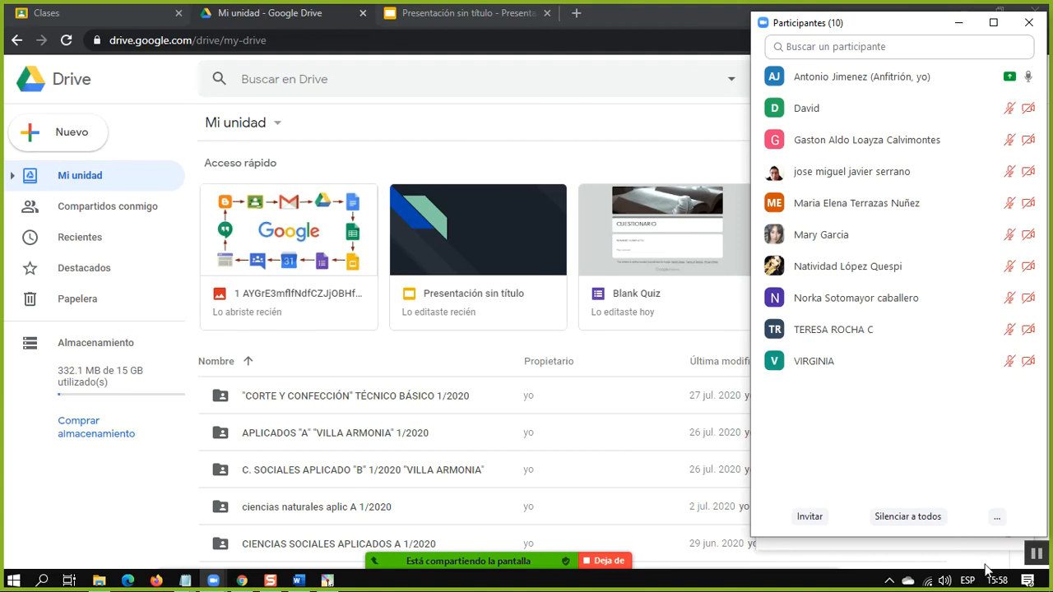
Switch to the untitled Notepad note with the JPG file names and move its window so the full lines are visible
{"action": "mouse_move", "coordinate": [1000, 582]}
{"action": "mouse_move", "coordinate": [185, 581]}
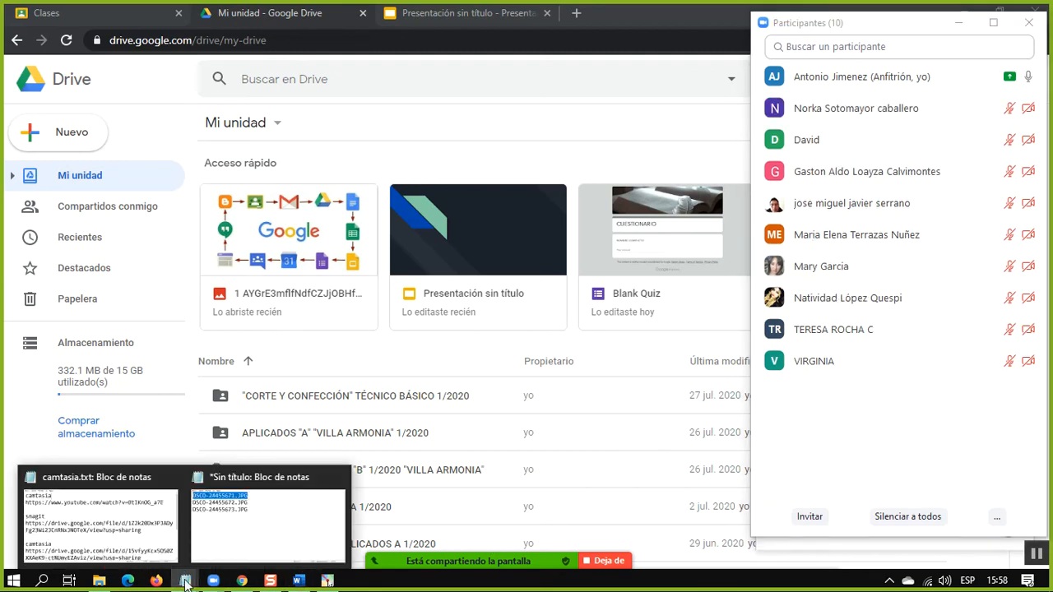
{"action": "left_click", "coordinate": [245, 534]}
{"action": "key", "text": "ctrl+a"}
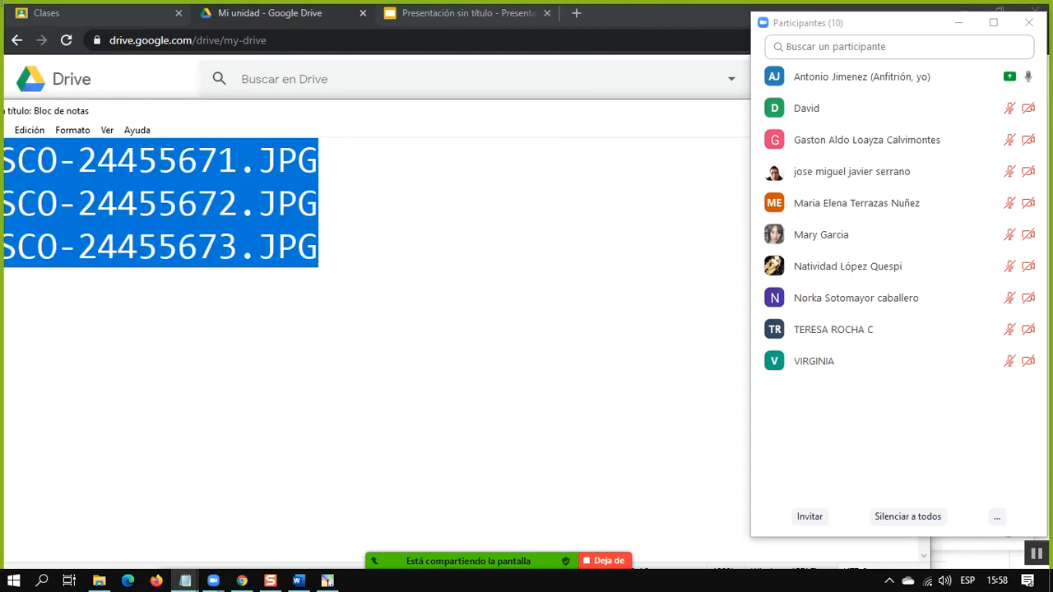
{"action": "left_click_drag", "start_coordinate": [335, 110], "coordinate": [423, 65]}
Replace all the file names in the note with the text "EMPEZAMOS A LAS 16:05"
{"action": "left_click", "coordinate": [432, 171]}
{"action": "left_click_drag", "start_coordinate": [436, 218], "coordinate": [2, 58]}
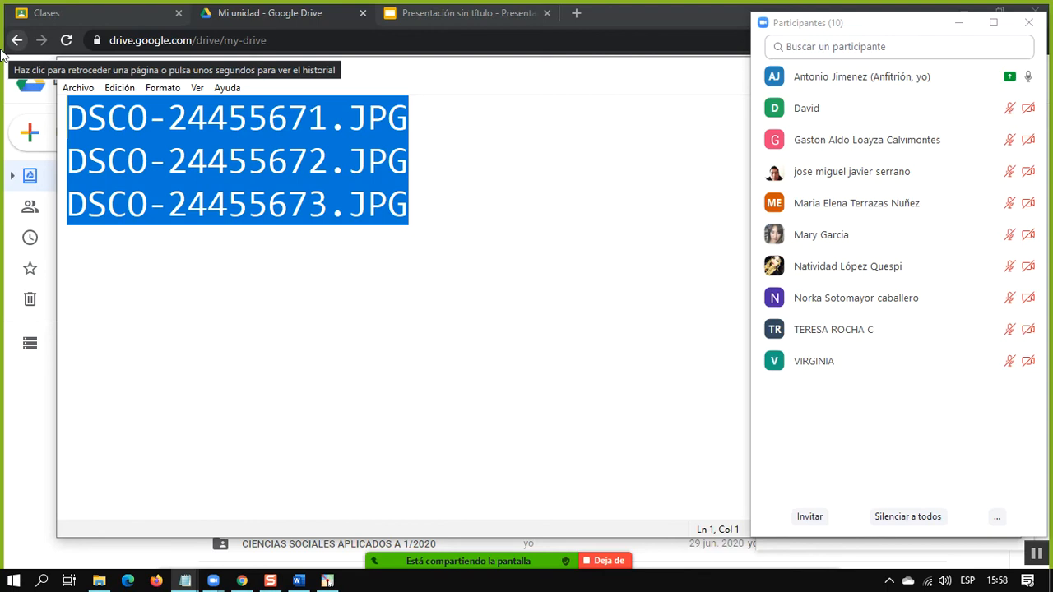
{"action": "type", "text": "e"}
{"action": "key", "text": "BackSpace"}
{"action": "type", "text": "EMP"}
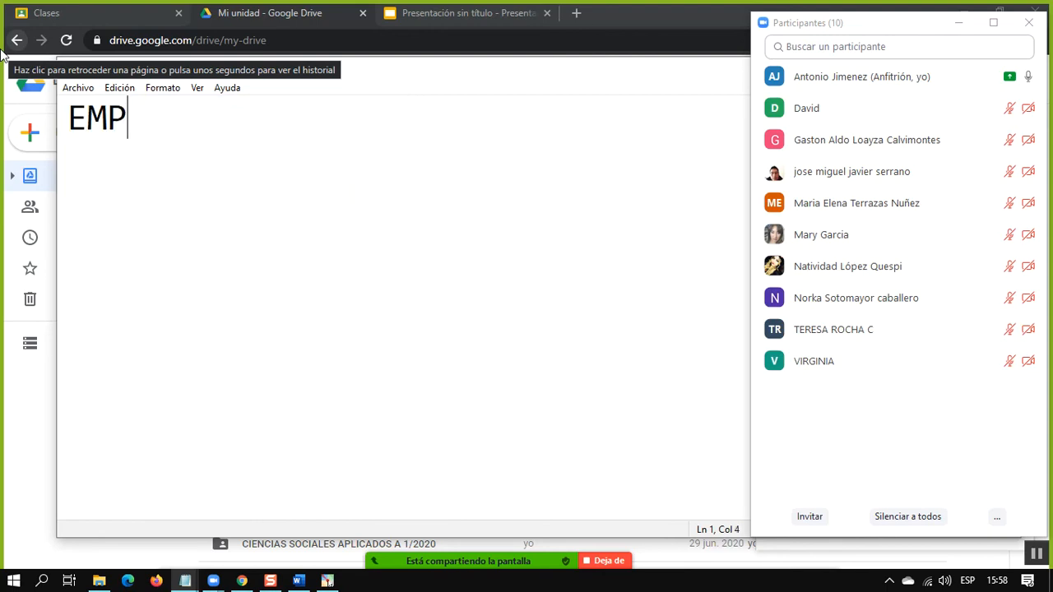
{"action": "type", "text": "EZAMOS A LAS "}
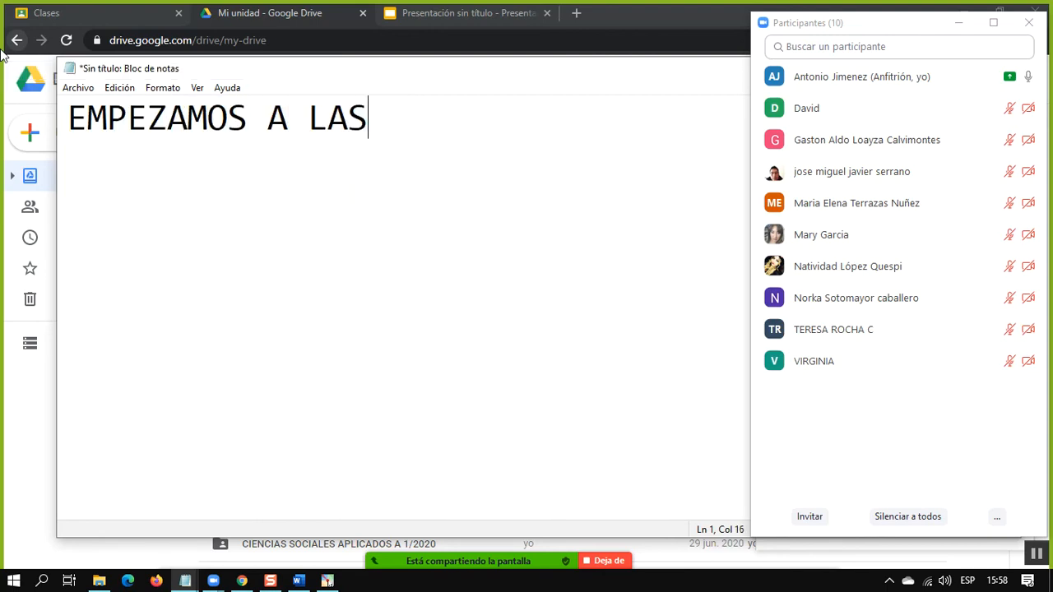
{"action": "type", "text": "16:"}
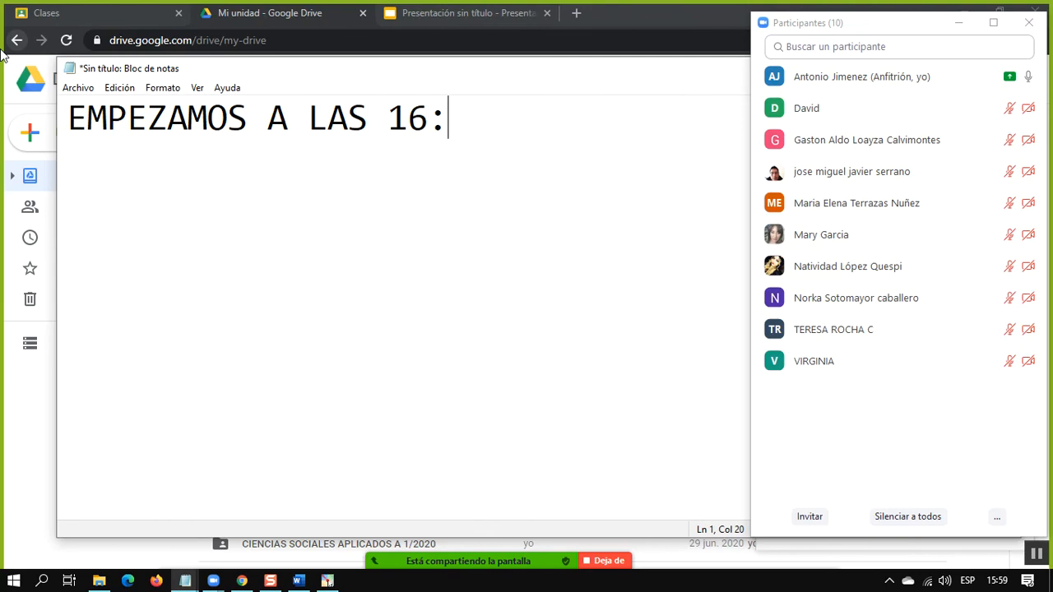
{"action": "type", "text": "05"}
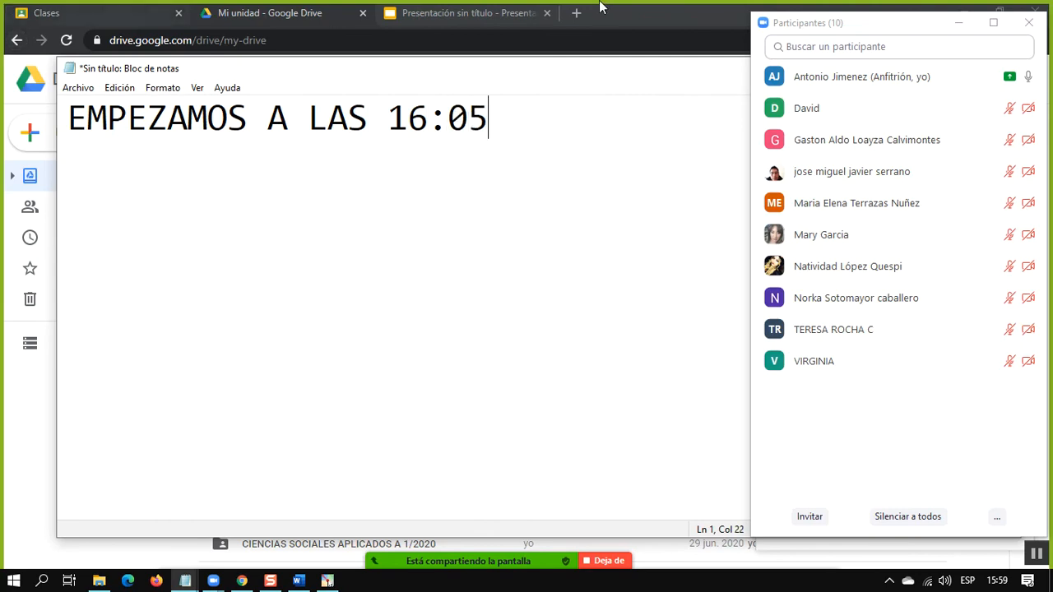
Set the note's font size to 72, keeping the Consolas font
{"action": "left_click_drag", "start_coordinate": [575, 115], "coordinate": [8, 114]}
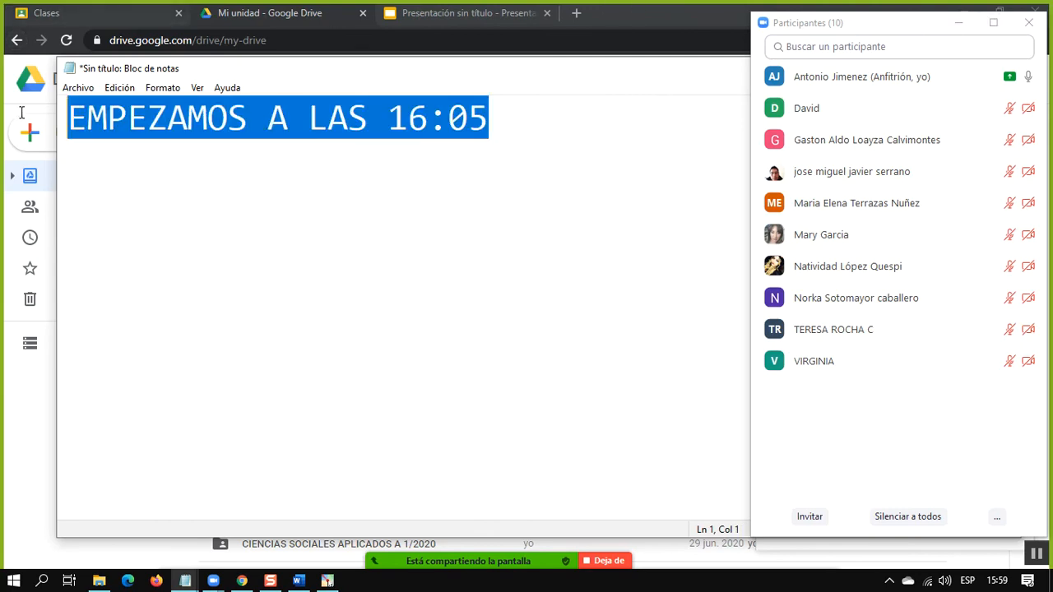
{"action": "left_click", "coordinate": [197, 88]}
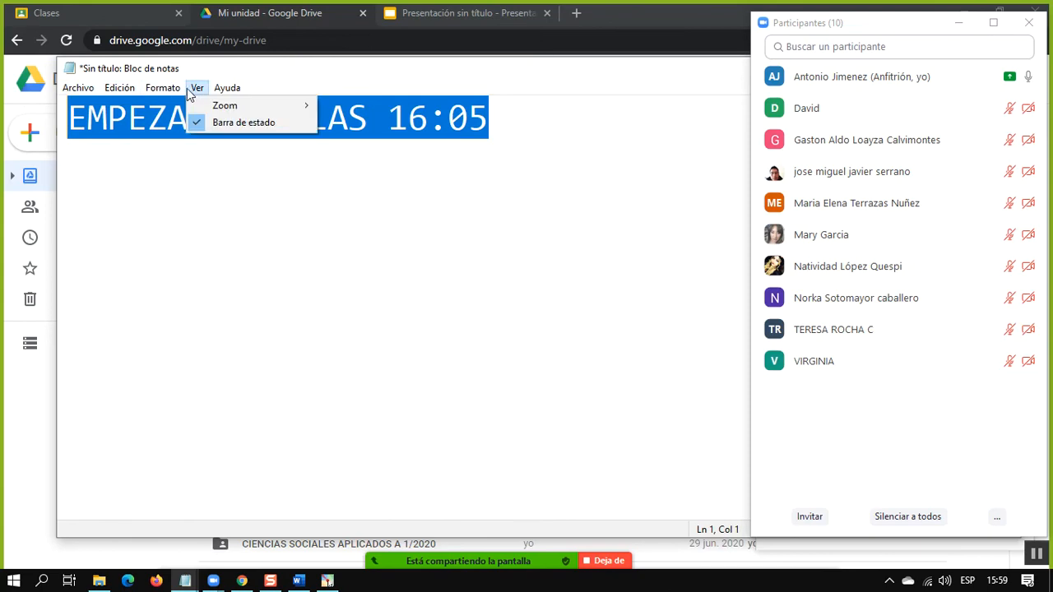
{"action": "mouse_move", "coordinate": [152, 96]}
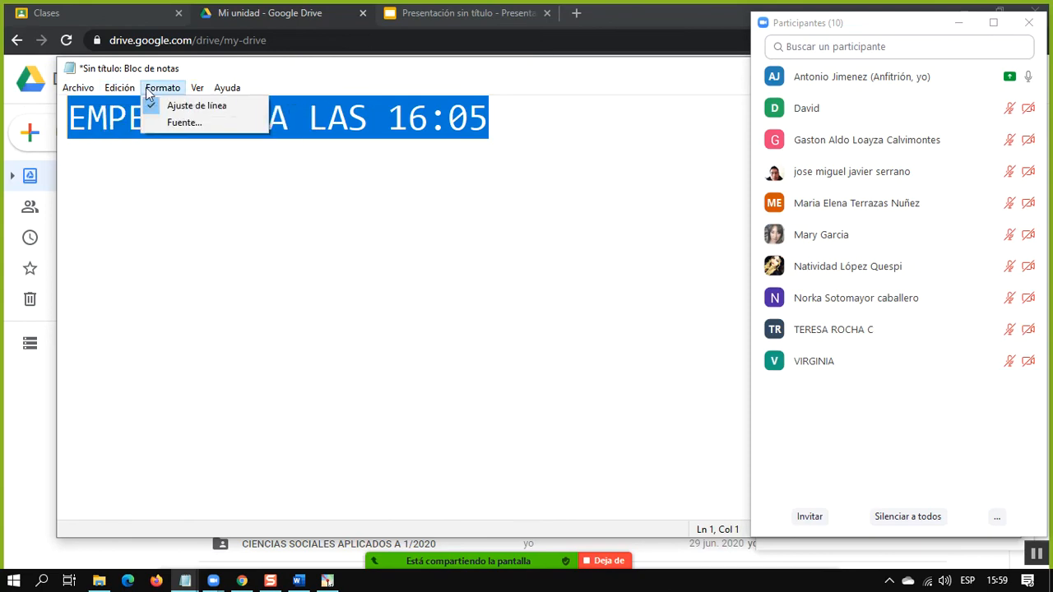
{"action": "left_click", "coordinate": [177, 123]}
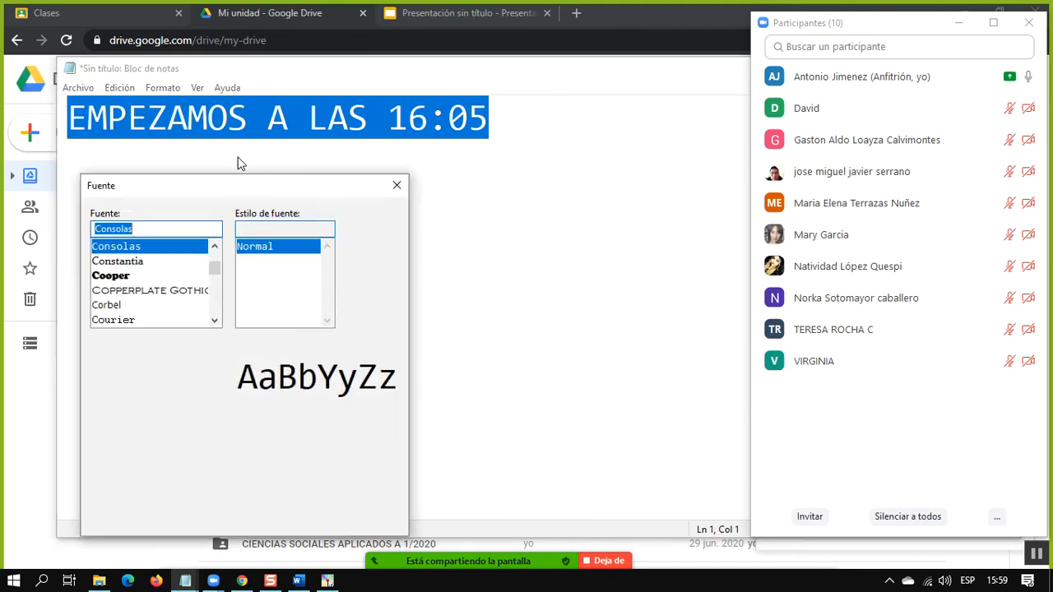
{"action": "left_click", "coordinate": [360, 302]}
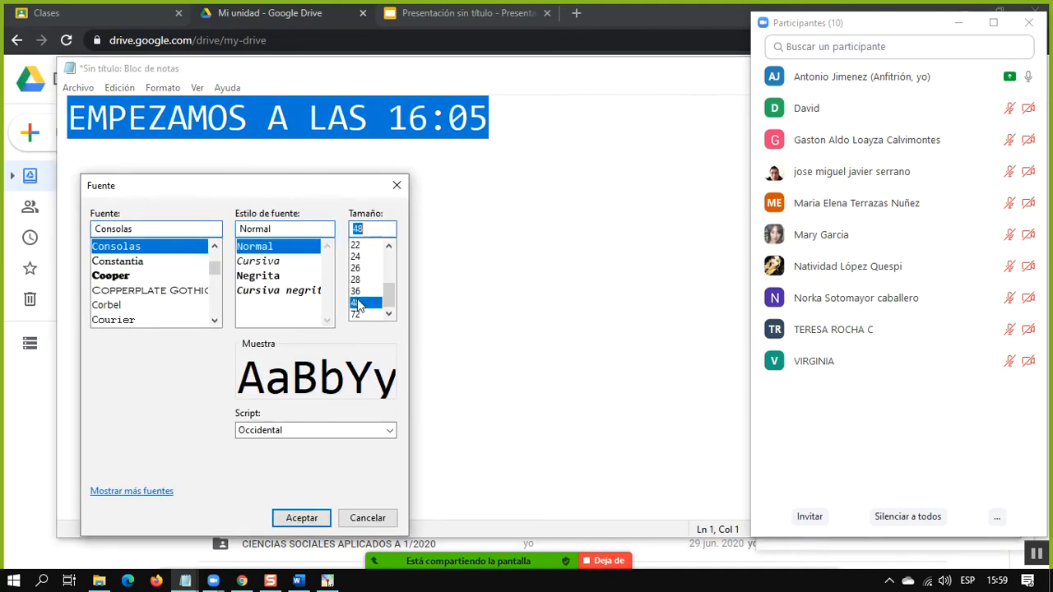
{"action": "left_click", "coordinate": [360, 314]}
{"action": "left_click", "coordinate": [301, 518]}
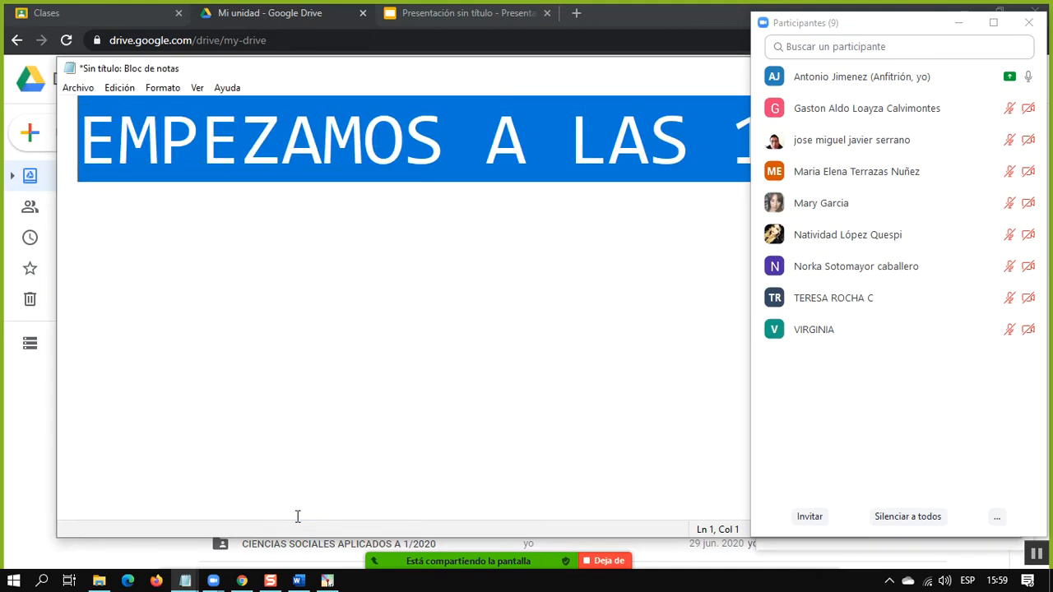
Minimize the Zoom participant list and maximize the Notepad window so the whole message line fits
{"action": "mouse_move", "coordinate": [879, 109]}
{"action": "left_click", "coordinate": [956, 23]}
{"action": "double_click", "coordinate": [723, 78]}
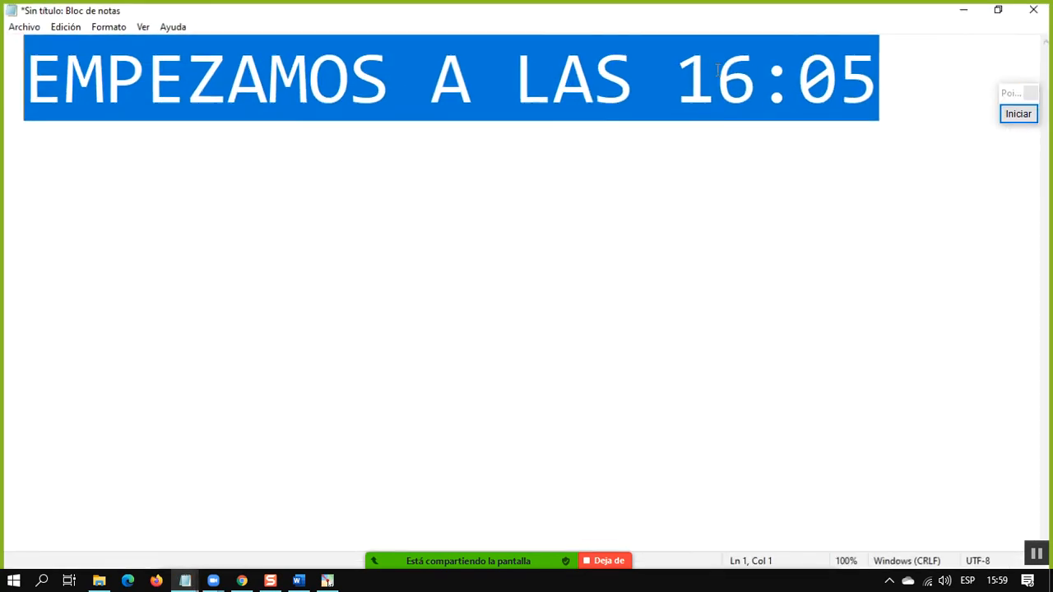
Insert three blank lines above the "EMPEZAMOS A LAS 16:05" message to lower it on the page
{"action": "left_click", "coordinate": [700, 157]}
{"action": "left_click", "coordinate": [9, 92]}
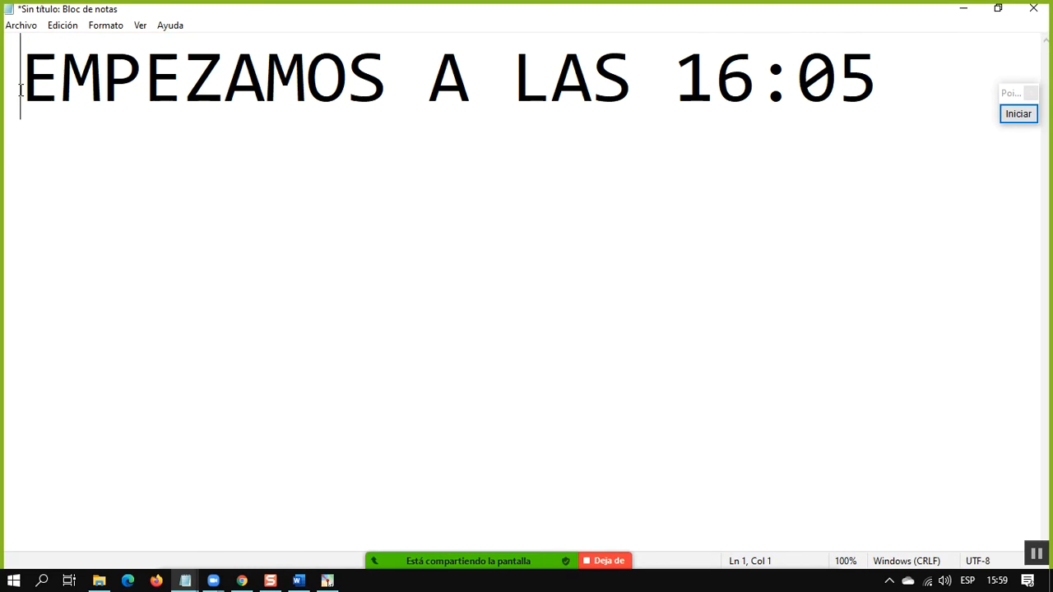
{"action": "key", "text": "Return"}
{"action": "key", "text": "Return"}
{"action": "key", "text": "Return"}
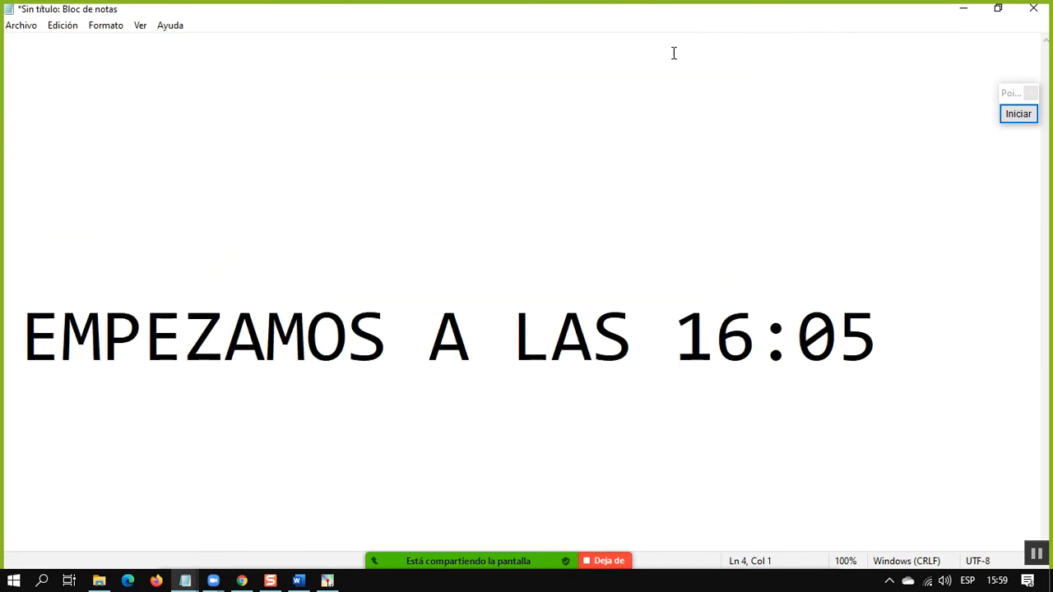